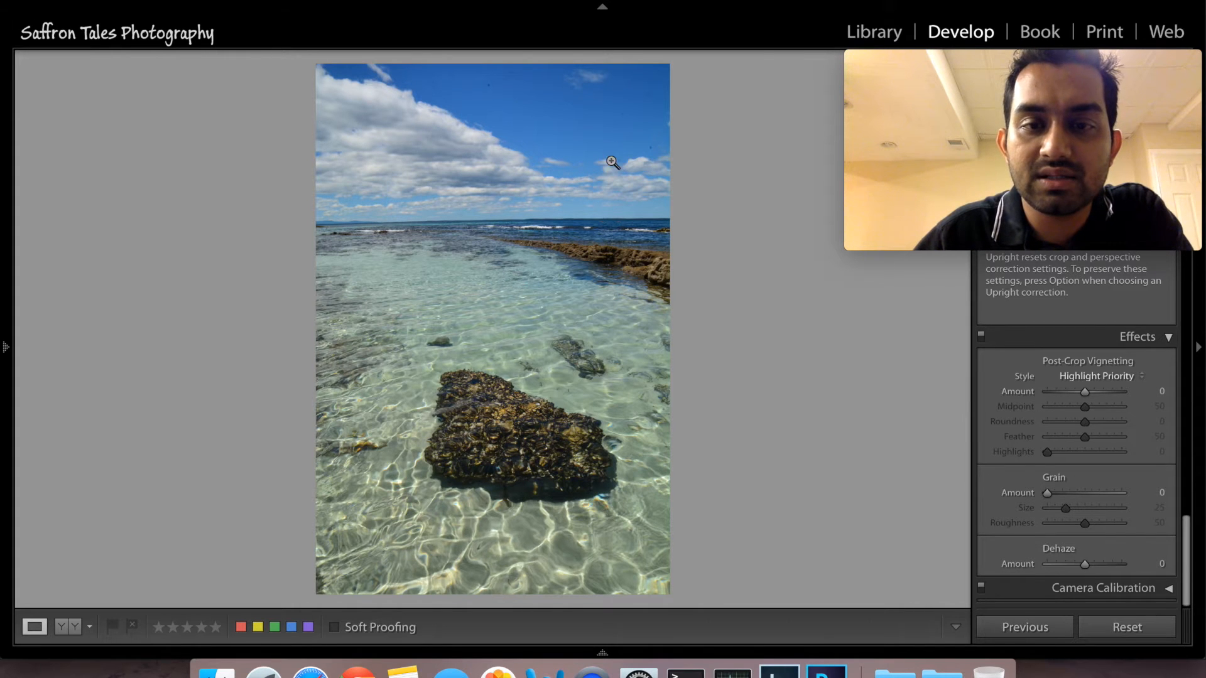
Step: Go back to the photo of the rock in shallow water and close the movie recording window
key(Right)
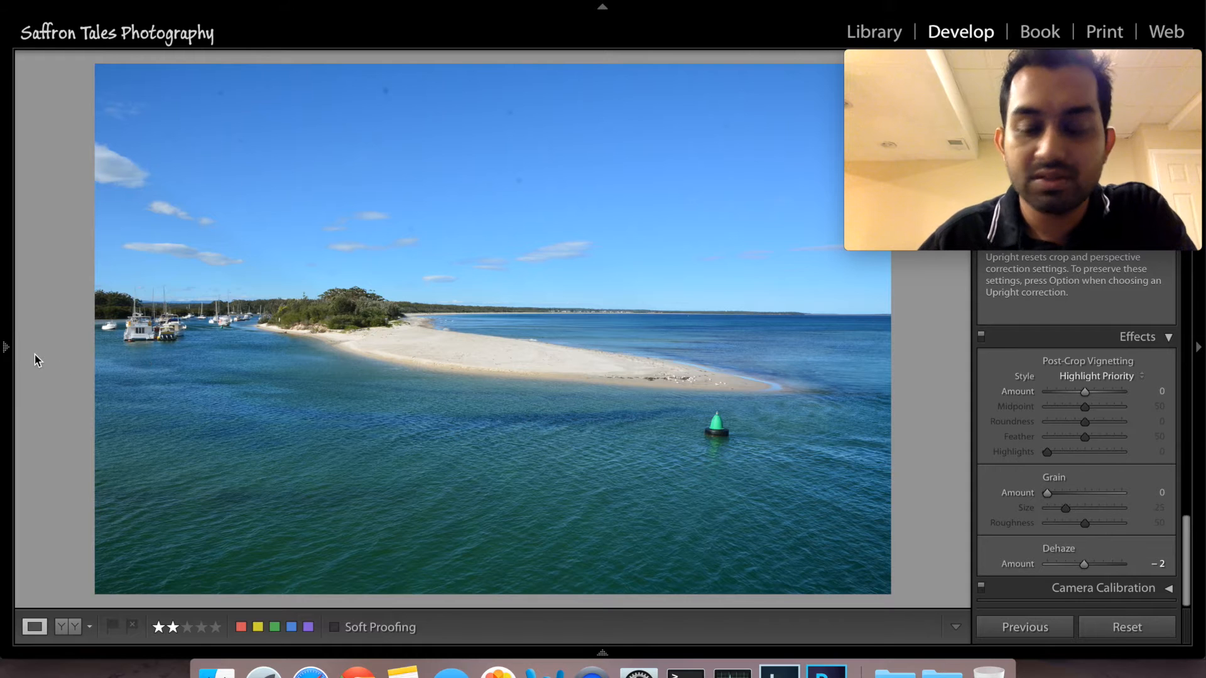
key(Right)
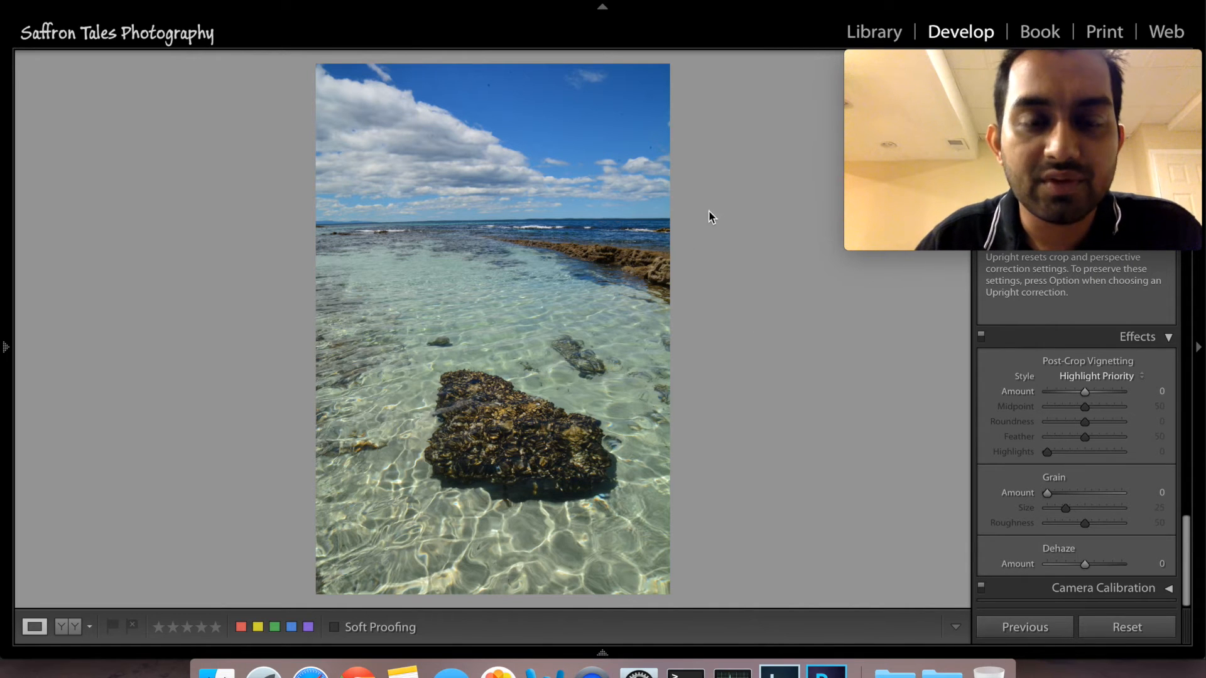
mouse_move(913, 91)
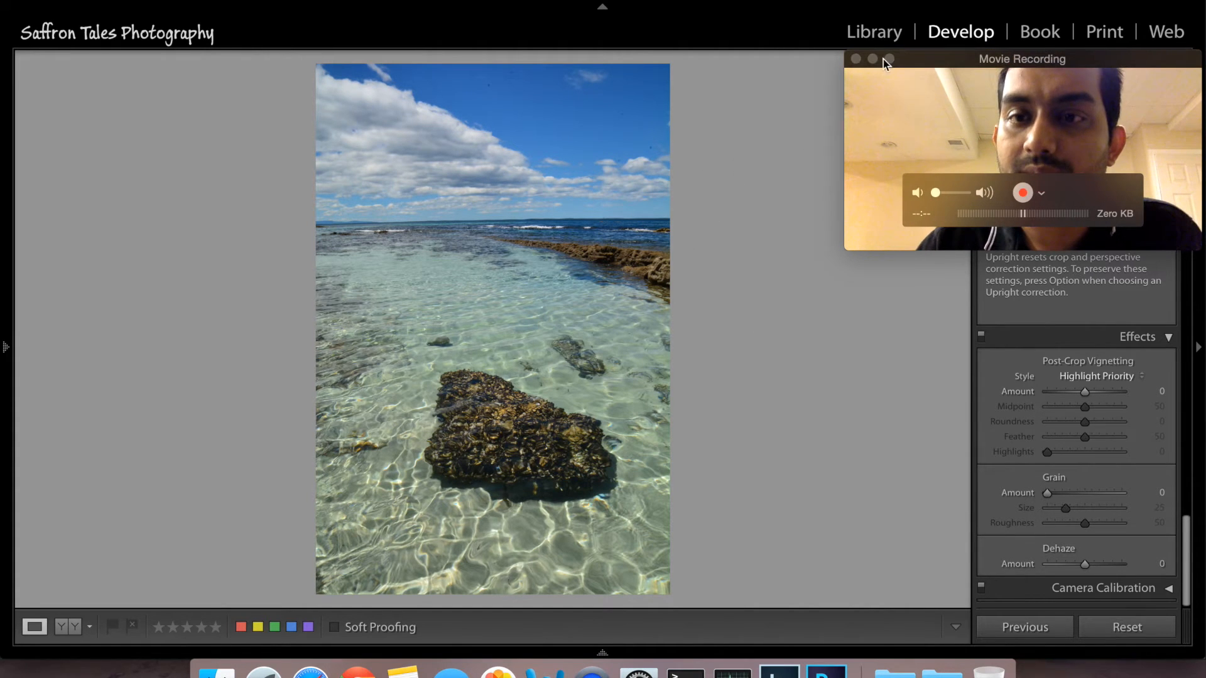
click(855, 58)
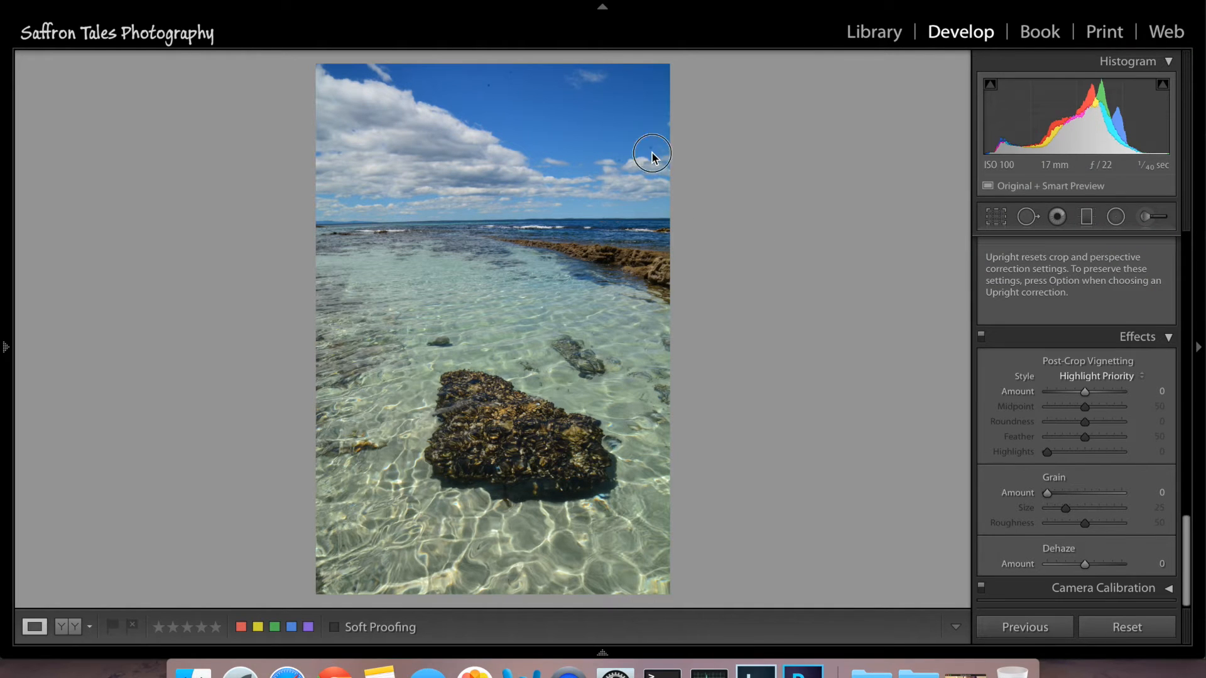
Step: Set the Spot Removal healing brush size to 78
click(1035, 221)
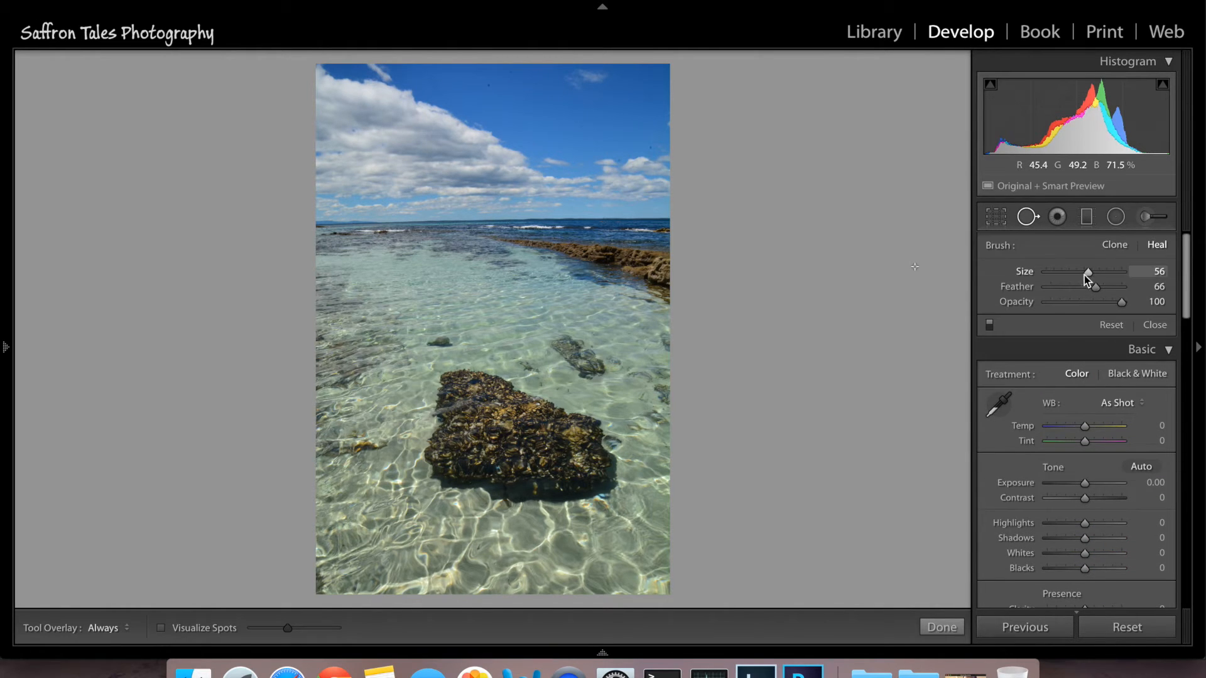
drag(1089, 275, 1105, 275)
click(1028, 217)
Step: Heal the dark dust spot in the upper sky at size 76 and source the patch from clear sky below and right of it
click(488, 87)
drag(489, 87, 508, 207)
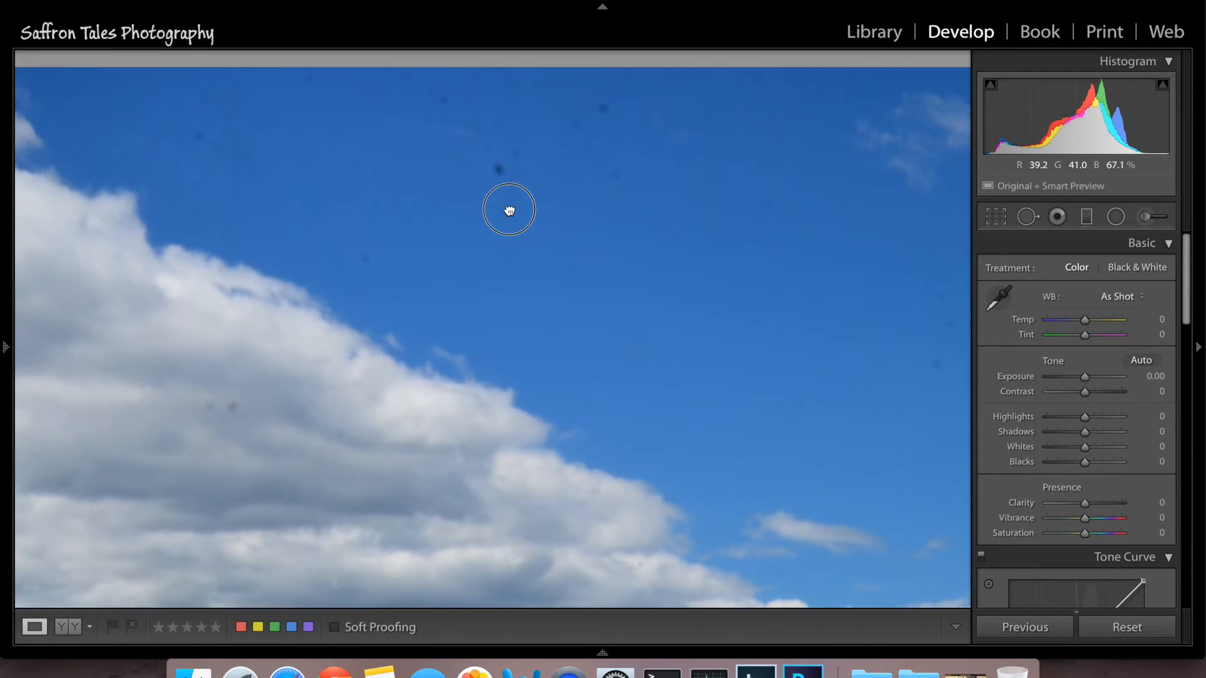
click(1028, 217)
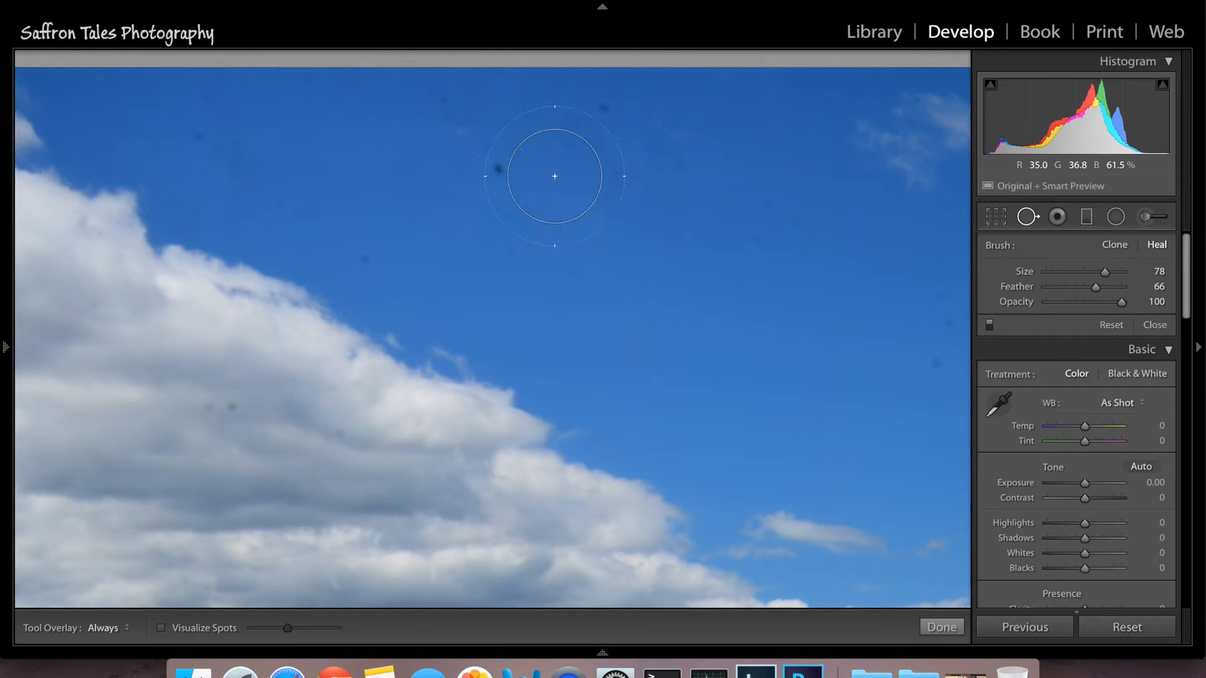
scroll(548, 213, down, 5)
click(502, 163)
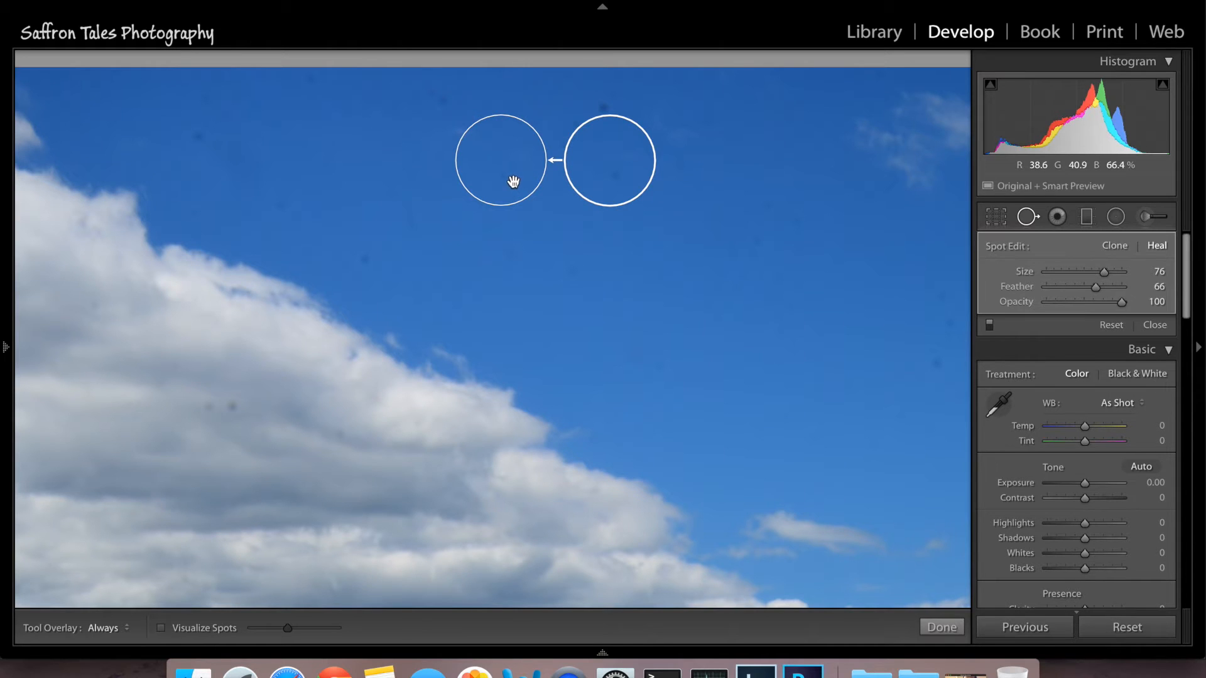
mouse_move(611, 148)
mouse_down()
mouse_move(618, 209)
mouse_move(665, 276)
mouse_up()
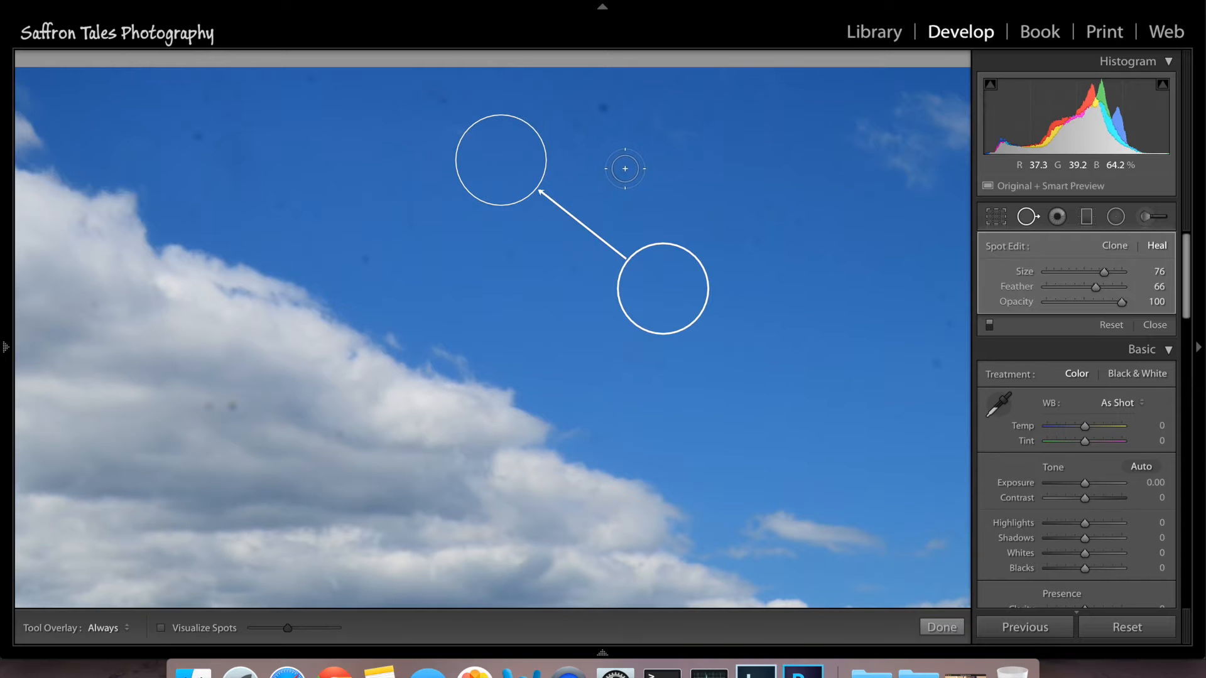
Step: Heal the dust spots across the blue sky to the right of the first patch with a brush size of 61
click(607, 104)
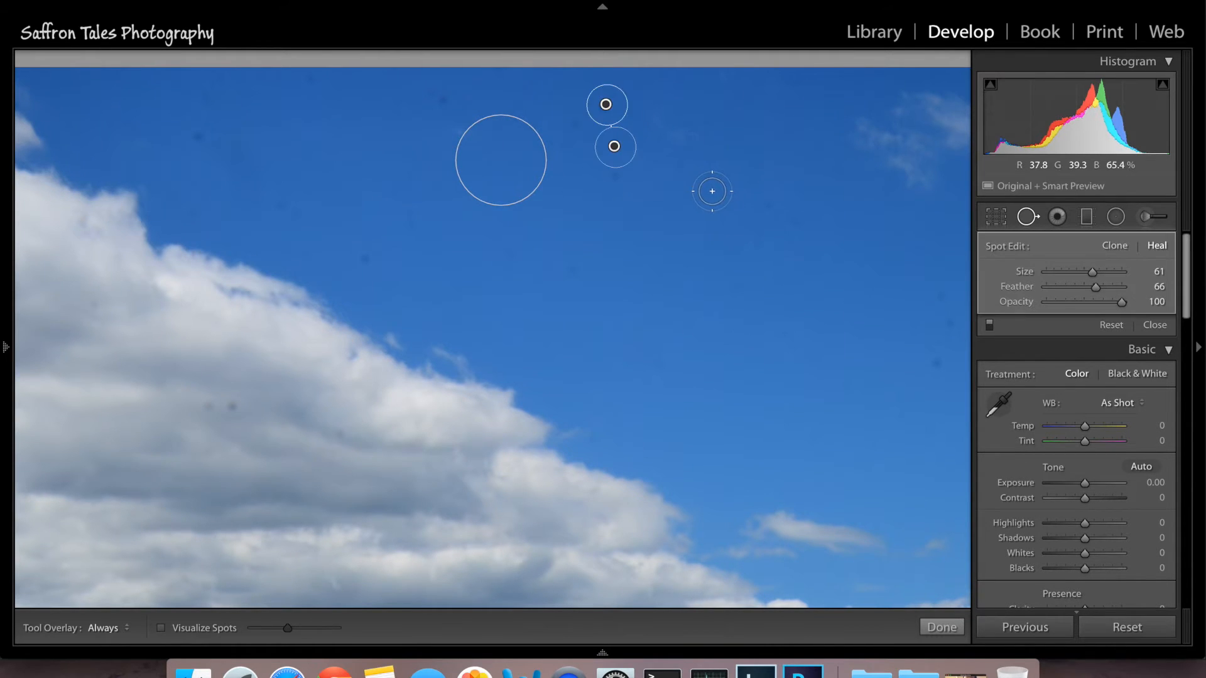
click(617, 173)
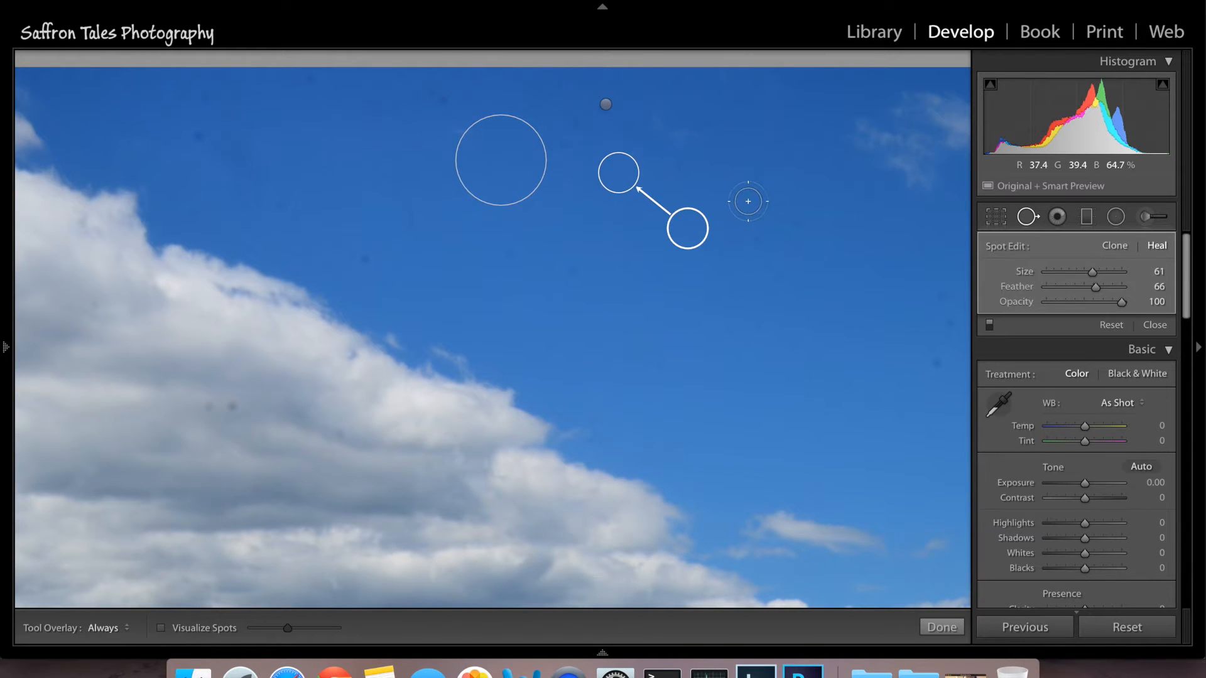
mouse_move(801, 219)
mouse_down()
mouse_move(772, 201)
mouse_move(755, 241)
mouse_up()
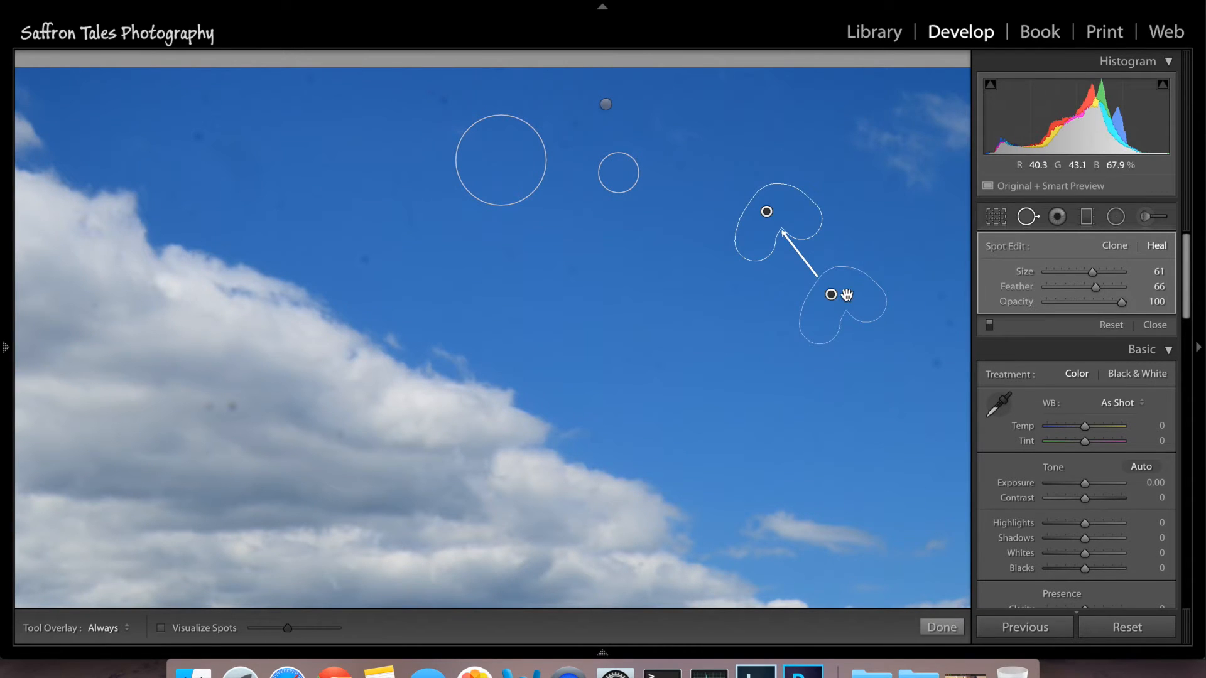
drag(940, 281, 945, 348)
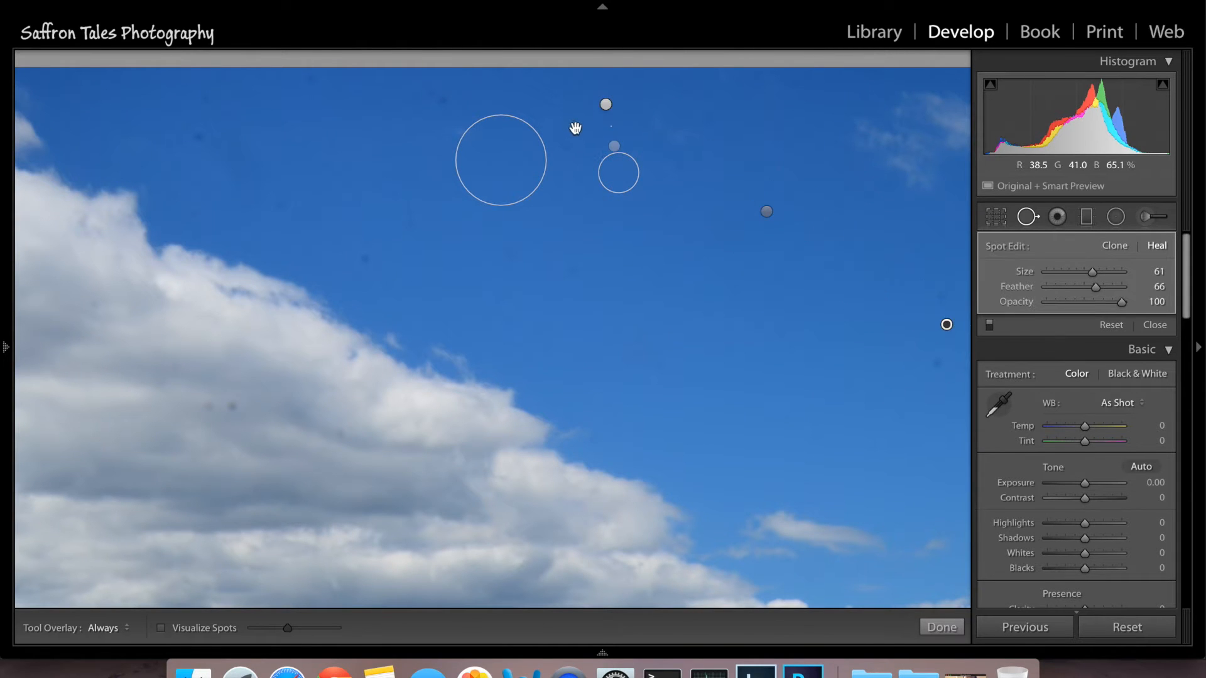
click(677, 168)
click(683, 108)
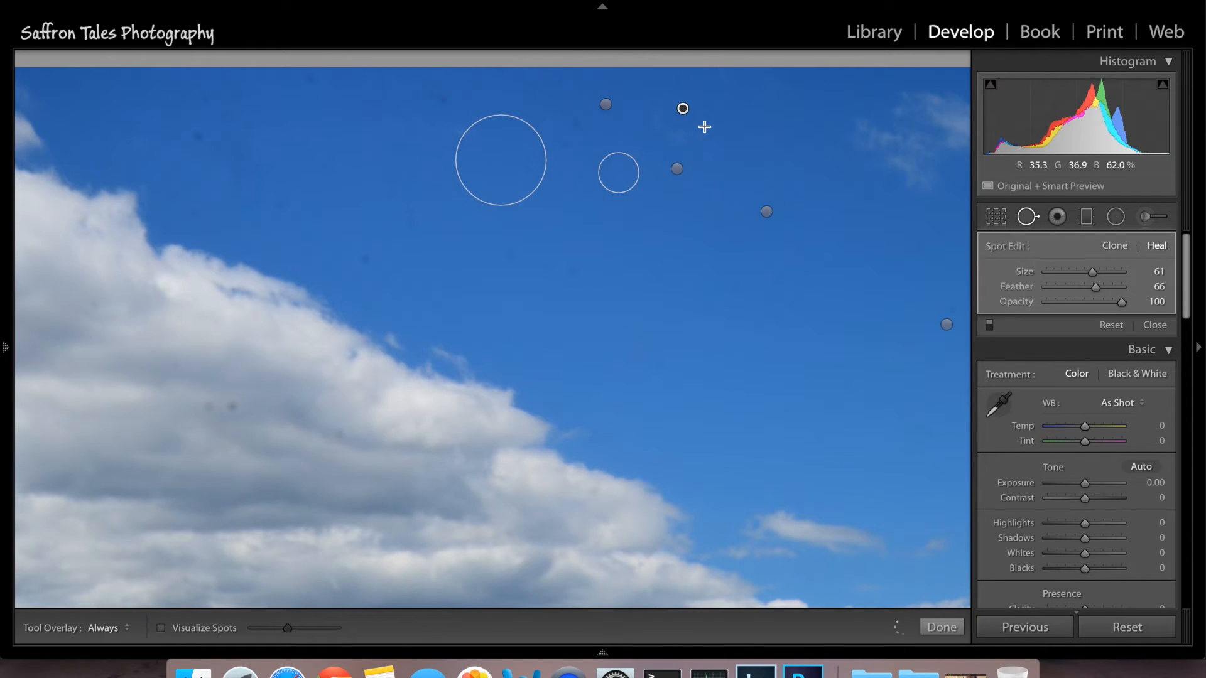
click(762, 83)
Step: Heal the dust spots along the upper-left sky, reposition the elongated patch near the right of the sky, and finish the spot edits
drag(430, 90, 446, 98)
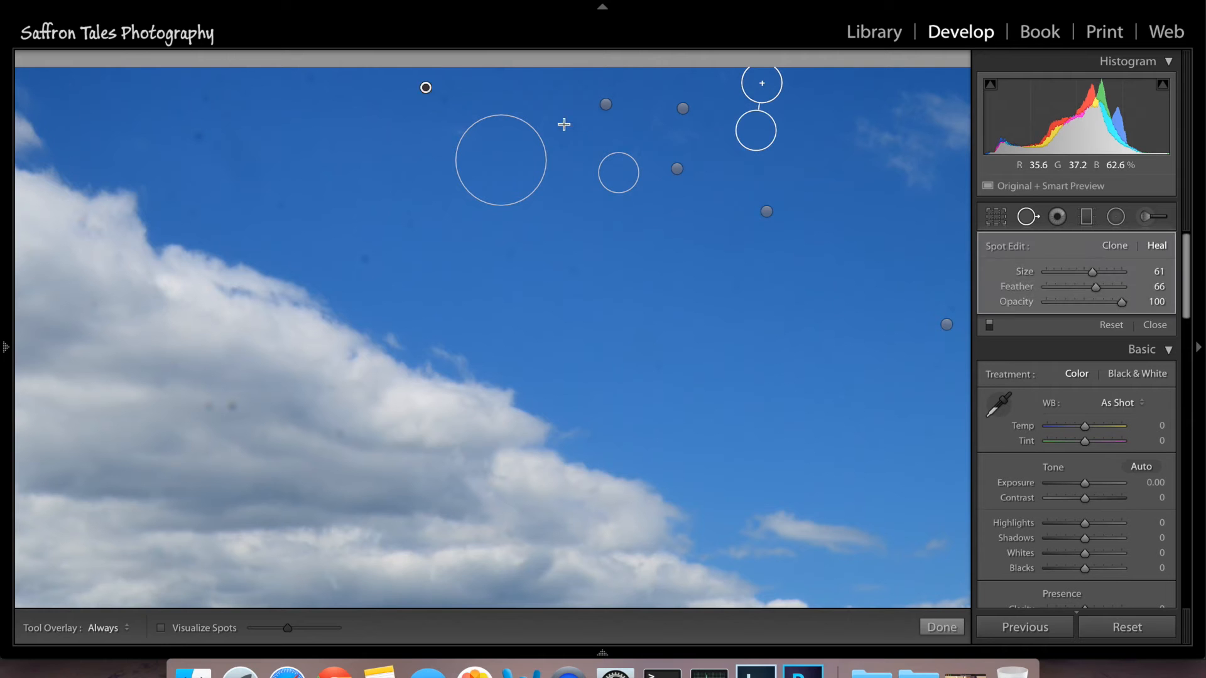
drag(569, 142, 575, 133)
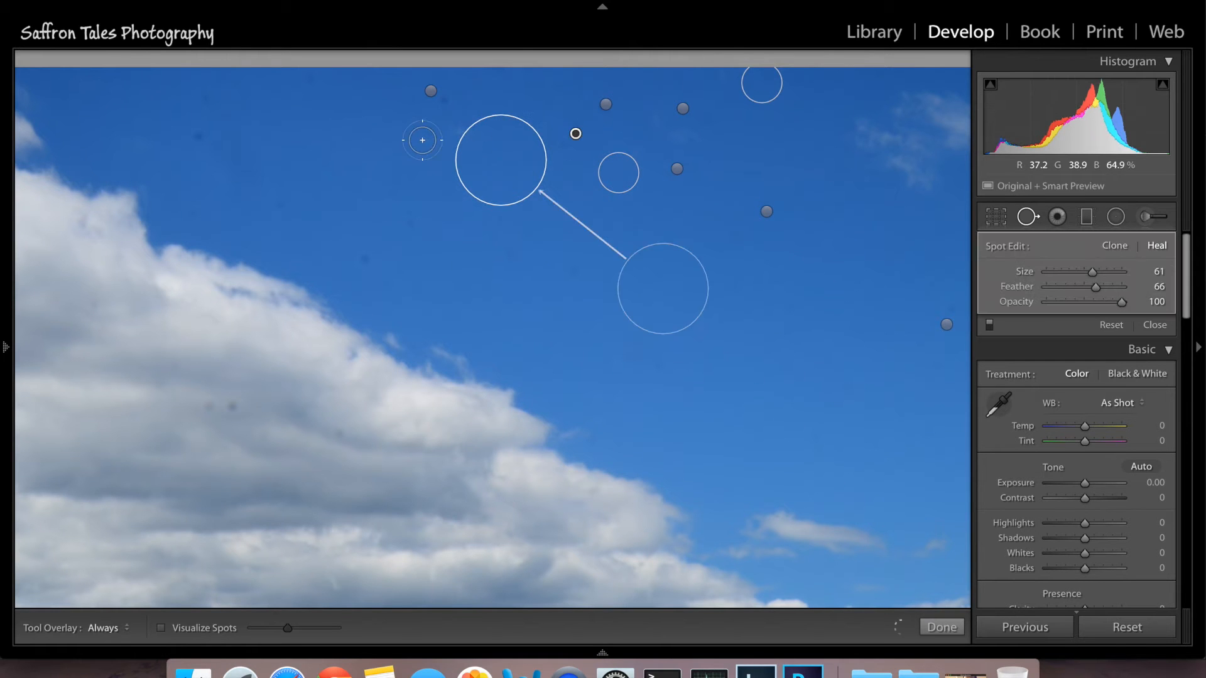
click(197, 132)
click(205, 94)
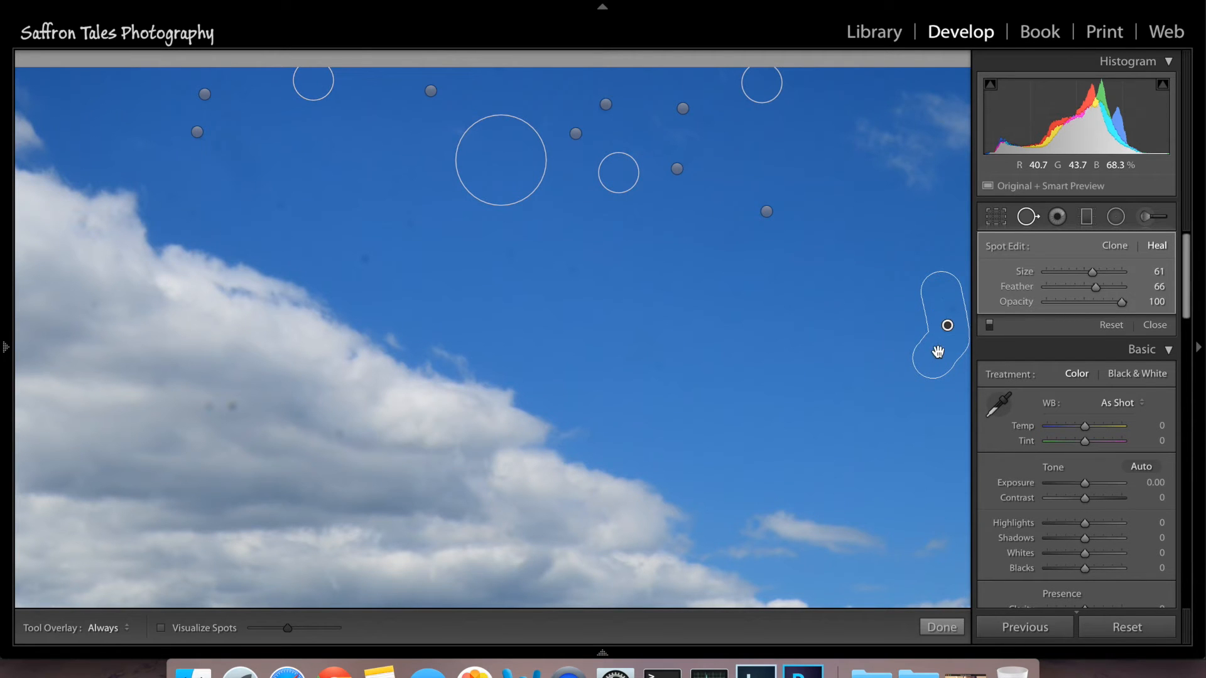
mouse_move(948, 327)
mouse_down()
mouse_move(920, 328)
mouse_move(948, 329)
mouse_move(956, 315)
mouse_move(919, 468)
mouse_up()
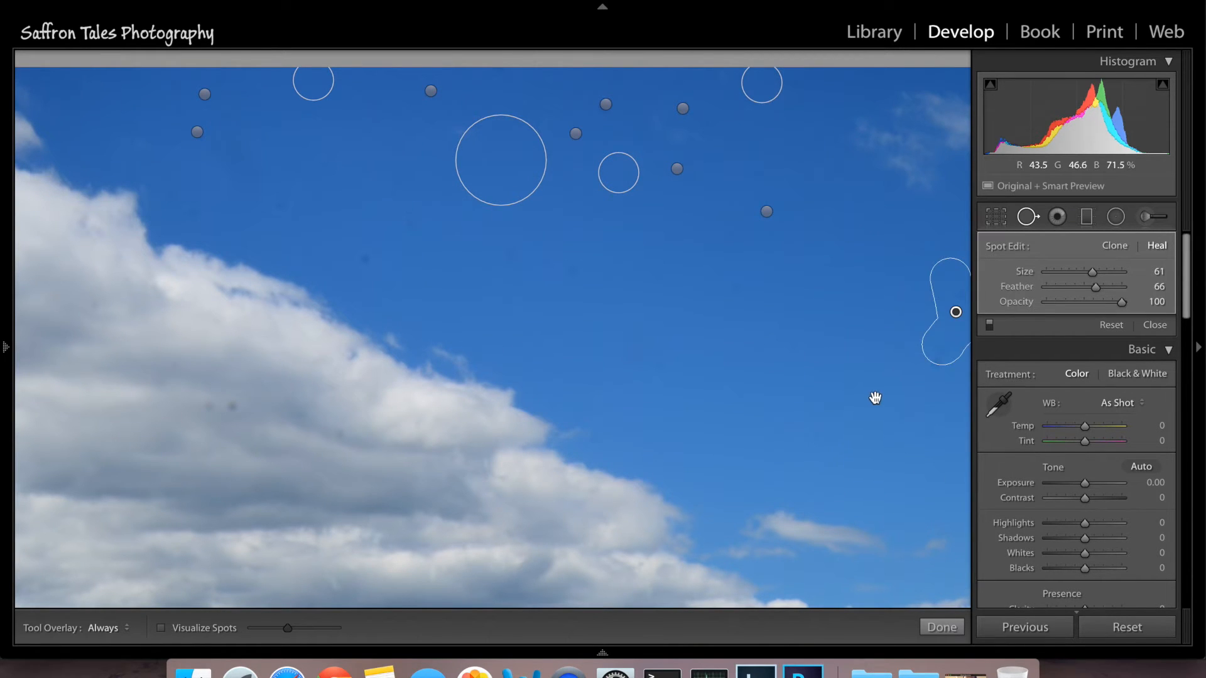
click(942, 626)
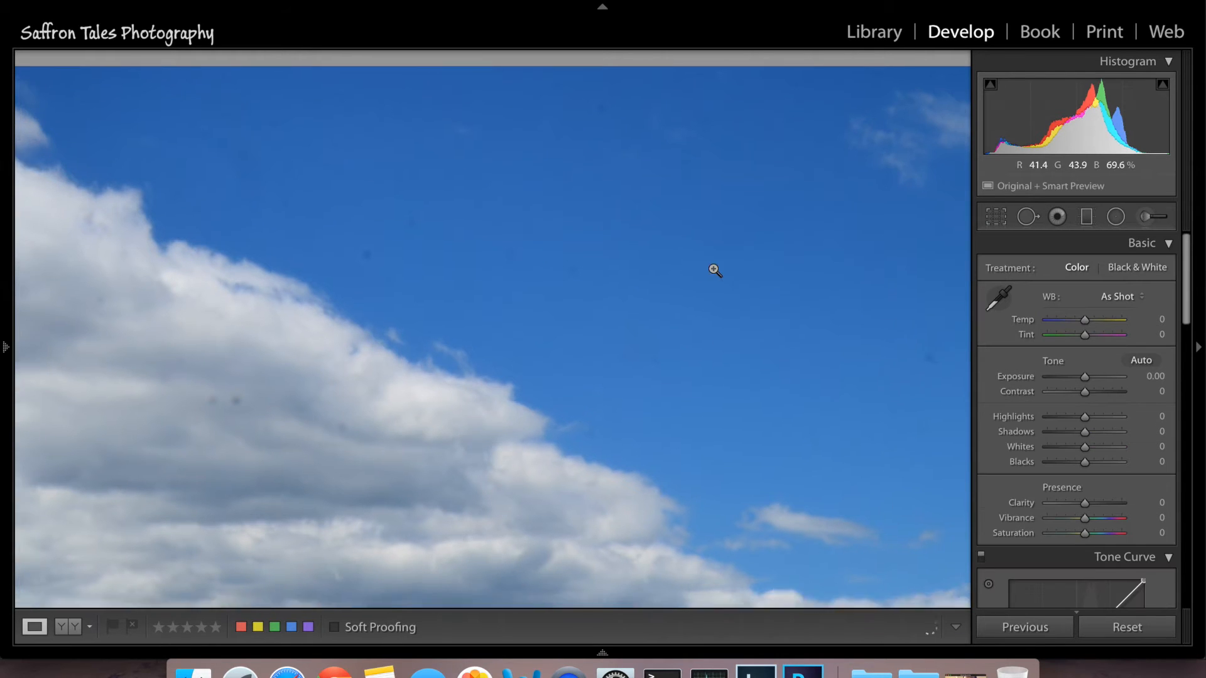
Step: Compare the whole photo before and after healing, and examine the sky and clouds up close for remaining dust spots
click(714, 270)
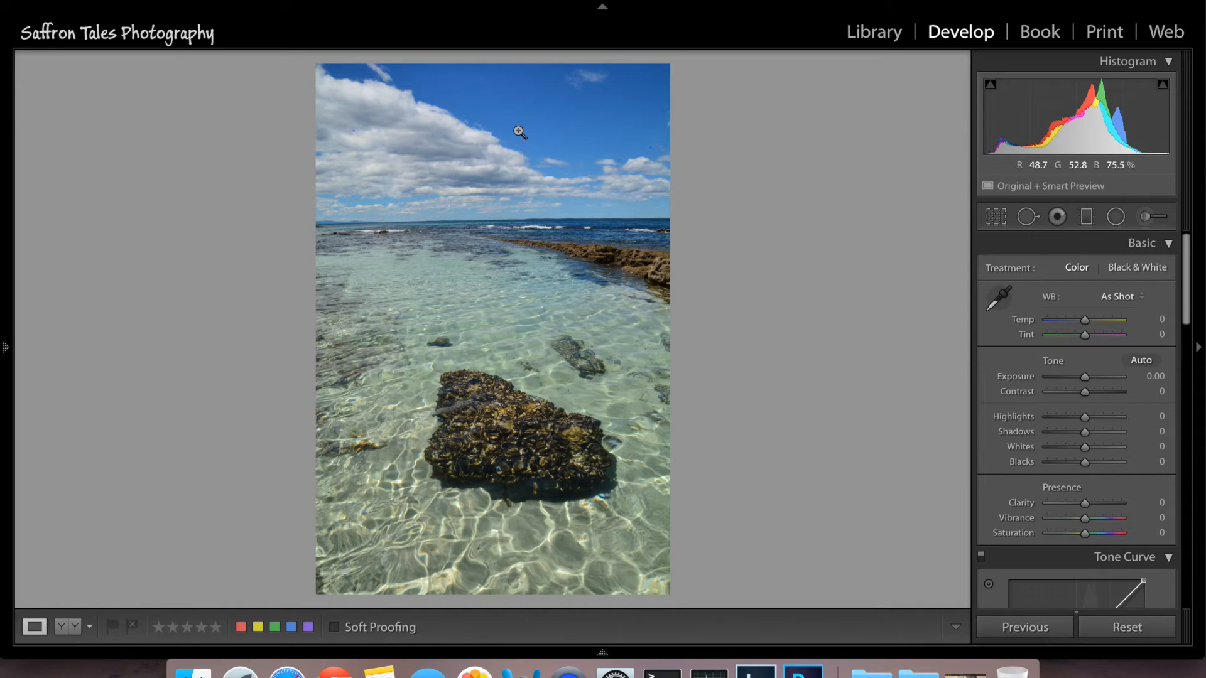
key(backslash)
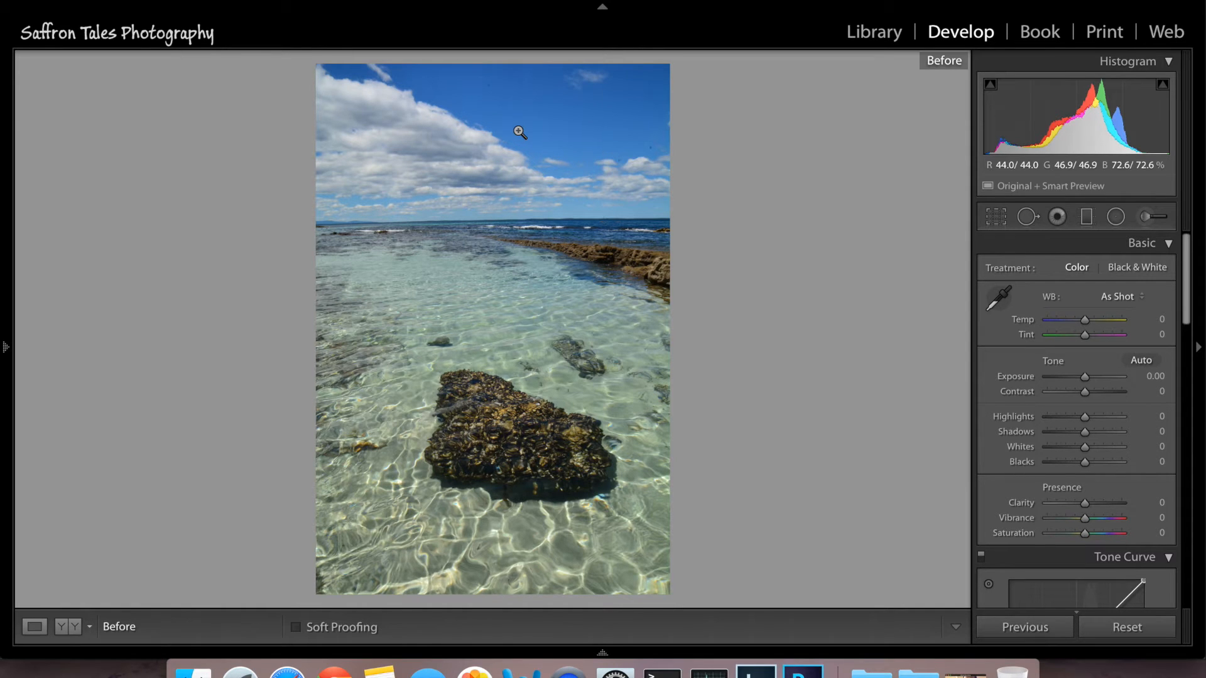
key(backslash)
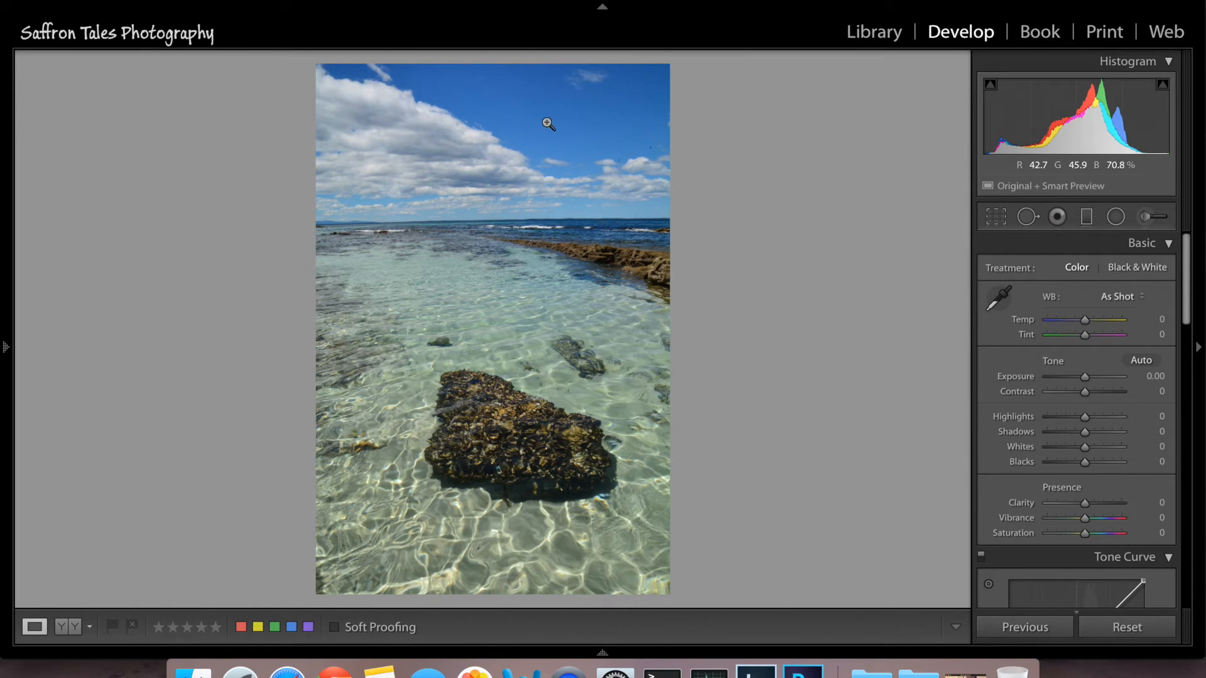
click(639, 142)
drag(518, 234, 525, 419)
drag(590, 217, 683, 164)
drag(566, 194, 486, 186)
click(485, 187)
Step: Turn on Visualize Spots for Spot Removal and raise its threshold close to the maximum
click(1025, 220)
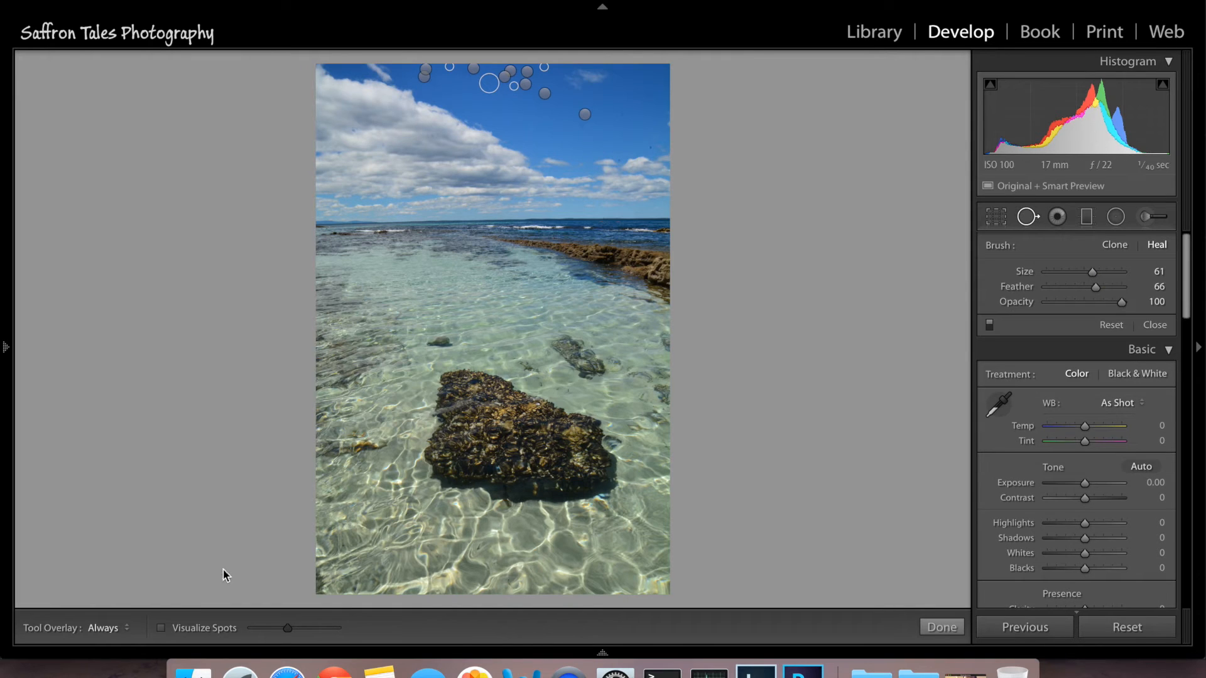
click(161, 629)
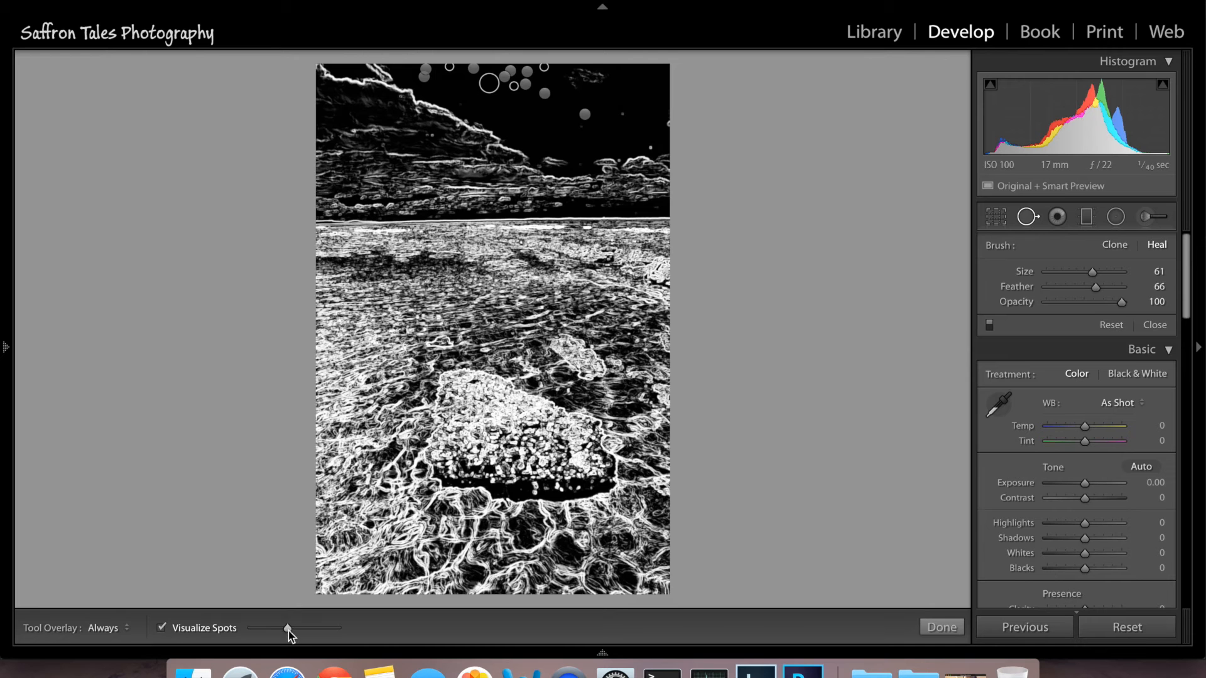
drag(295, 631, 333, 628)
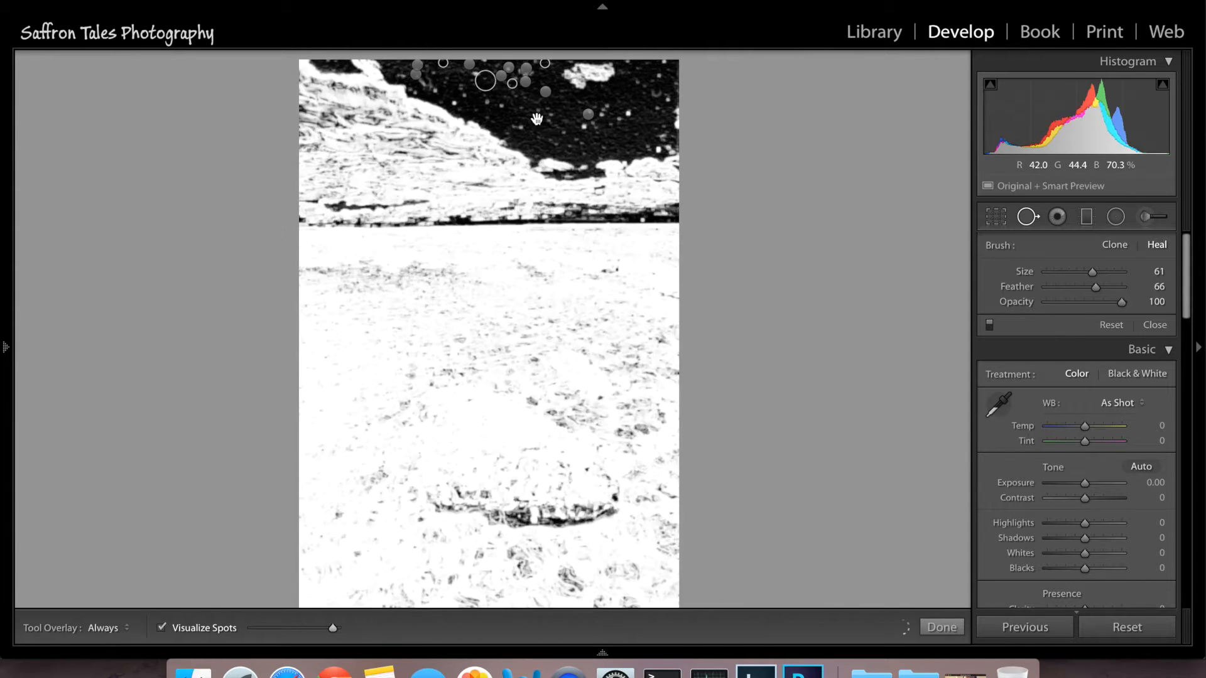
Step: Heal two bright dust spots in the right part of the sky at size 75 and turn off Visualize Spots
click(545, 118)
mouse_move(549, 213)
mouse_down()
mouse_move(352, 291)
mouse_move(211, 296)
mouse_up()
drag(513, 237, 282, 275)
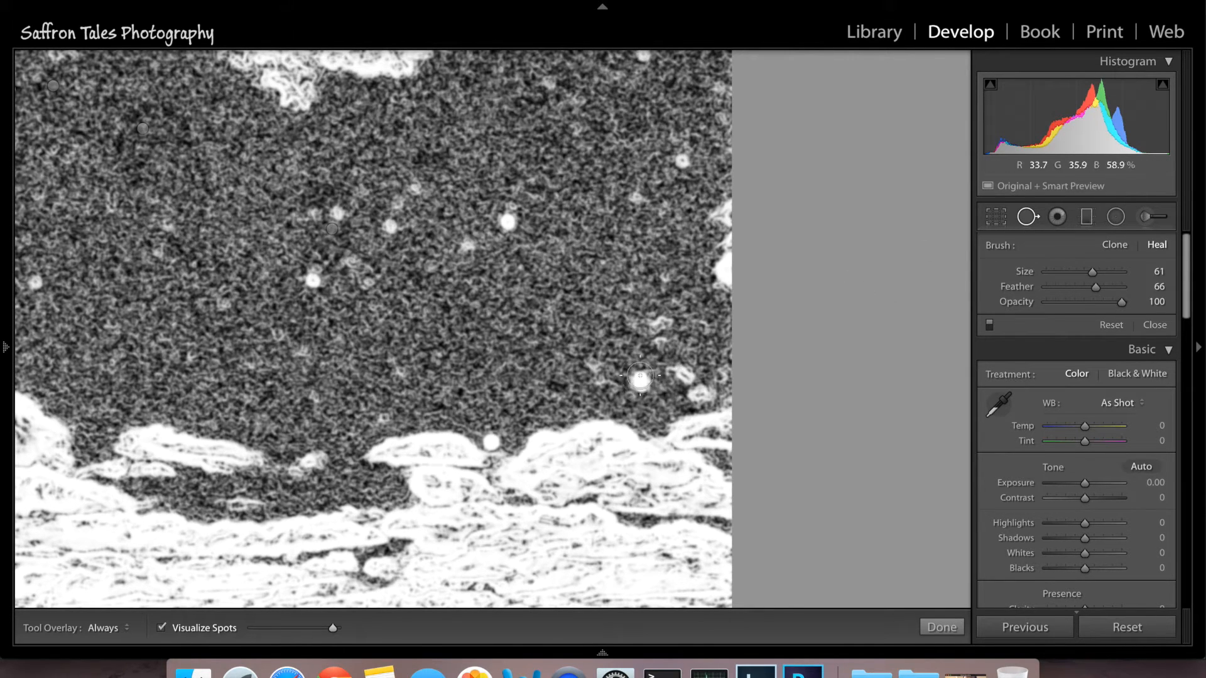
scroll(507, 226, up, 3)
click(509, 219)
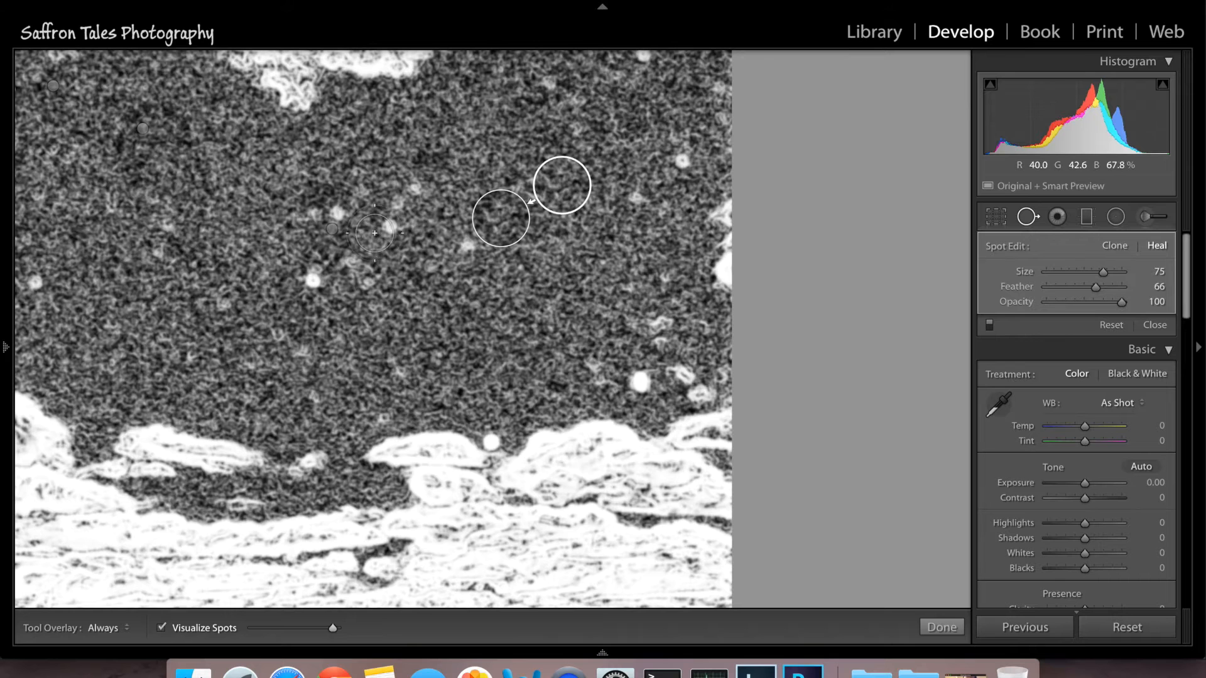
click(312, 284)
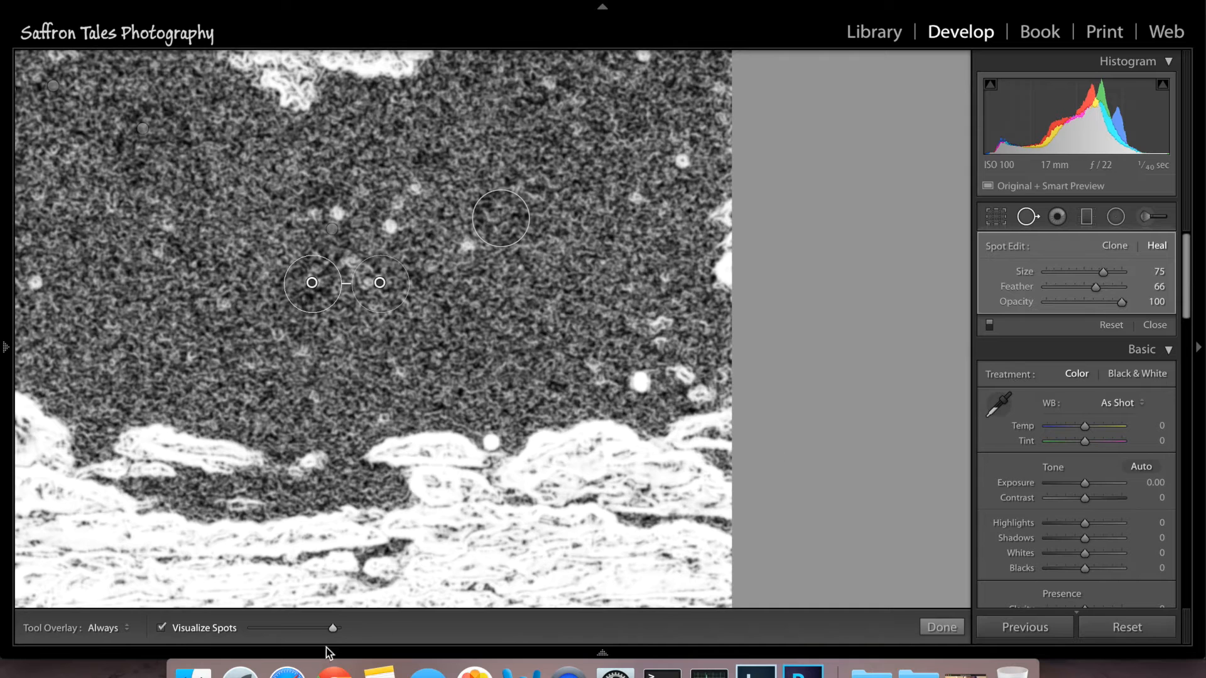
click(238, 617)
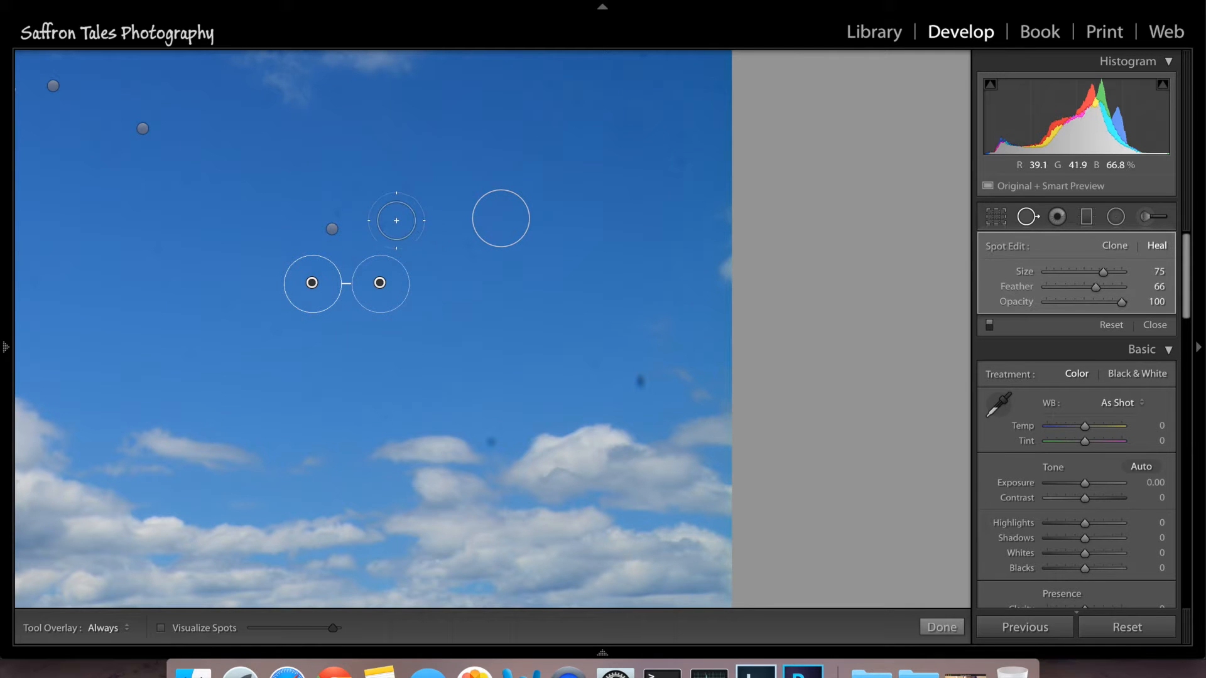
Step: Move the elongated patch's source to clear sky below right, and heal the faint spots between it and the round patch at size 75
click(332, 228)
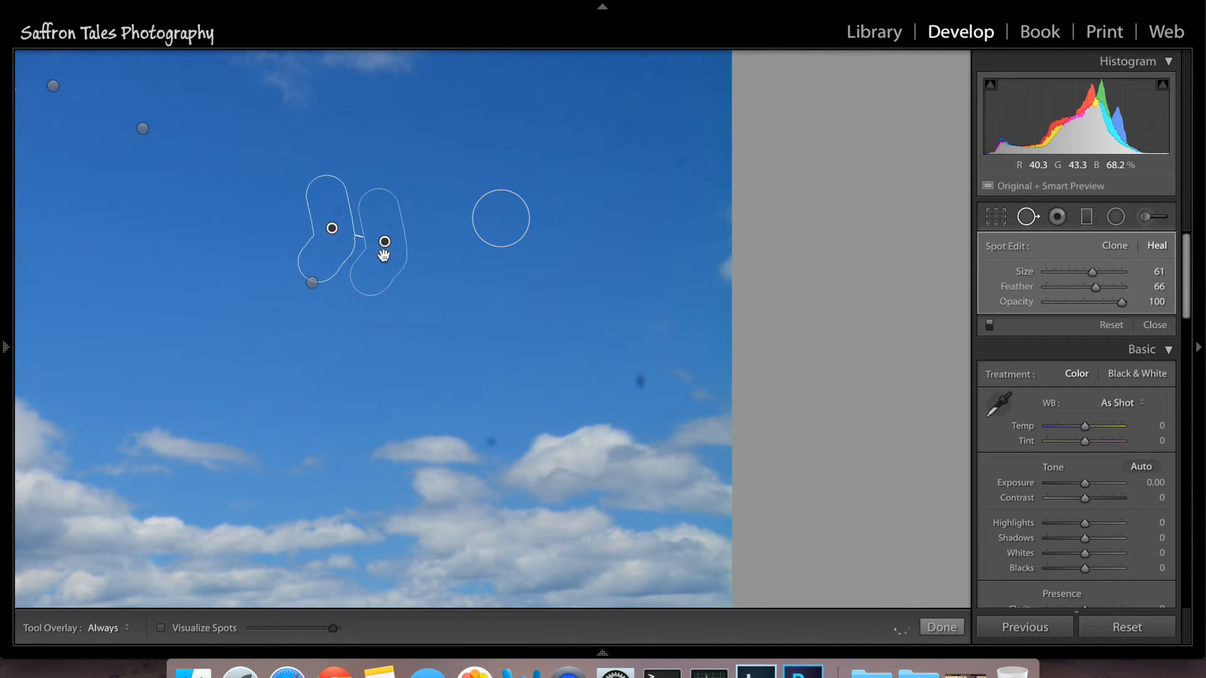
mouse_move(388, 224)
mouse_down()
mouse_move(425, 263)
mouse_move(441, 329)
mouse_up()
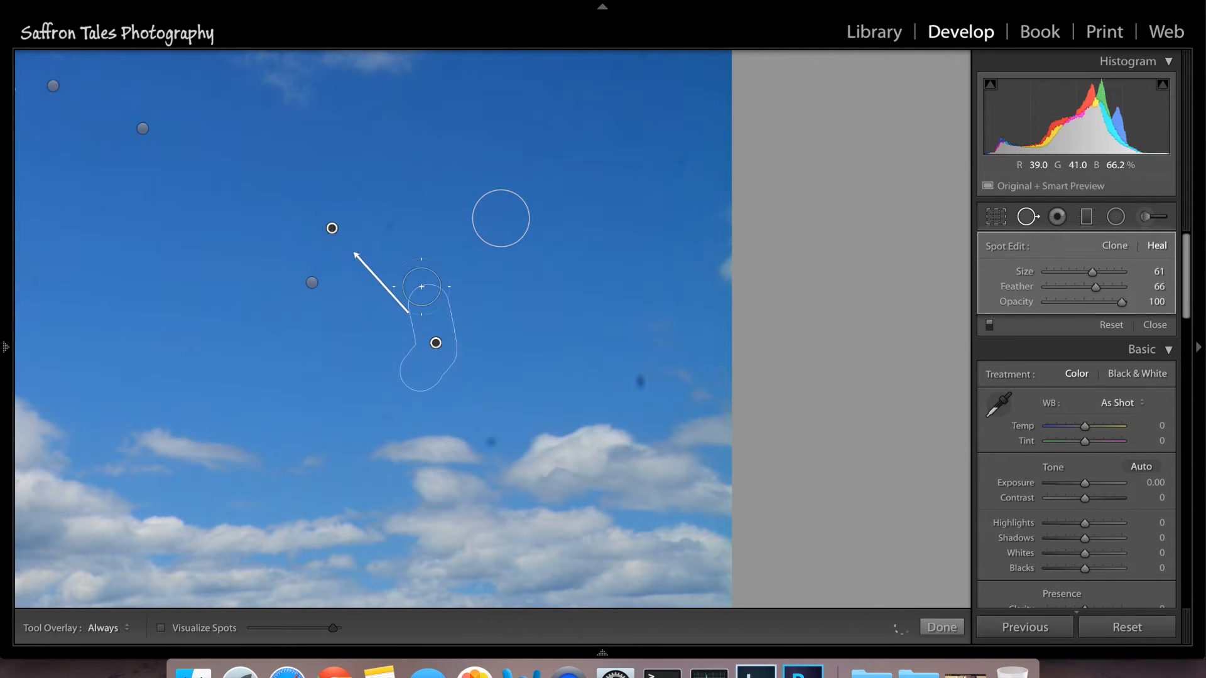
drag(390, 229, 412, 194)
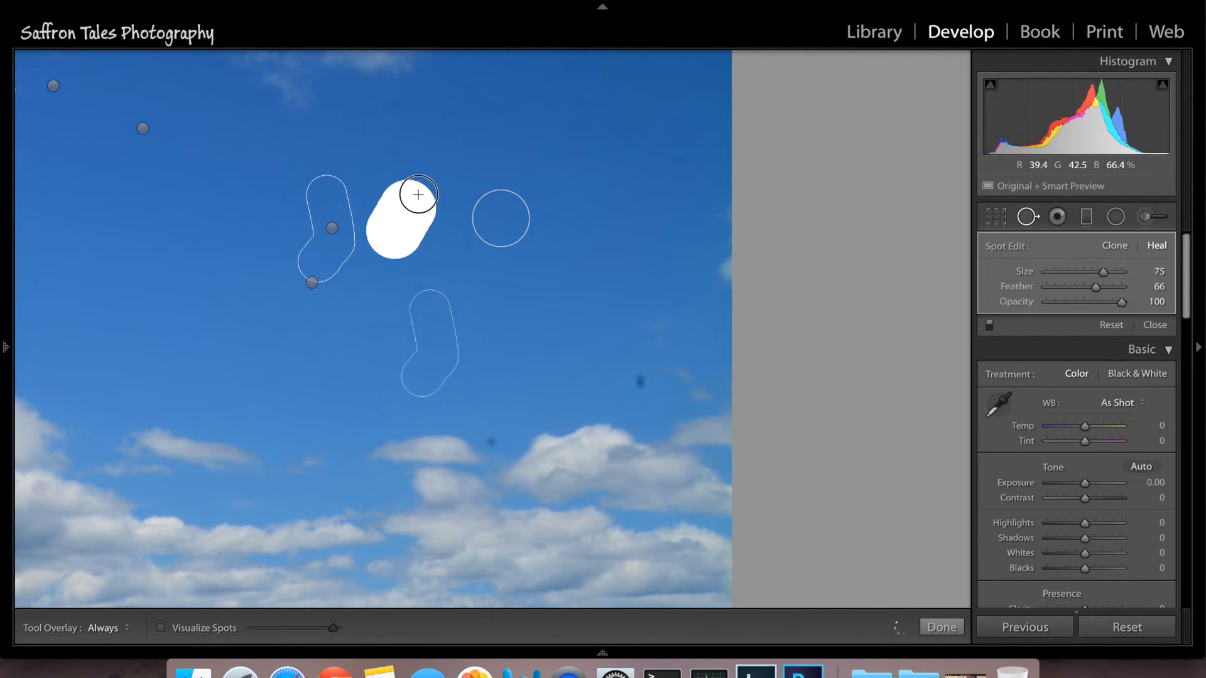
click(462, 252)
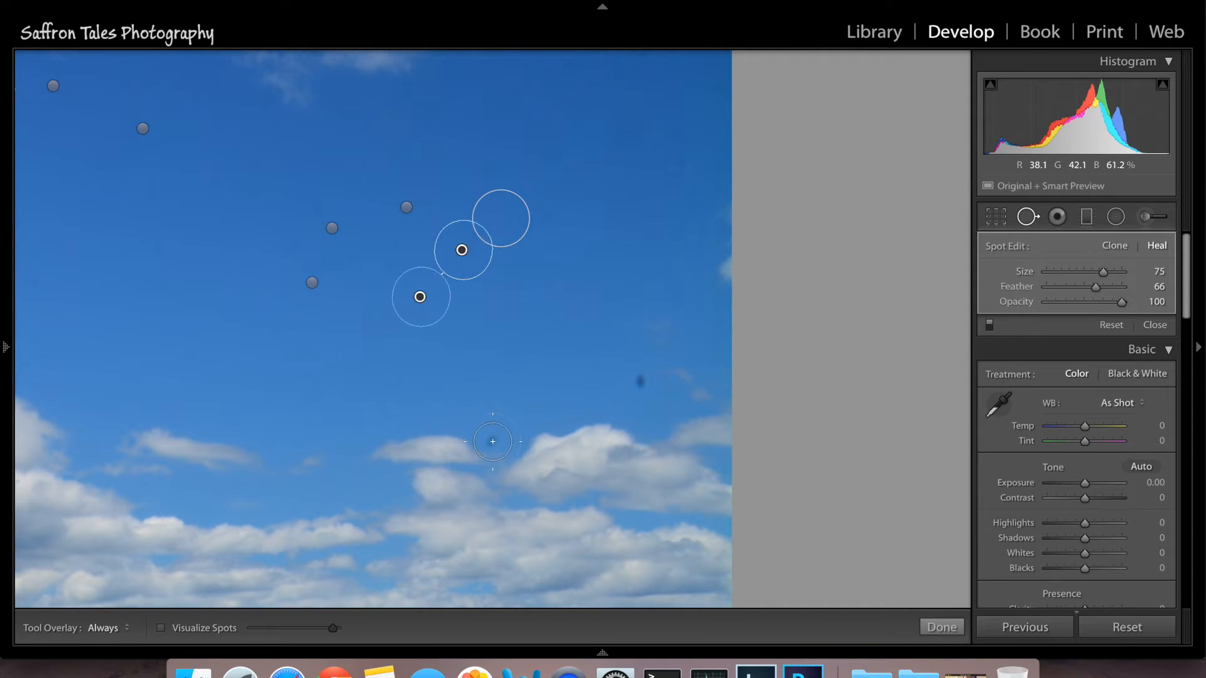
Step: Try a heal patch in the clear sky just above the low clouds and undo it
drag(507, 383, 502, 393)
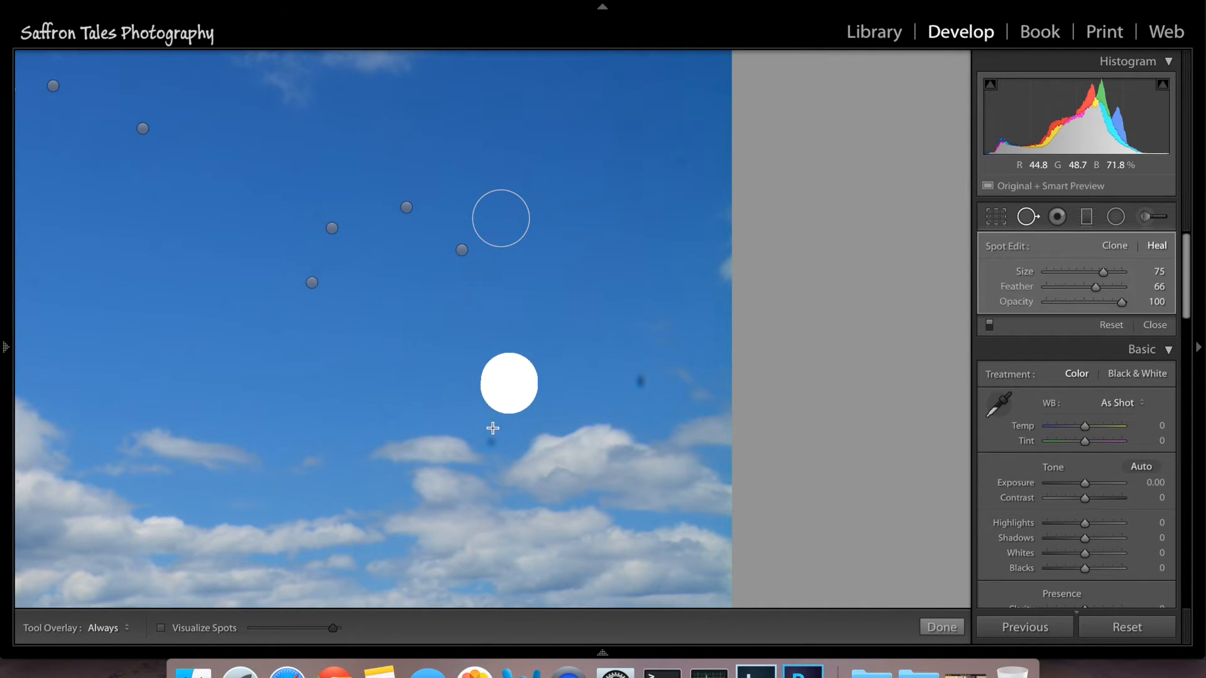
key(super+z)
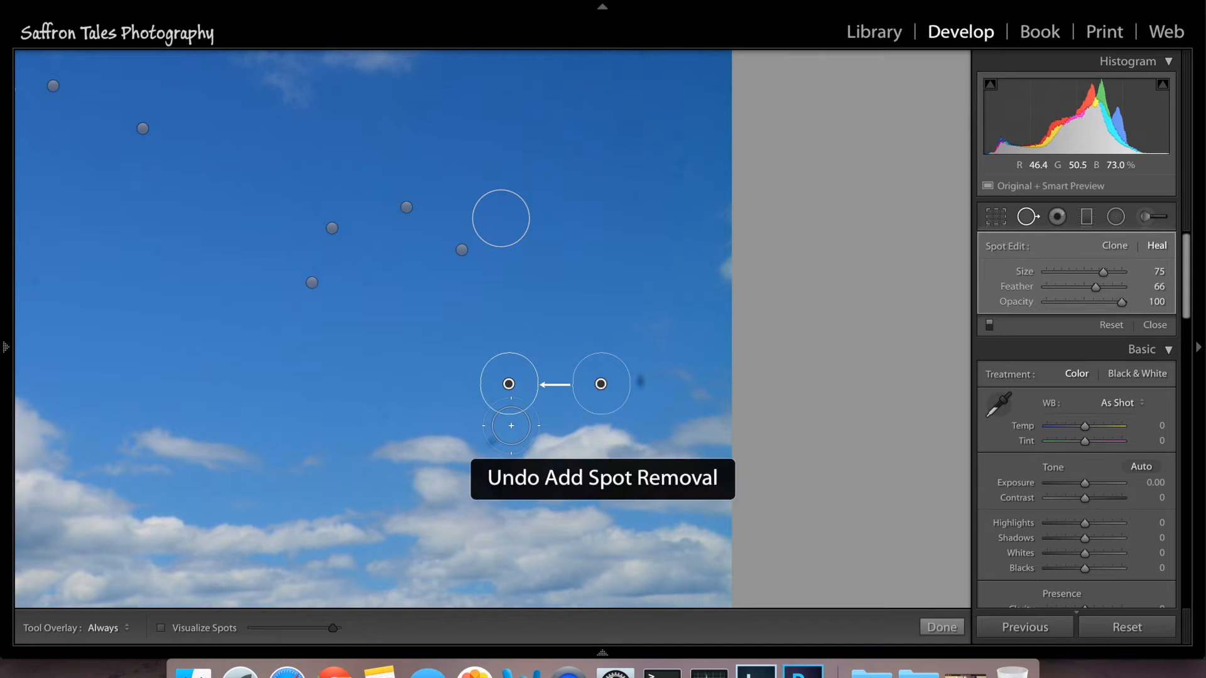
Step: Reduce the heal brush to size 51 and heal the two dark spots just above the low clouds
scroll(505, 382, down, 3)
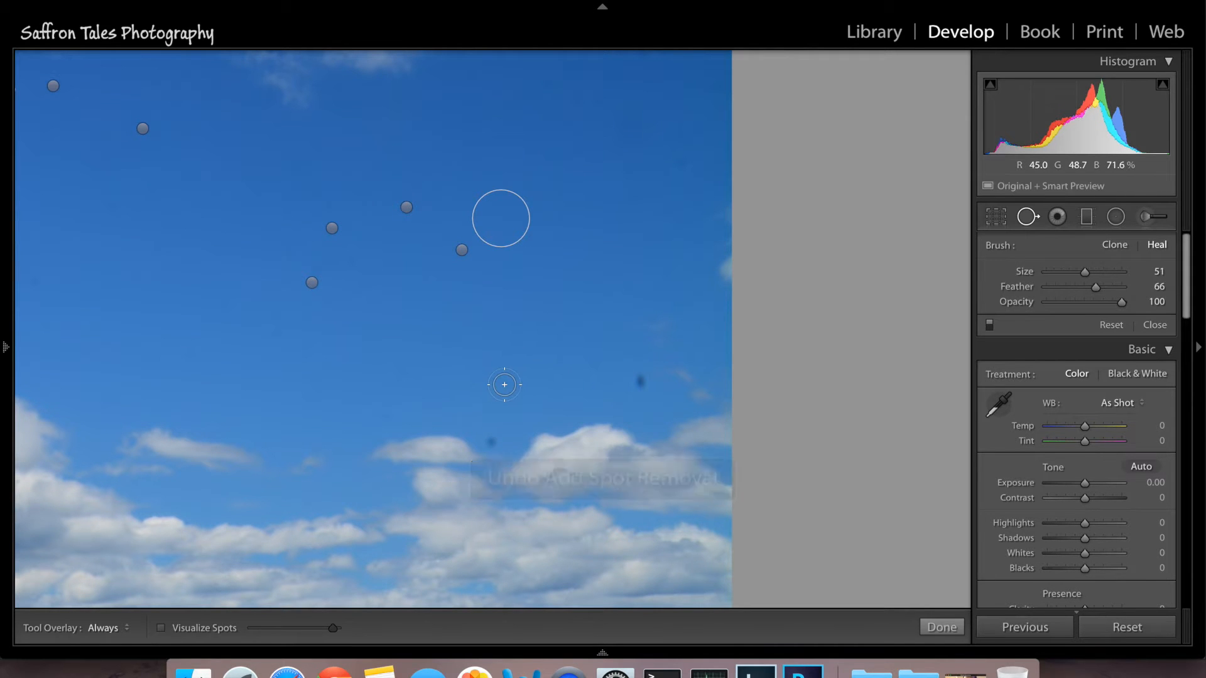
click(493, 443)
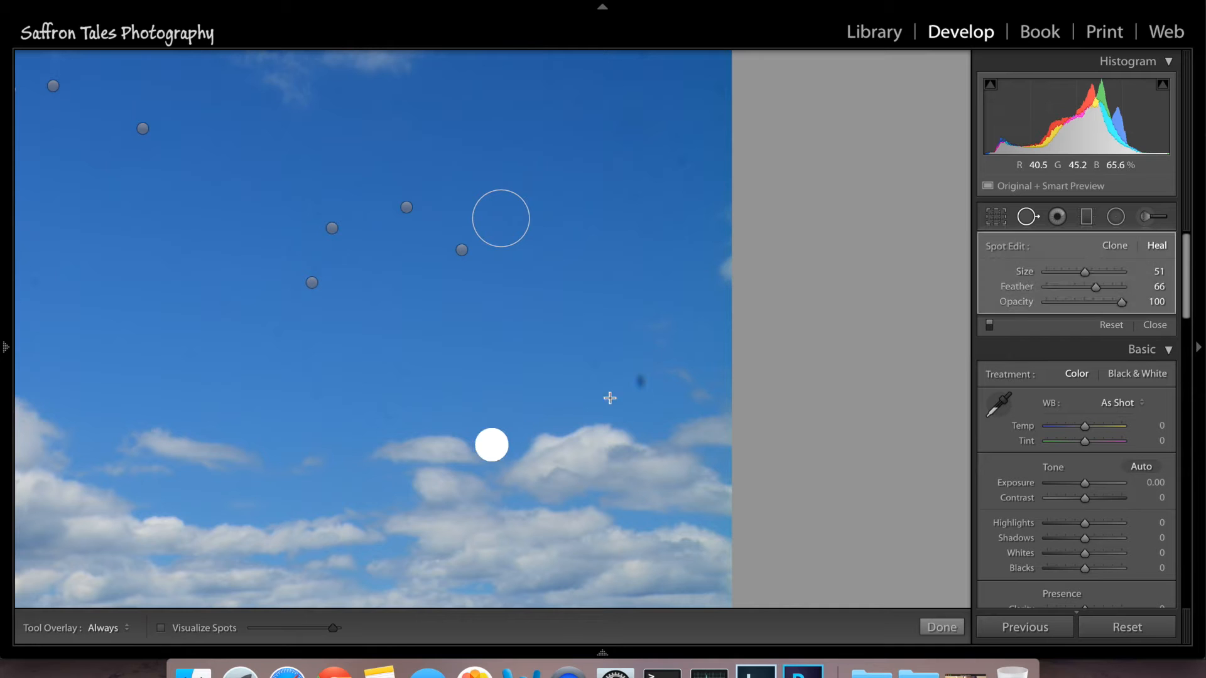
click(643, 380)
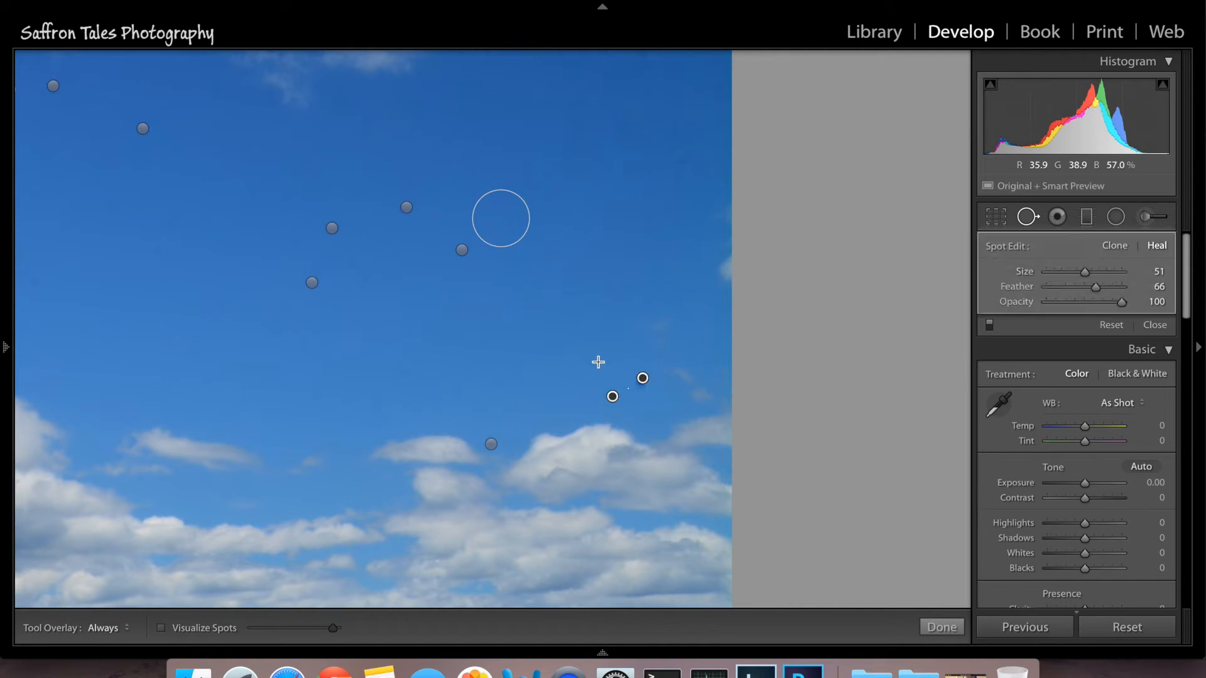
Step: Heal the spots along the sky's right edge and near its upper-right corner at size 51
click(687, 158)
scroll(565, 251, up, 5)
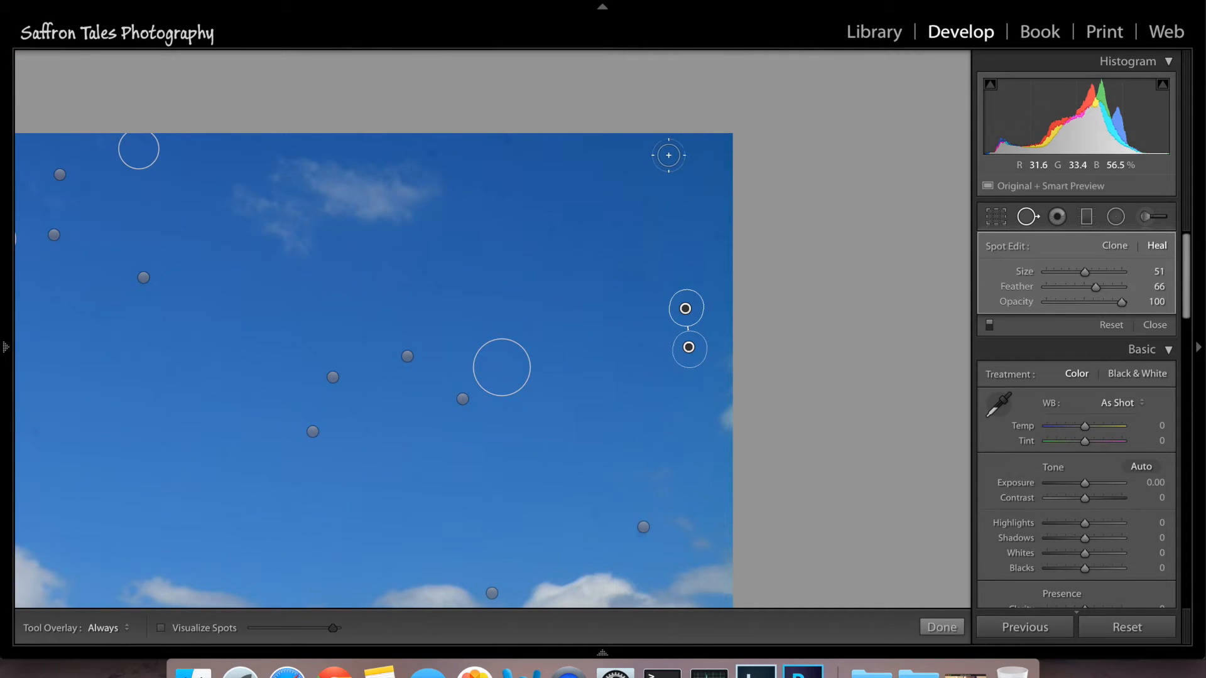
click(668, 138)
click(645, 203)
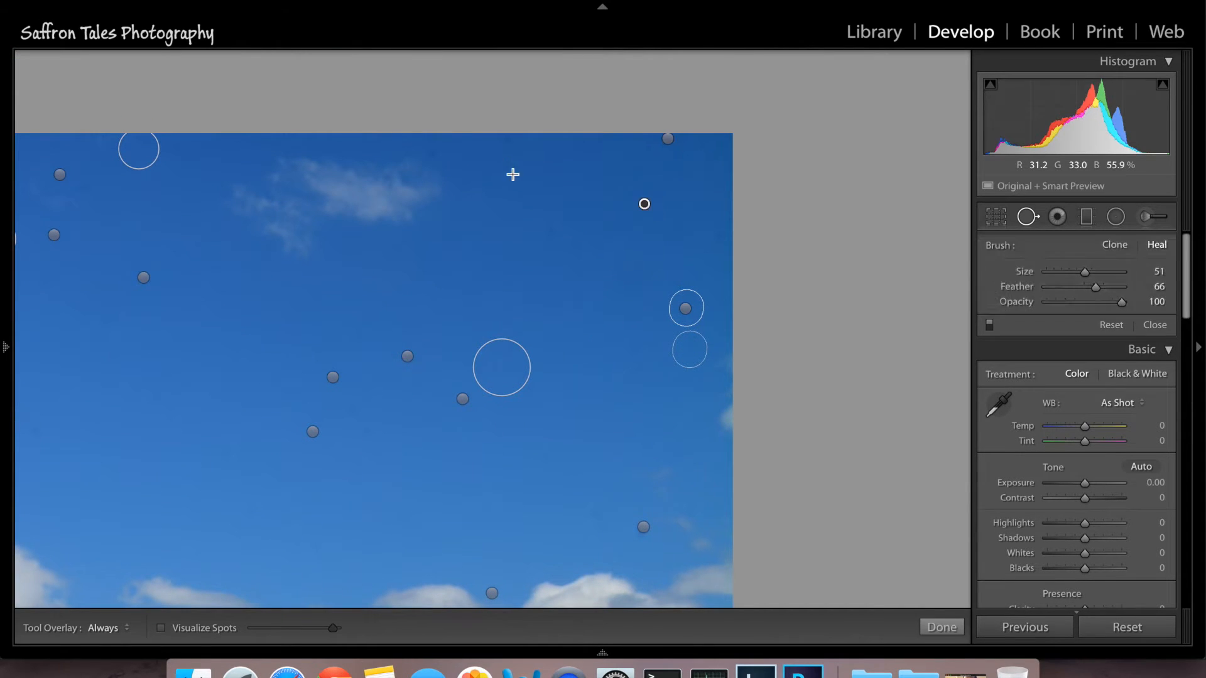
Step: Heal two spots at the photo's top edge beside the wispy cloud at size 51
drag(326, 280, 467, 280)
click(642, 135)
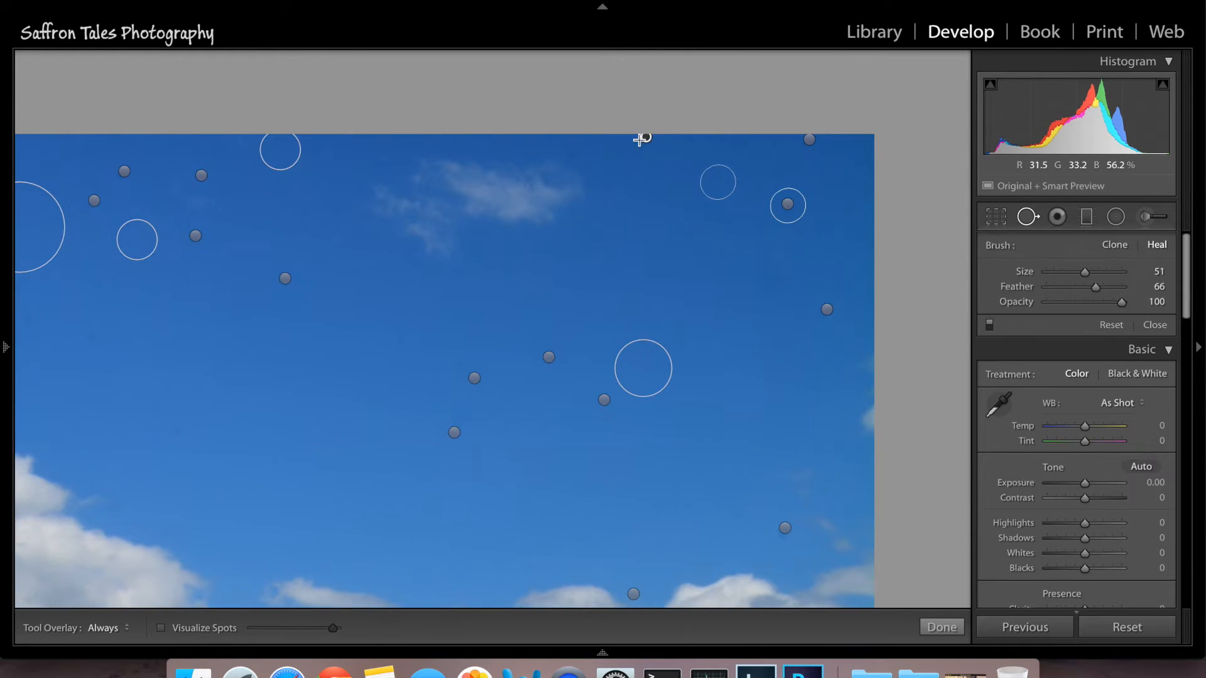
click(578, 154)
Step: Heal the remaining faint spots in the blue sky above the large cloud's slope at size 51
drag(219, 312, 377, 299)
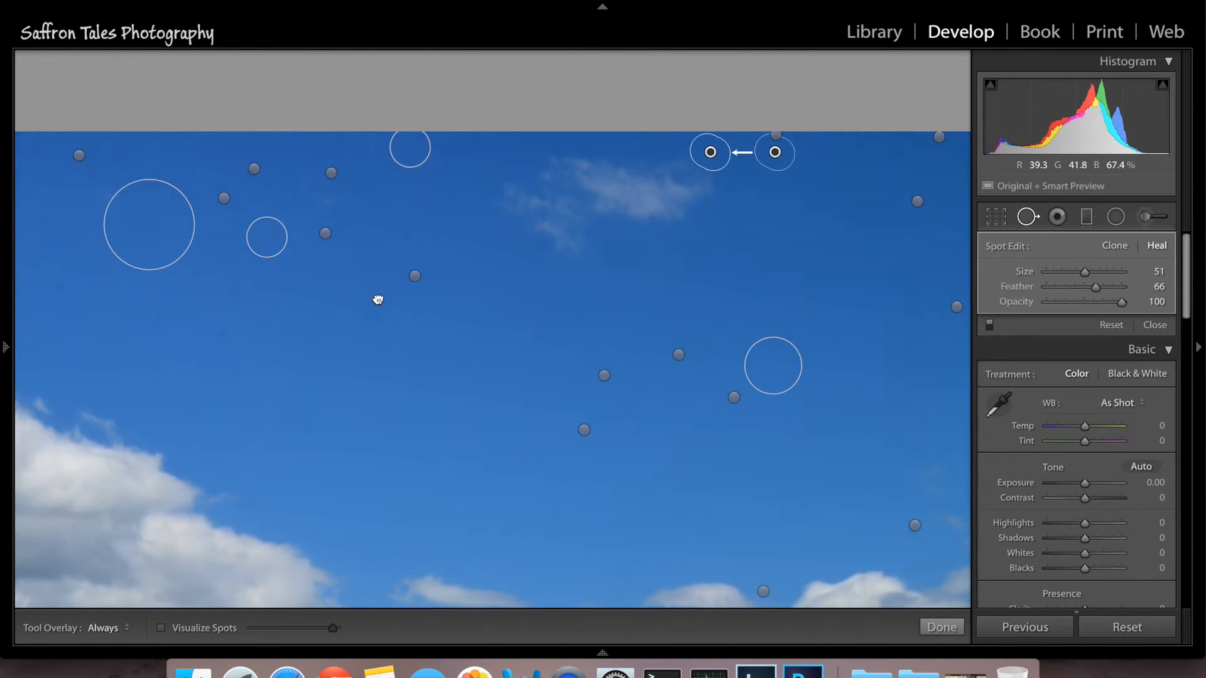
drag(220, 307, 356, 309)
click(141, 325)
drag(190, 291, 188, 279)
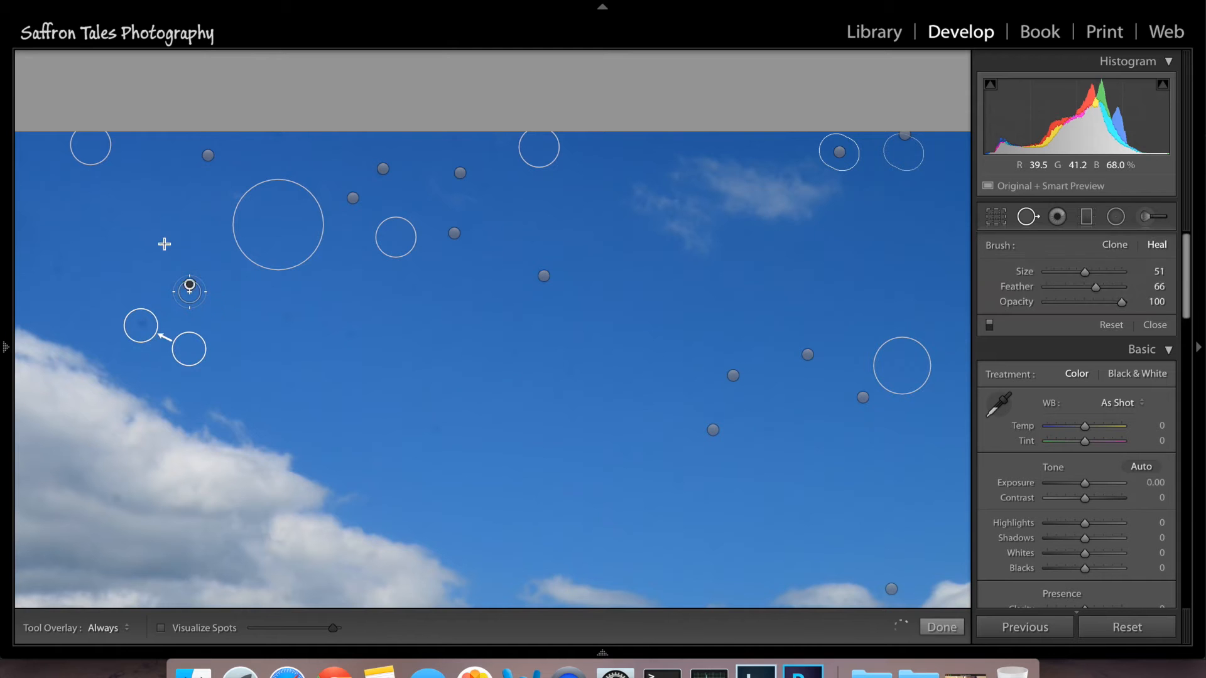
click(166, 253)
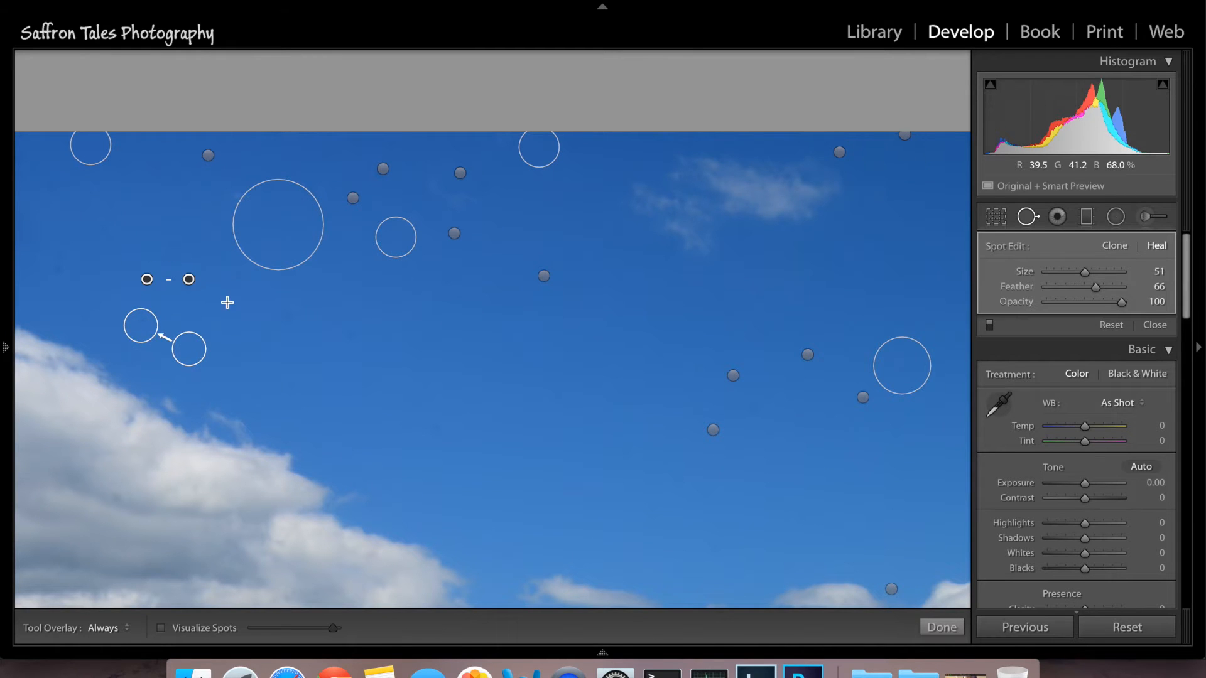
click(352, 331)
drag(283, 377, 447, 391)
click(225, 281)
Step: Heal the two neighbouring dark spots inside the large grey cloud with one elongated patch at size 51
drag(372, 280, 501, 180)
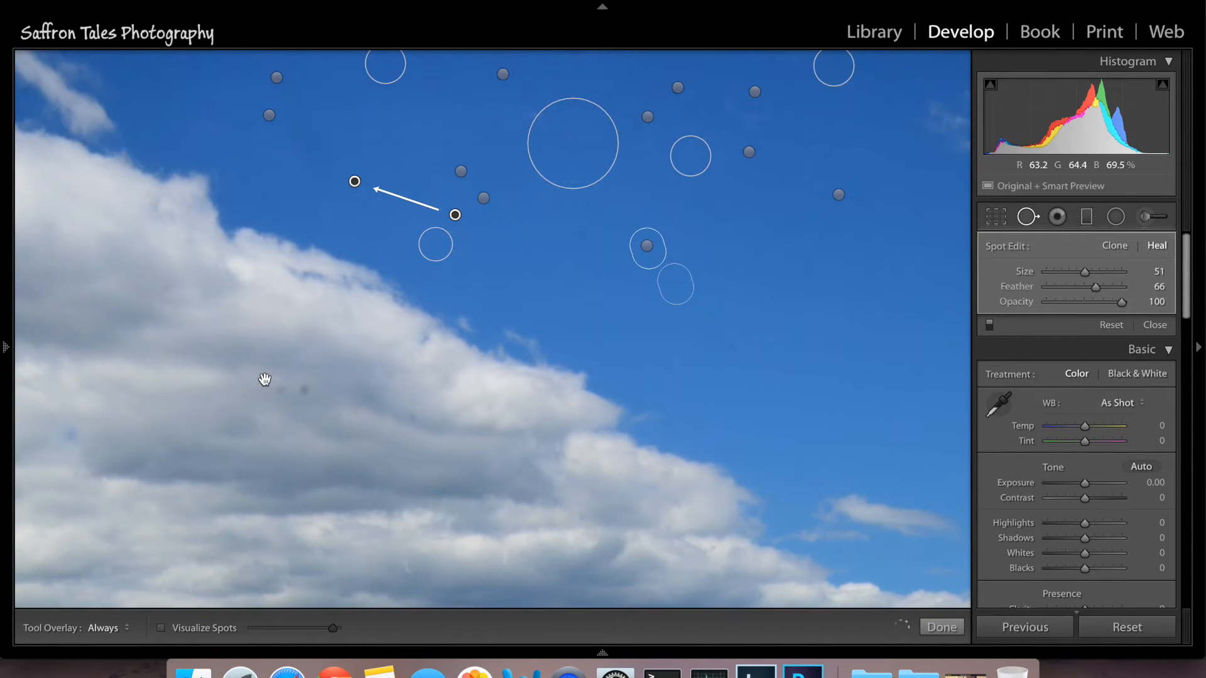
click(277, 388)
drag(309, 387, 310, 387)
Step: Check the clouds down to the horizon for leftover spots and close Spot Removal
mouse_move(171, 290)
mouse_down()
mouse_move(256, 355)
mouse_move(396, 349)
mouse_move(471, 304)
mouse_up()
mouse_move(245, 299)
mouse_down()
mouse_move(446, 339)
mouse_move(361, 317)
mouse_up()
scroll(395, 201, down, 5)
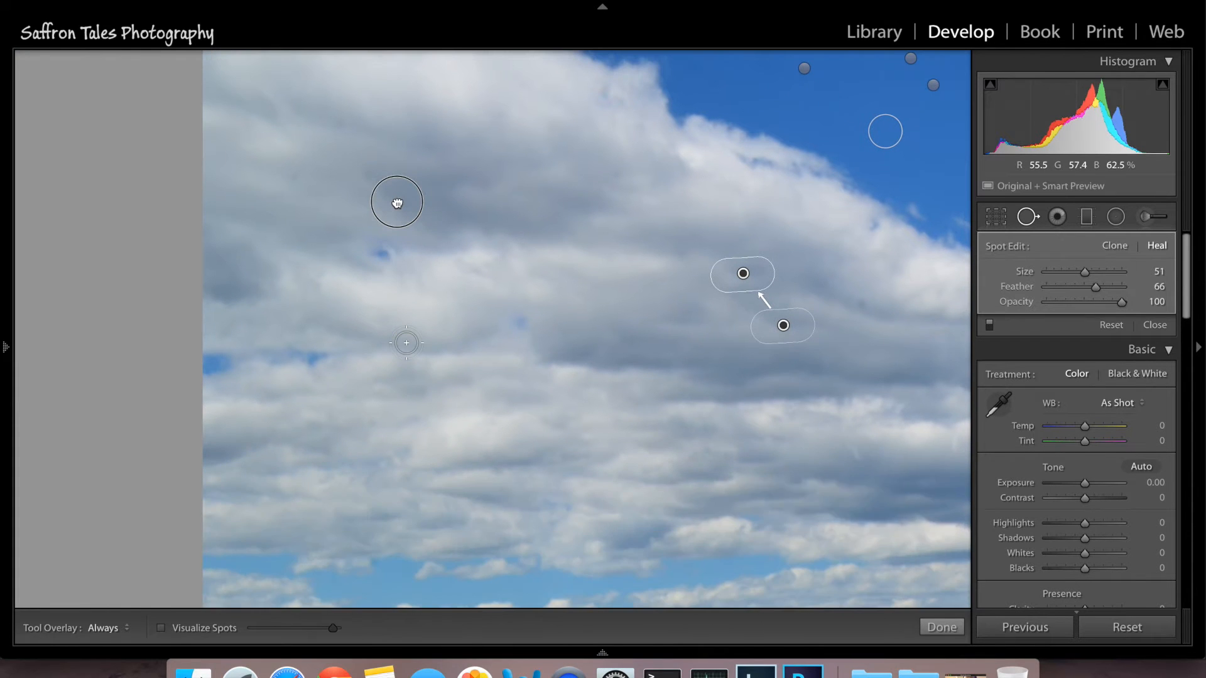
mouse_move(358, 289)
mouse_down()
mouse_move(203, 183)
mouse_move(296, 215)
mouse_move(272, 189)
mouse_up()
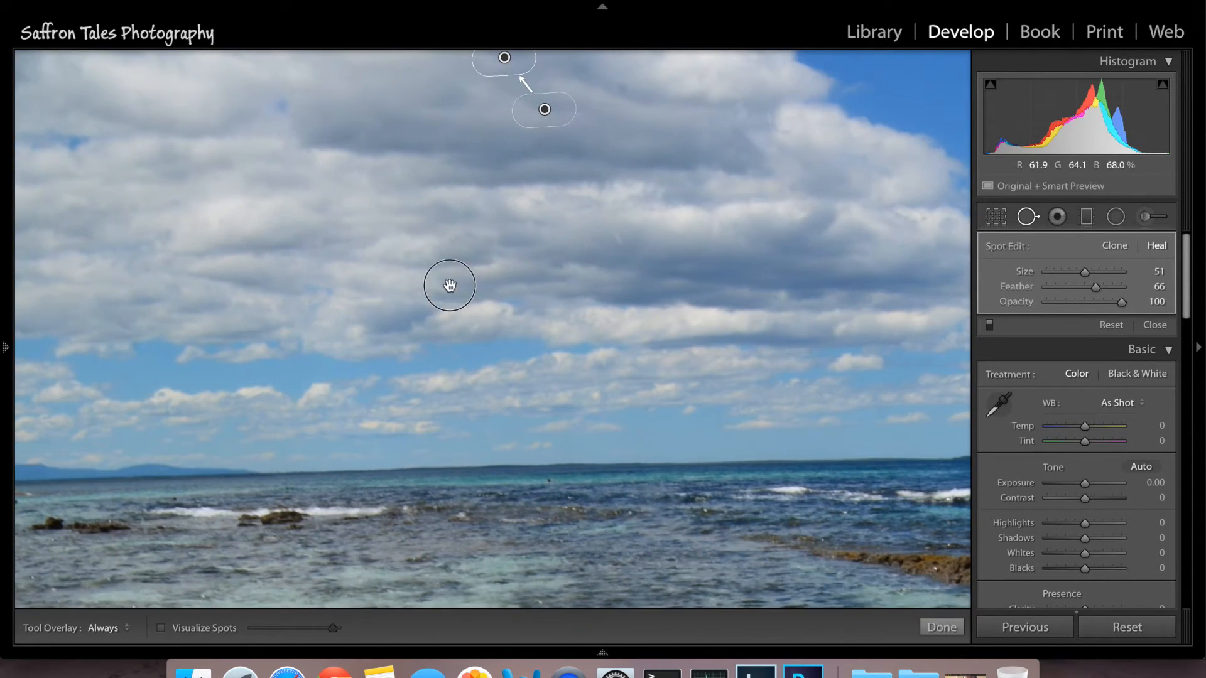
drag(532, 286, 450, 277)
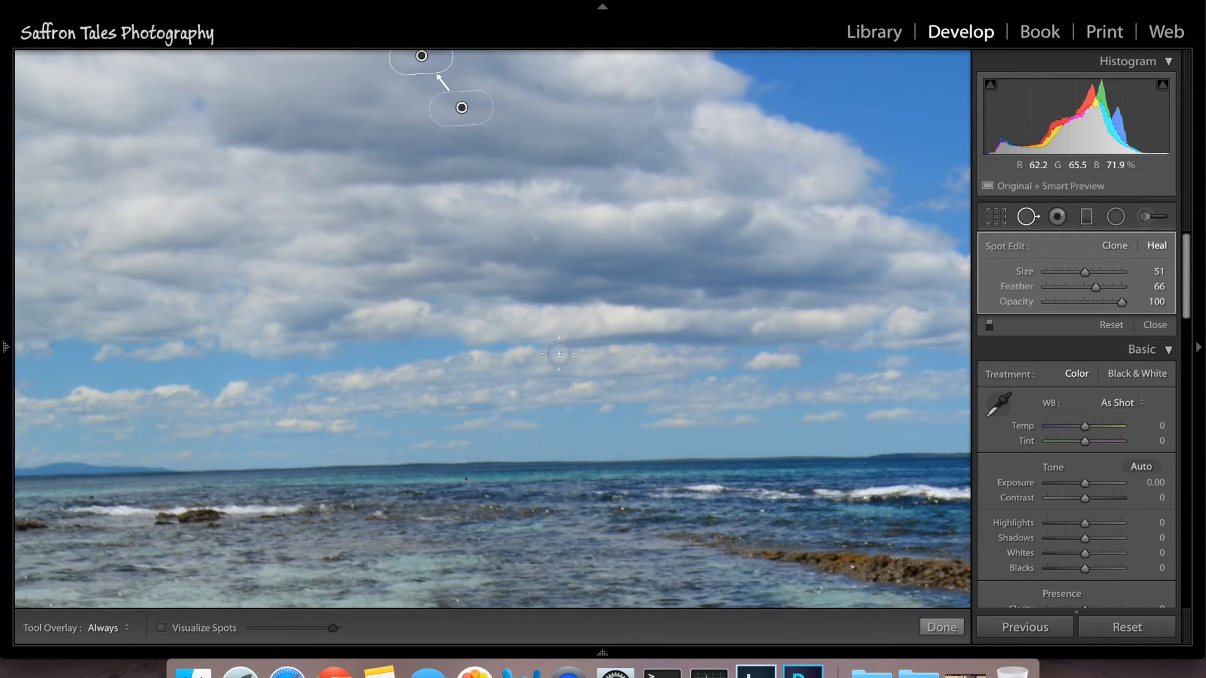
key(z)
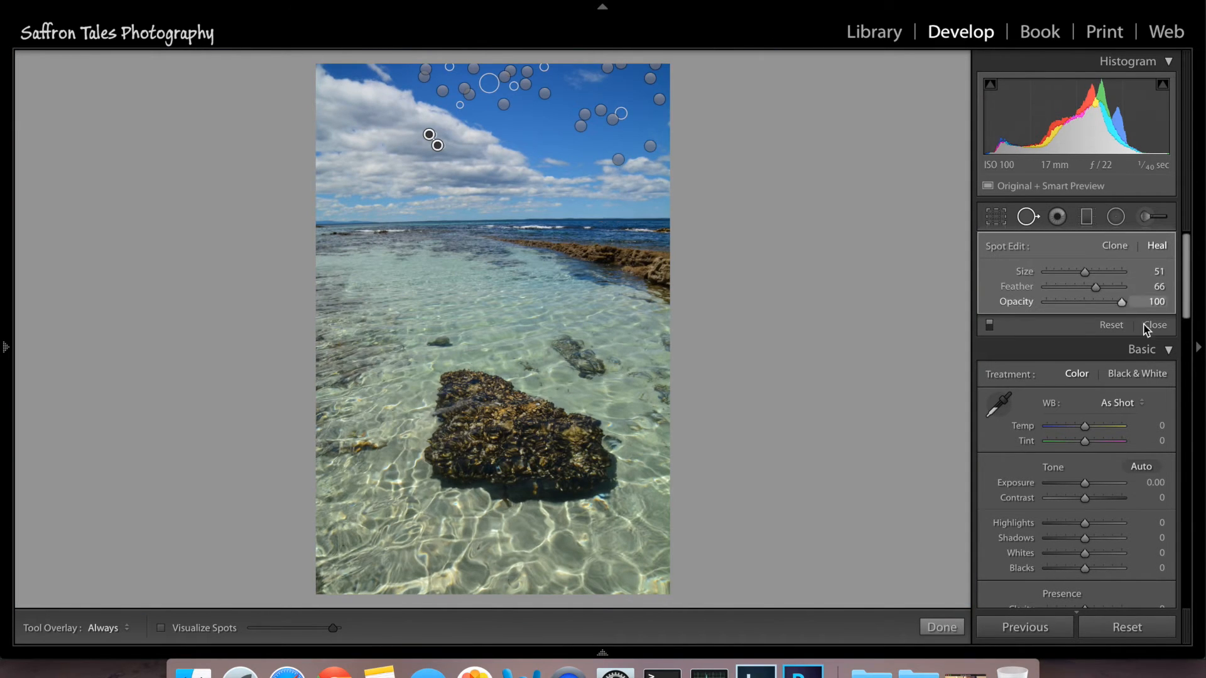
click(1155, 325)
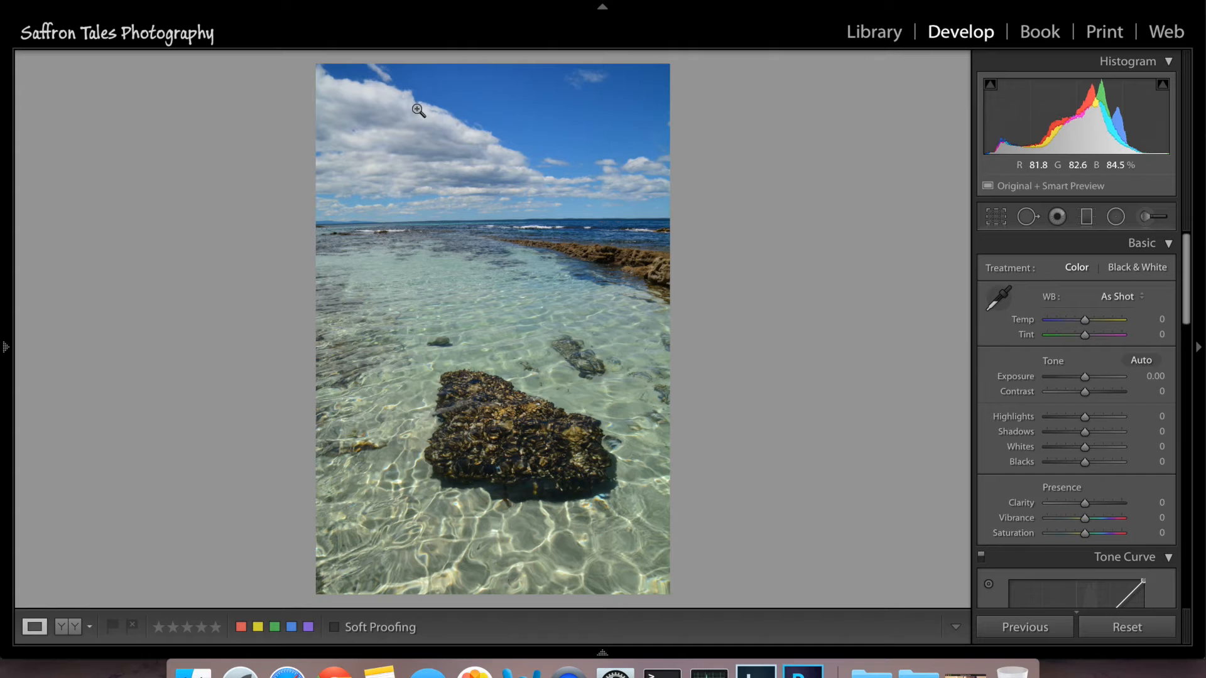
Step: Try a Dehaze amount of -60 and undo it
drag(1190, 301, 1147, 586)
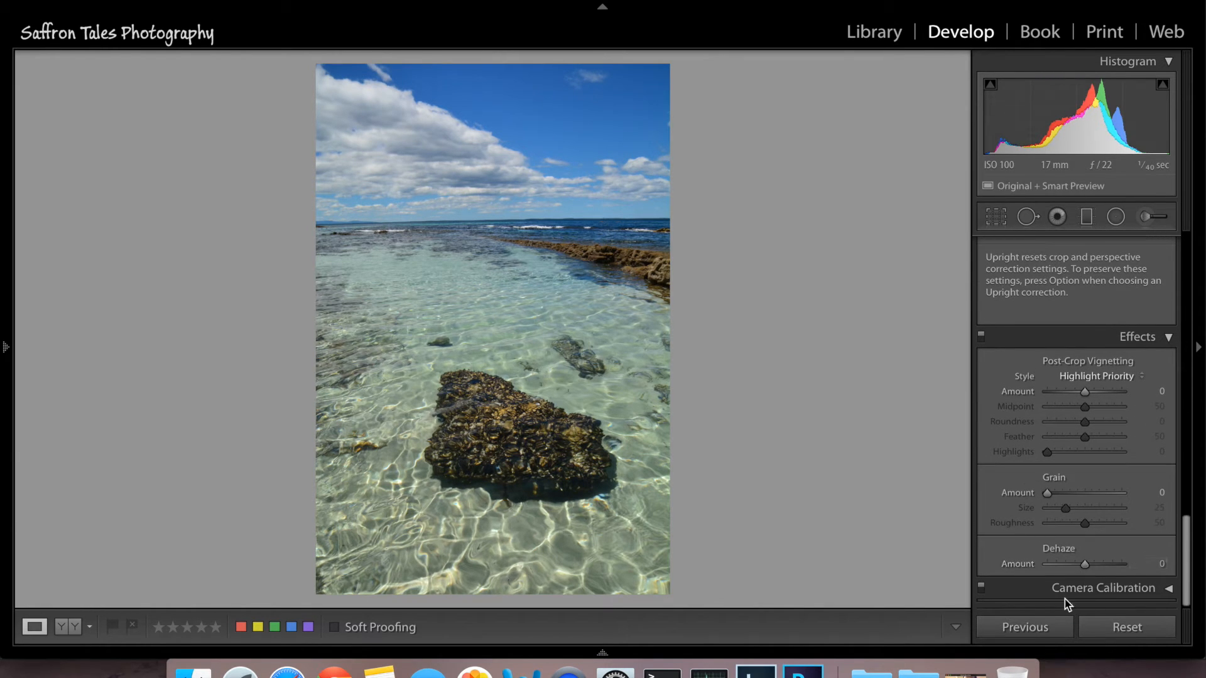
drag(1083, 563, 1065, 566)
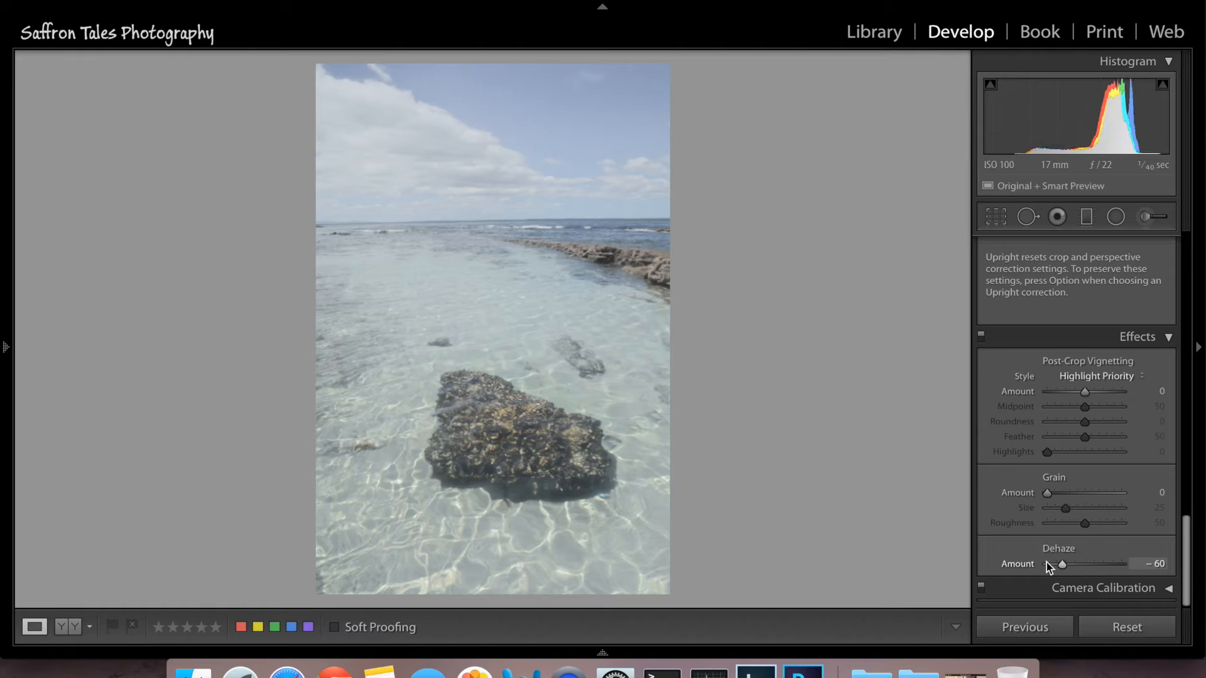
key(super+z)
Step: Set Dehaze to +100 and examine the sky's right part up close for remaining dust spots
click(1094, 567)
drag(1094, 564, 1136, 555)
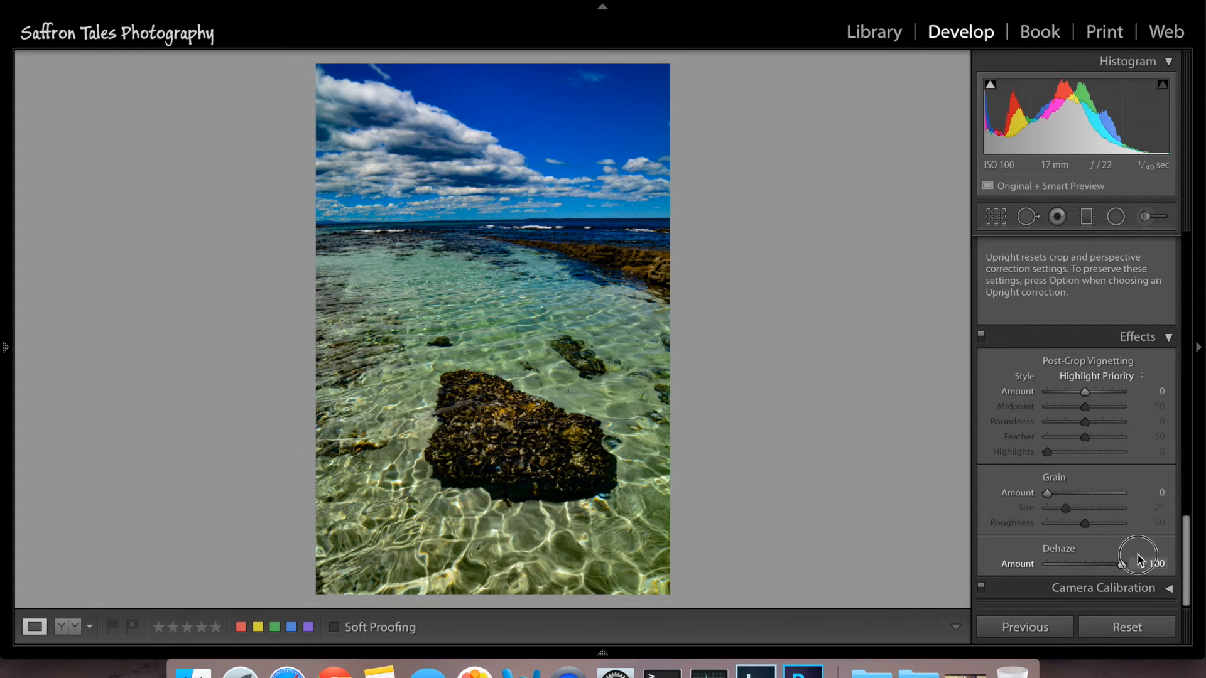
click(621, 107)
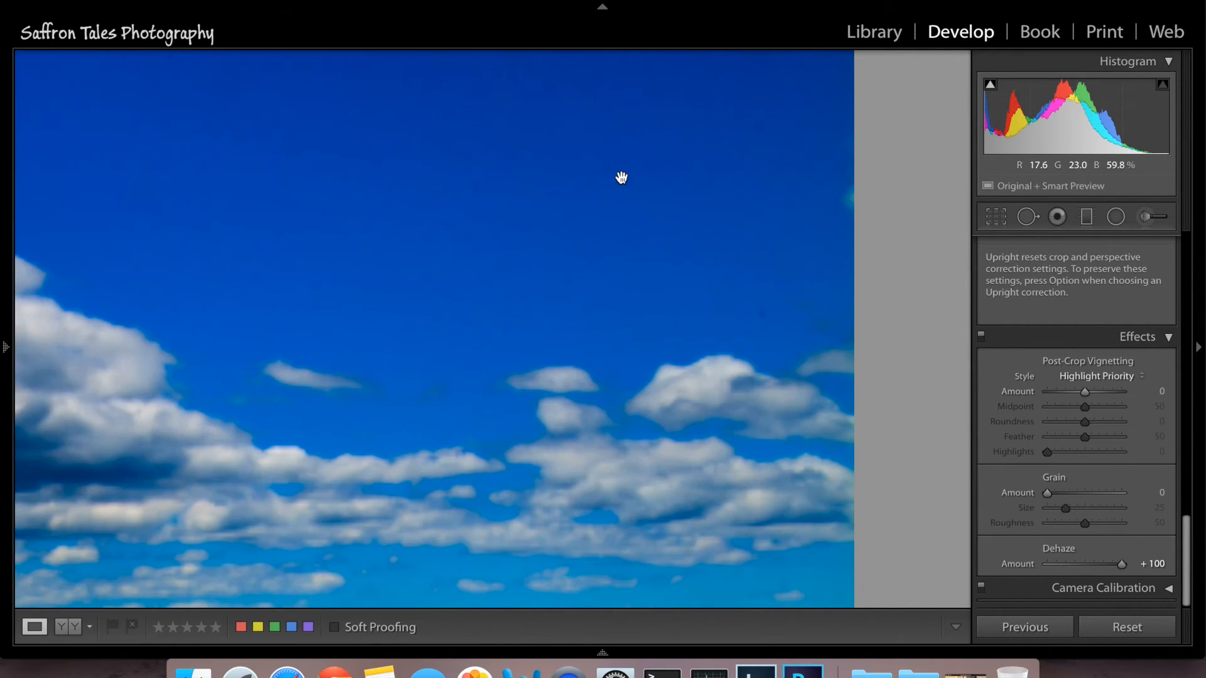
drag(632, 204, 387, 315)
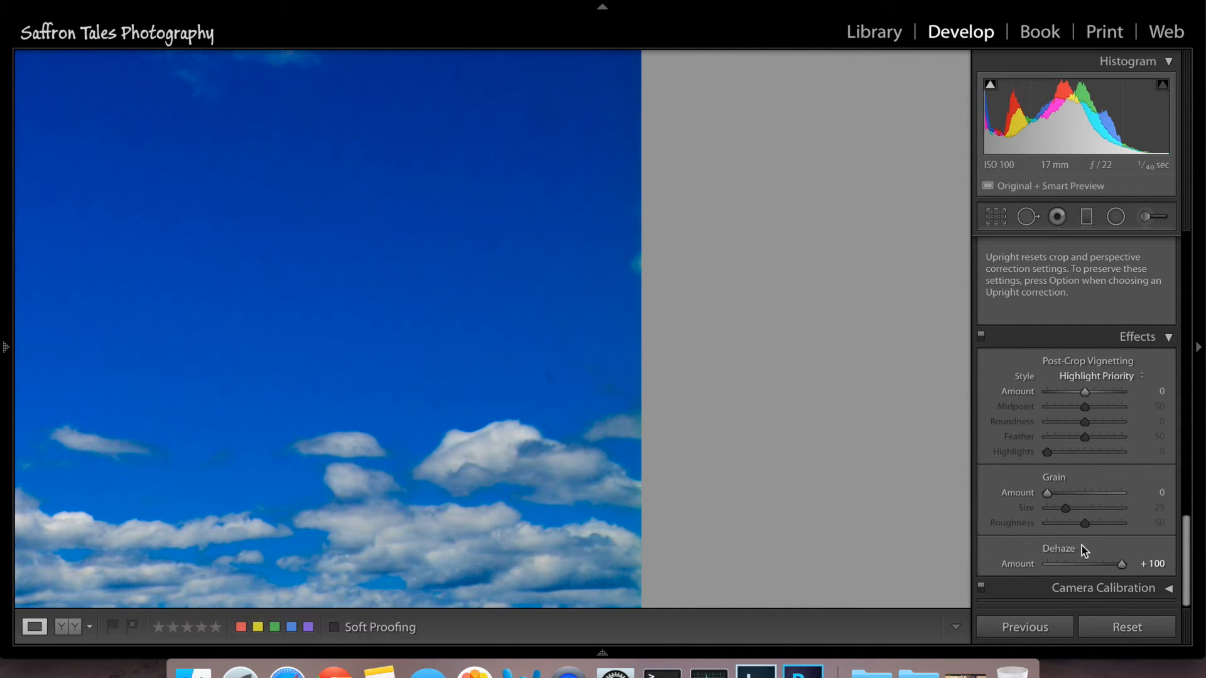
Step: Compare the sky at Dehaze -50 and +100, and reset Dehaze to 0
drag(1122, 567, 1066, 568)
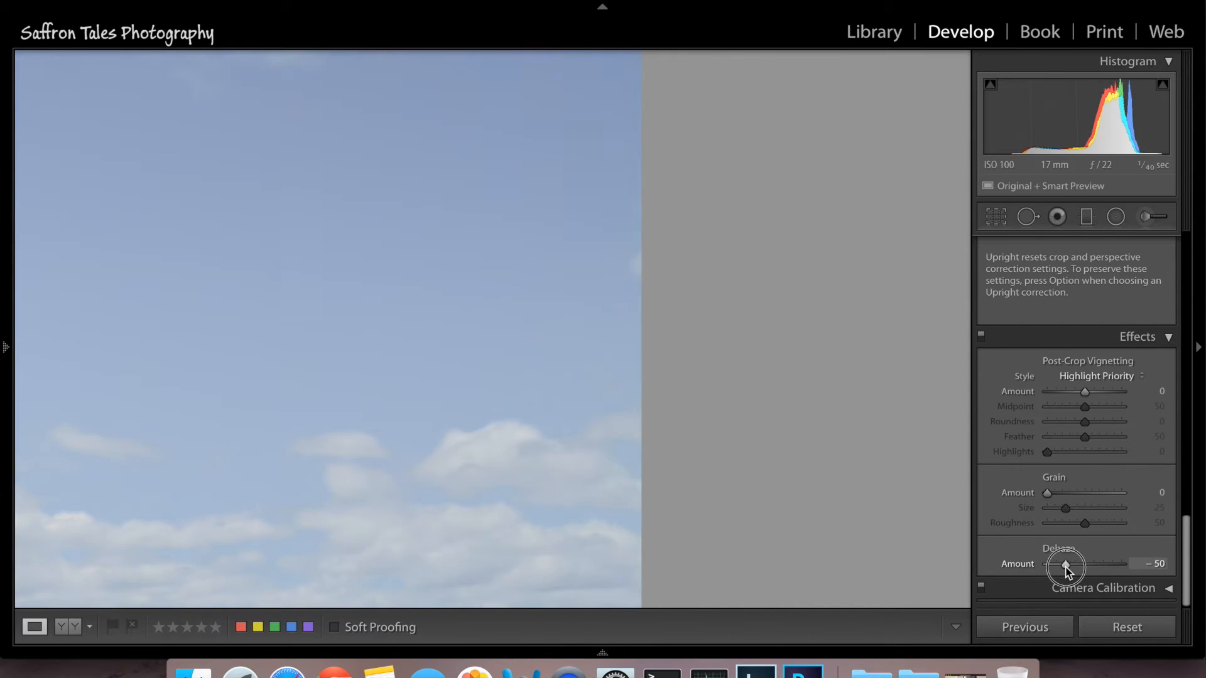
drag(1066, 568, 1124, 565)
drag(560, 377, 544, 508)
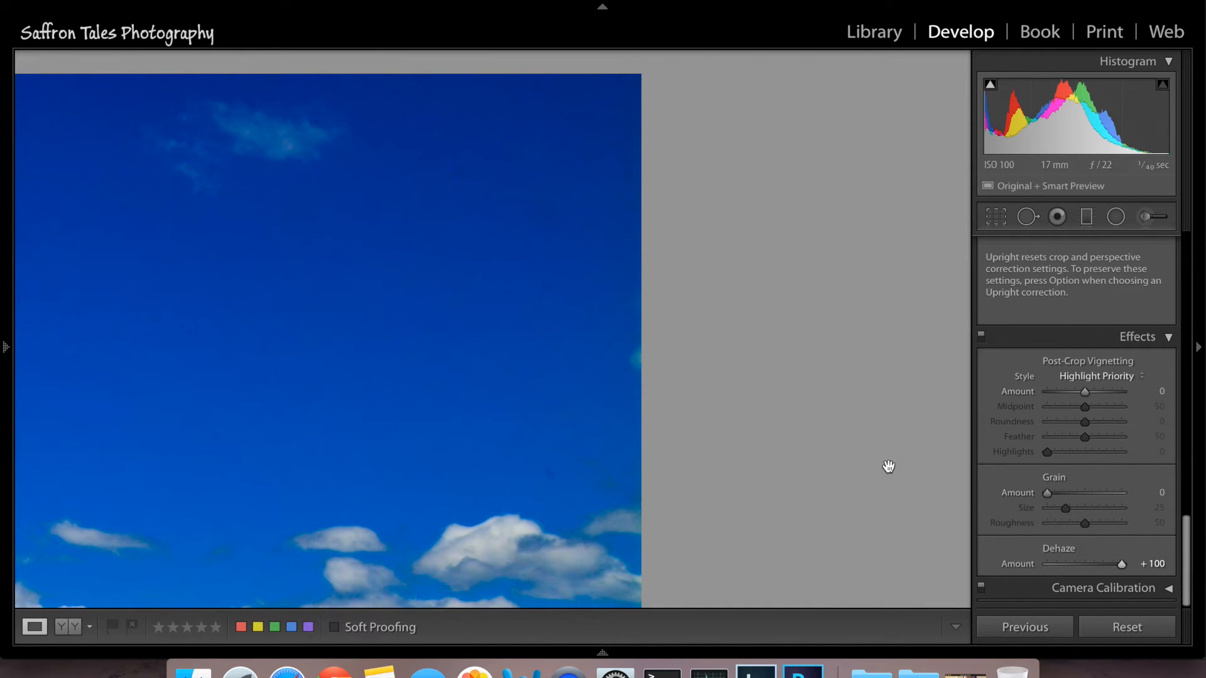
double_click(1116, 569)
click(532, 386)
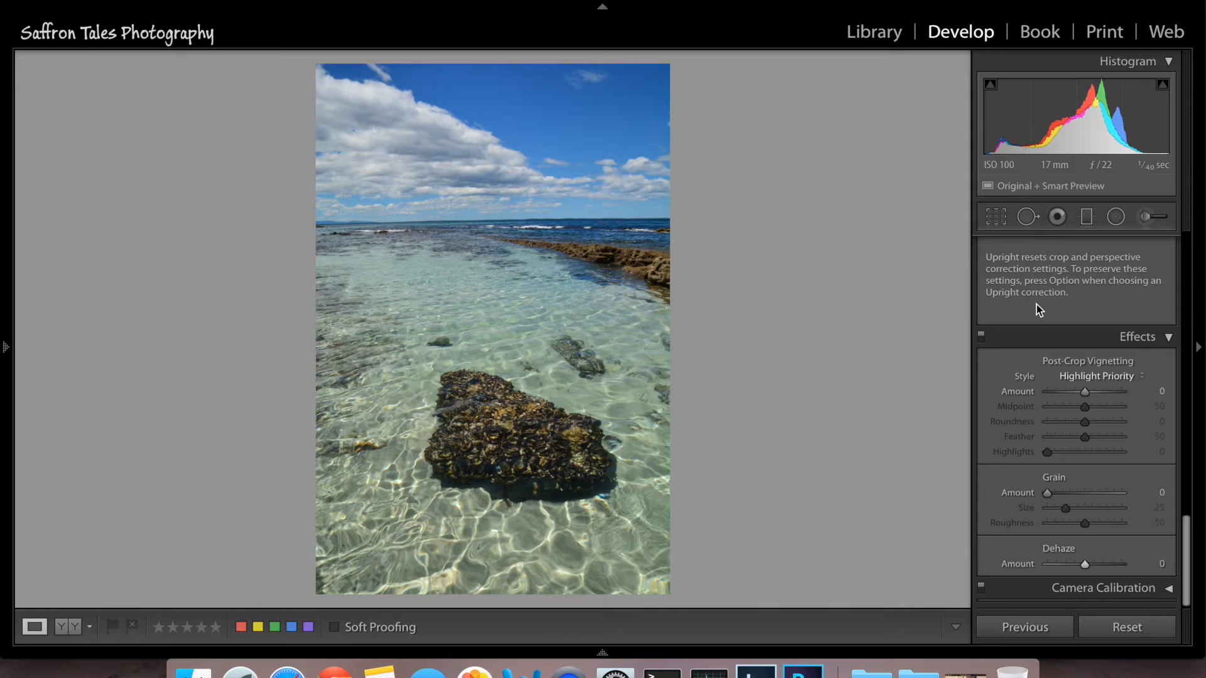
Step: Adjust the white balance to Temp -5 and Tint -7
drag(1188, 535, 1200, 247)
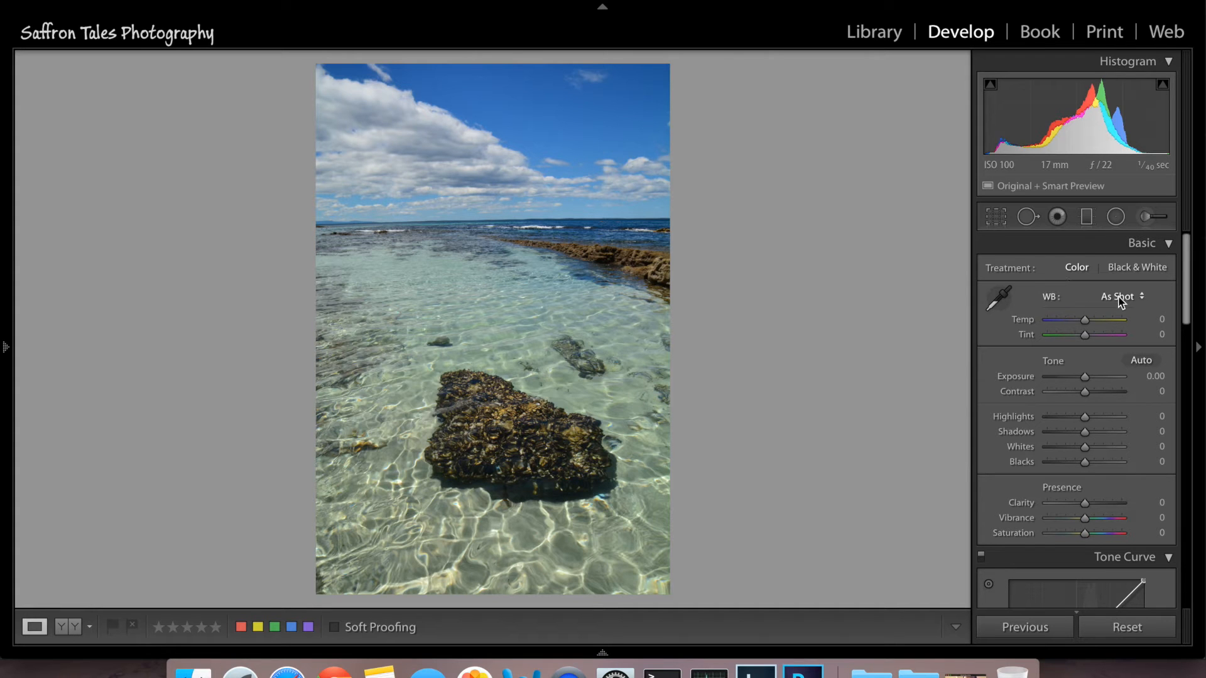
drag(1084, 321, 1081, 322)
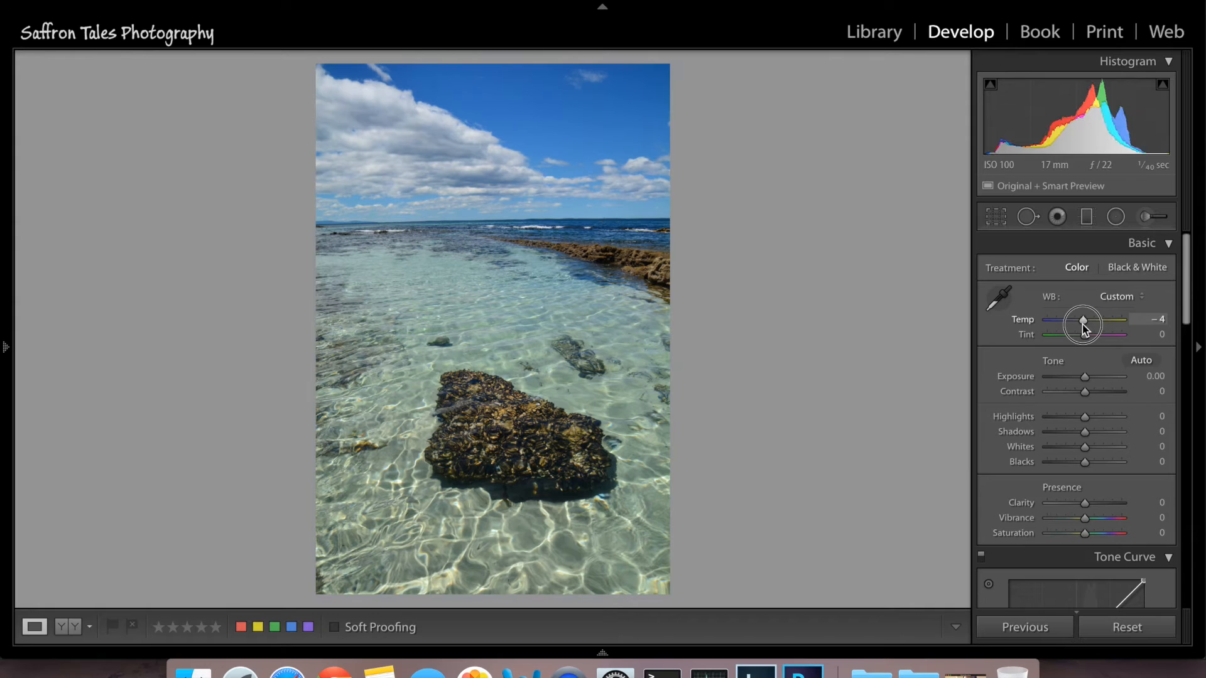
click(1086, 337)
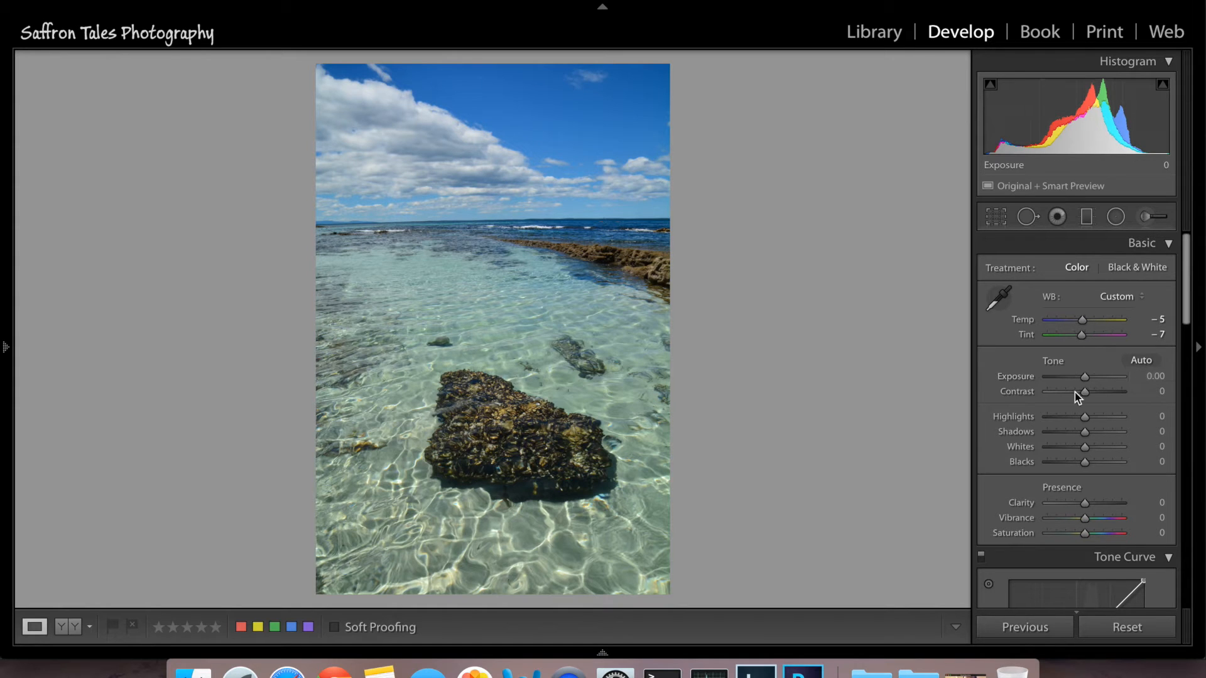
Step: Try an Exposure of +0.40 and undo it
drag(1087, 379, 1094, 379)
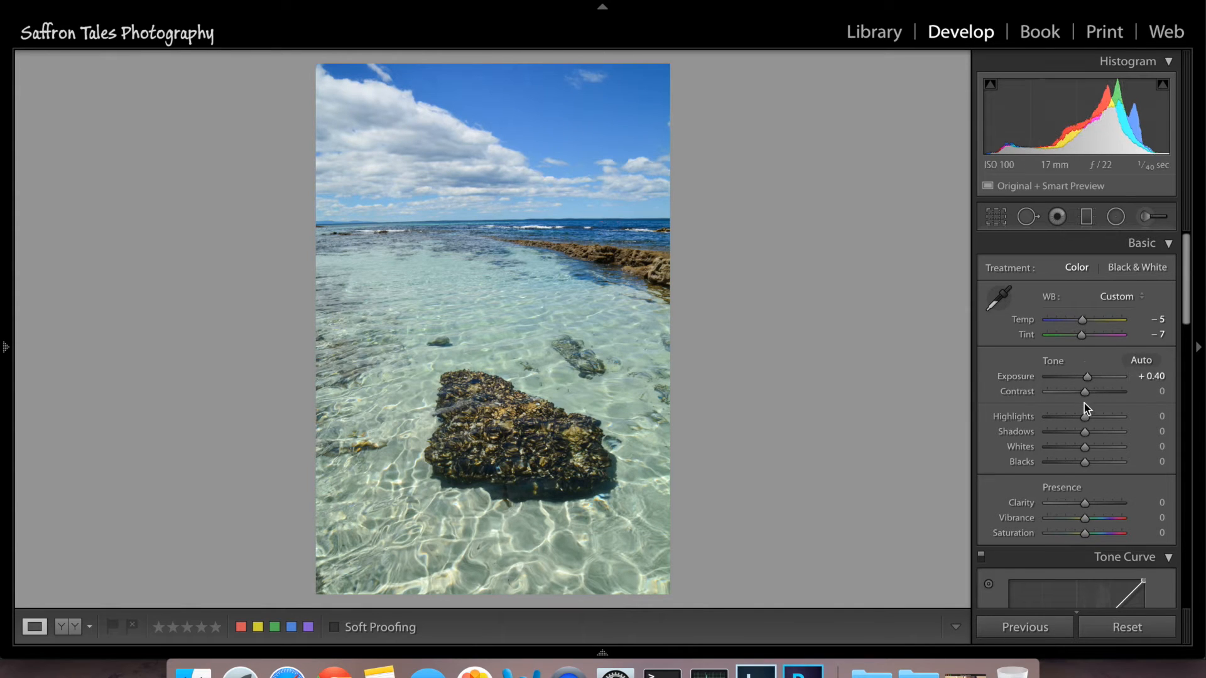
key(super+z)
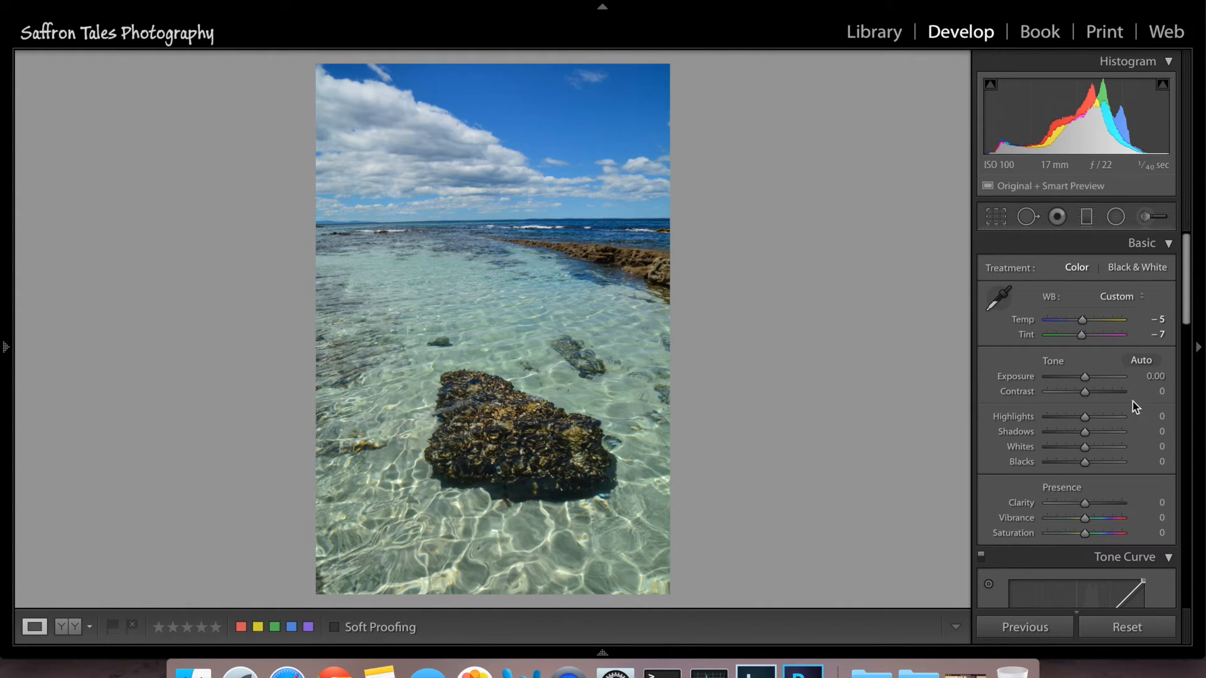
Step: Set Highlights to -100 and Shadows to +100
drag(1085, 417, 1034, 422)
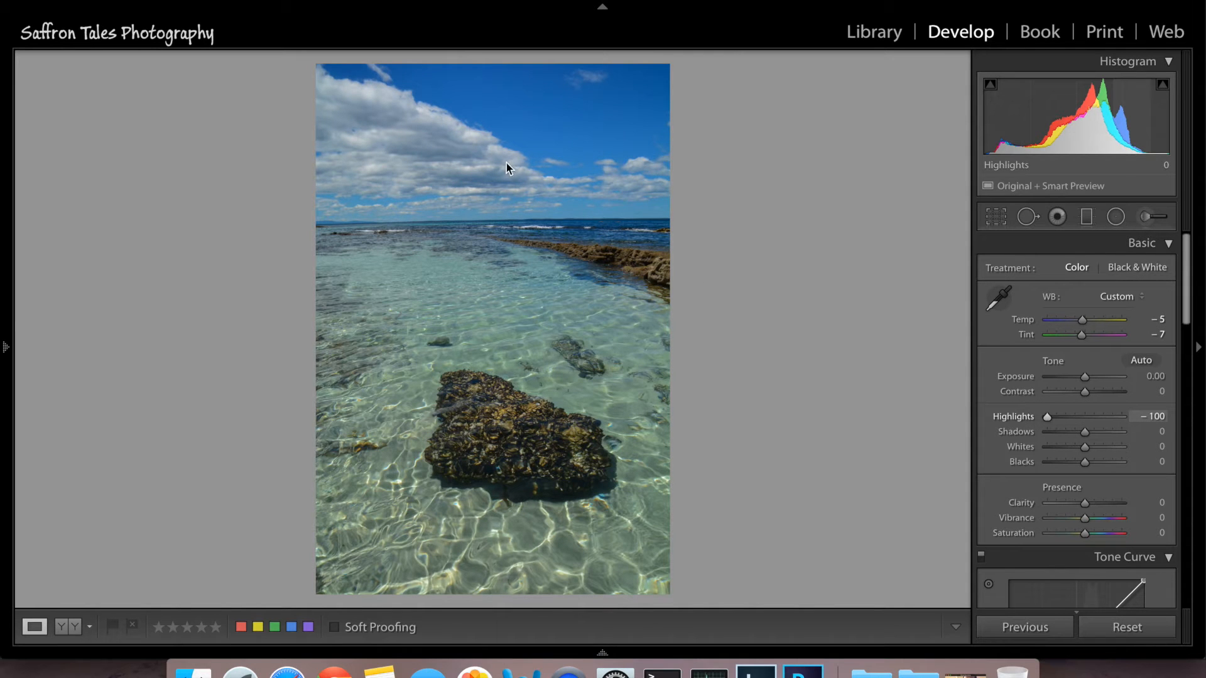
drag(1085, 432, 1134, 439)
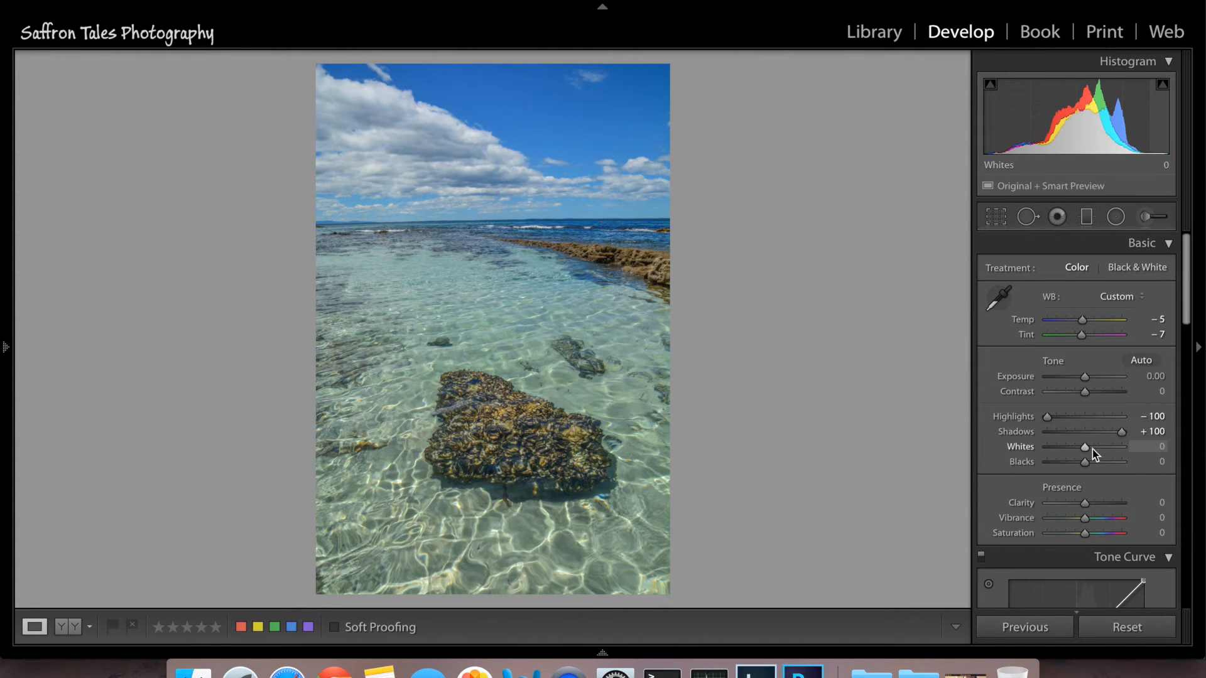
Step: Set Whites to +57 and Blacks to -45, using the clipping preview to judge both limits
drag(1085, 448, 1096, 450)
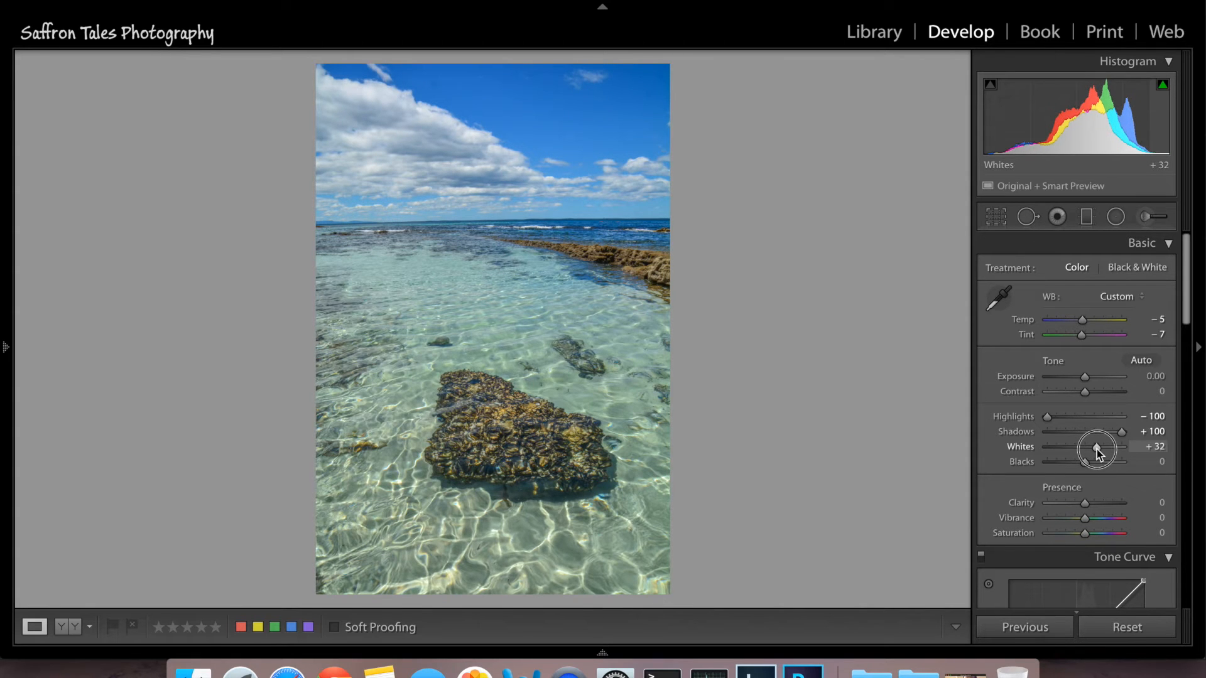
key(alt)
drag(1097, 453, 1106, 454)
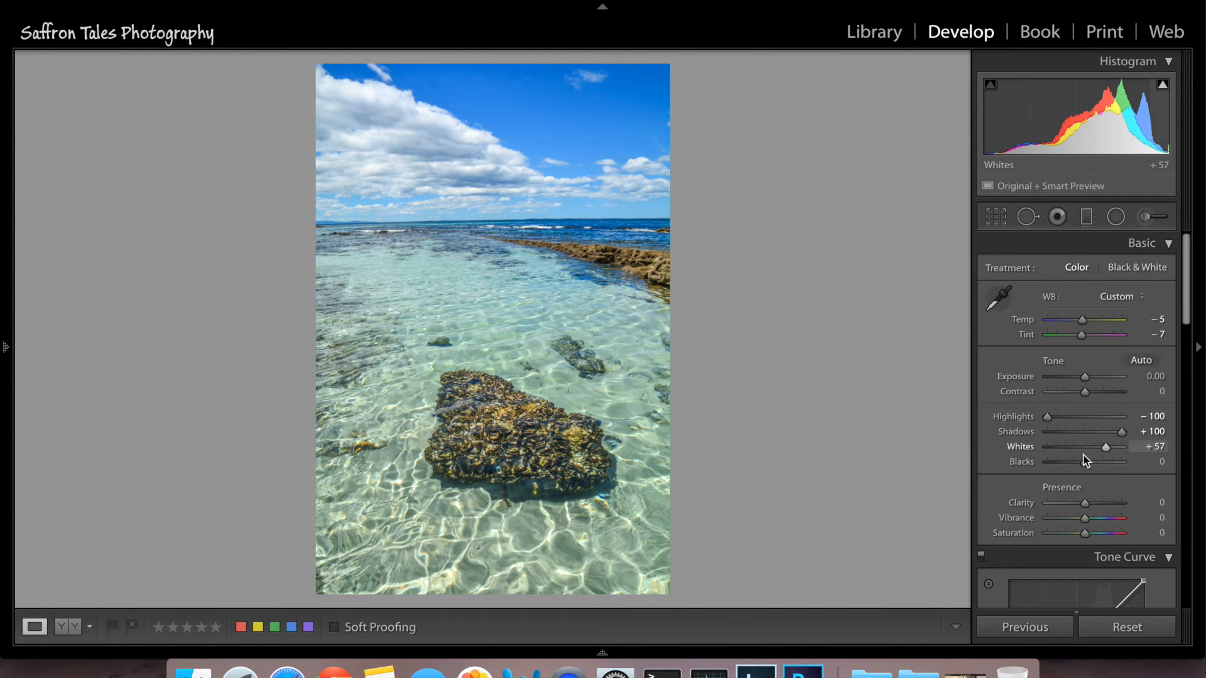
key(alt)
drag(1084, 464, 1067, 465)
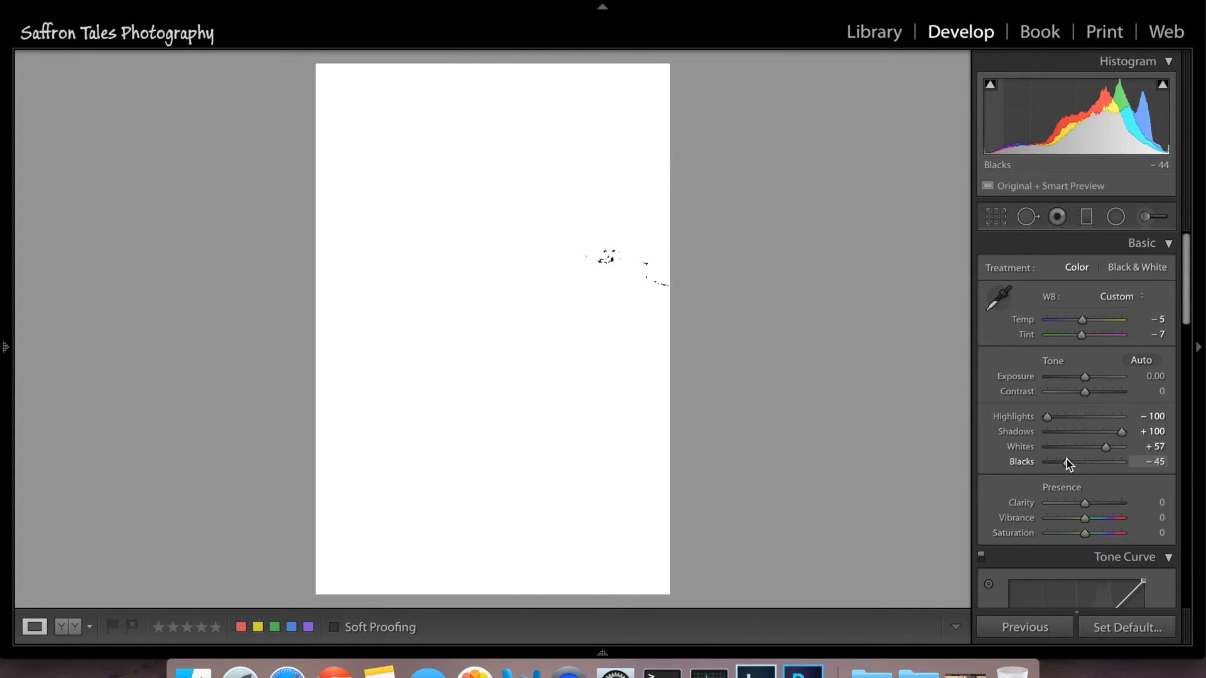
drag(1066, 460, 1067, 461)
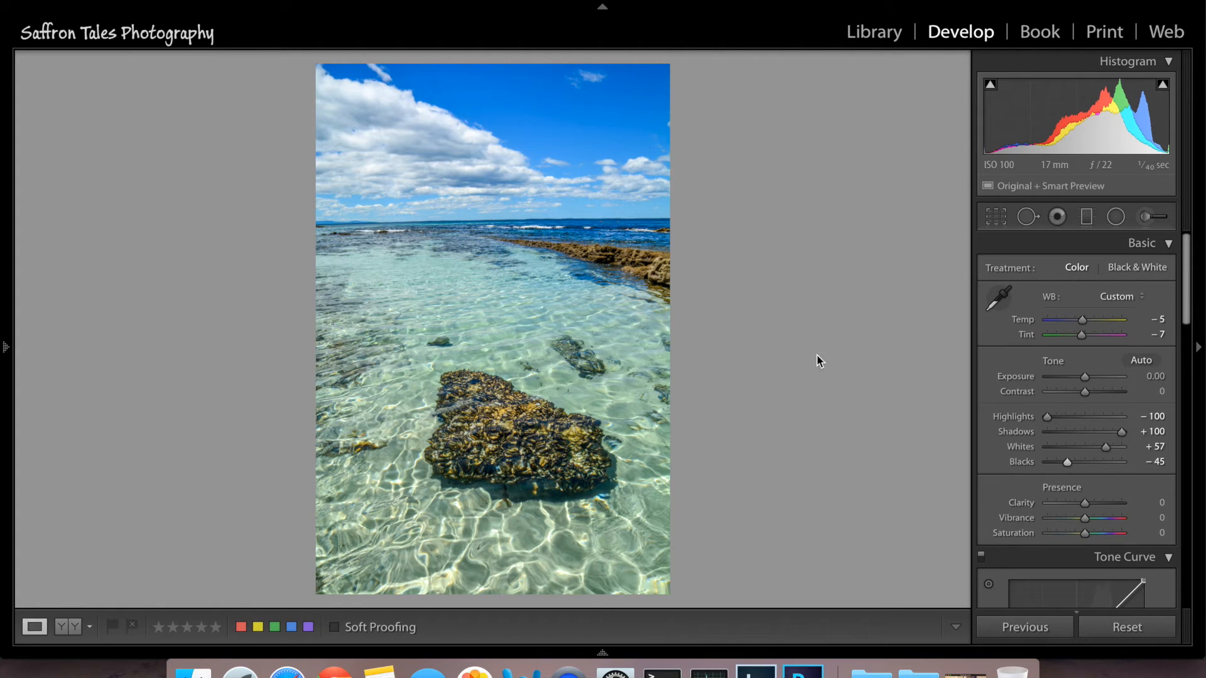
Step: Compare the edited photo with its unedited version several times
key(backslash)
key(backslash)
key(backslash)
key(backslash)
key(backslash)
key(backslash)
Step: Set Clarity to +7 and Vibrance to +6 for the whole photo
drag(1190, 321, 1184, 372)
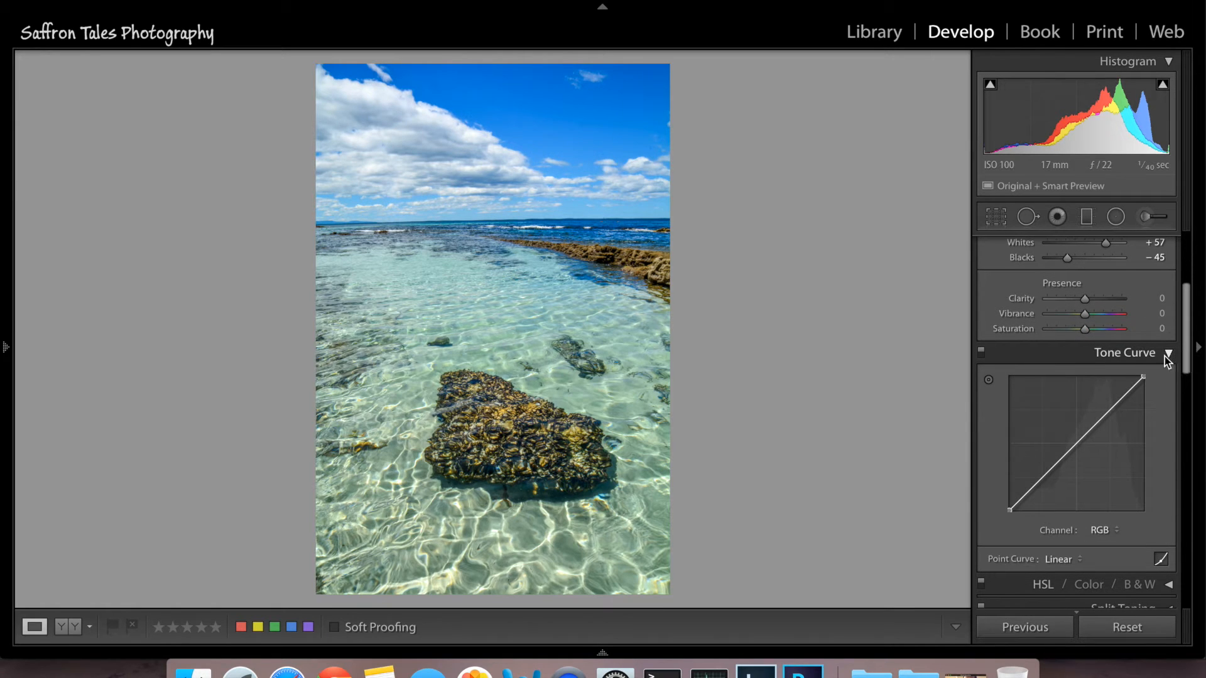
click(1087, 300)
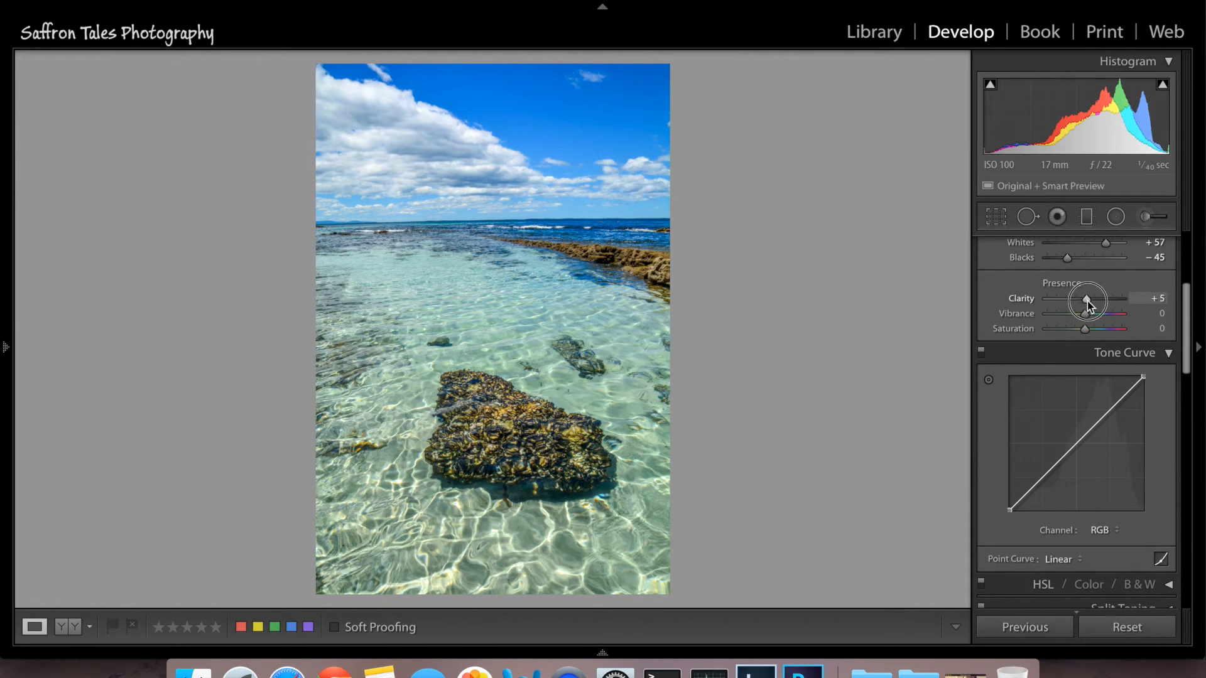
click(1087, 315)
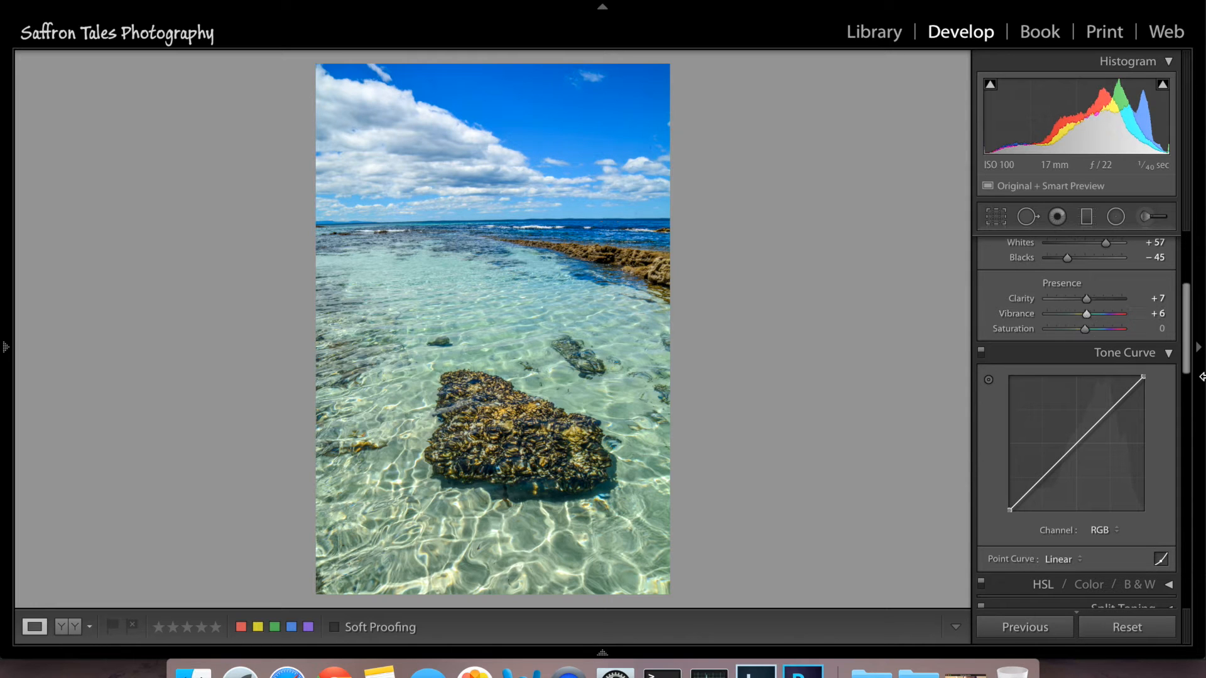
Step: Set the tone curve's point curve to Medium Contrast
scroll(1187, 383, down, 5)
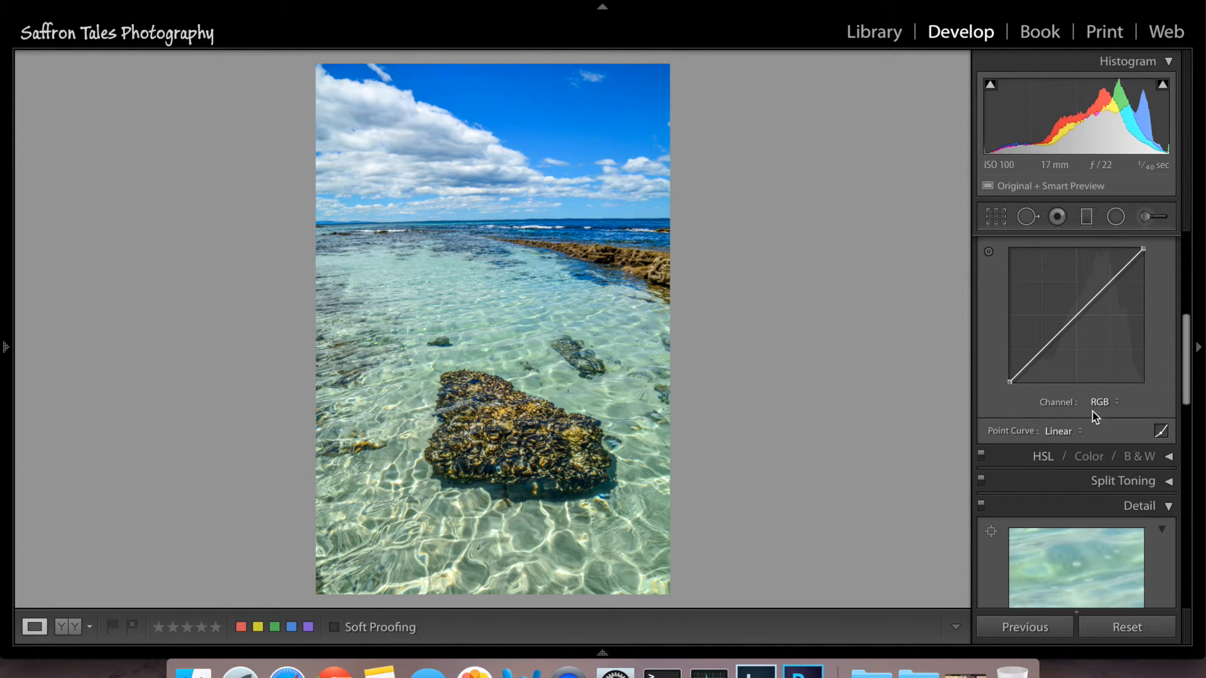
click(1061, 431)
click(1082, 437)
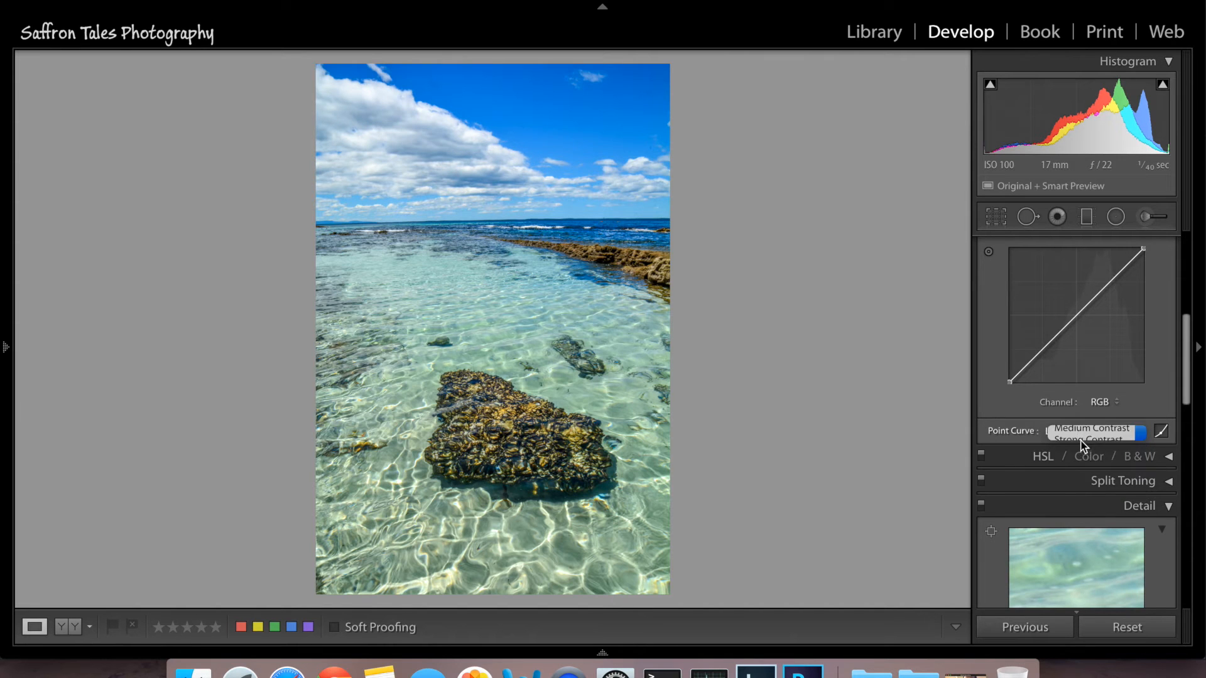
Step: Sharpen the photo with Amount 77 and Masking 46, and set luminance noise reduction to 24
drag(1186, 389, 1185, 453)
drag(1061, 419, 1085, 422)
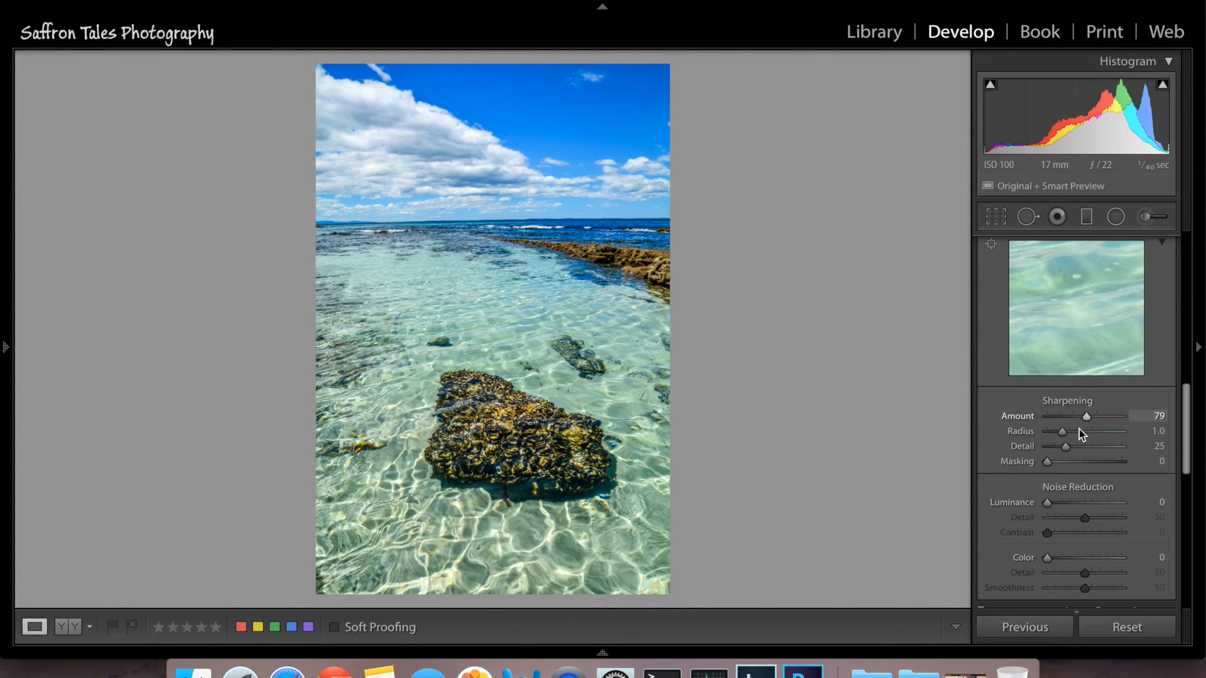
drag(1048, 501, 1054, 508)
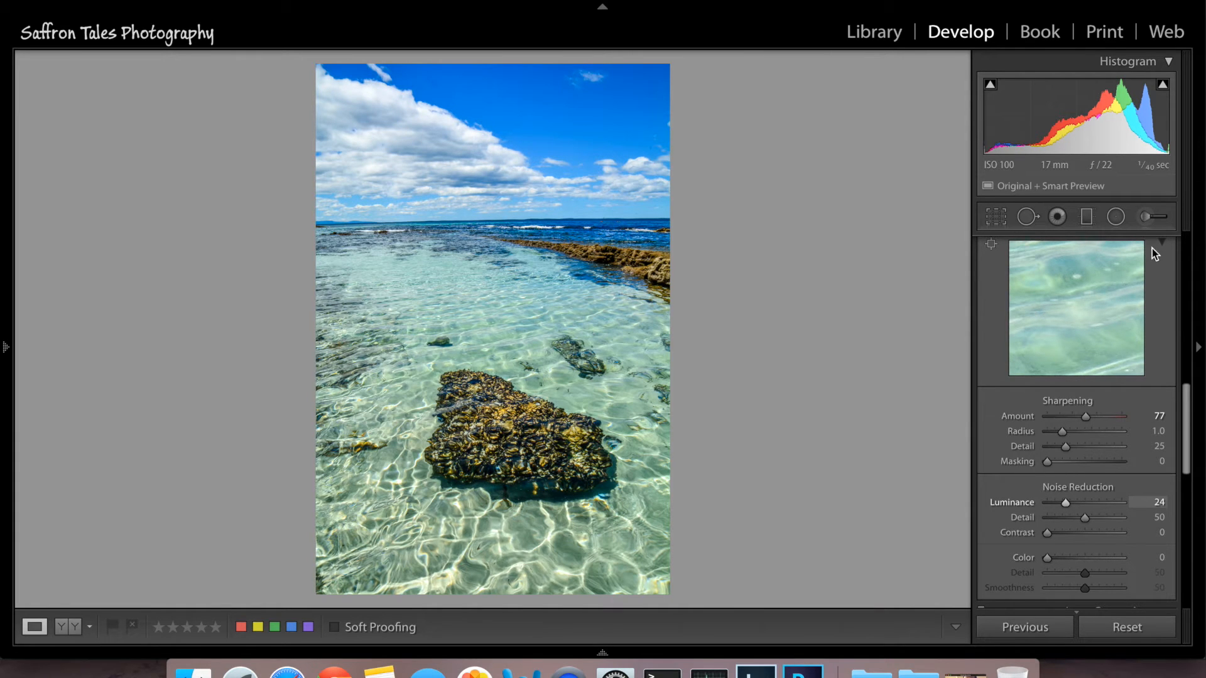
scroll(1191, 443, down, 3)
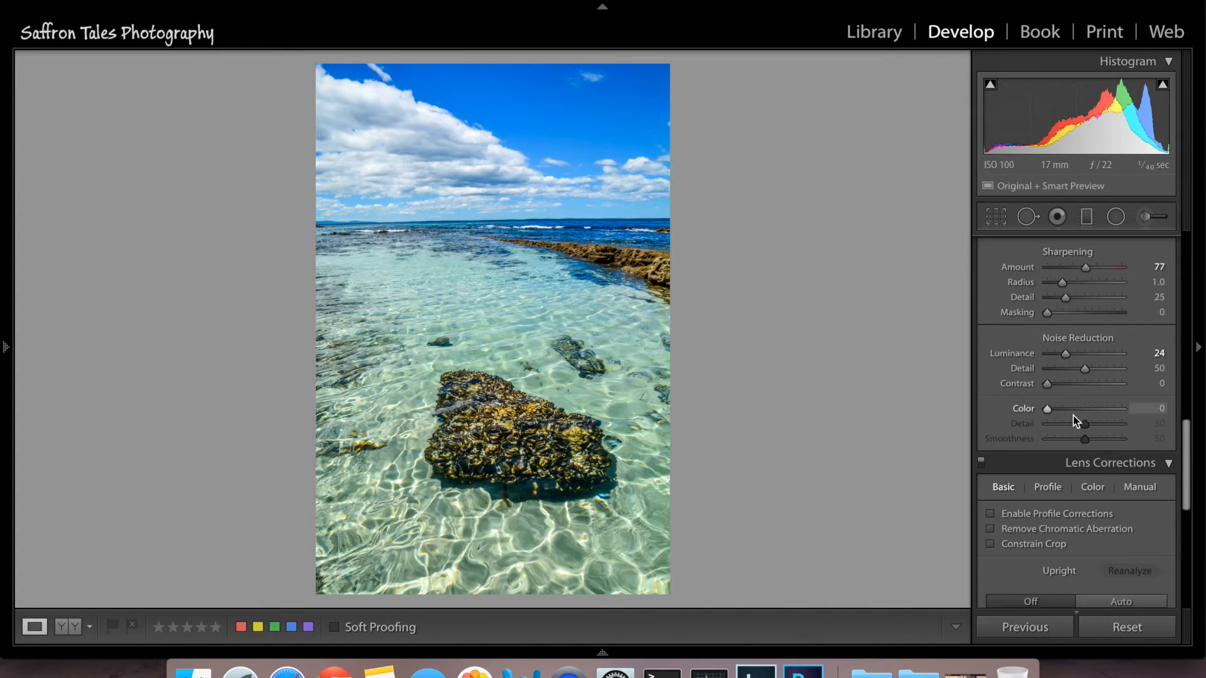
key(alt)
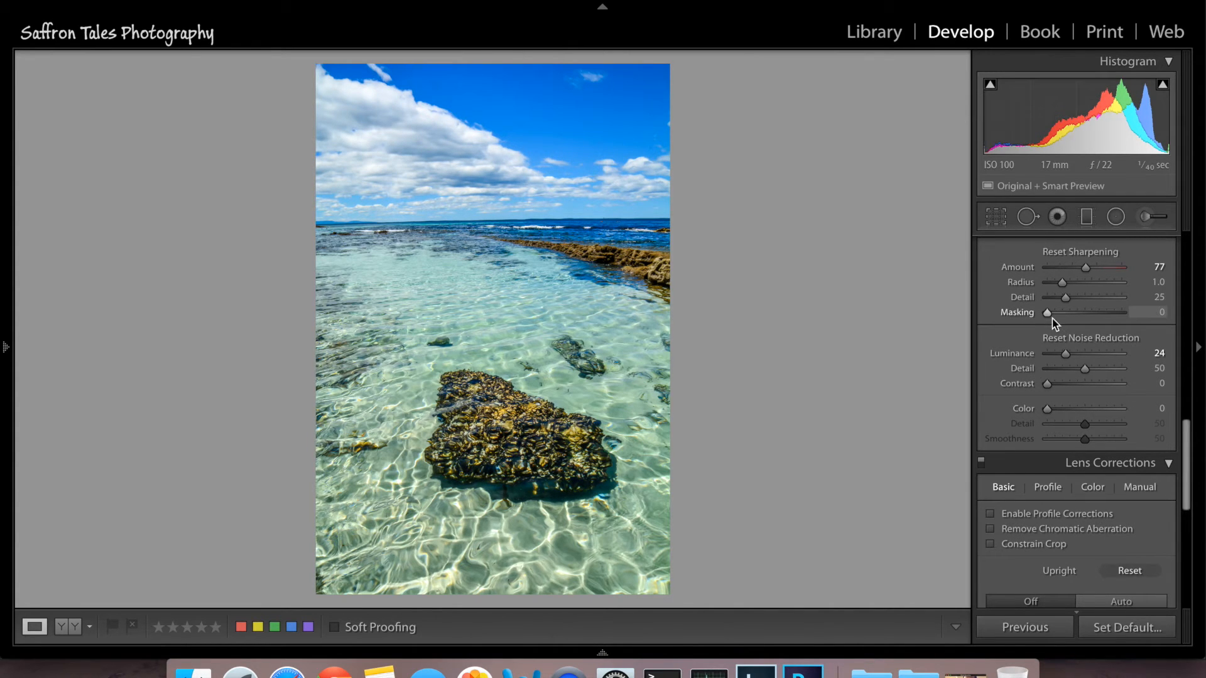
drag(1049, 314, 1086, 317)
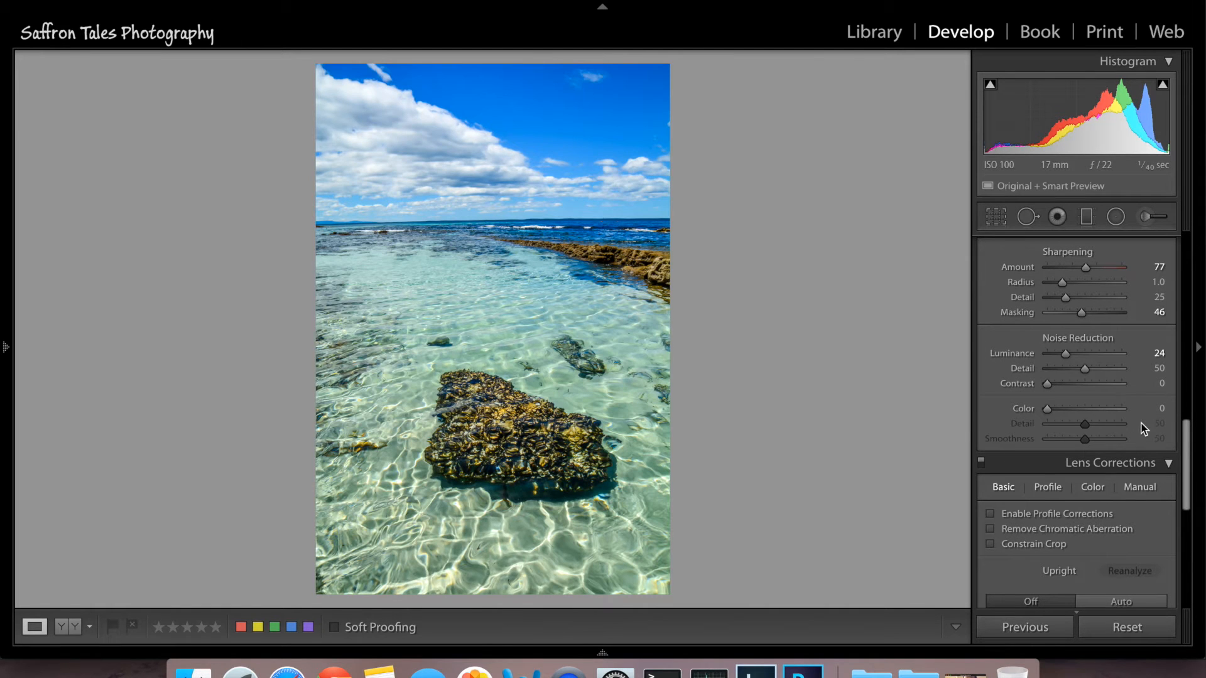
Step: Darken the edges with a post-crop vignette Amount of -15 and set Dehaze to +14
drag(1184, 487, 1159, 578)
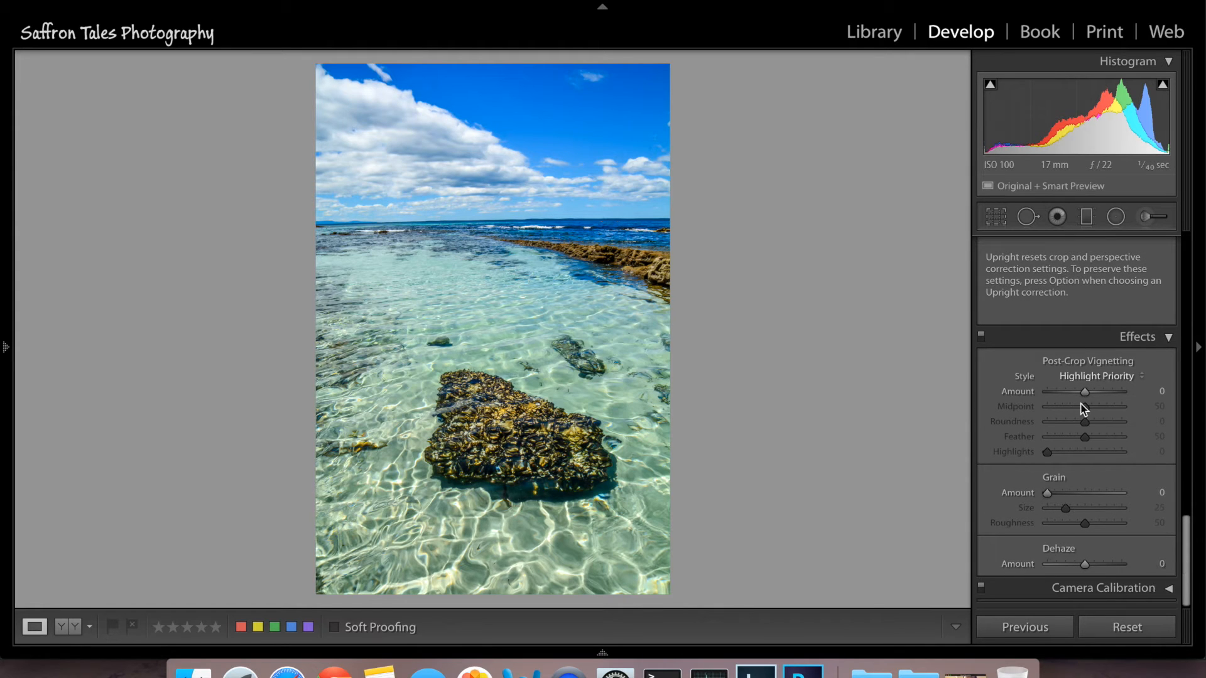
drag(1085, 394, 1079, 393)
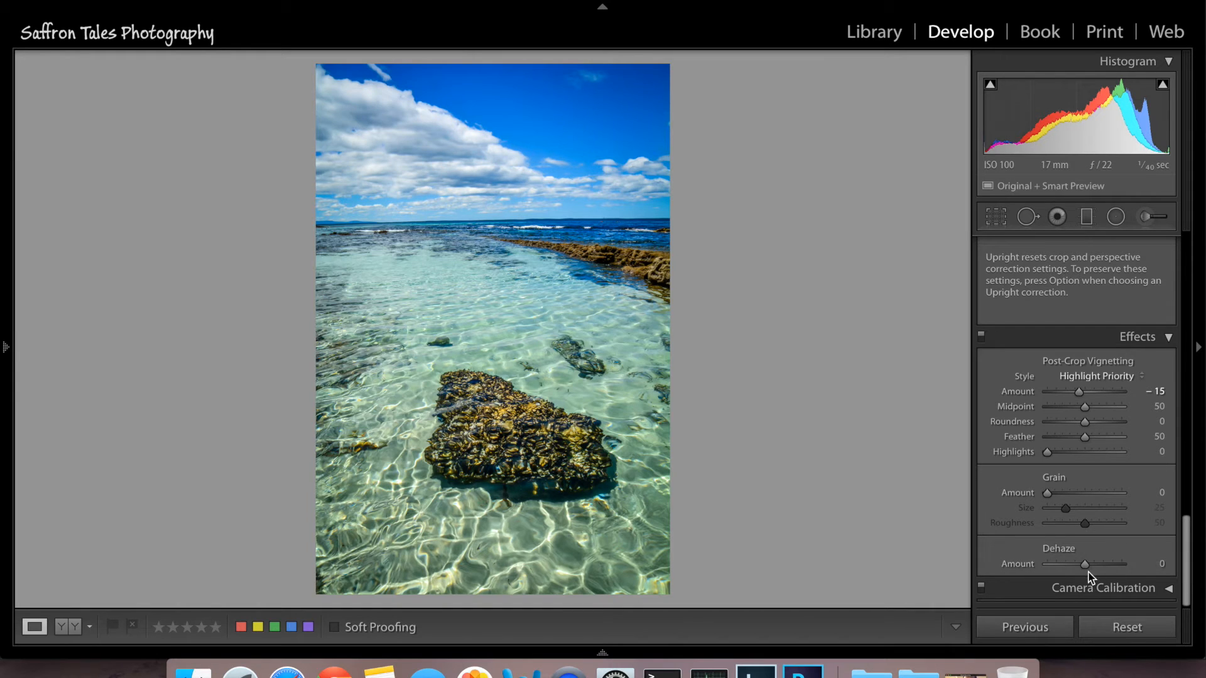
drag(1091, 564, 1092, 565)
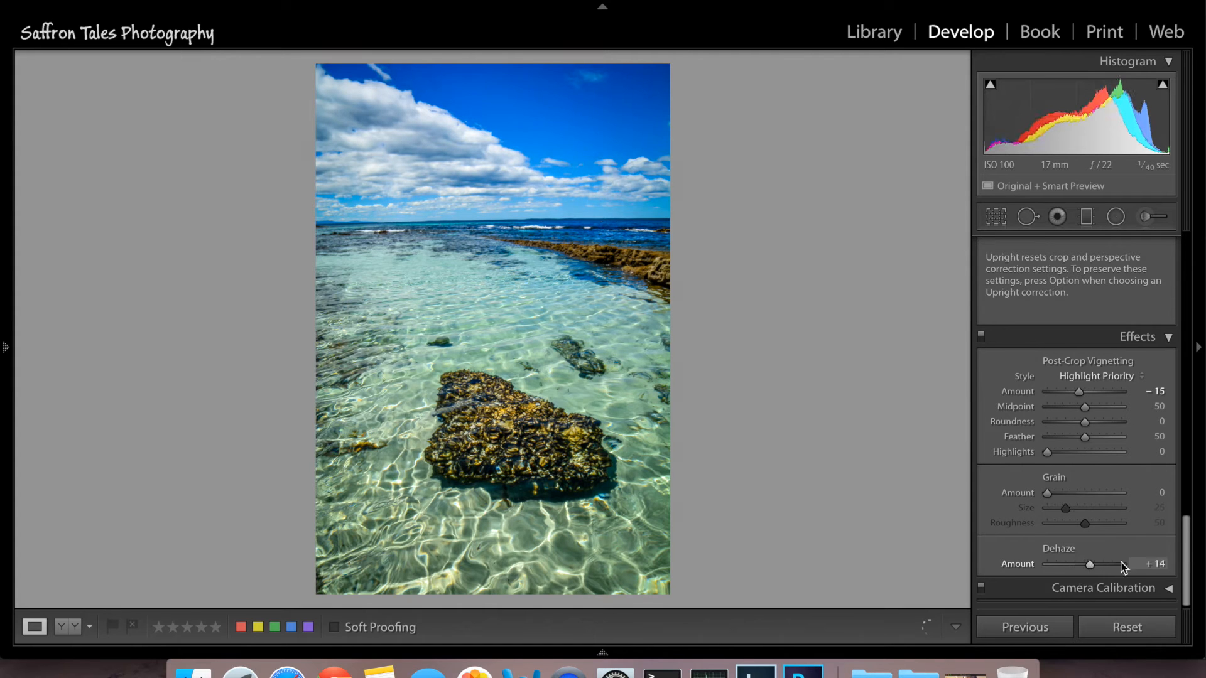
Step: Compare the photo with its unedited version after the sharpening, vignette and dehaze changes
drag(1186, 562, 1176, 254)
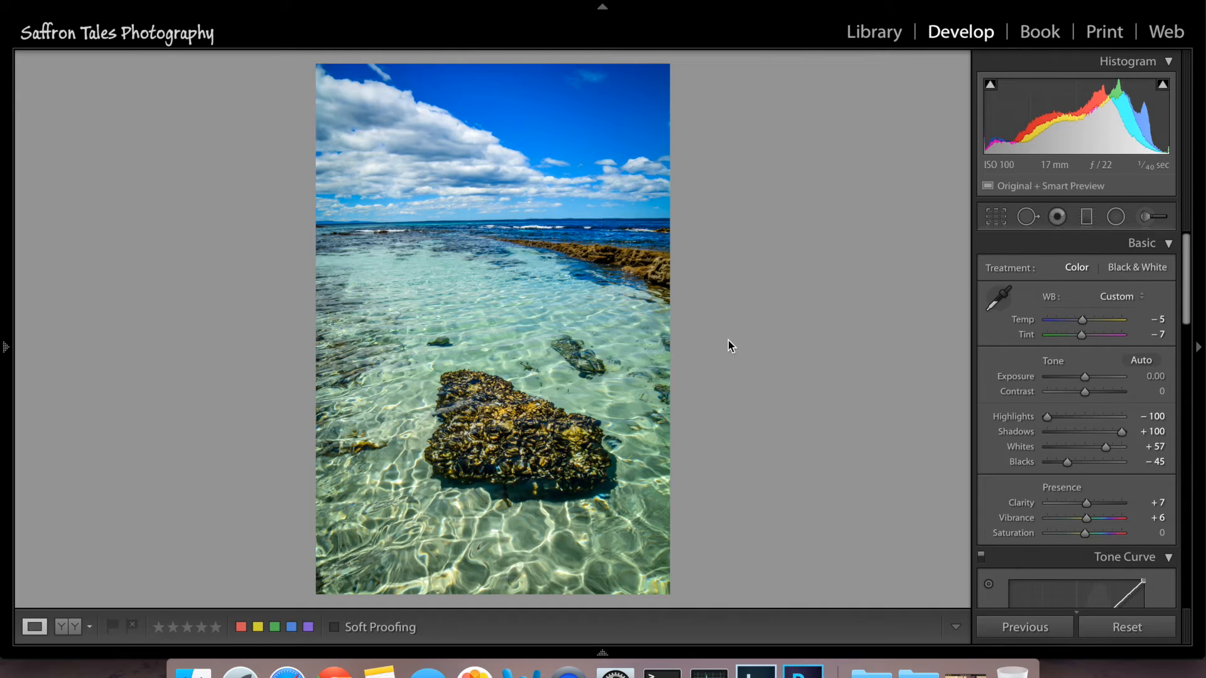
key(backslash)
key(backslash)
Step: Try straightening the photo along a slanted line near the horizon, a crop angle of 11.73, and undo it
click(996, 217)
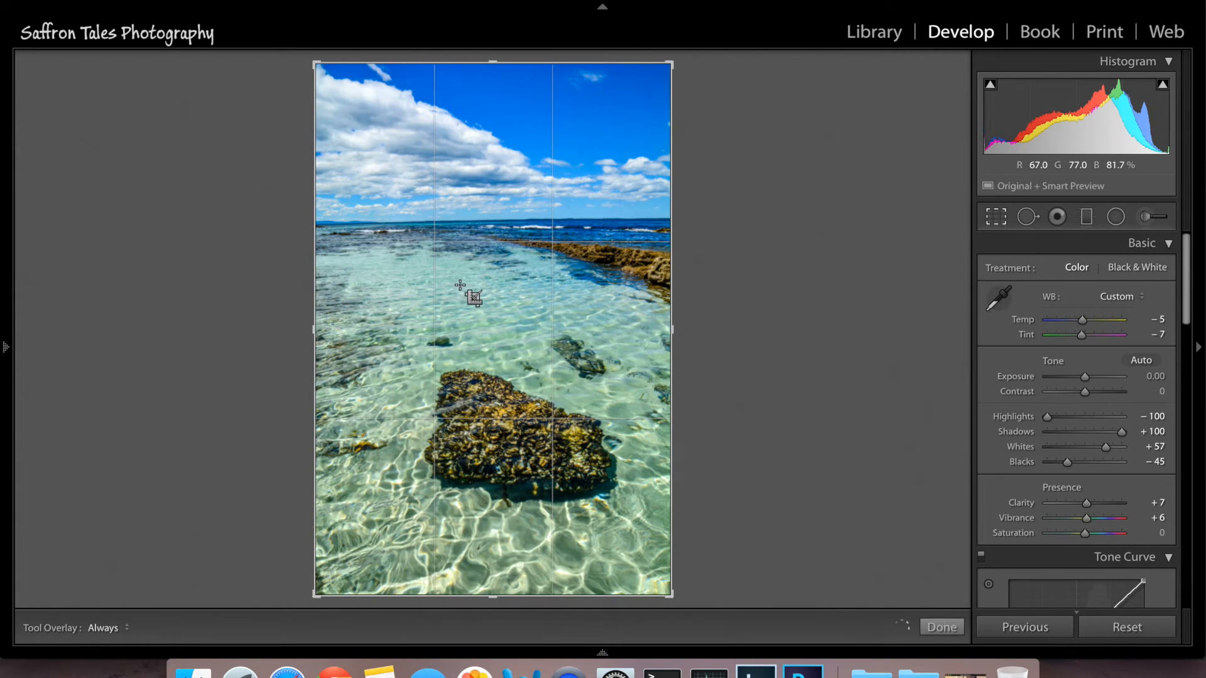
click(993, 321)
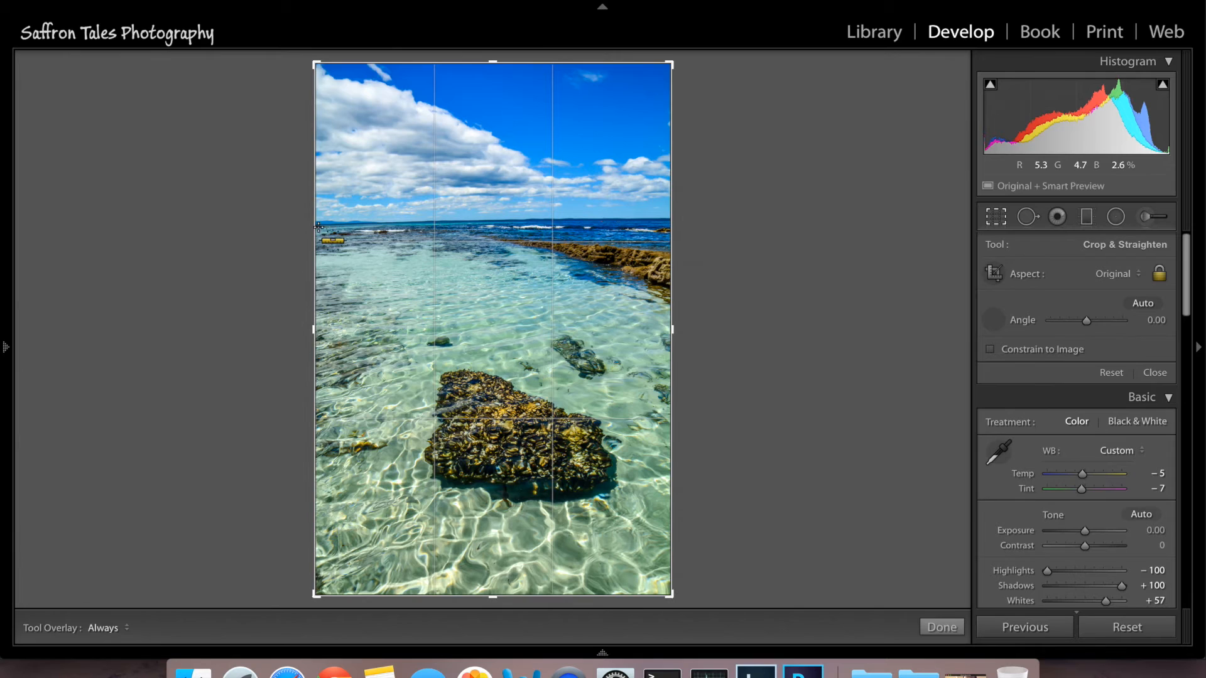
drag(319, 225, 530, 230)
key(Return)
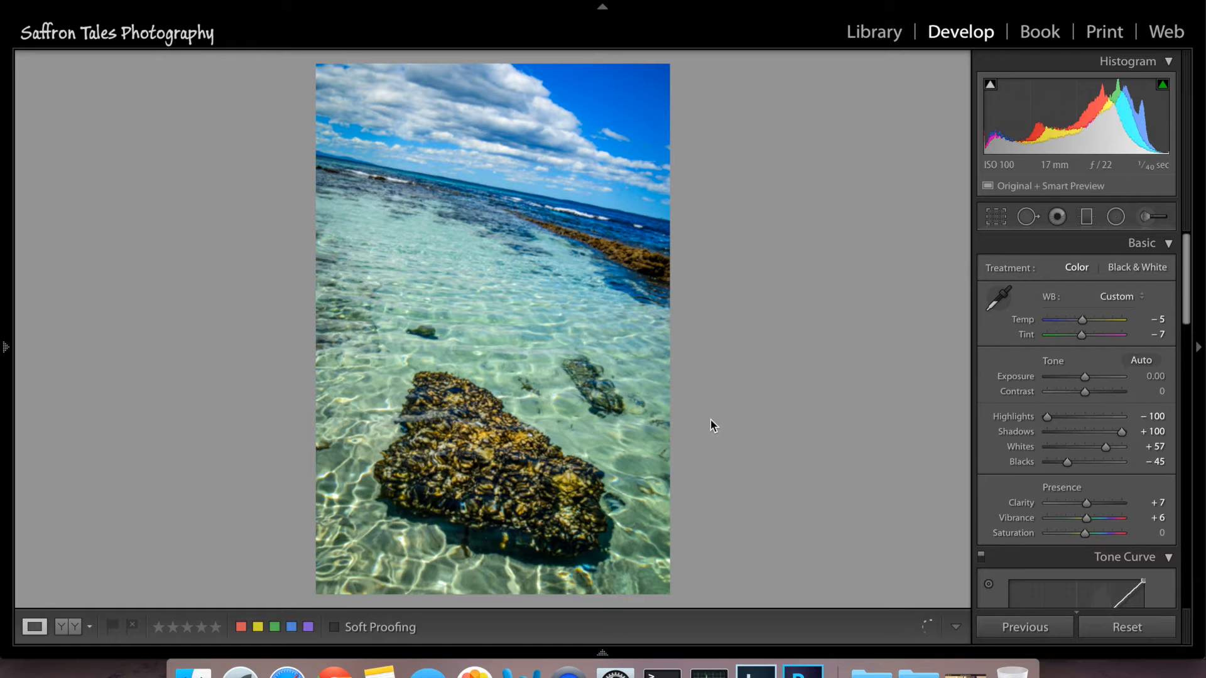
key(super+z)
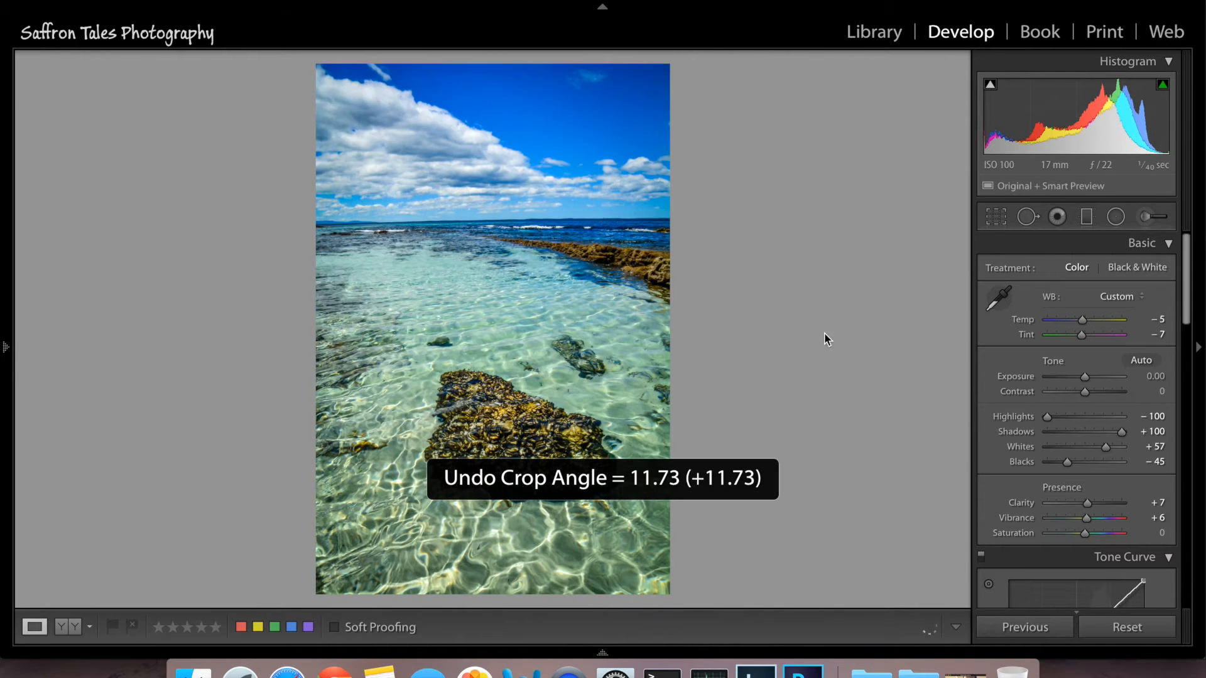
click(1002, 220)
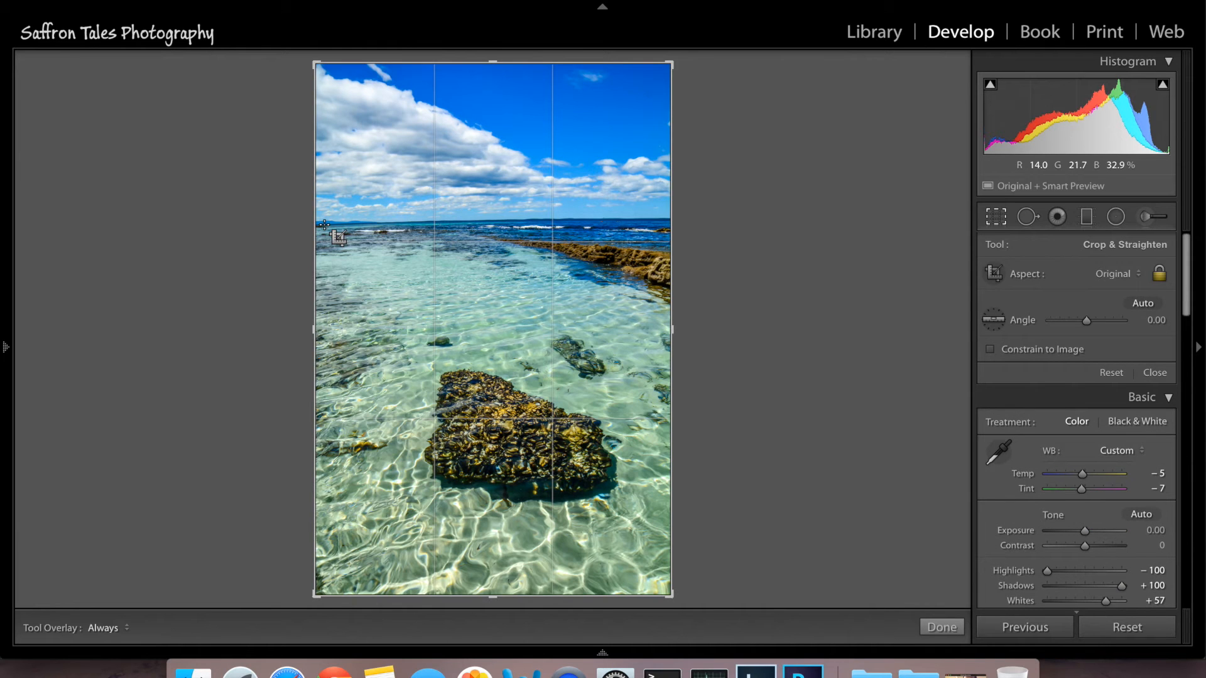
drag(324, 223, 655, 219)
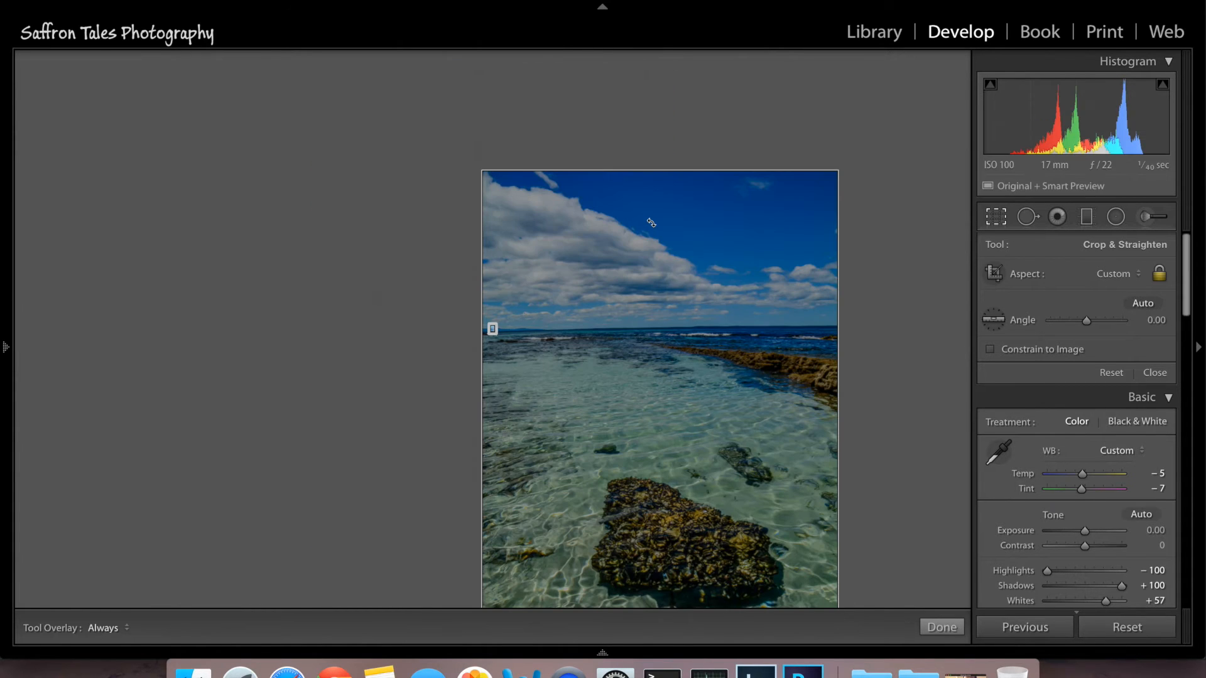
key(Escape)
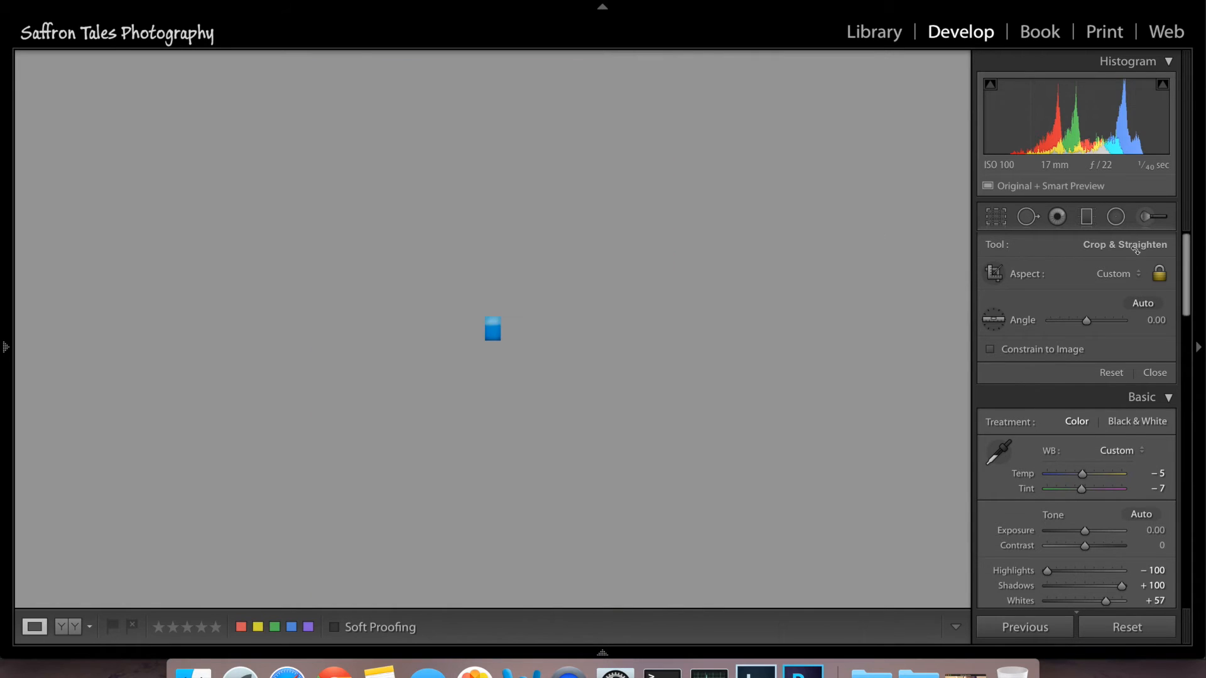
key(period)
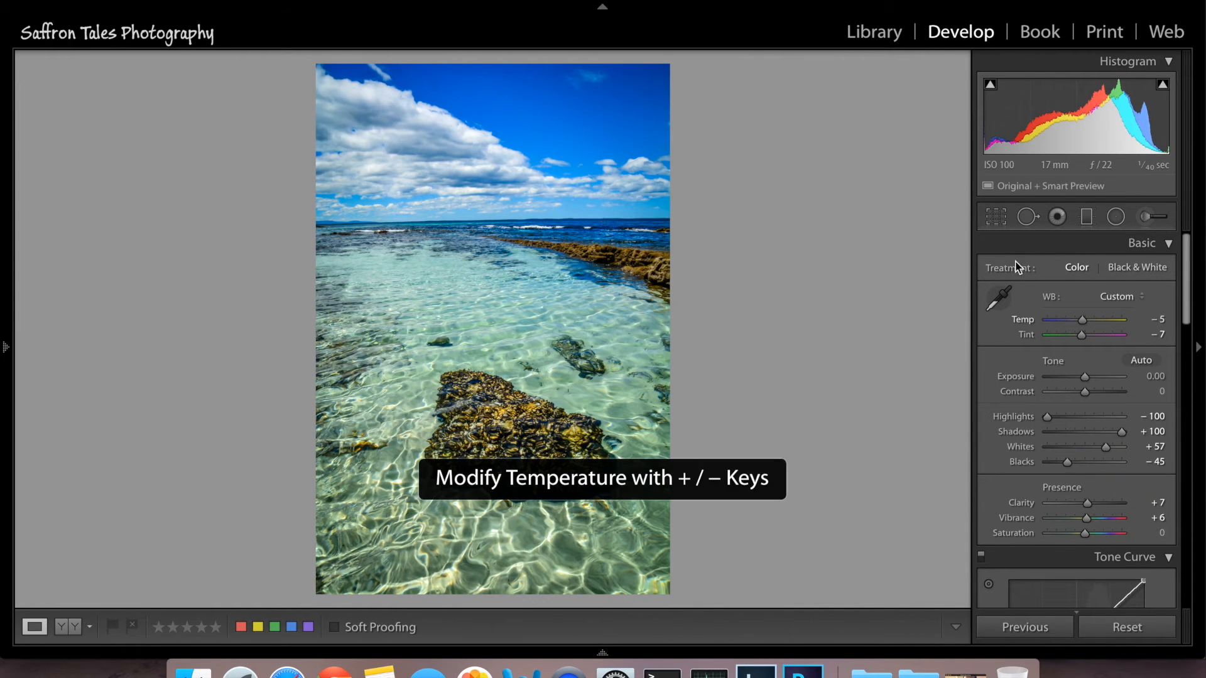
Step: Straighten the photo along the sea horizon to an angle of 1.07, apply the crop and review it in full screen
click(996, 220)
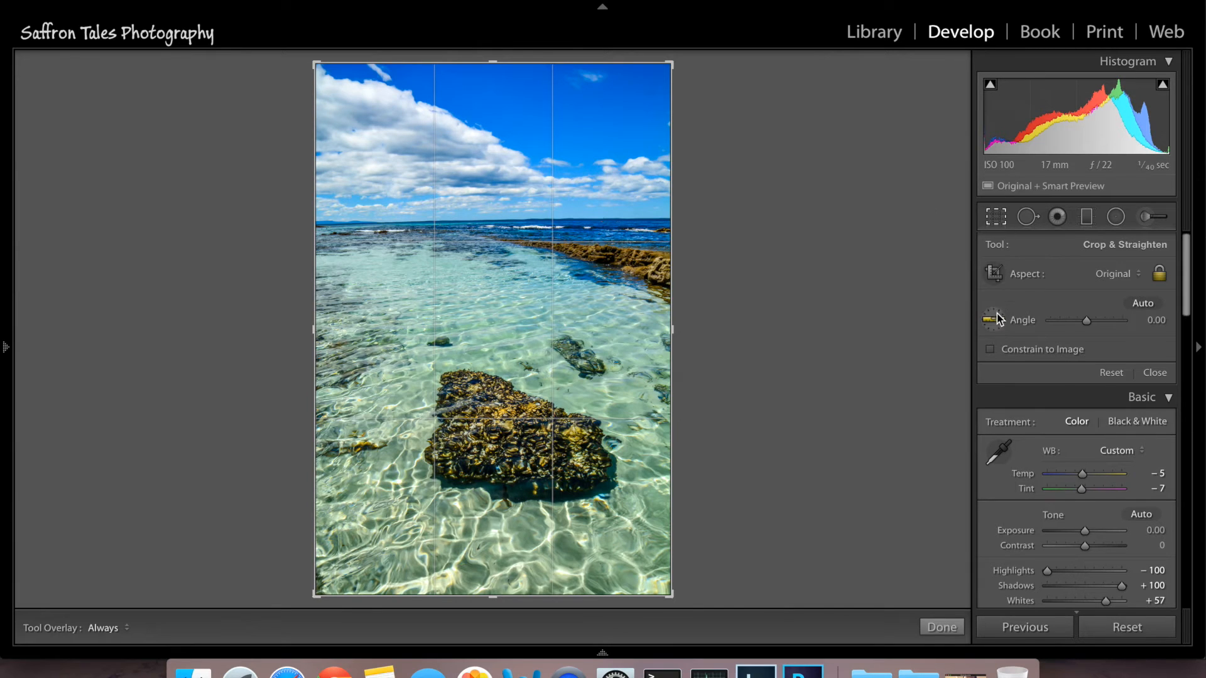
click(996, 319)
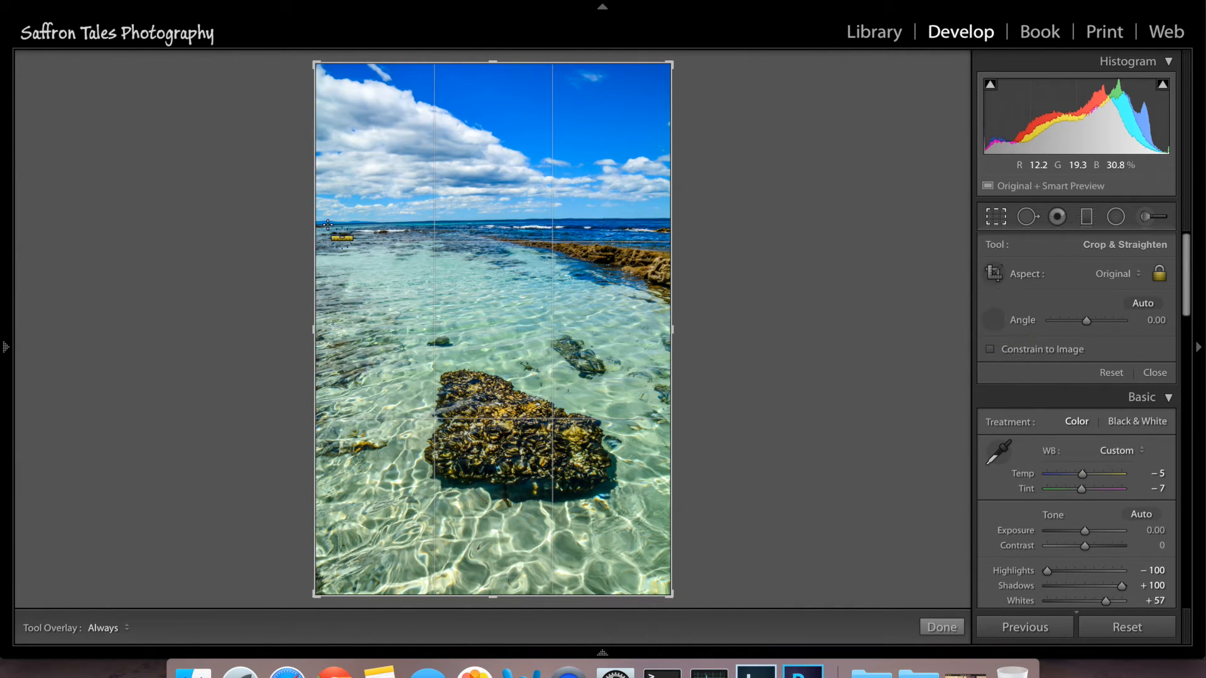
drag(324, 223, 671, 217)
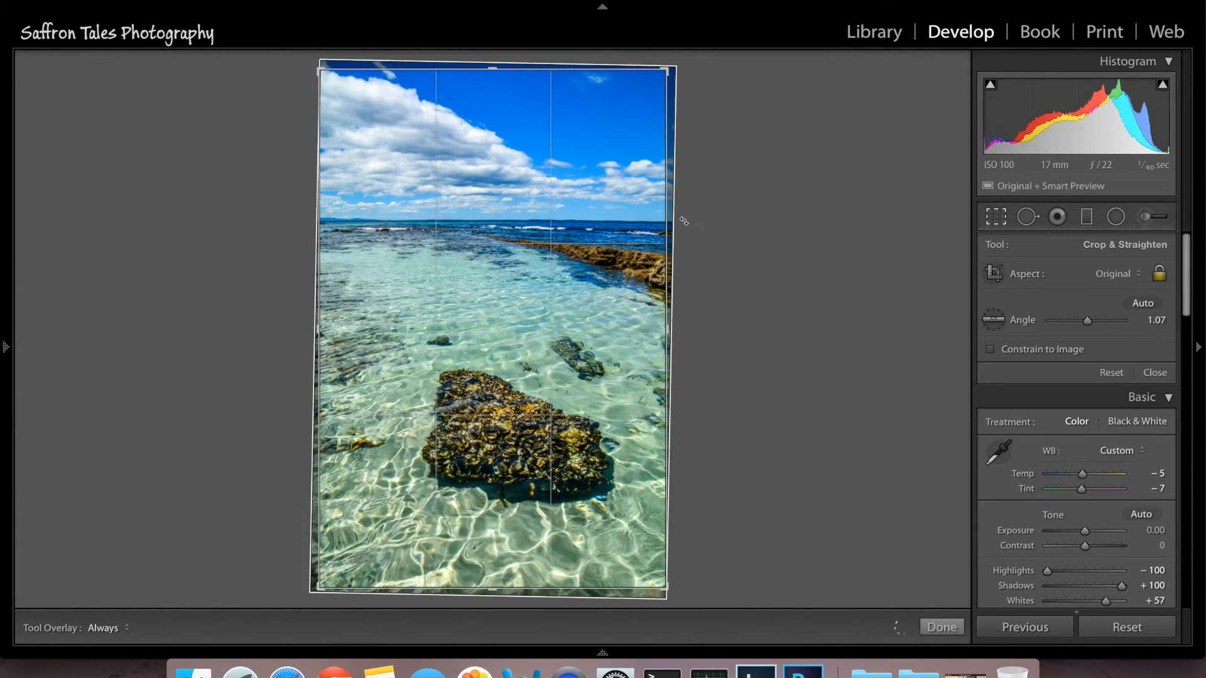
click(942, 627)
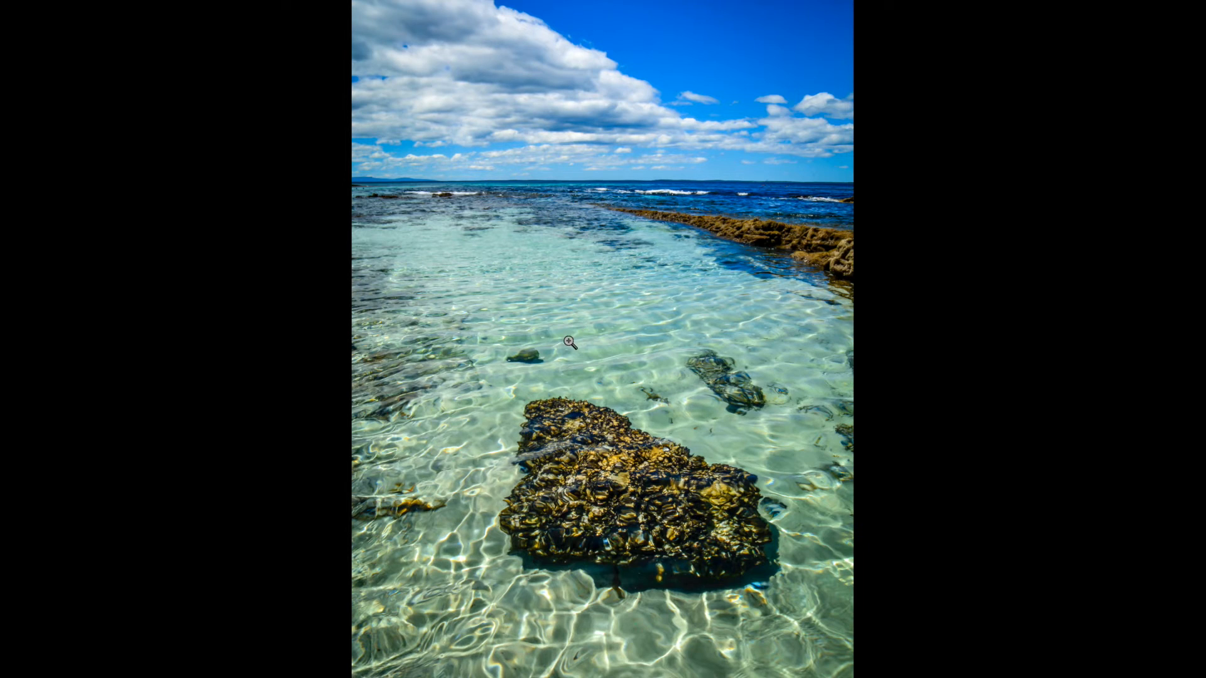
key(f)
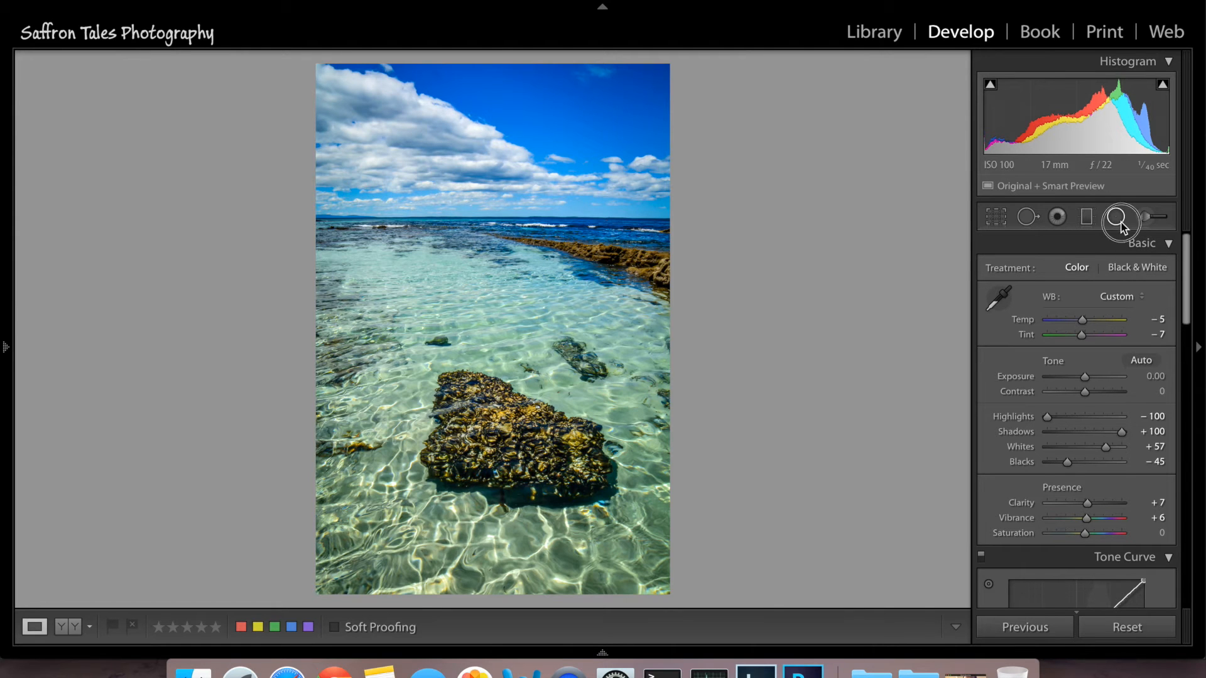
Step: Draw a wide, flat radial filter across the water behind the large rock and check its inverted mask with the overlay
key(shift+m)
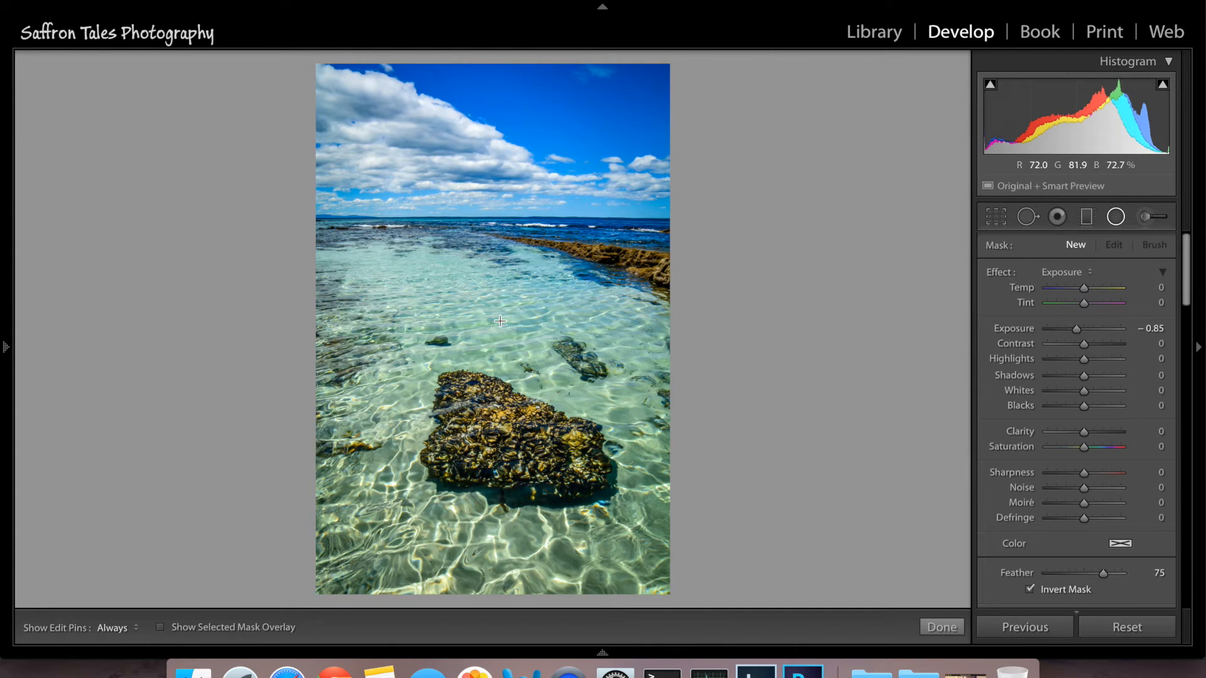
mouse_move(503, 318)
mouse_down()
mouse_move(645, 311)
mouse_move(710, 296)
mouse_move(756, 264)
mouse_up()
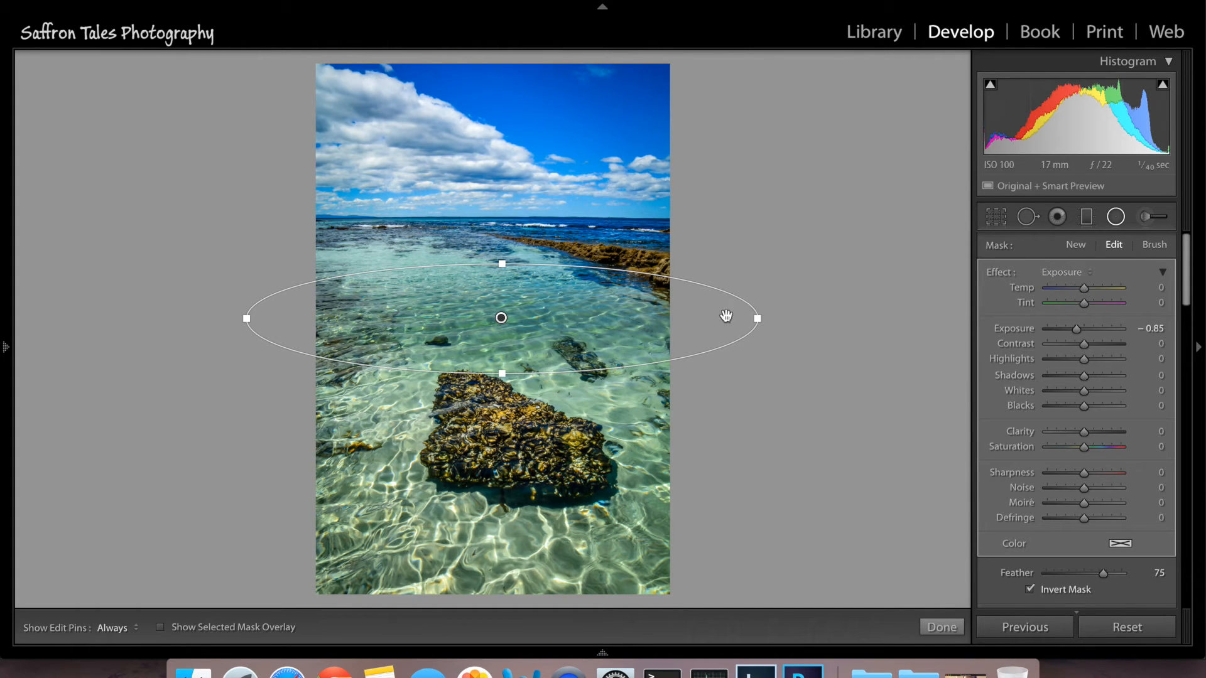
click(279, 628)
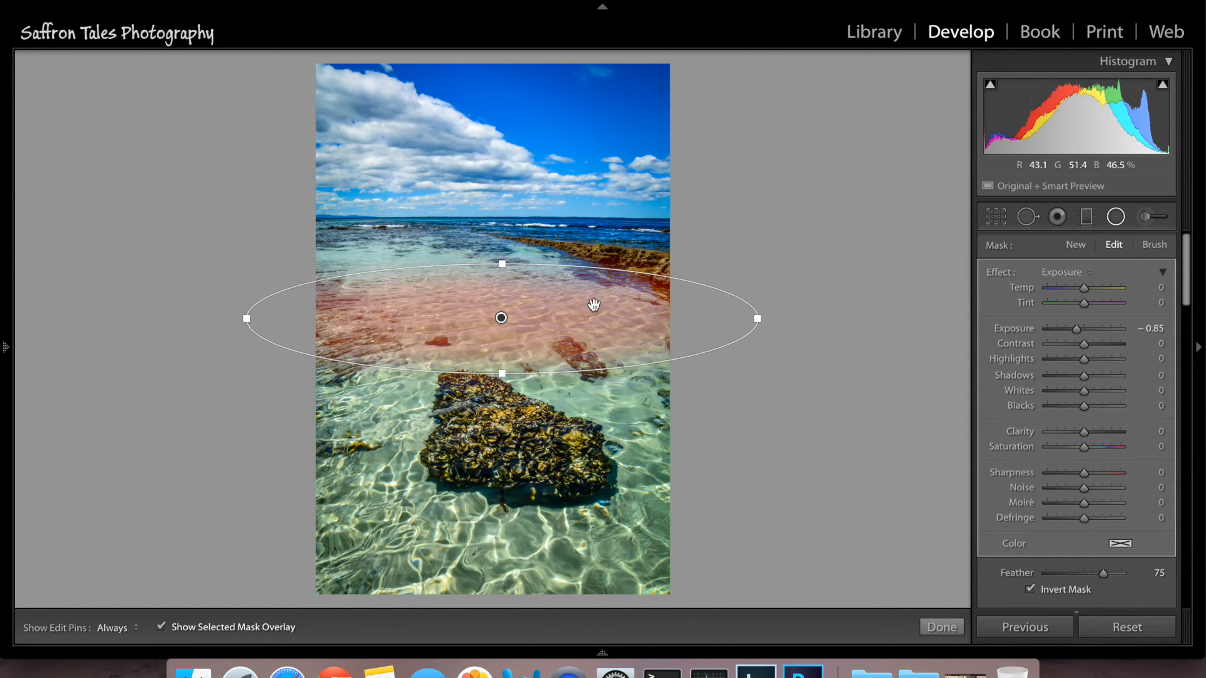
click(1061, 591)
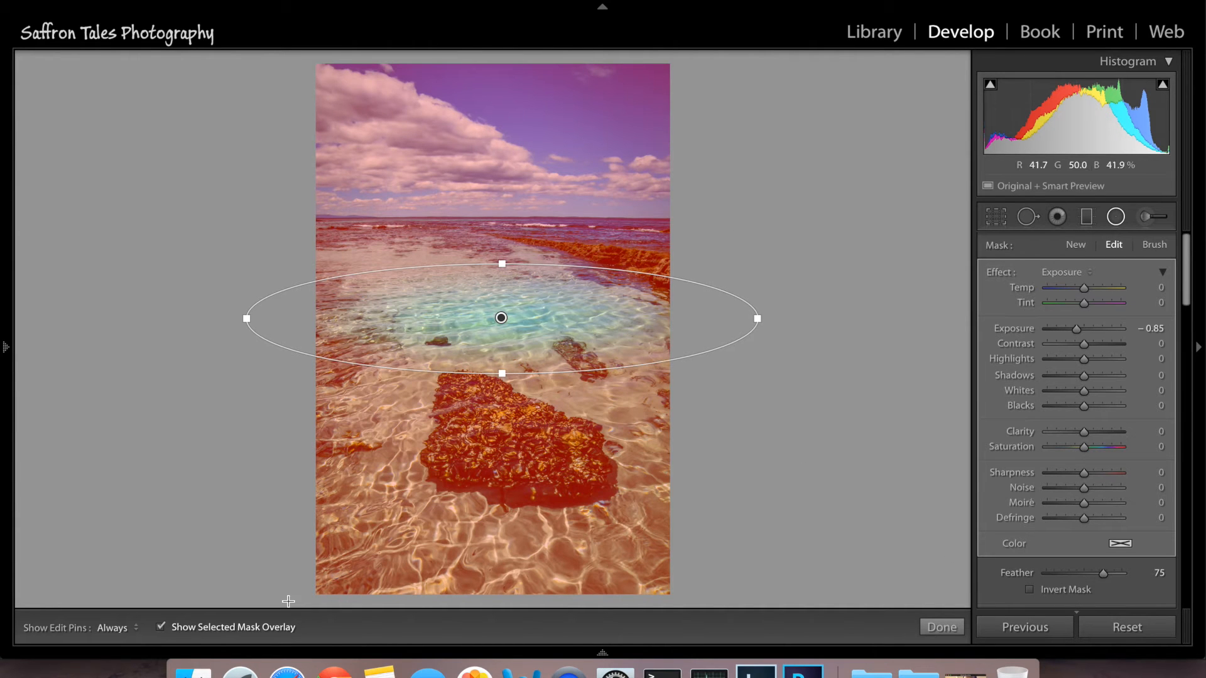
click(161, 626)
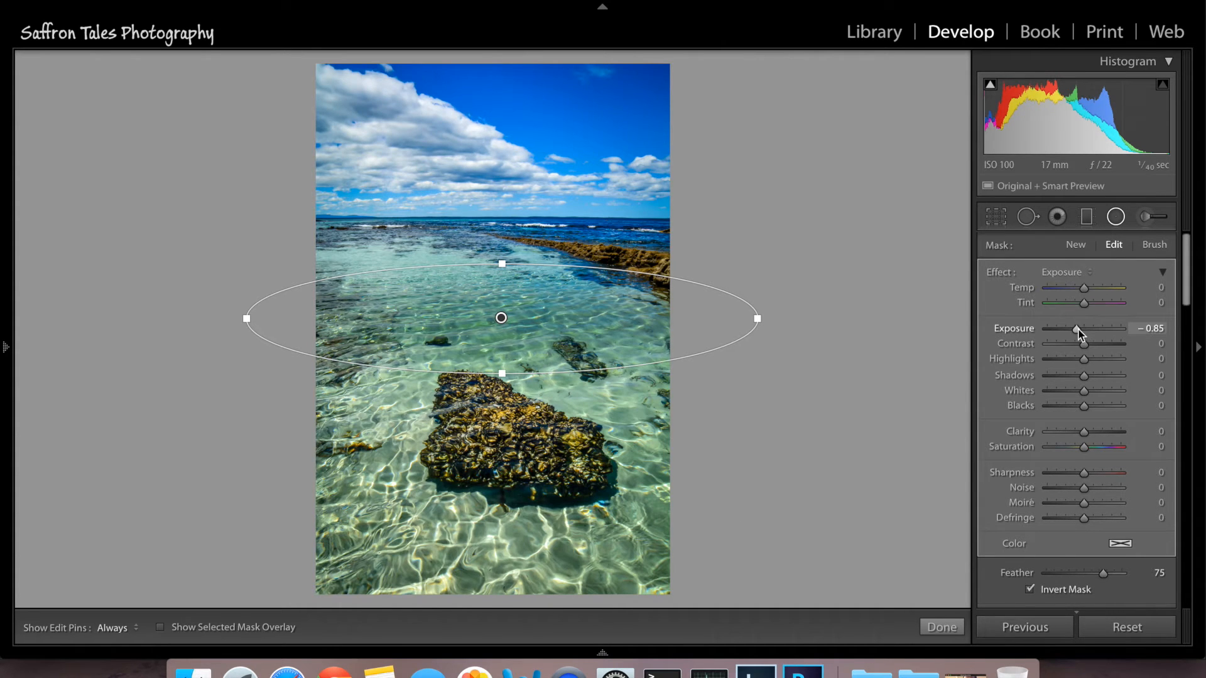
Step: Set the radial filter's Exposure to 0.23, then rotate its ellipse to slope diagonally down to the right and widen it
drag(1080, 329, 1084, 333)
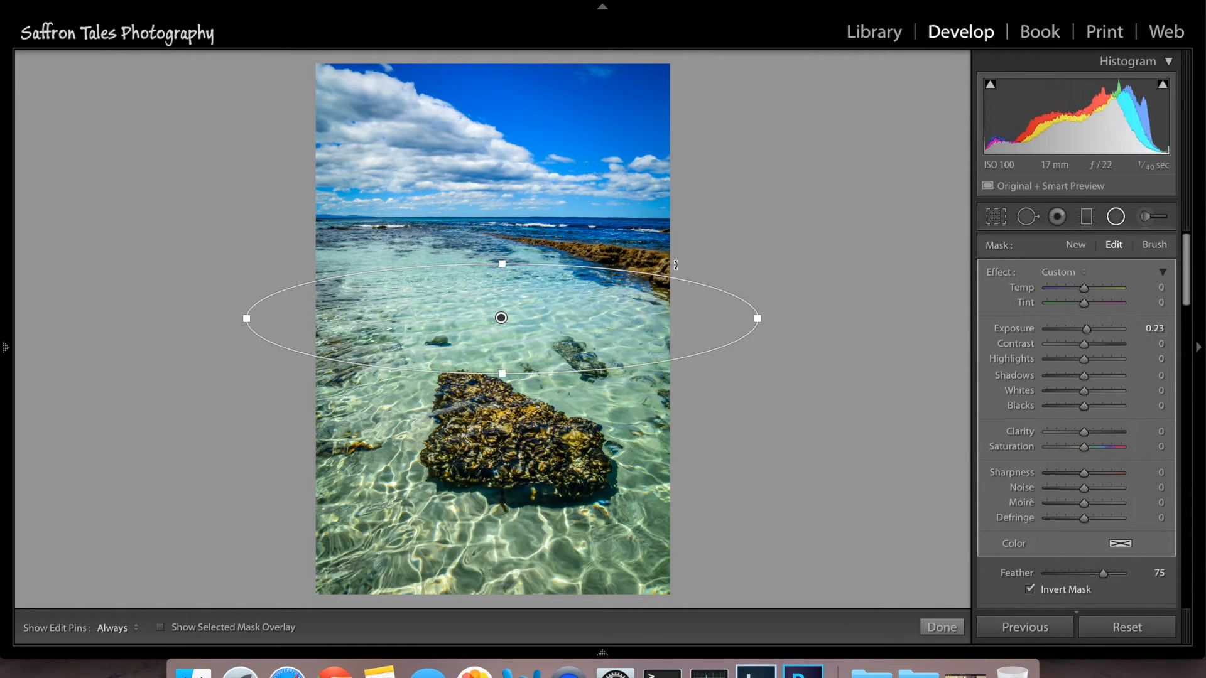
drag(721, 285, 733, 432)
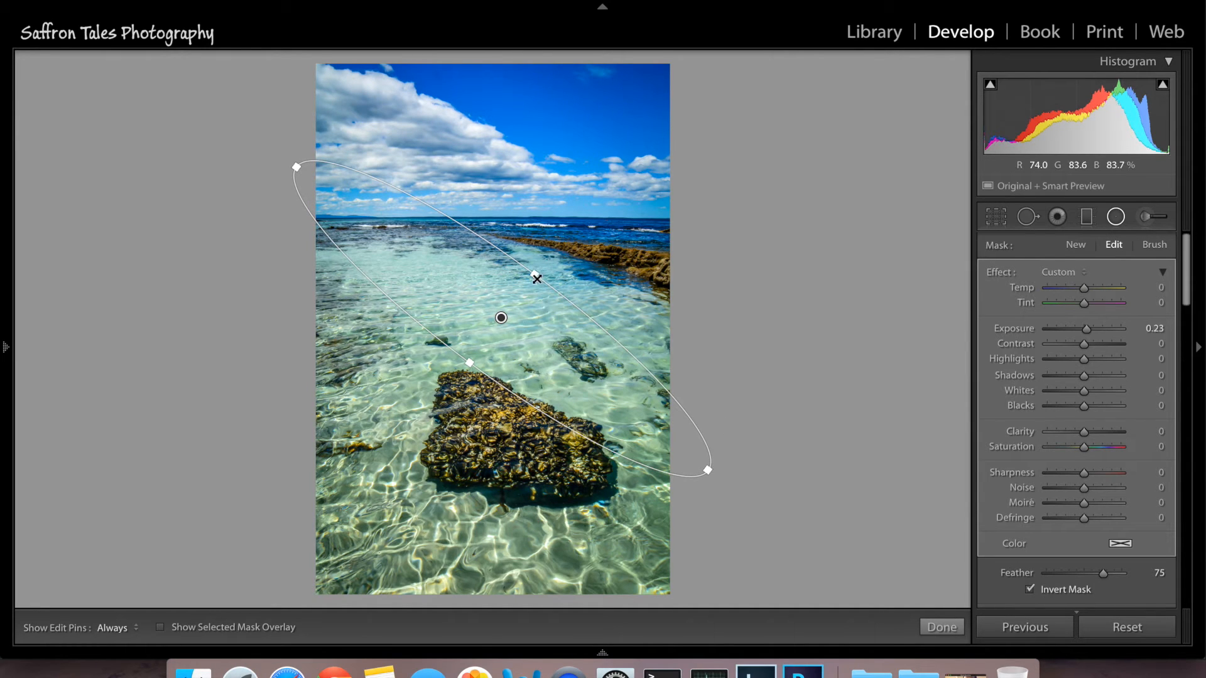
drag(555, 270, 572, 258)
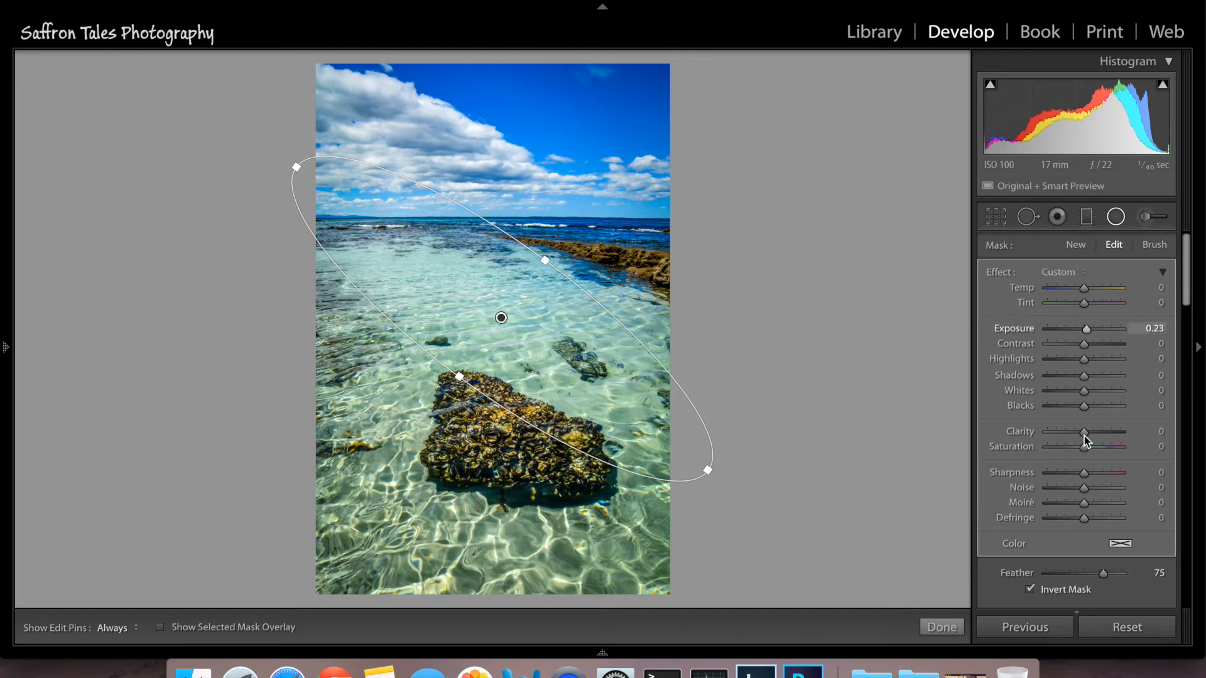
Step: Lengthen the water's radial filter ellipse along its diagonal, move it slightly down toward the large rock and widen it a little
drag(501, 318, 501, 312)
drag(709, 466, 789, 530)
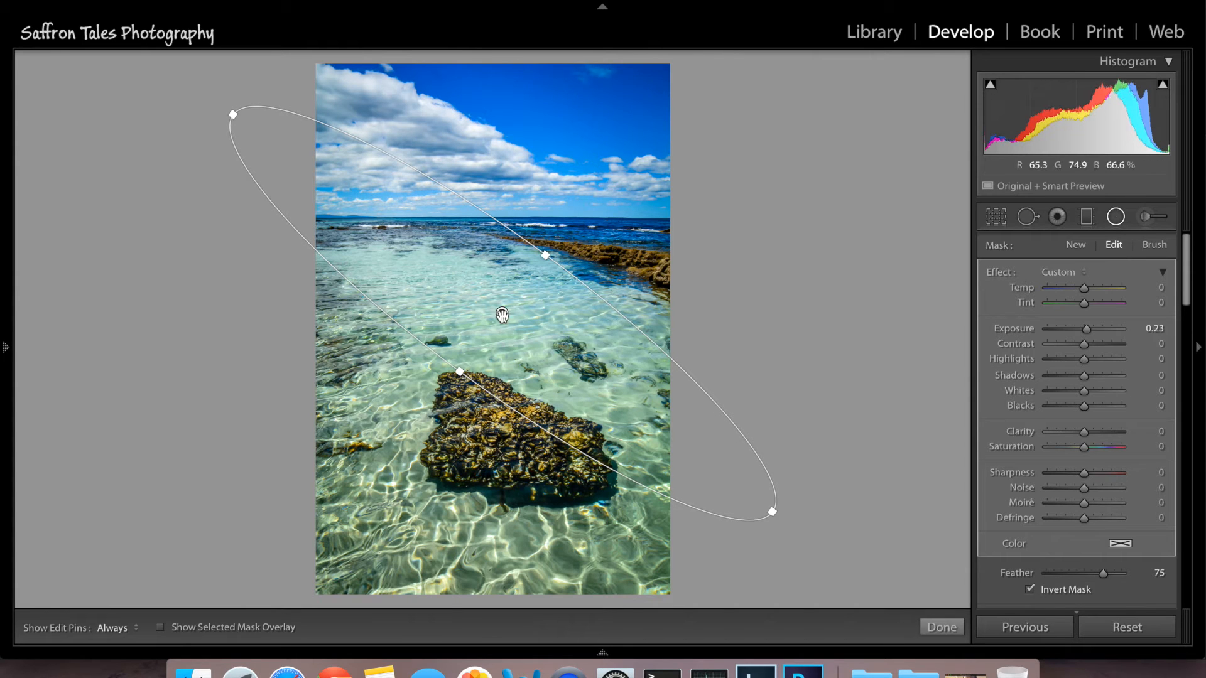
drag(521, 335, 539, 360)
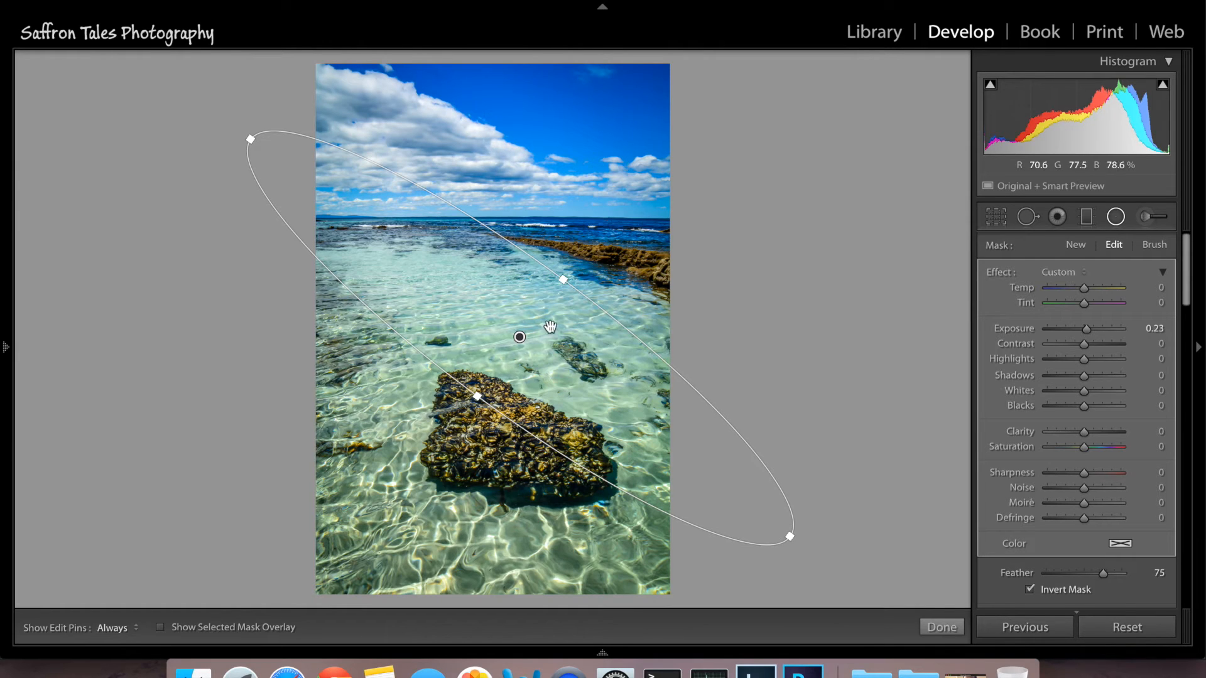
drag(477, 396, 473, 401)
Step: Set the radial filter's Temp to 5 and finish the local adjustment
click(1086, 290)
drag(1089, 289, 1087, 290)
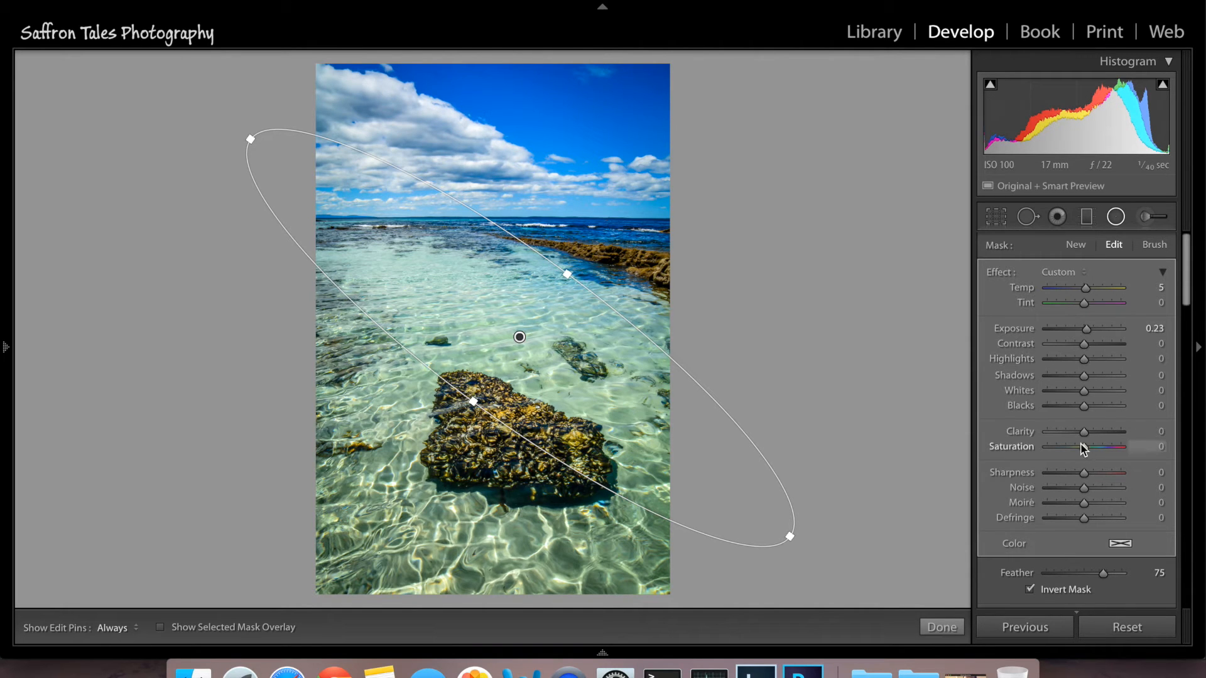
click(941, 622)
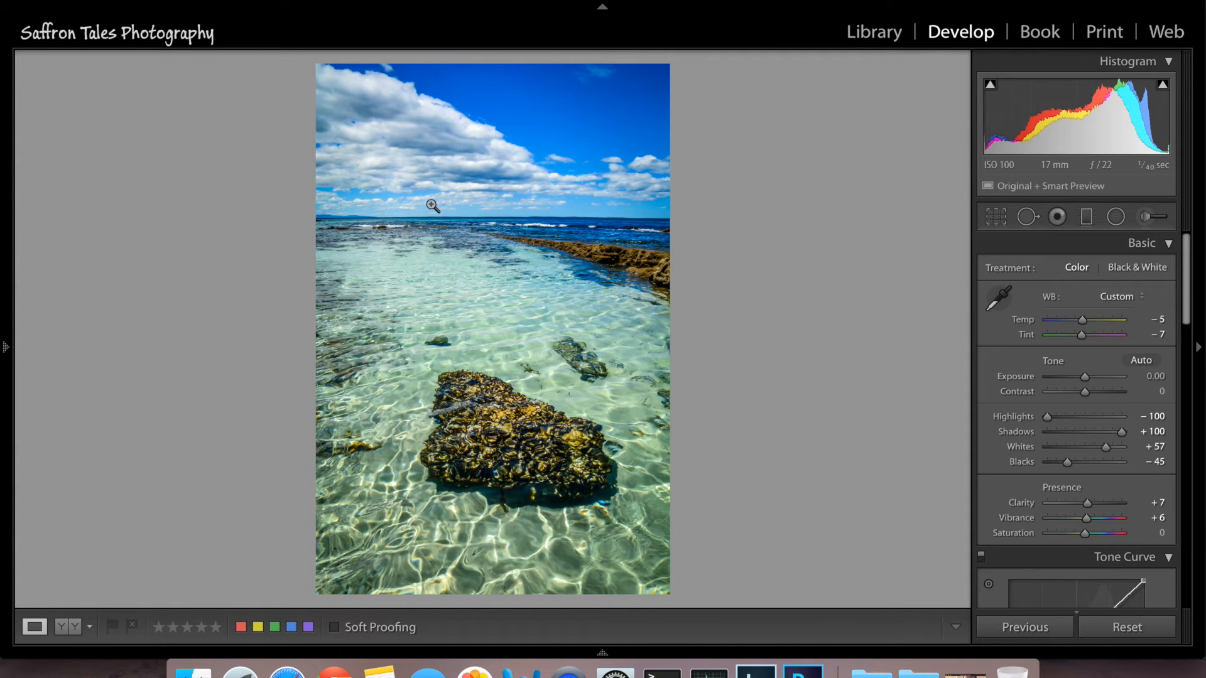
Step: Compare the photo's Crop Angle history state from before the radial filter with its latest Color Temperature Adjustment state
mouse_move(3, 267)
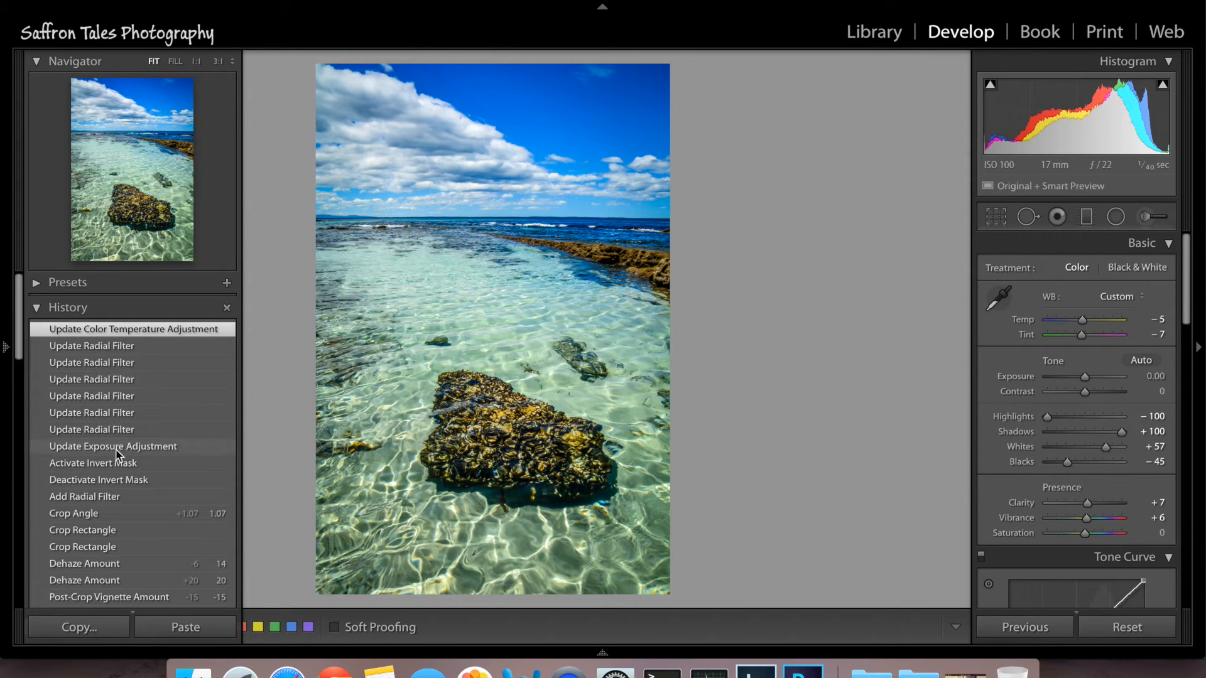
click(117, 512)
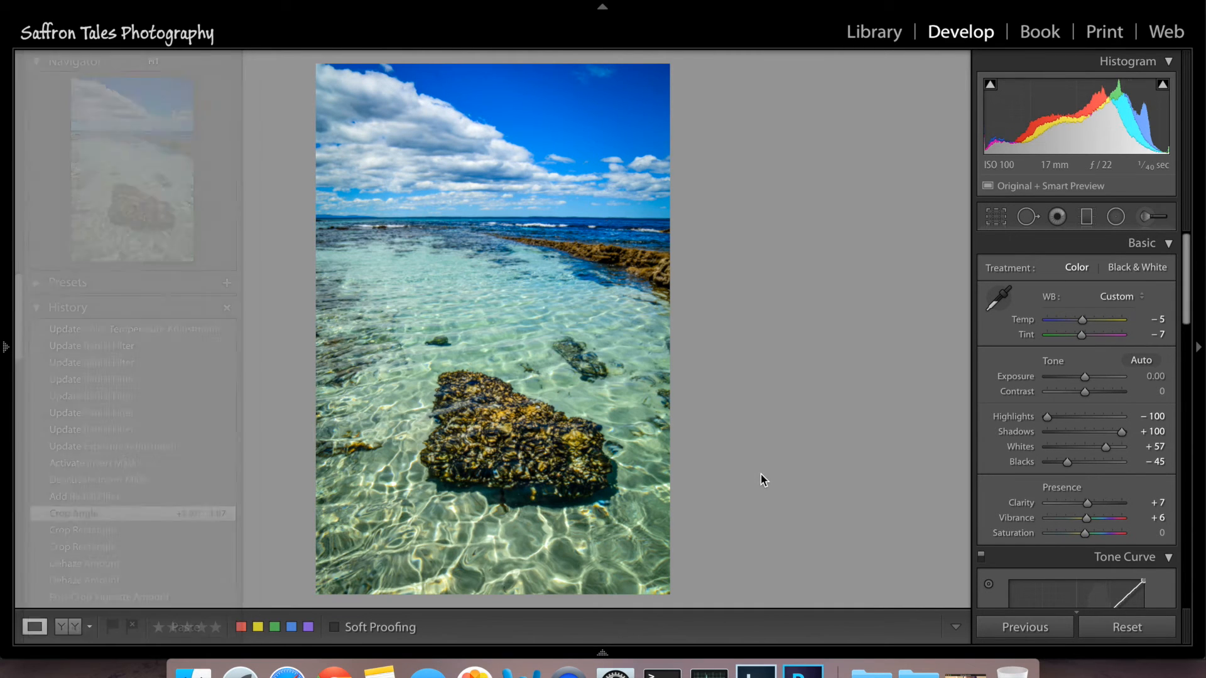
mouse_move(4, 343)
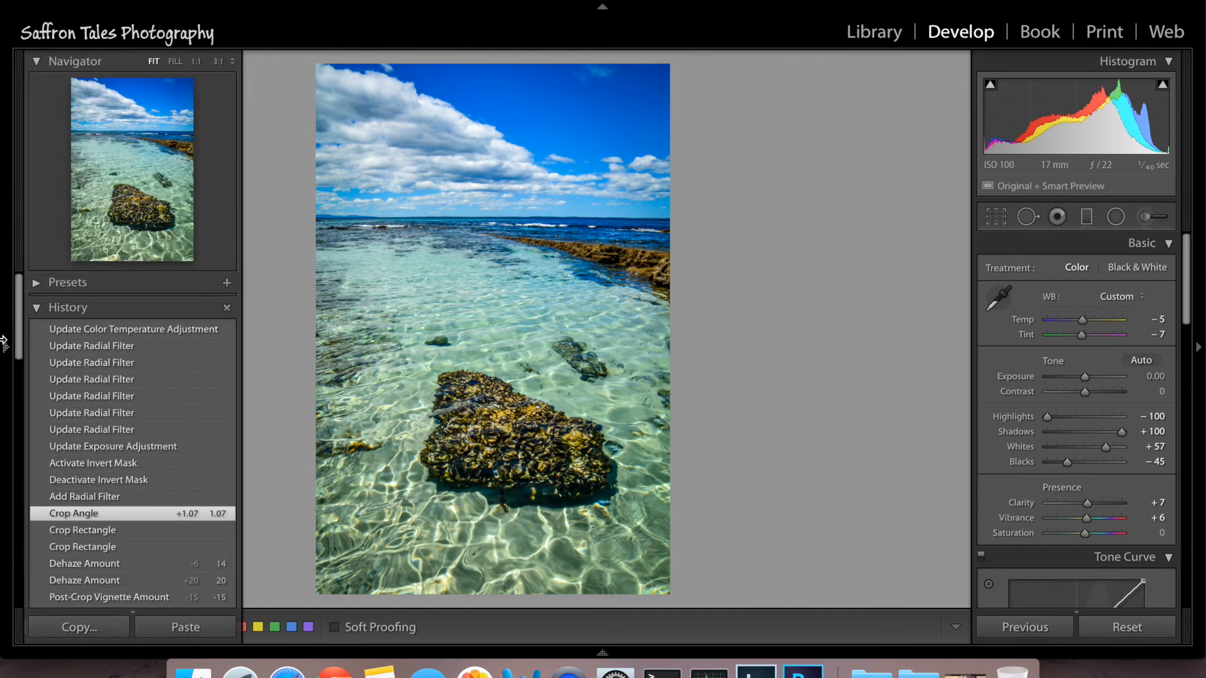
click(88, 326)
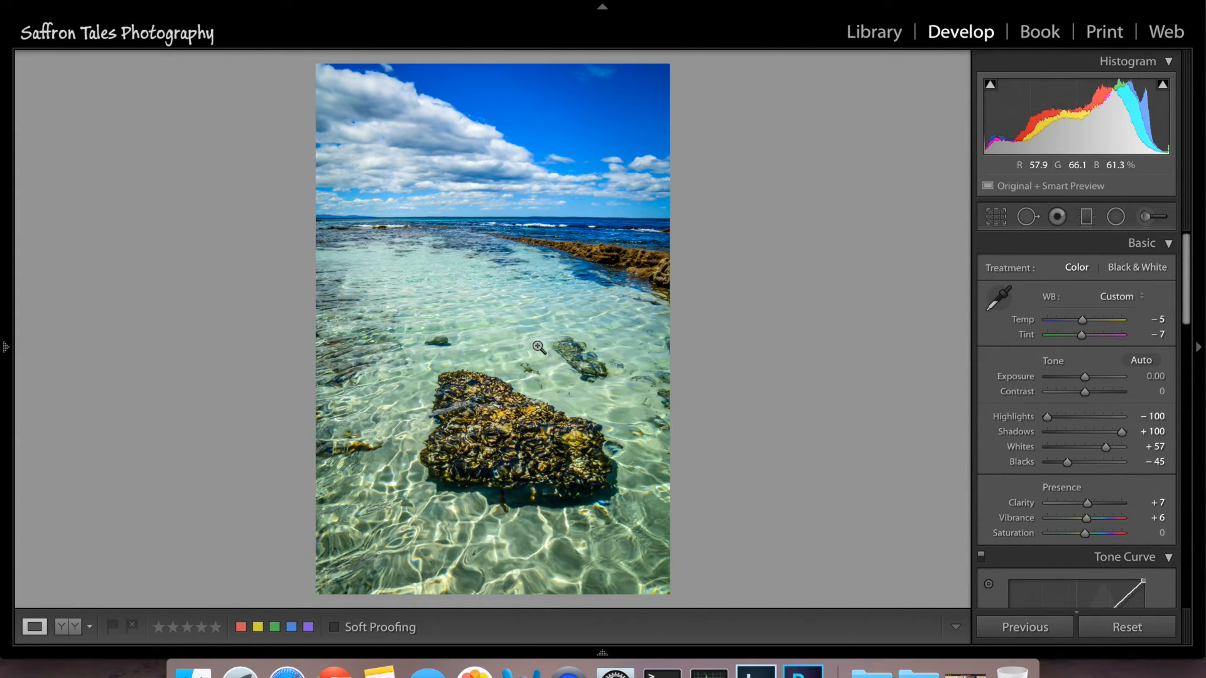
Step: Reopen the water's radial filter to inspect its ellipse and settings, and close it again
click(1115, 216)
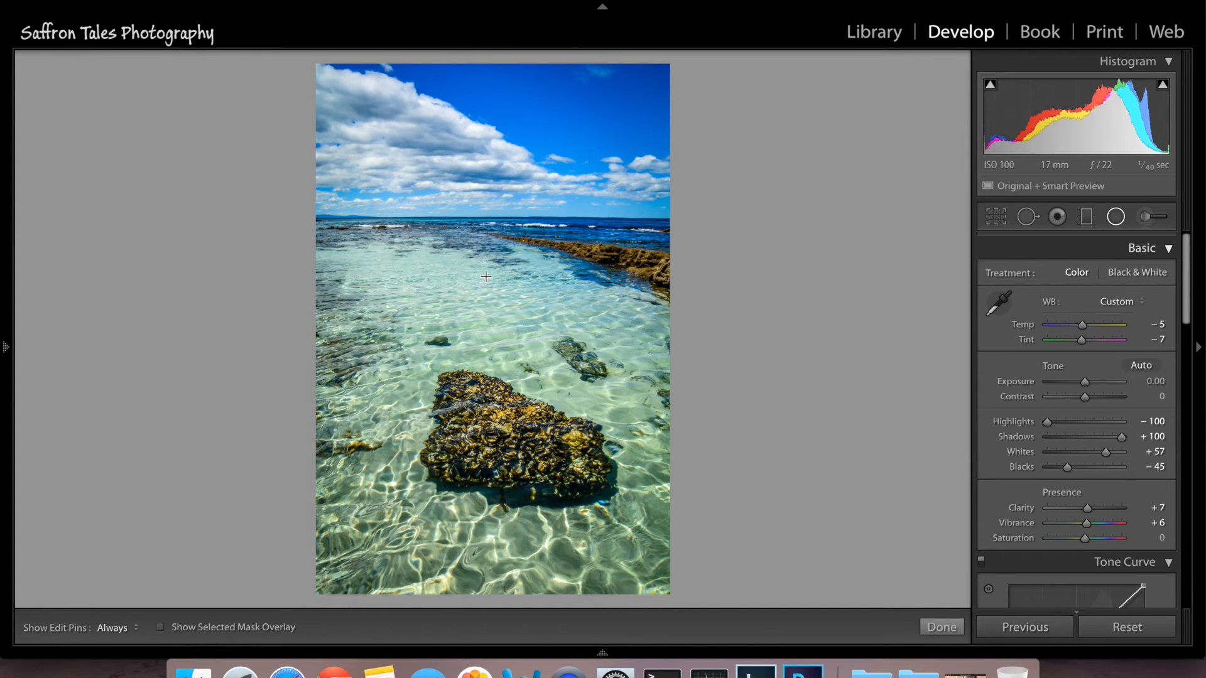
click(519, 337)
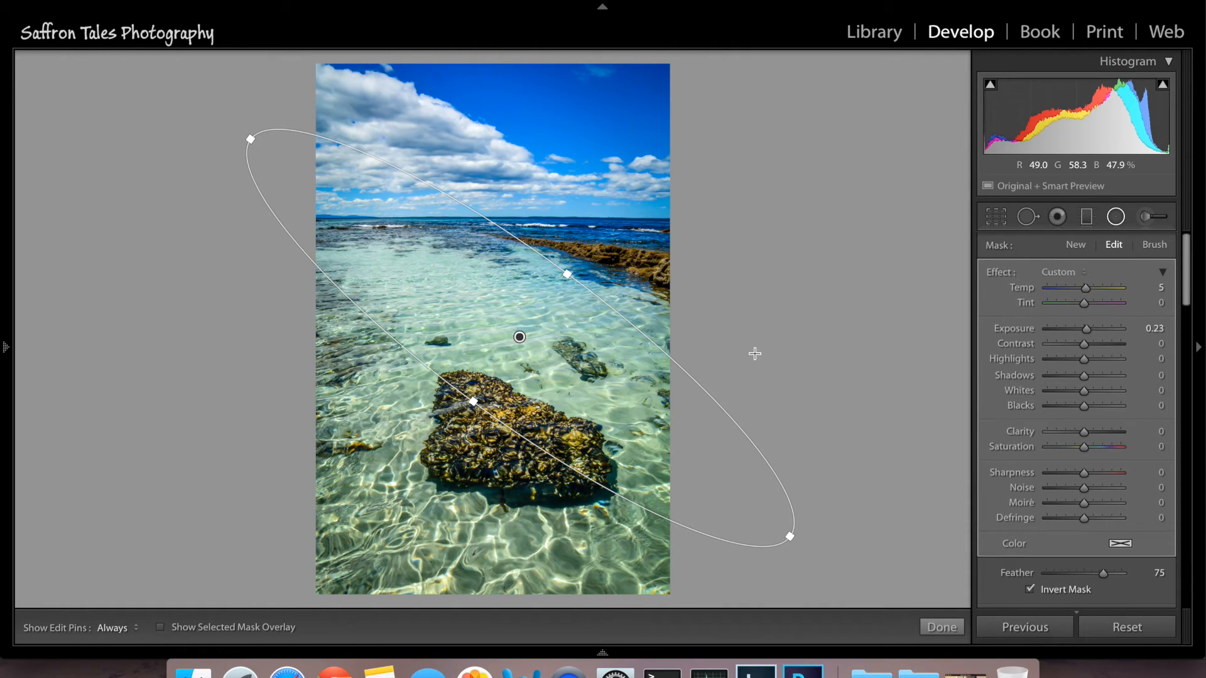
click(940, 627)
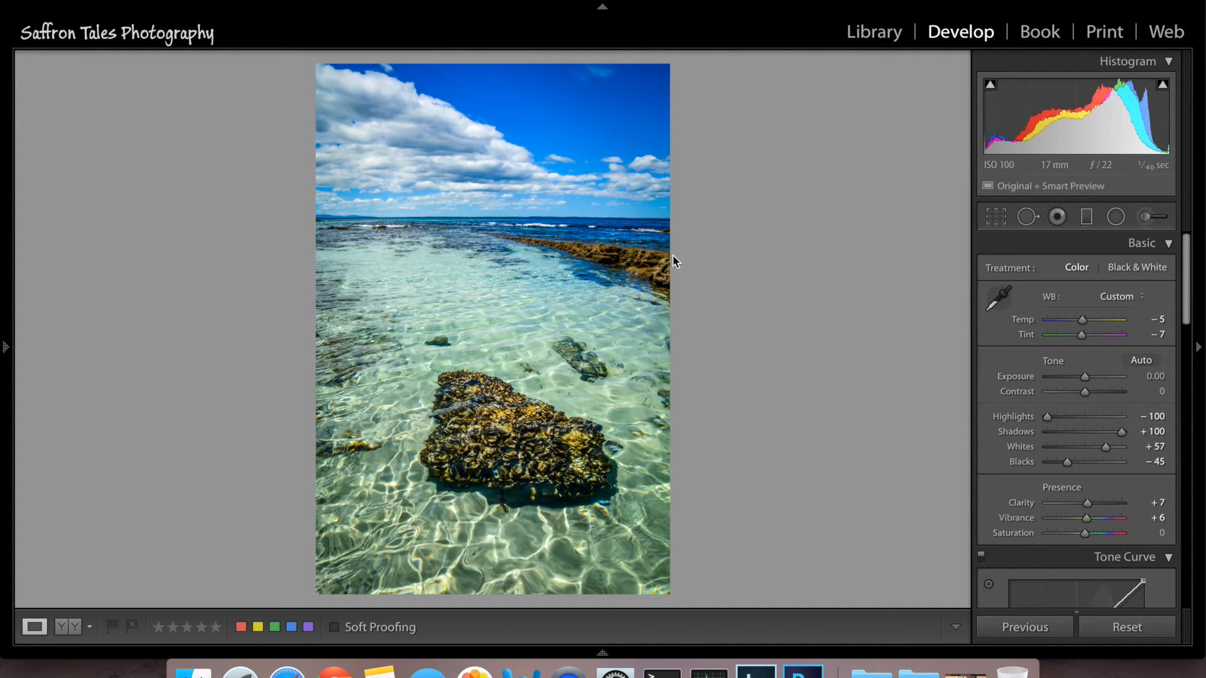
Step: Compare the rock photo's before and after versions repeatedly, and switch to the sandbar photo
key(backslash)
key(backslash)
key(backslash)
key(backslash)
key(Right)
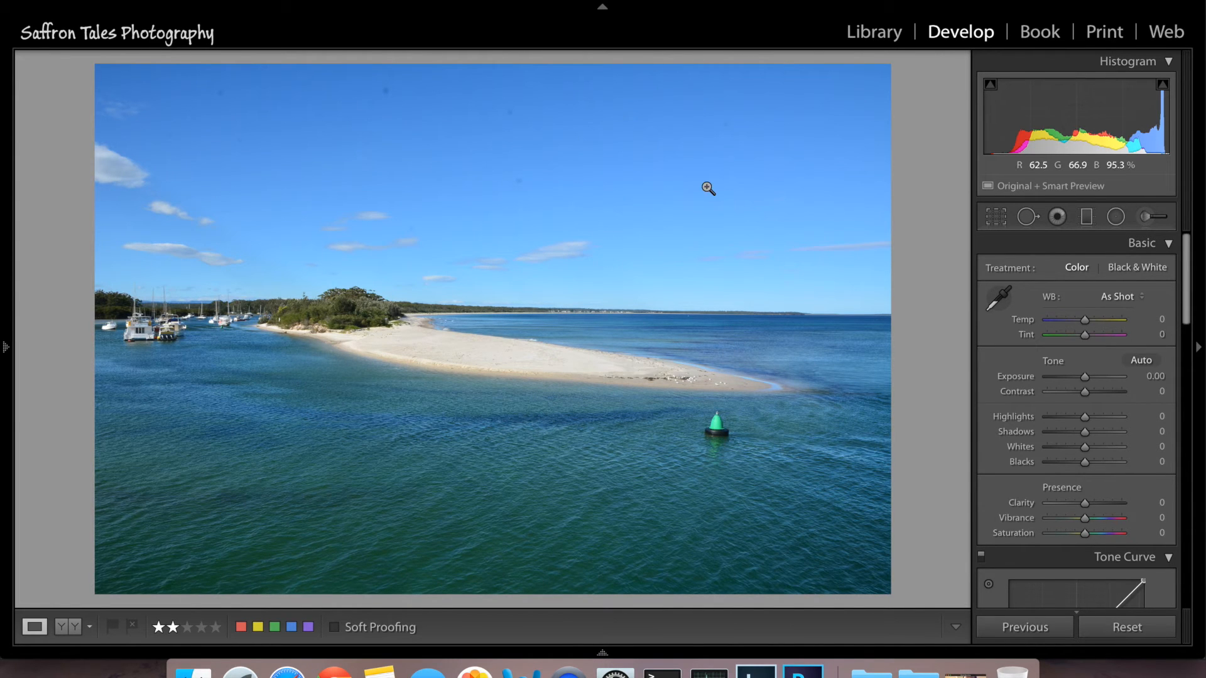
Step: Copy the develop settings of NAS_0157-Before.jpg, including white balance, basic tone, effects and local adjustments
mouse_move(535, 655)
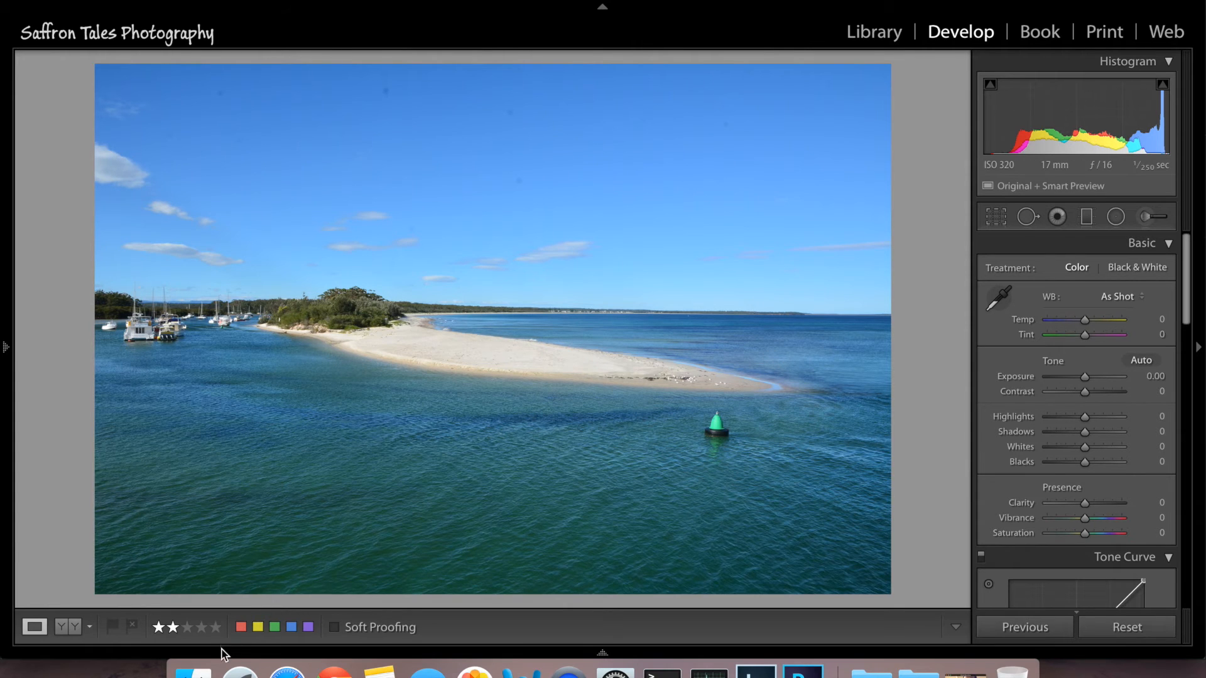
mouse_move(220, 651)
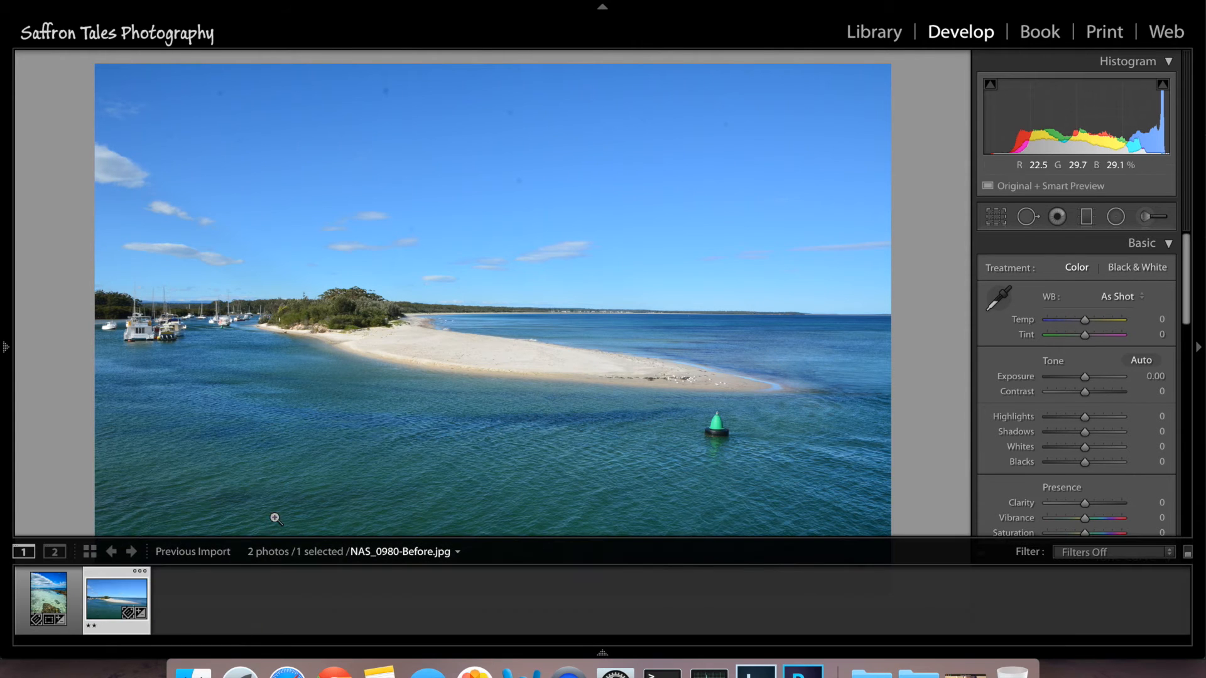
click(47, 599)
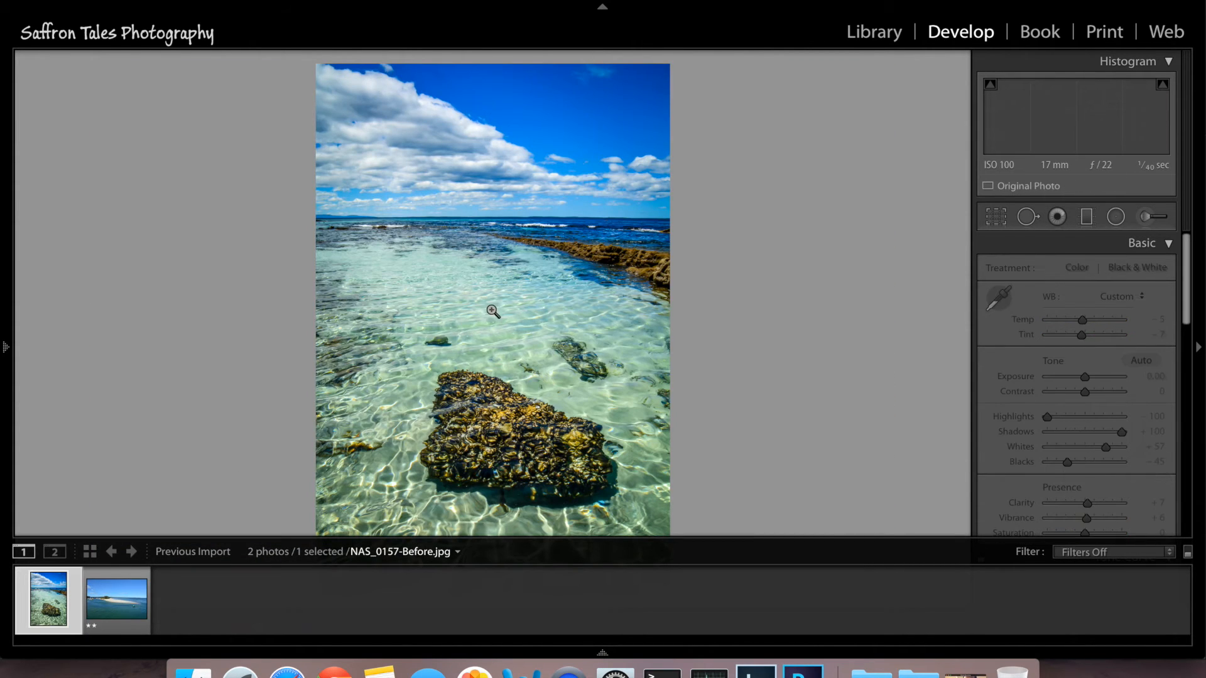
key(shift)
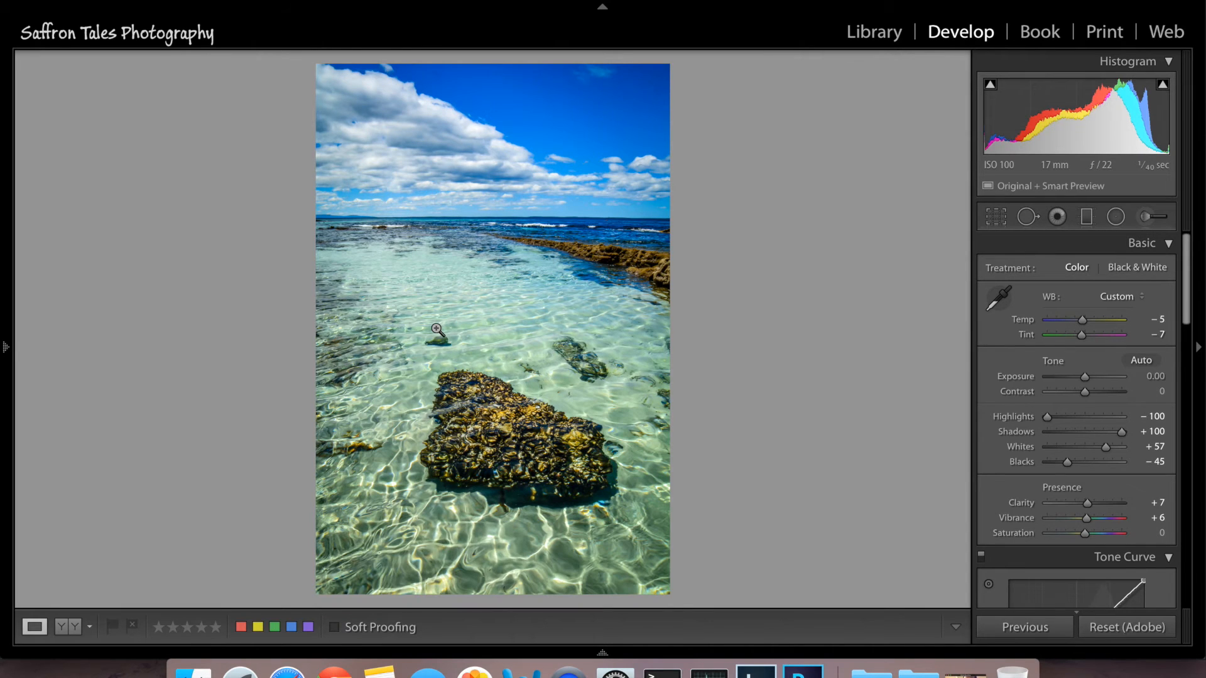
key(super+shift+c)
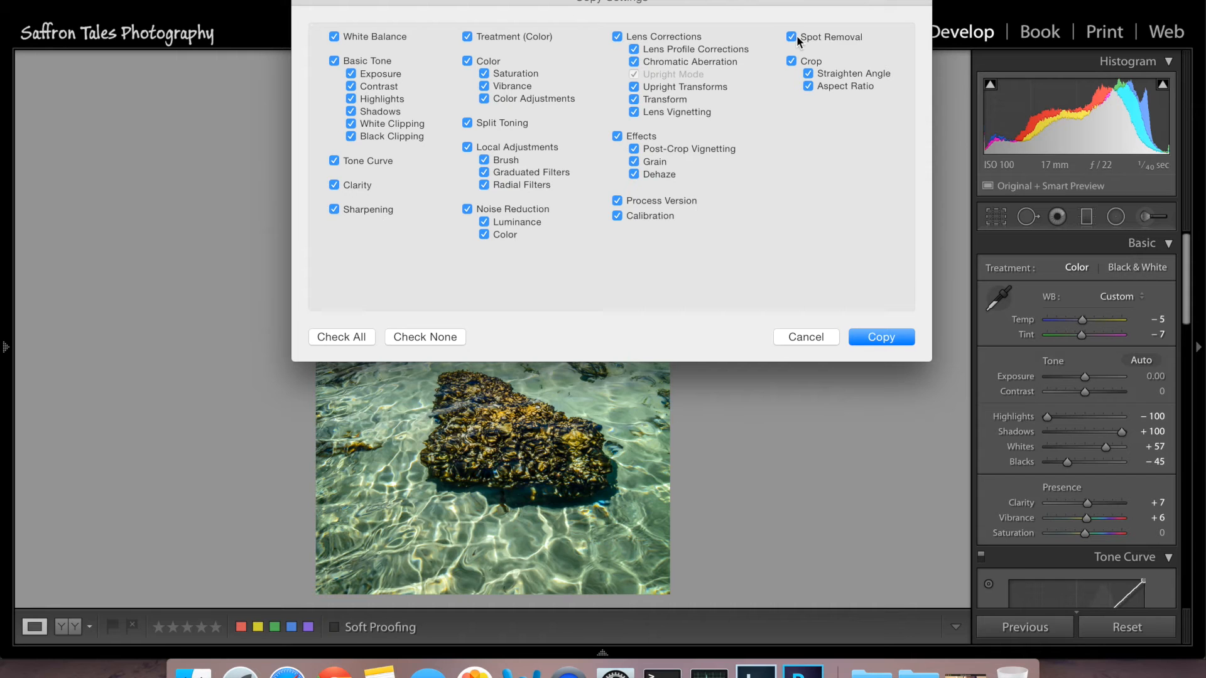
click(860, 334)
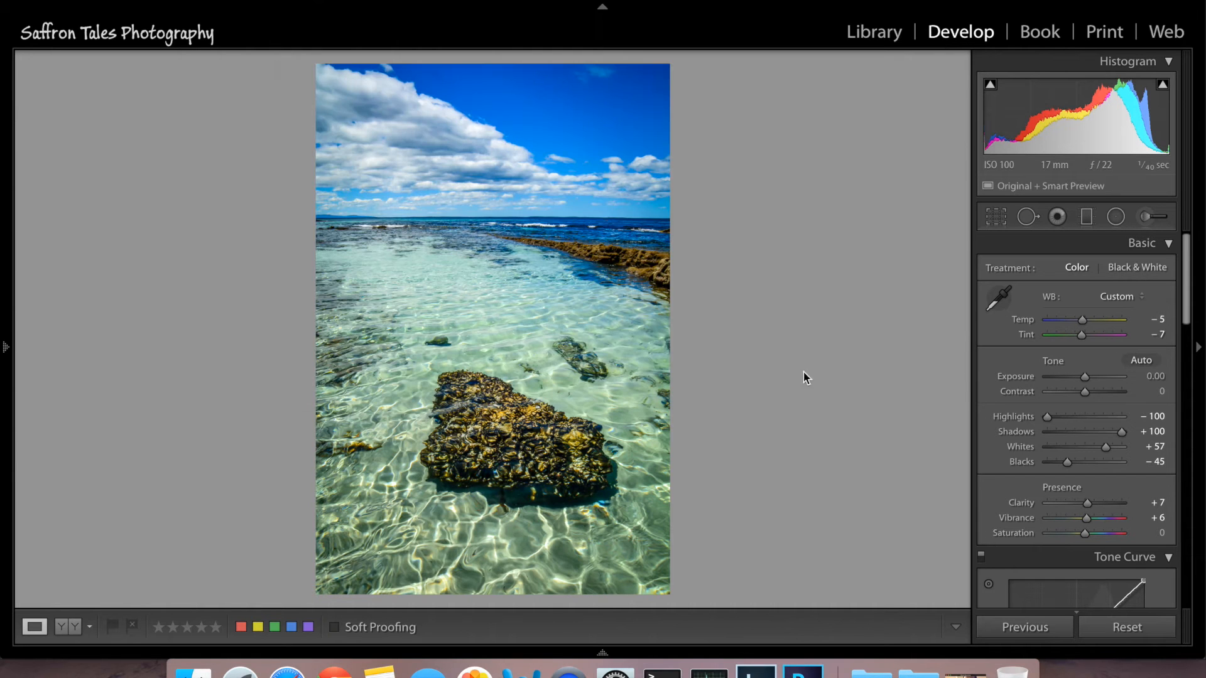
Step: Try pasting the copied develop settings onto the sandbar photo NAS_0980-Before.jpg and undo it
mouse_move(108, 646)
click(116, 600)
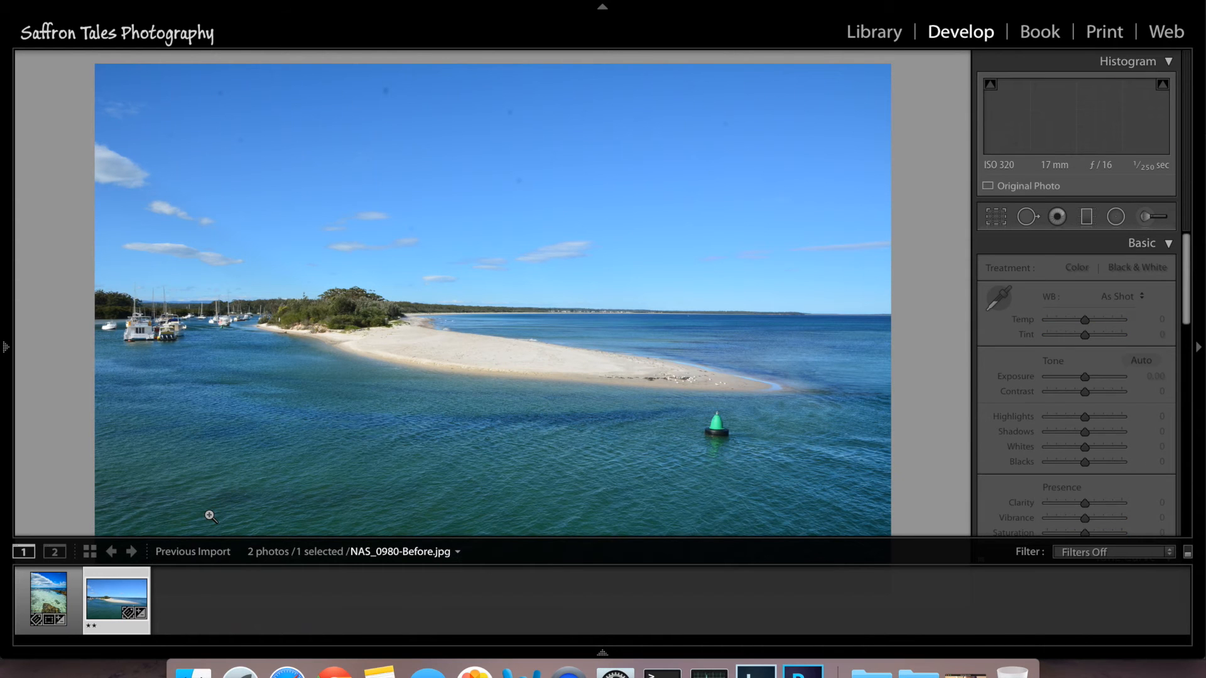
key(super+shift+v)
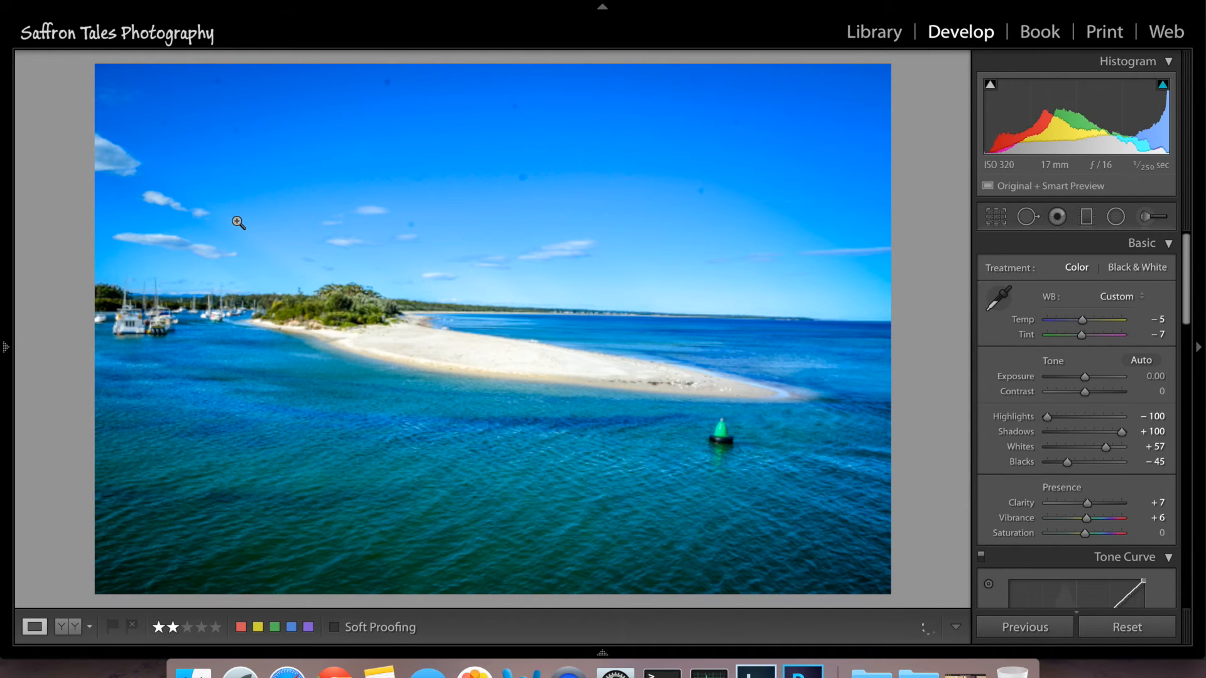
key(super+z)
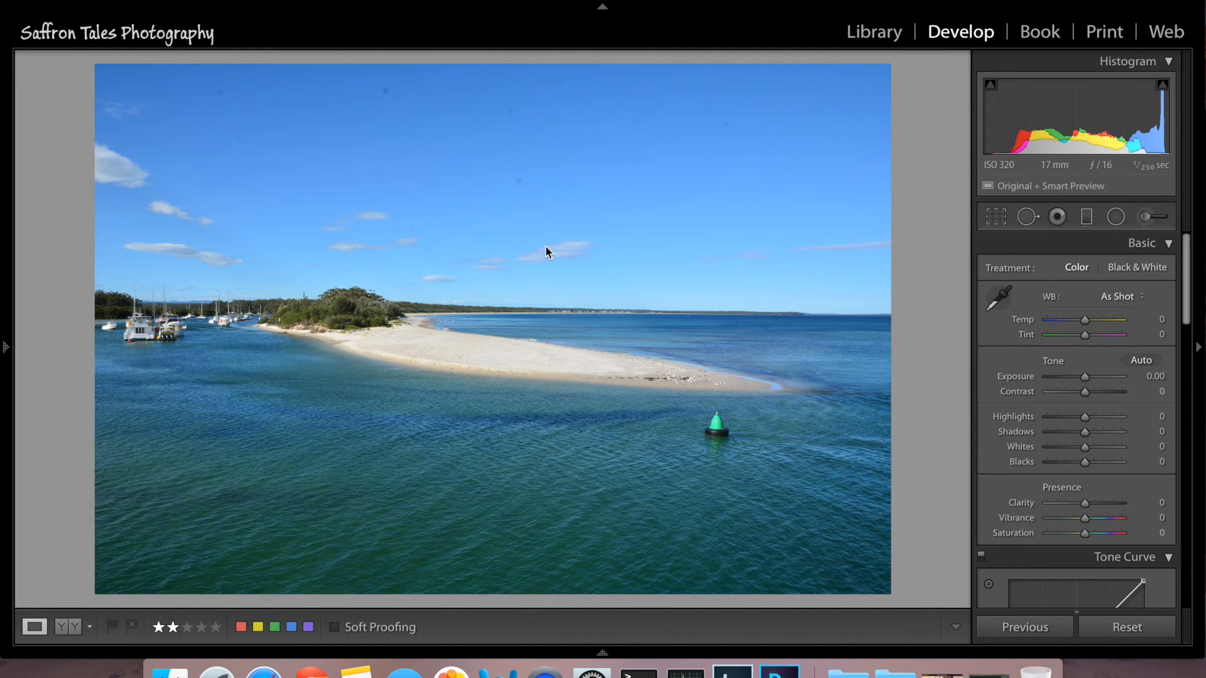
Step: Open the sandbar photo's original file in Adobe Photoshop CC 2015 and convert its locked background into an editable layer
right_click(594, 208)
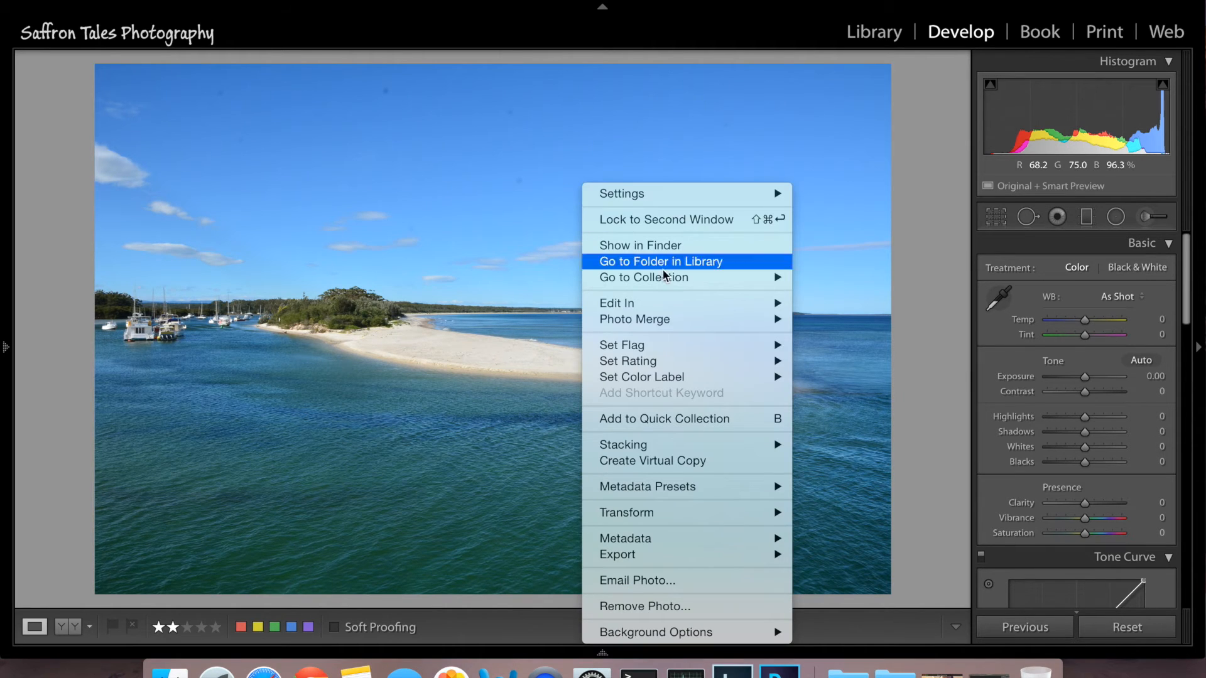
mouse_move(706, 307)
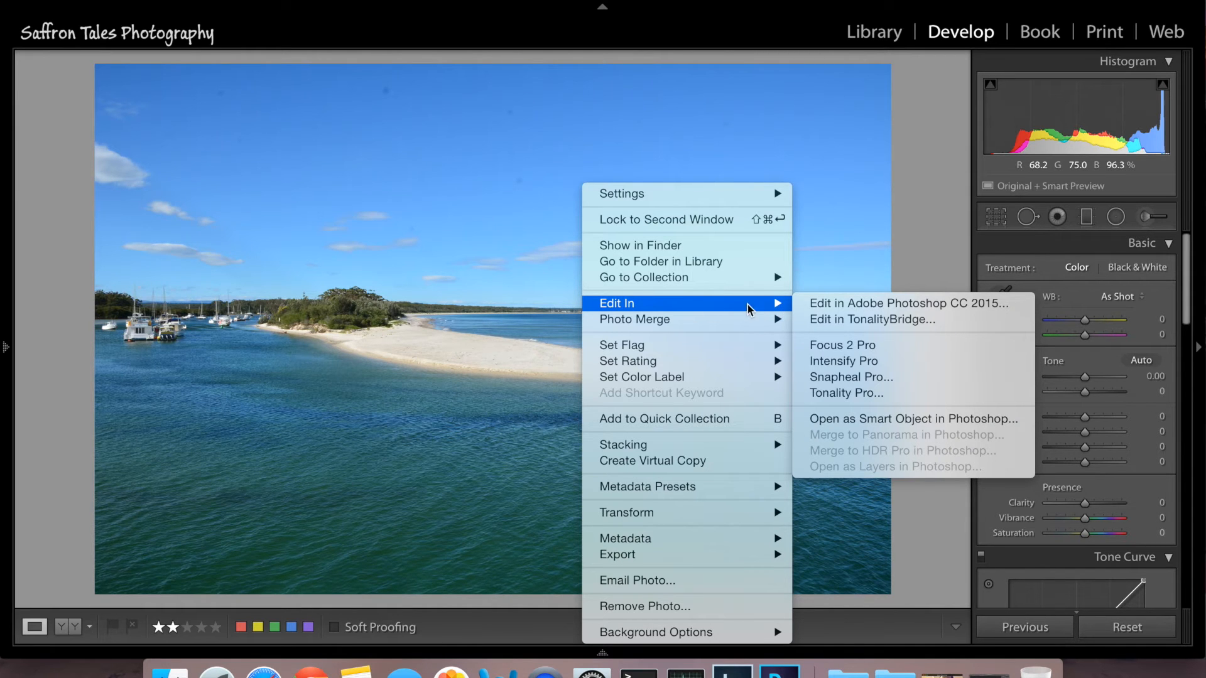
click(819, 304)
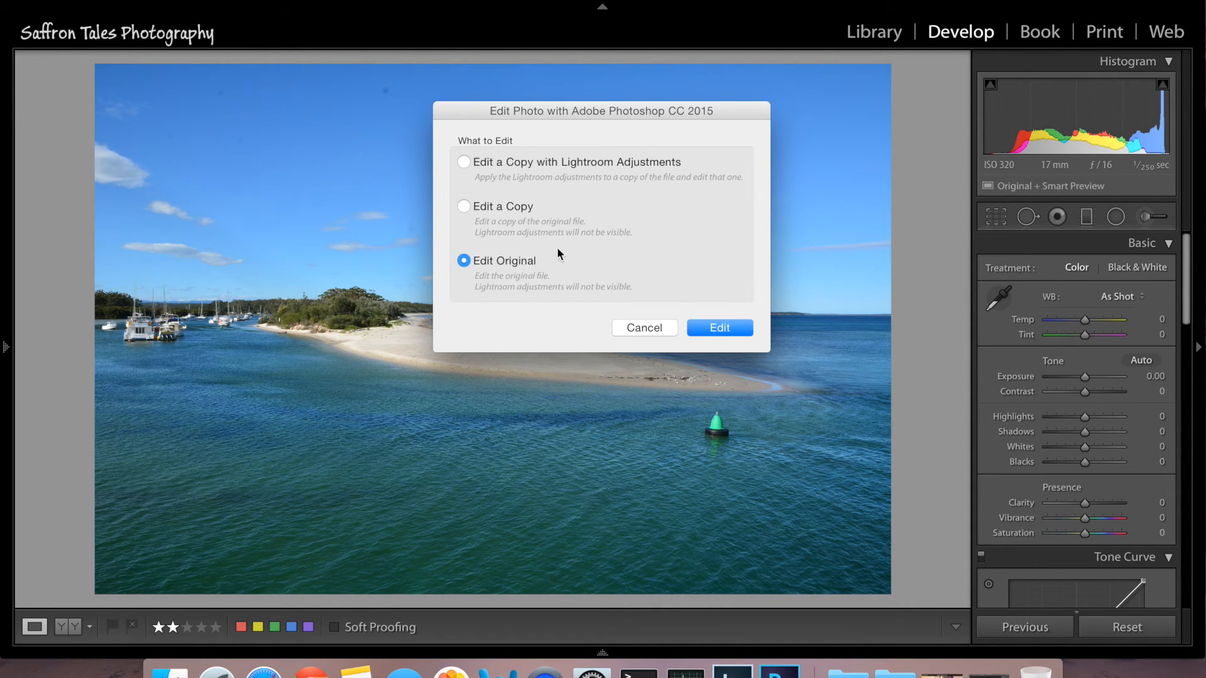
click(690, 331)
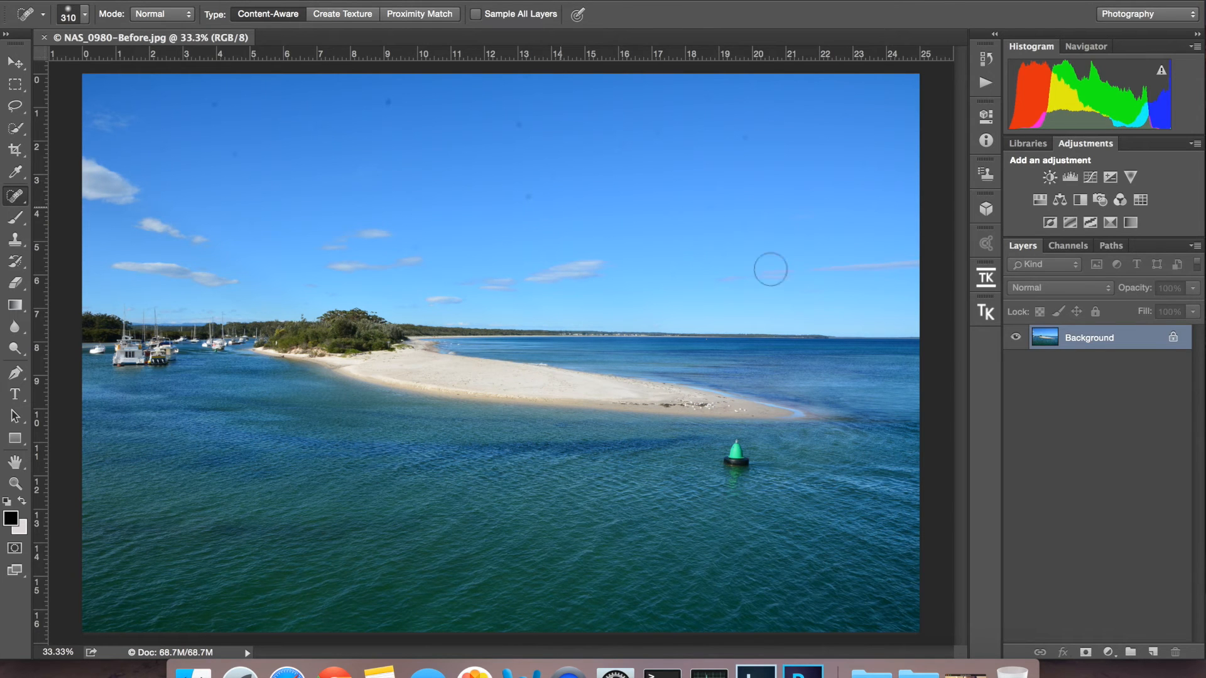
double_click(1080, 342)
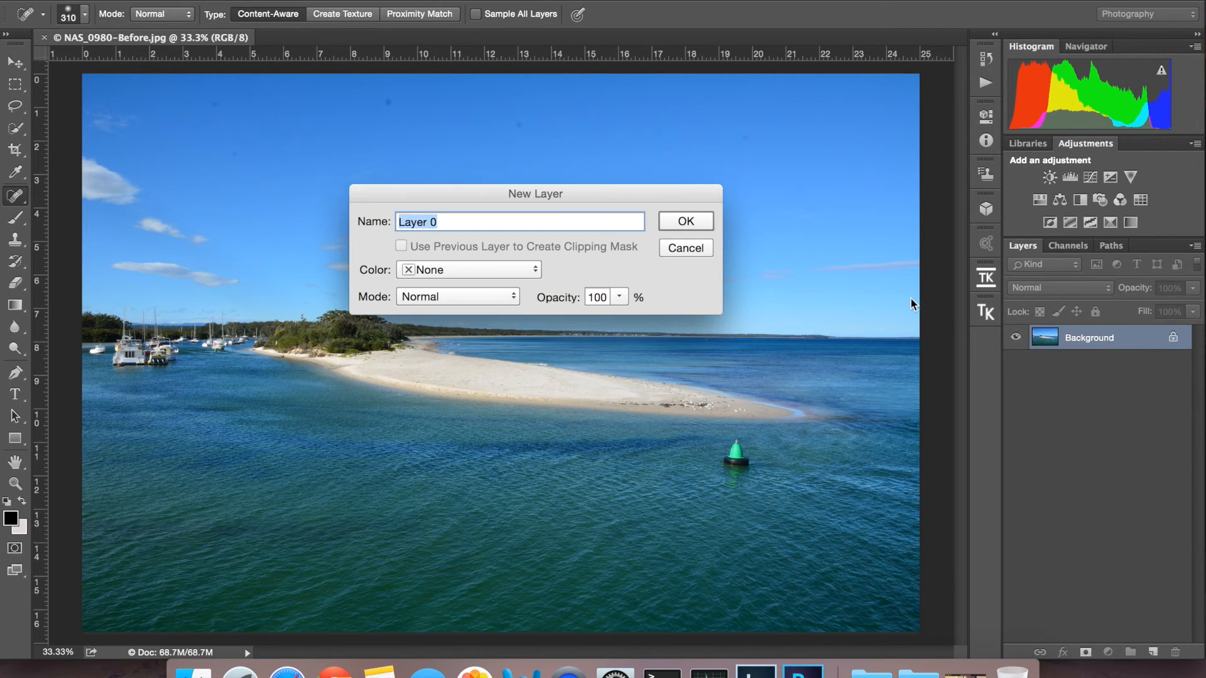
click(707, 221)
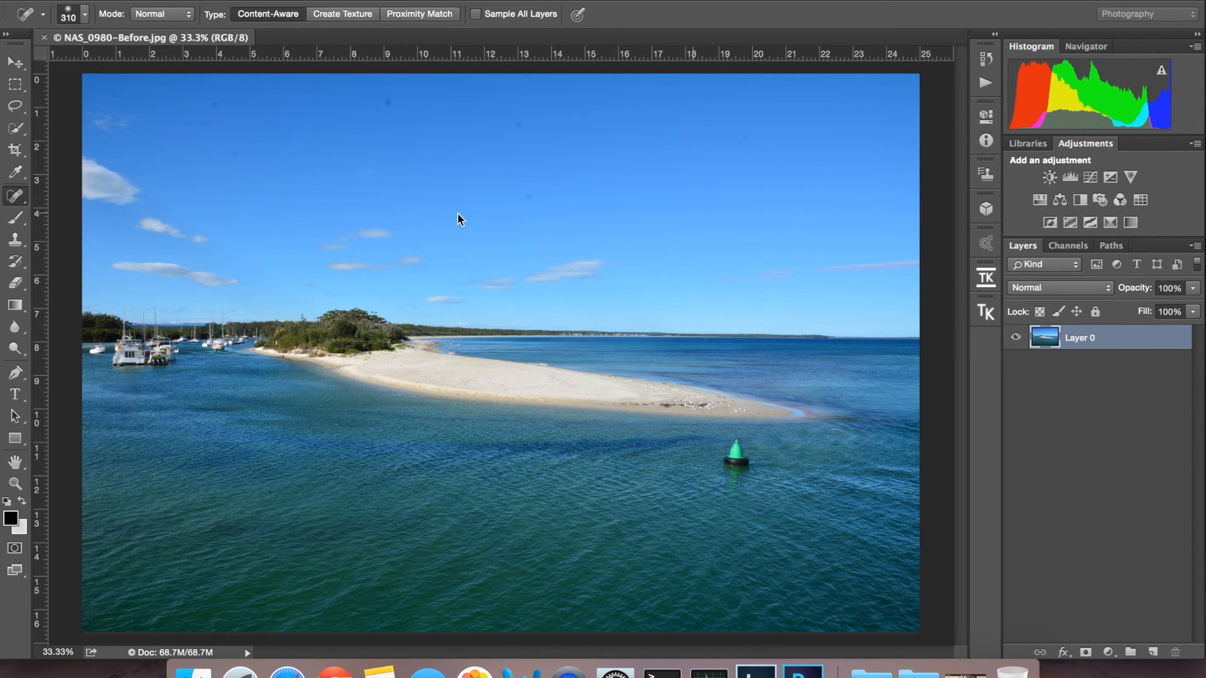
Step: Remove the dust spot in the upper-left sky above the clouds with the content-aware Spot Healing Brush
click(17, 198)
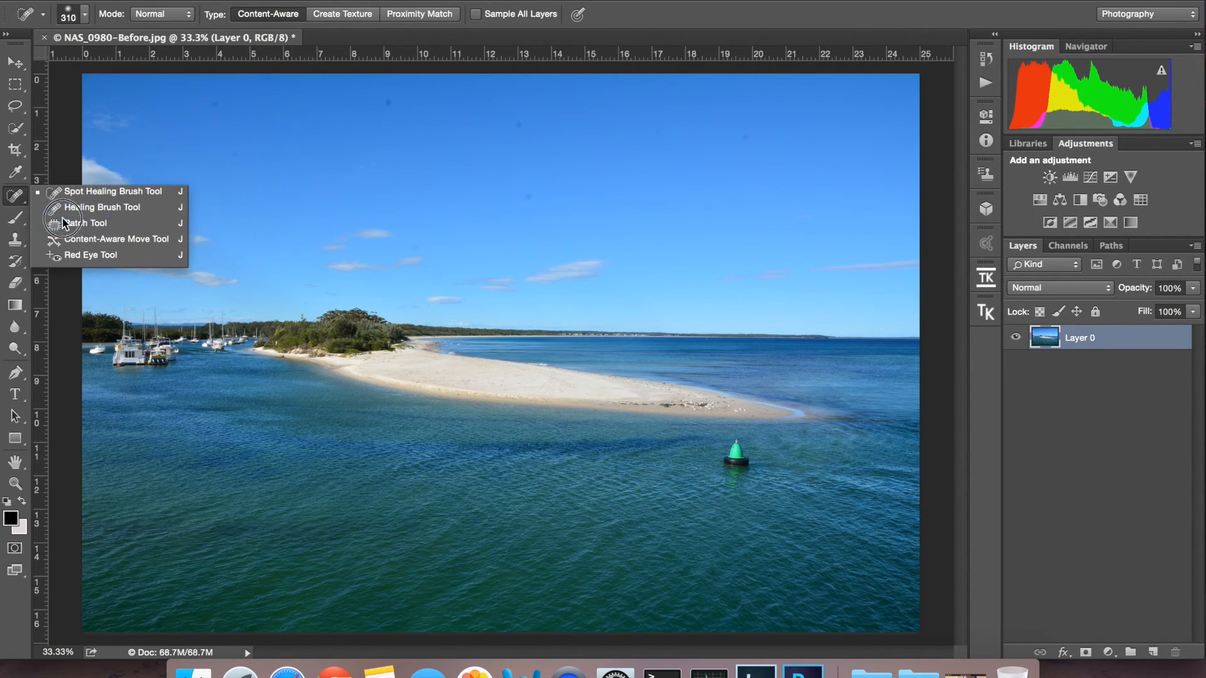
click(17, 200)
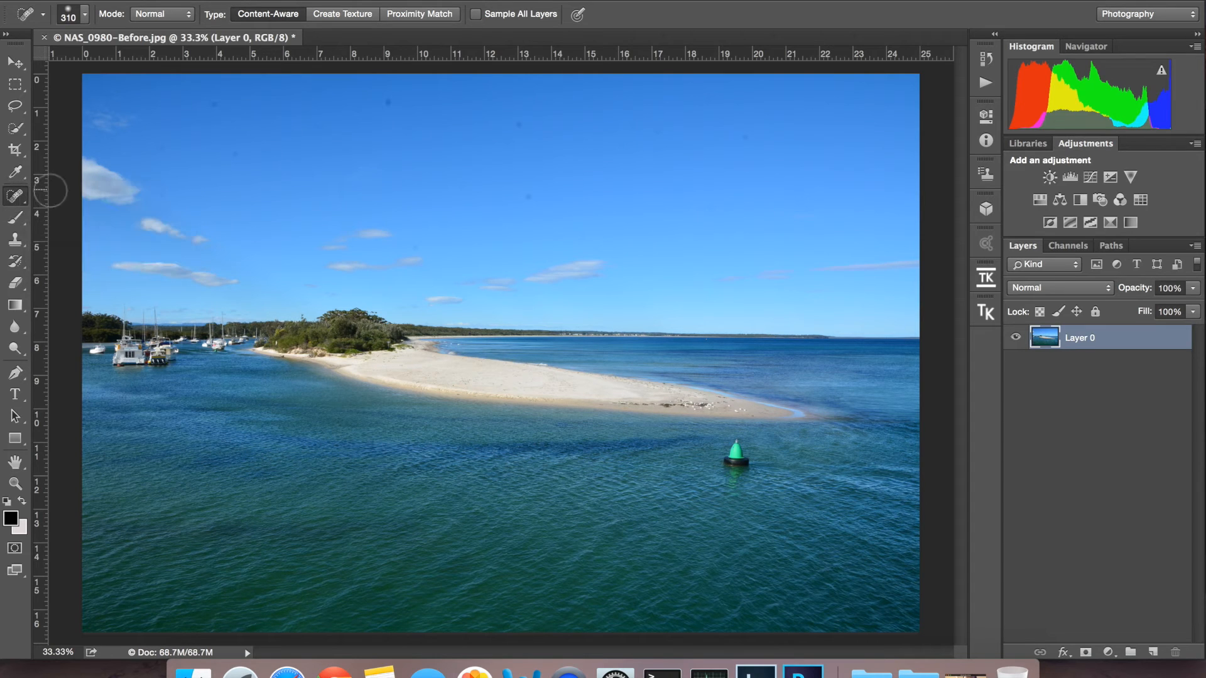
drag(24, 204, 57, 190)
drag(210, 103, 217, 110)
Step: Remove the three dark dust spots in the upper middle sky with the content-aware Spot Healing Brush
click(15, 484)
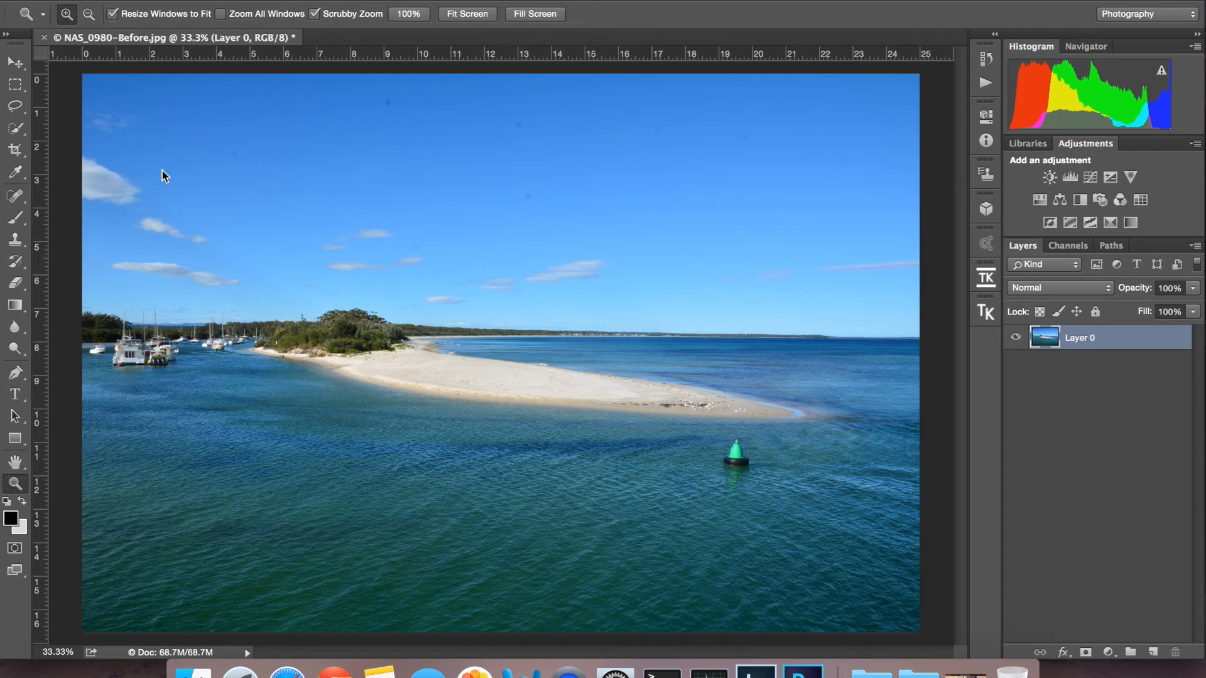
drag(398, 102, 420, 127)
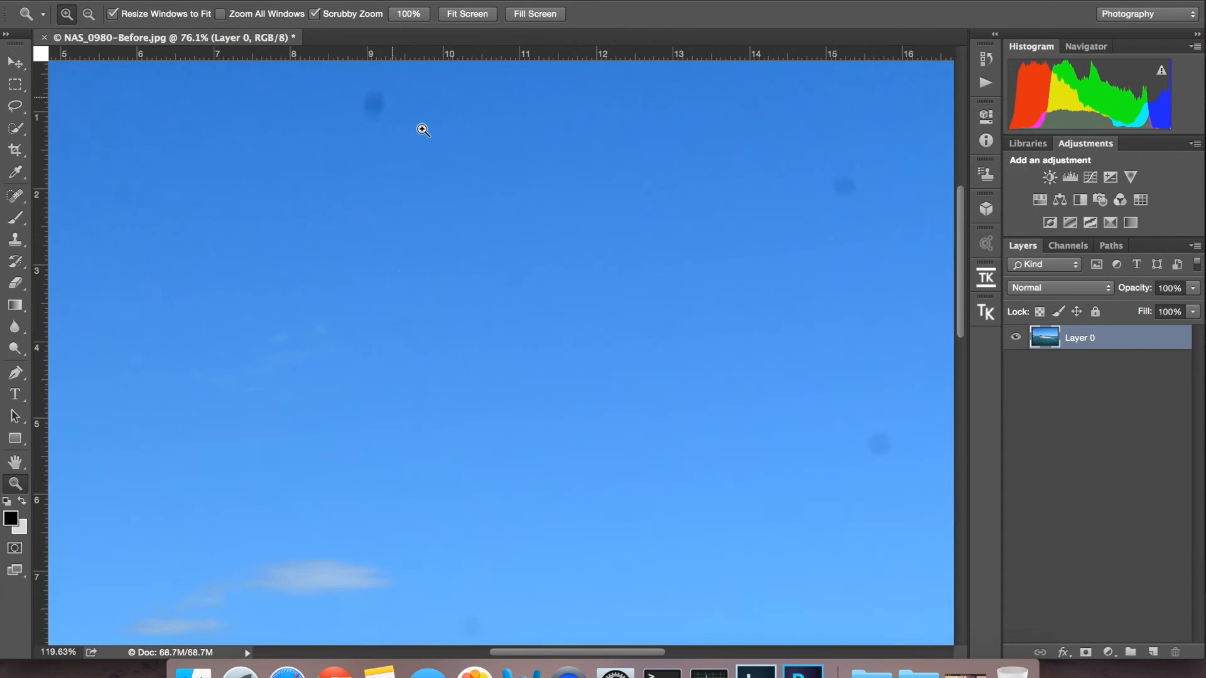
click(16, 196)
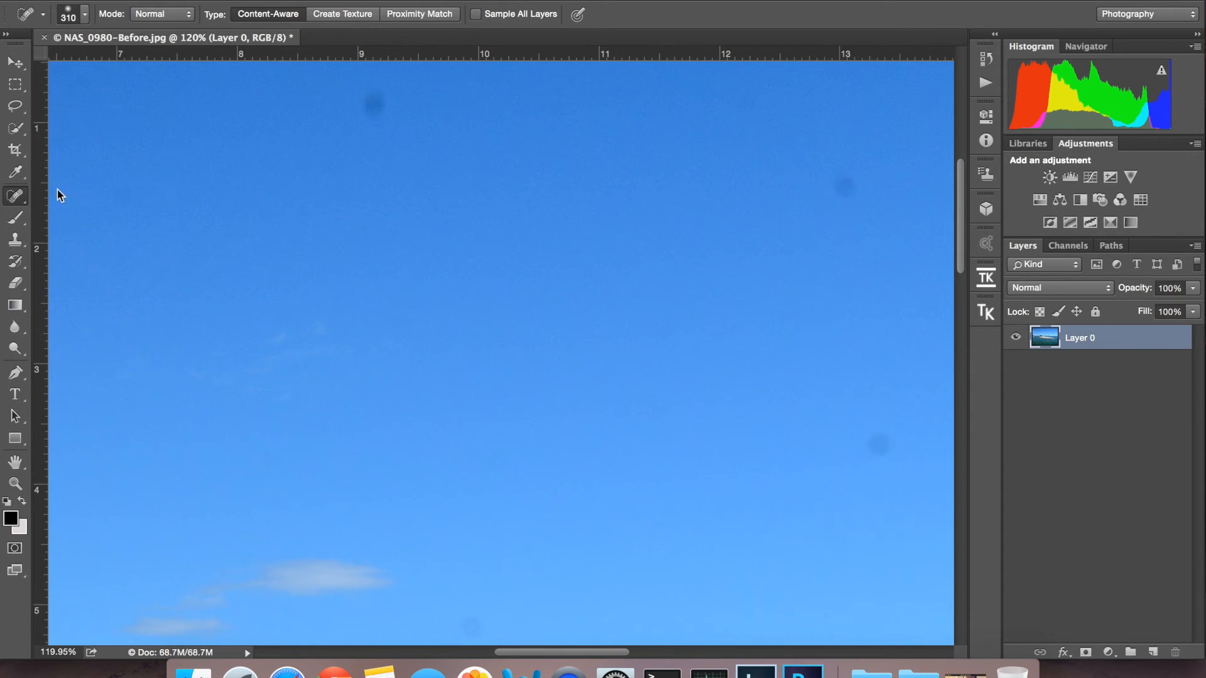
click(379, 102)
click(378, 122)
click(837, 191)
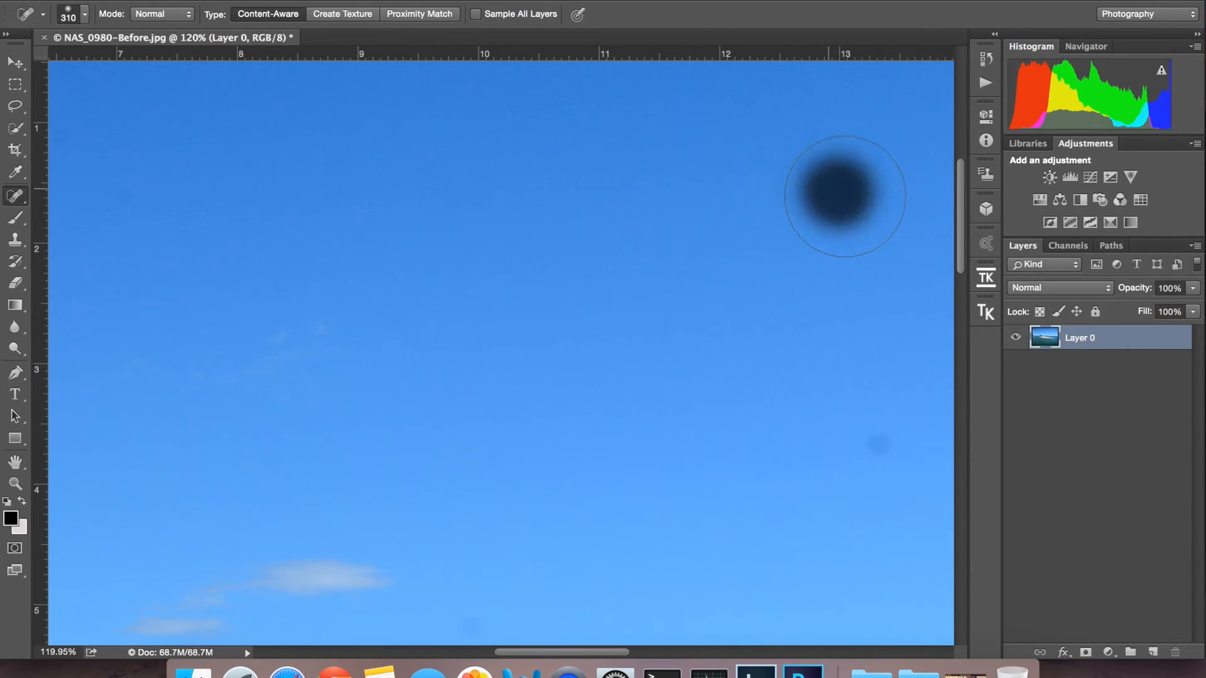
click(880, 446)
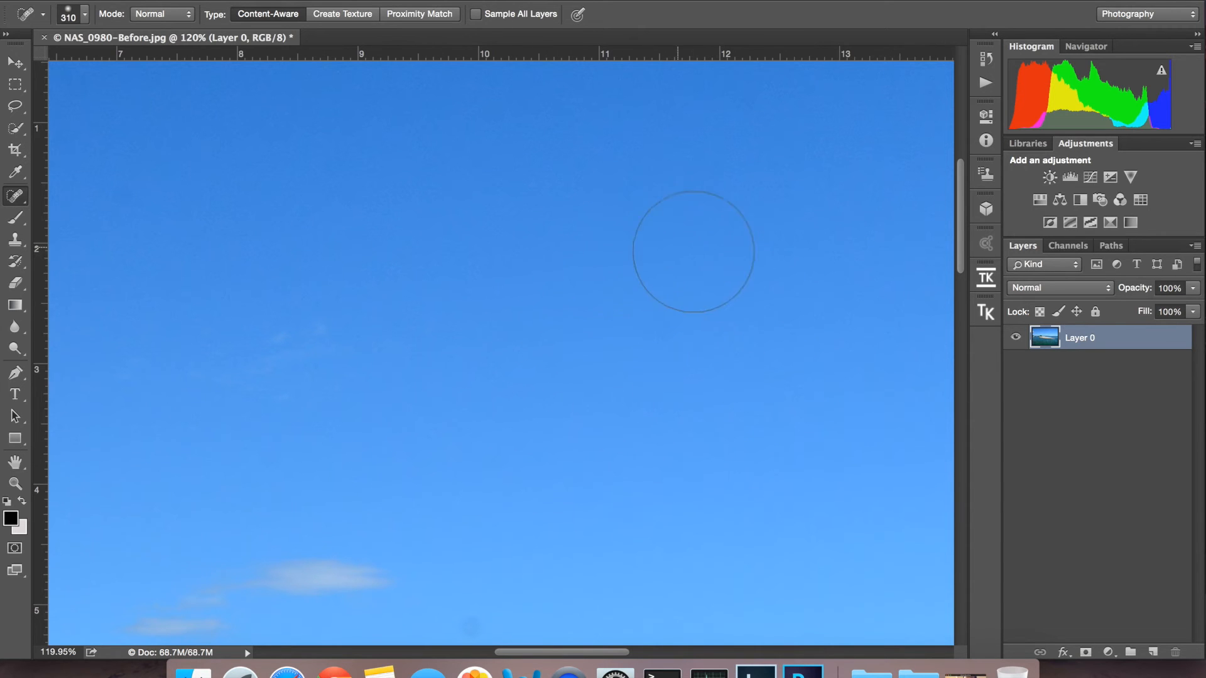
Step: Remove the faint dust spot above the small clouds in the right part of the sky with the Healing Brush
mouse_move(699, 289)
mouse_down()
mouse_move(366, 269)
mouse_move(219, 295)
mouse_move(209, 266)
mouse_up()
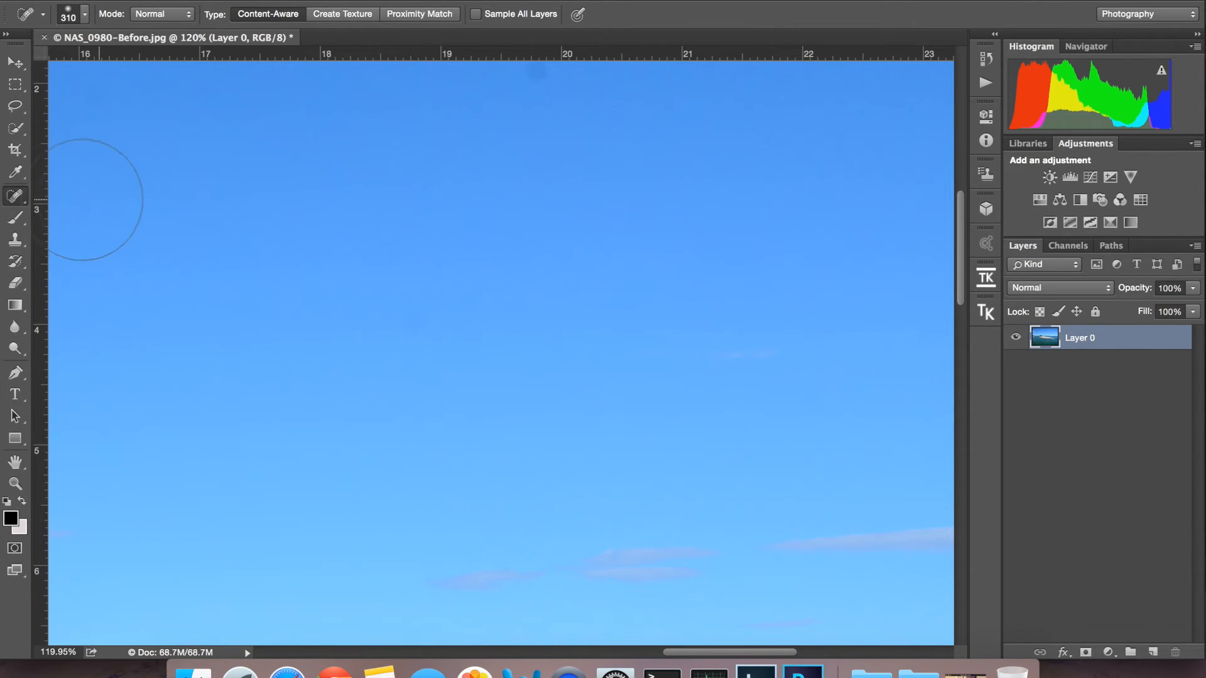
click(24, 200)
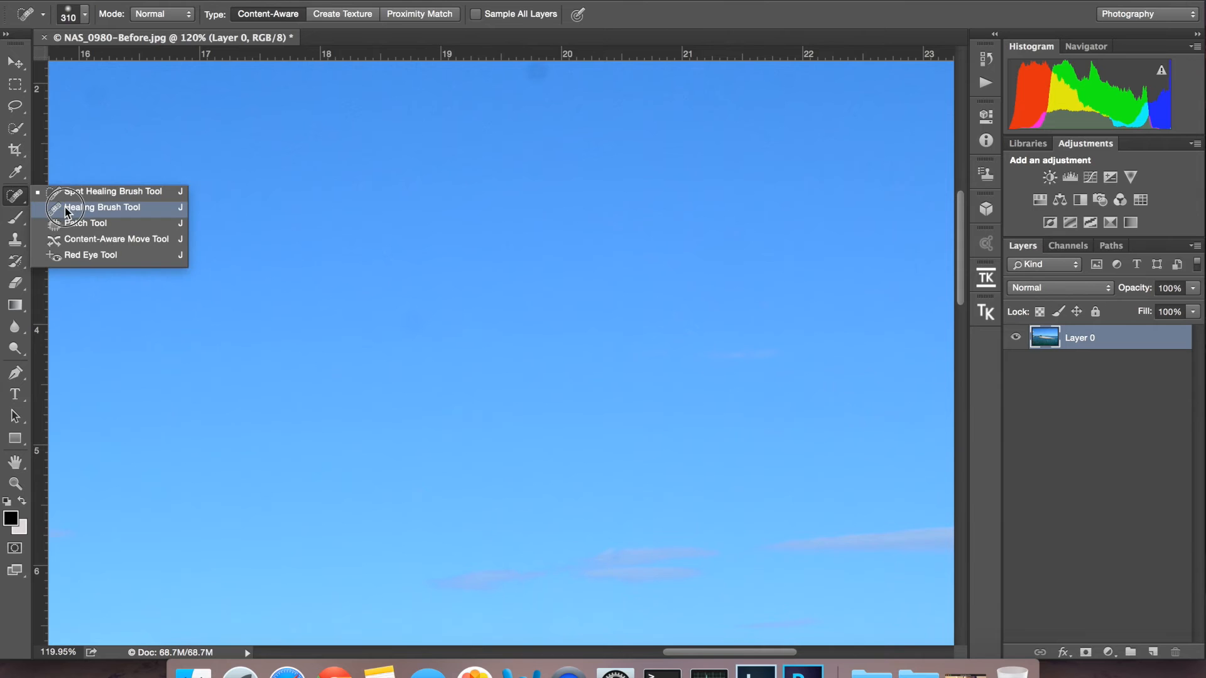
click(94, 207)
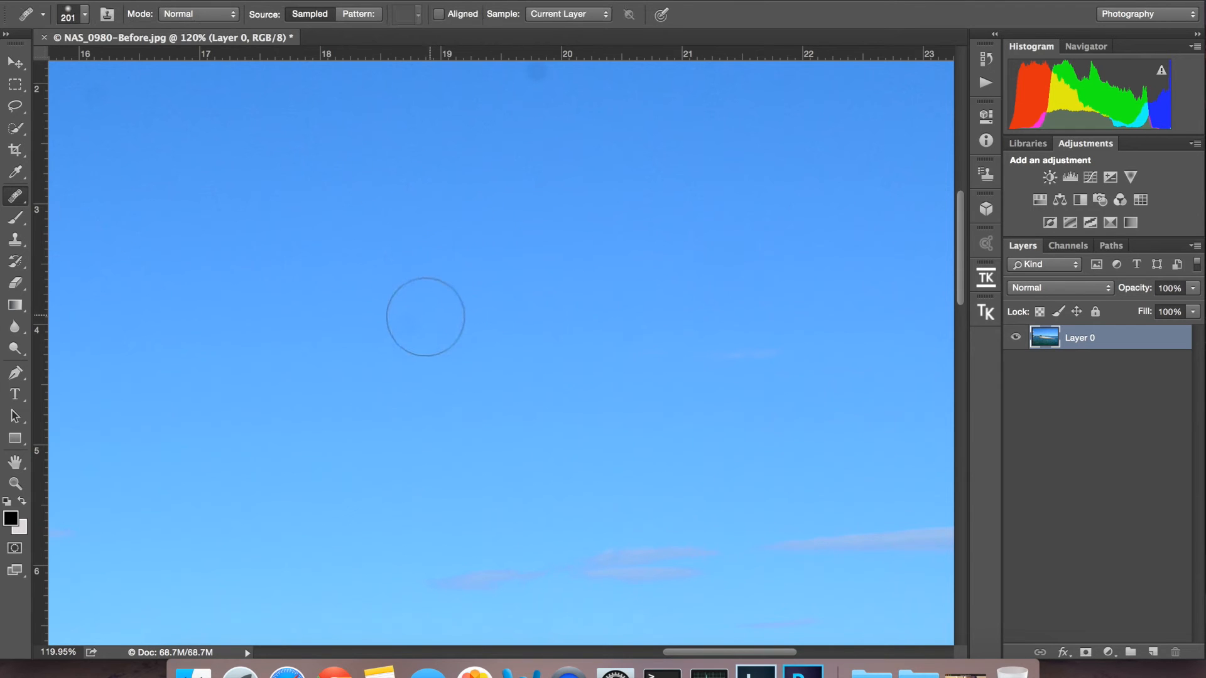
click(414, 322)
click(740, 225)
click(21, 200)
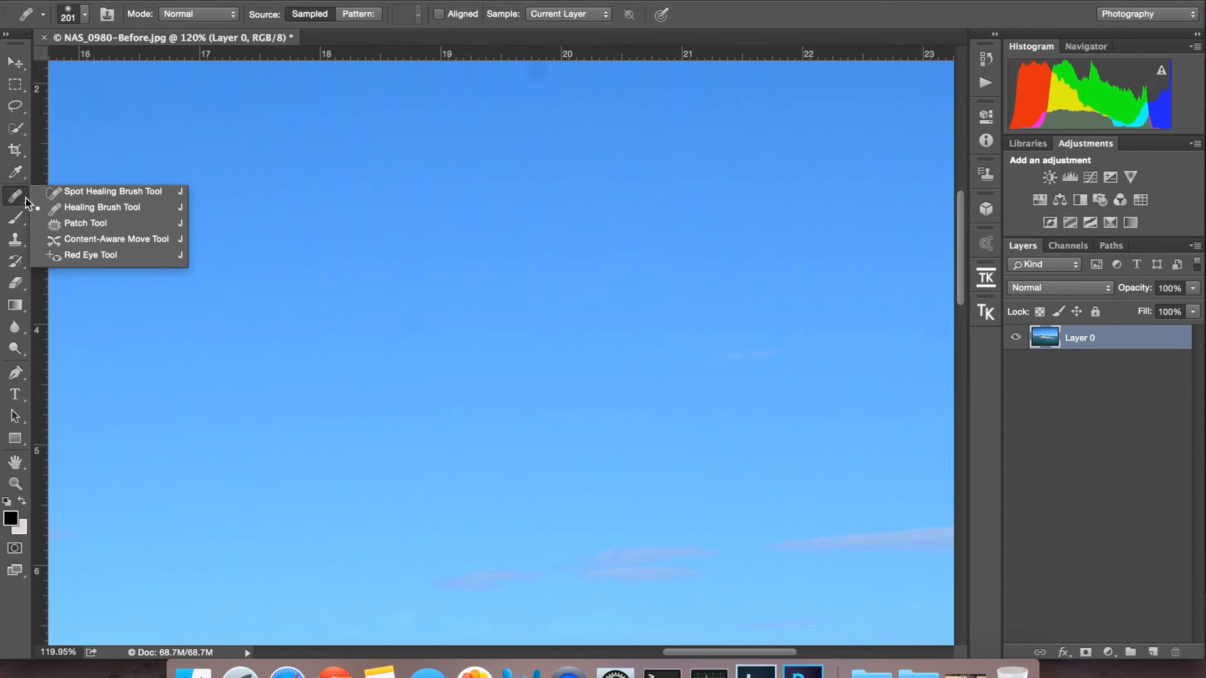
click(21, 201)
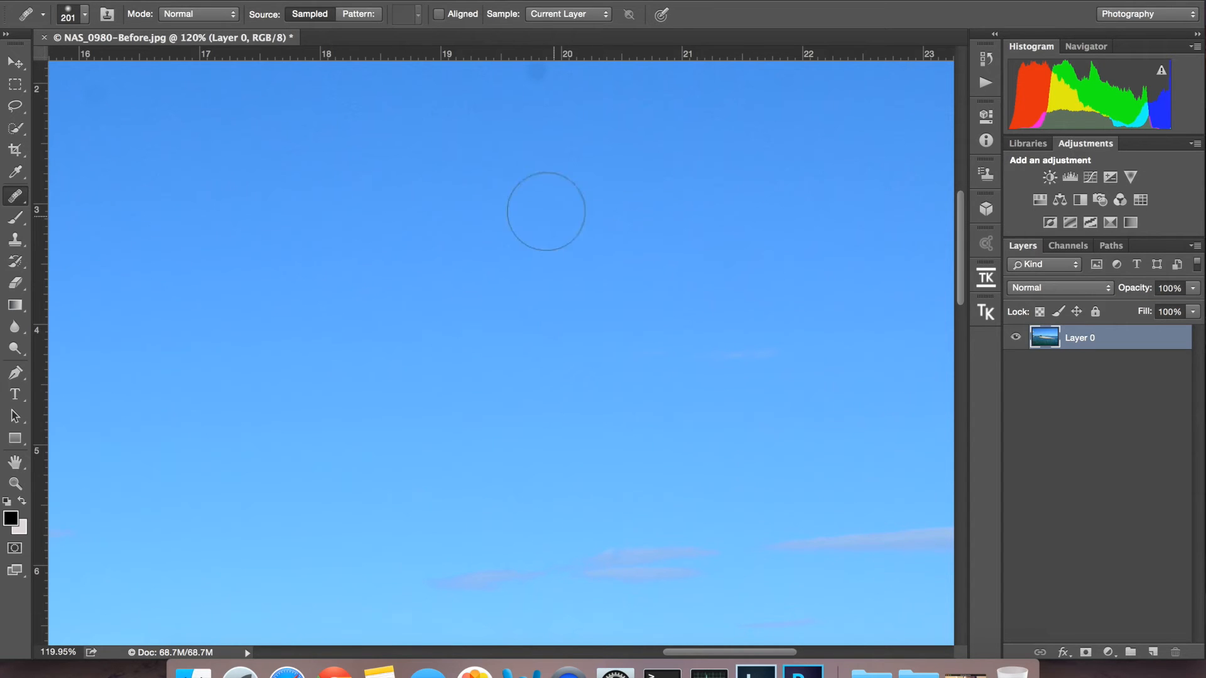
Step: Sample clean sky nearby and heal the two dust spots in the upper-right sky with the Healing Brush
scroll(550, 342, up, 4)
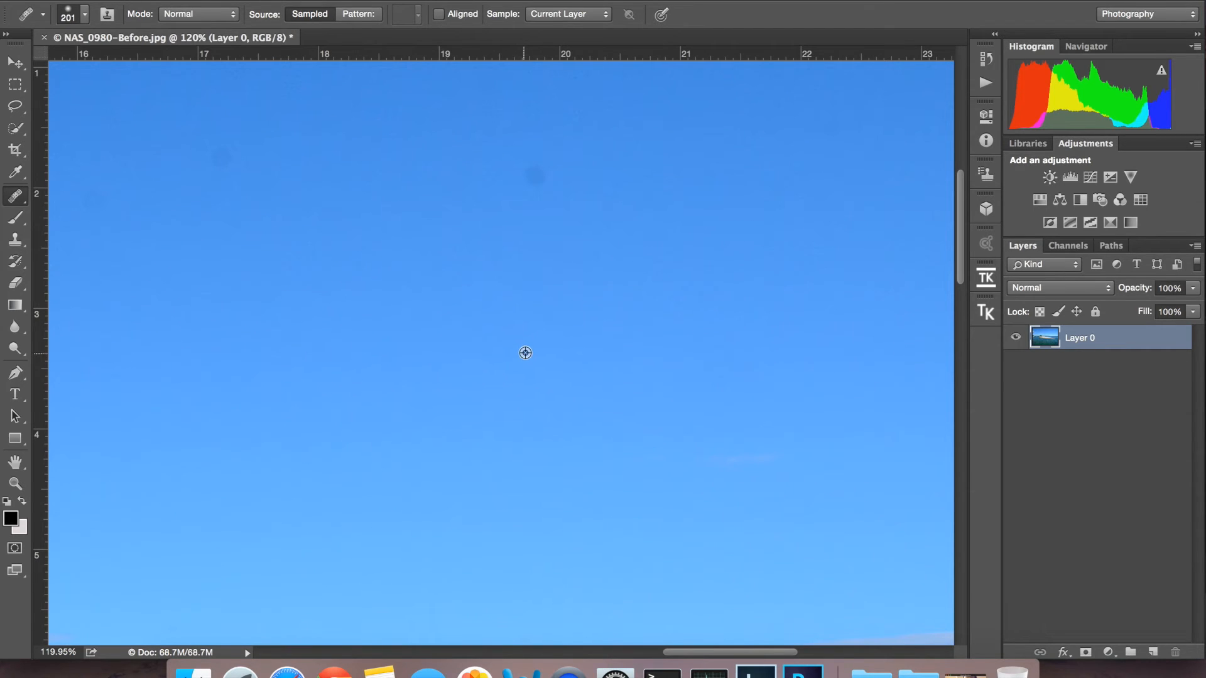
alt+click(436, 276)
click(538, 179)
alt+click(332, 269)
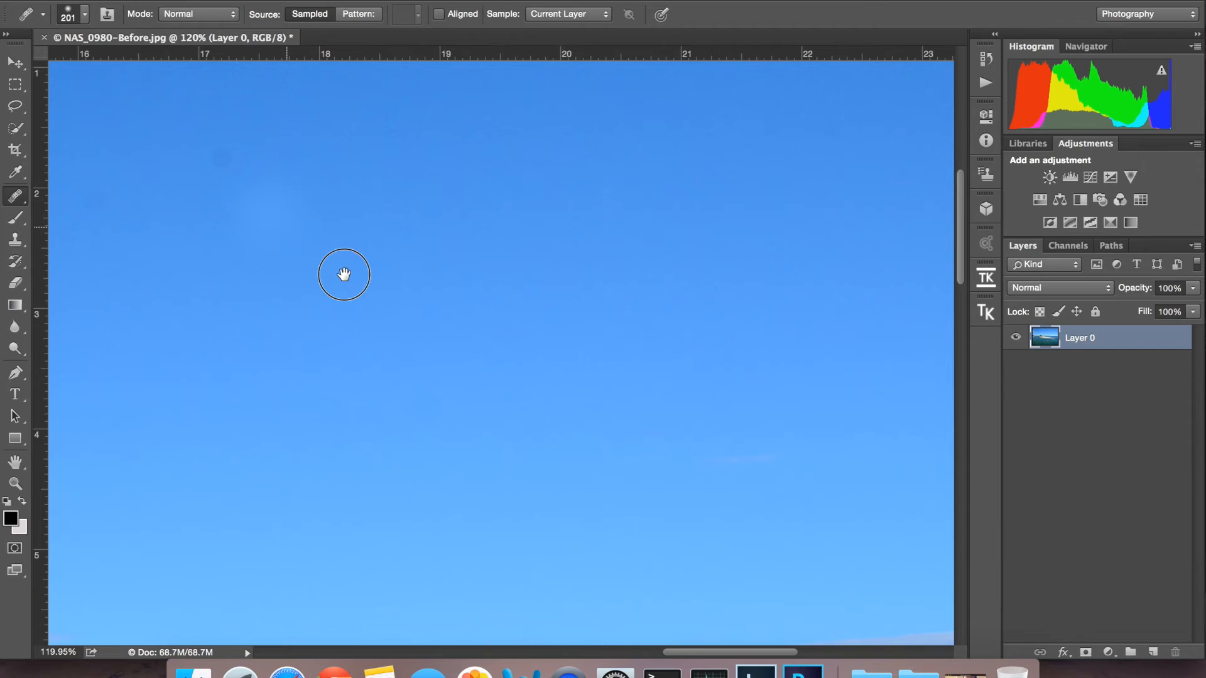
click(256, 167)
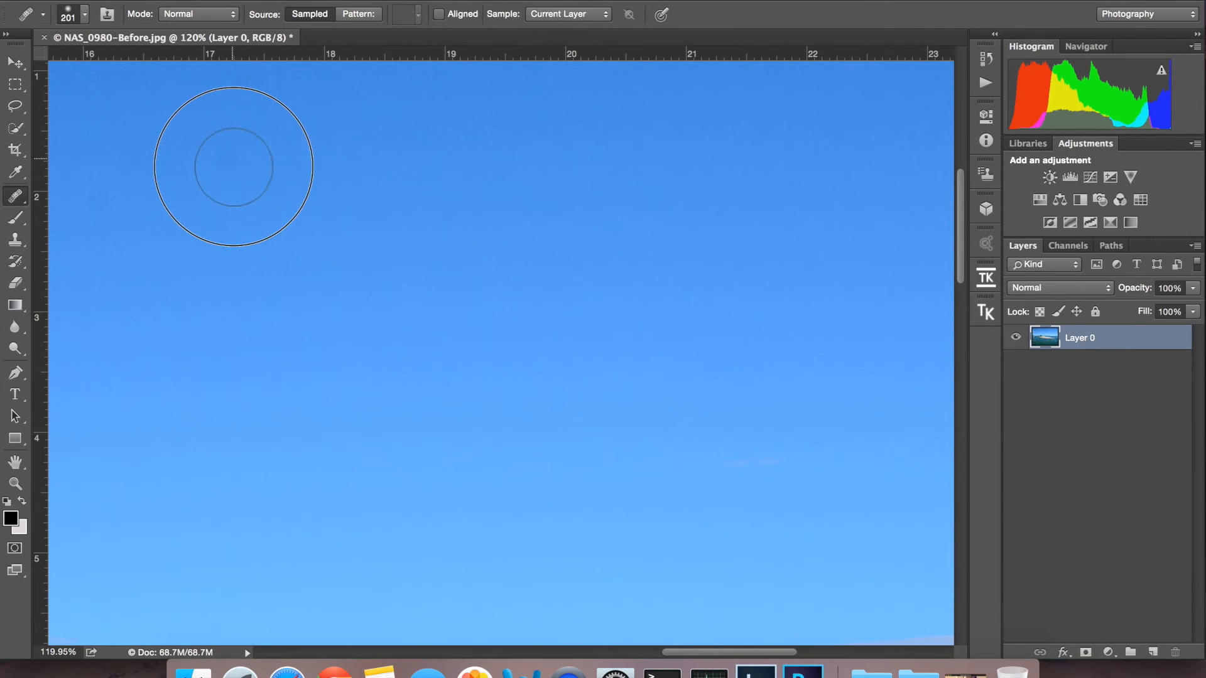
Step: Outline the faint dust spot in the upper sky, right of centre, with the content-aware Patch tool and replace it with clean sky beside it
drag(244, 235, 352, 253)
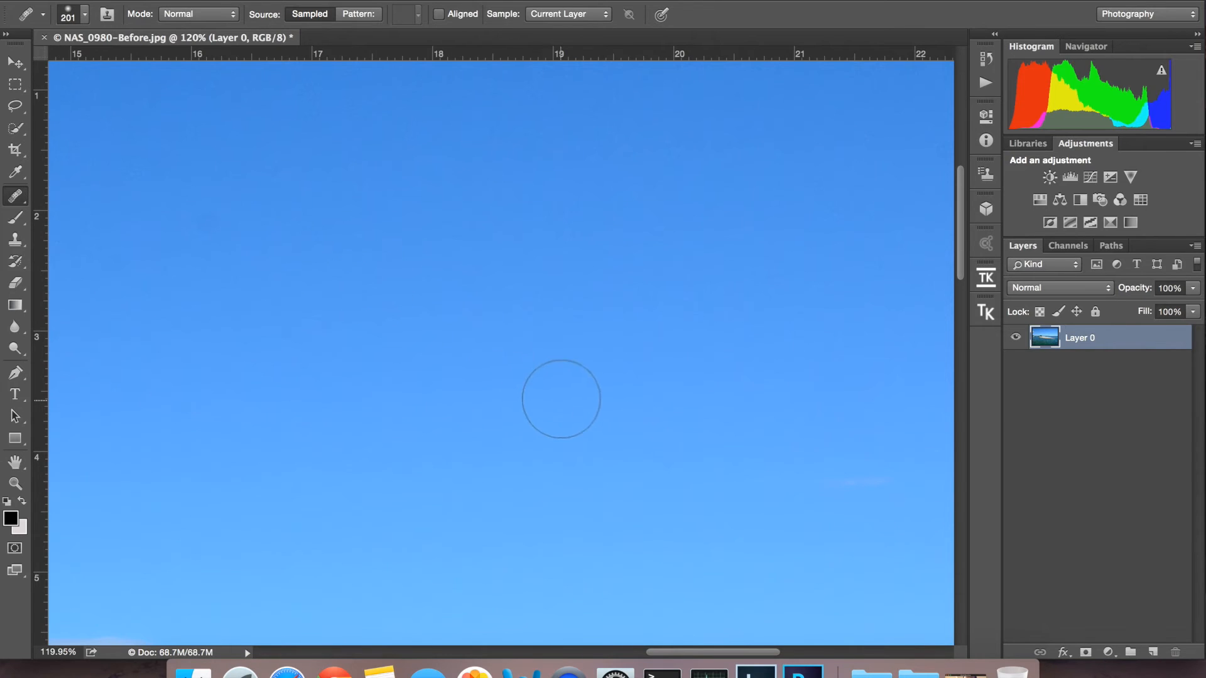
right_click(14, 195)
click(95, 224)
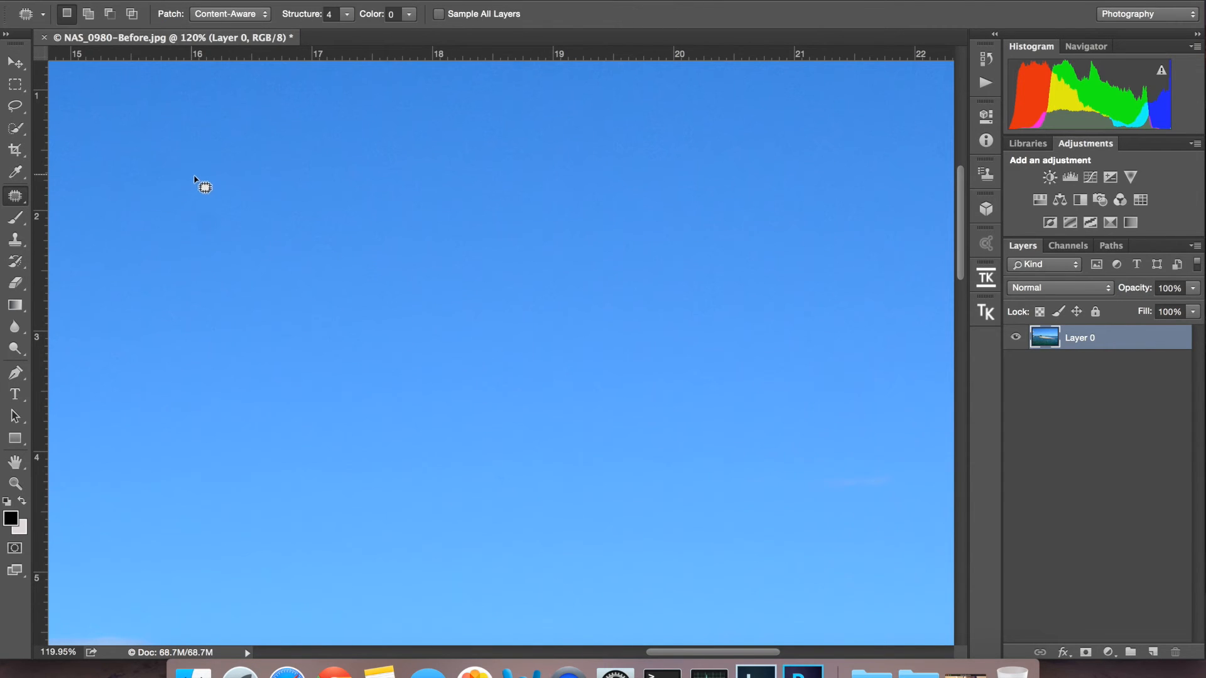
key(space)
drag(388, 328, 449, 344)
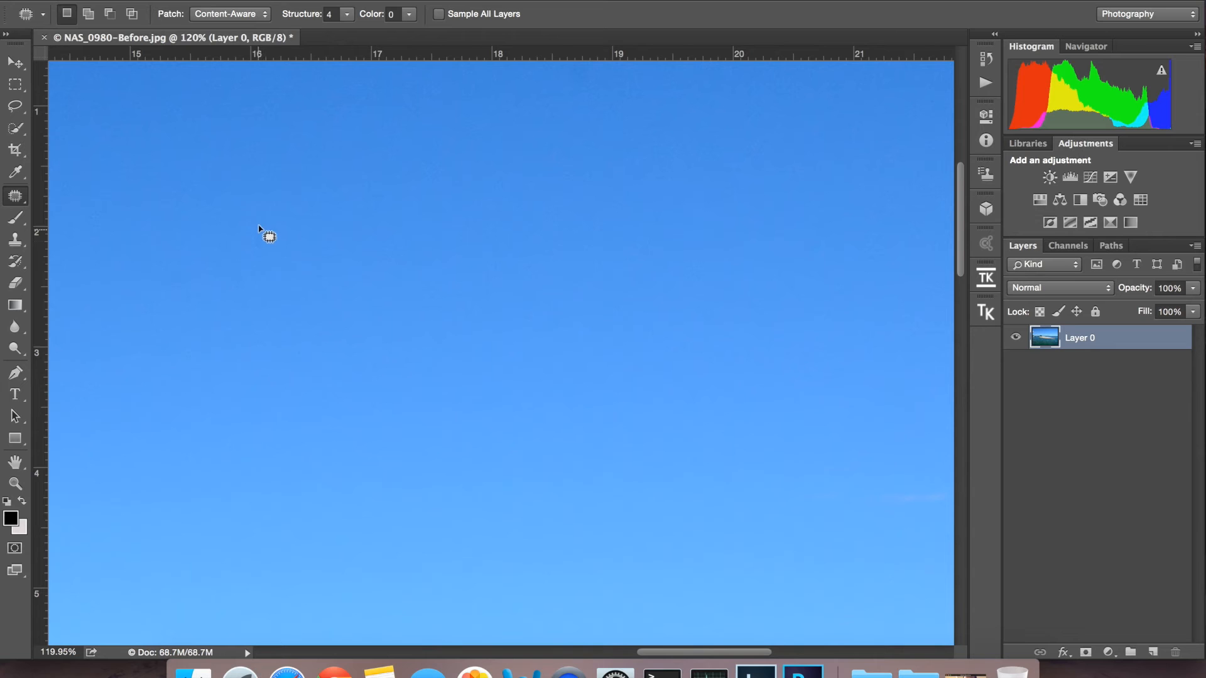
mouse_move(270, 238)
mouse_down()
mouse_move(247, 221)
mouse_move(246, 246)
mouse_move(280, 270)
mouse_move(291, 247)
mouse_move(269, 212)
mouse_up()
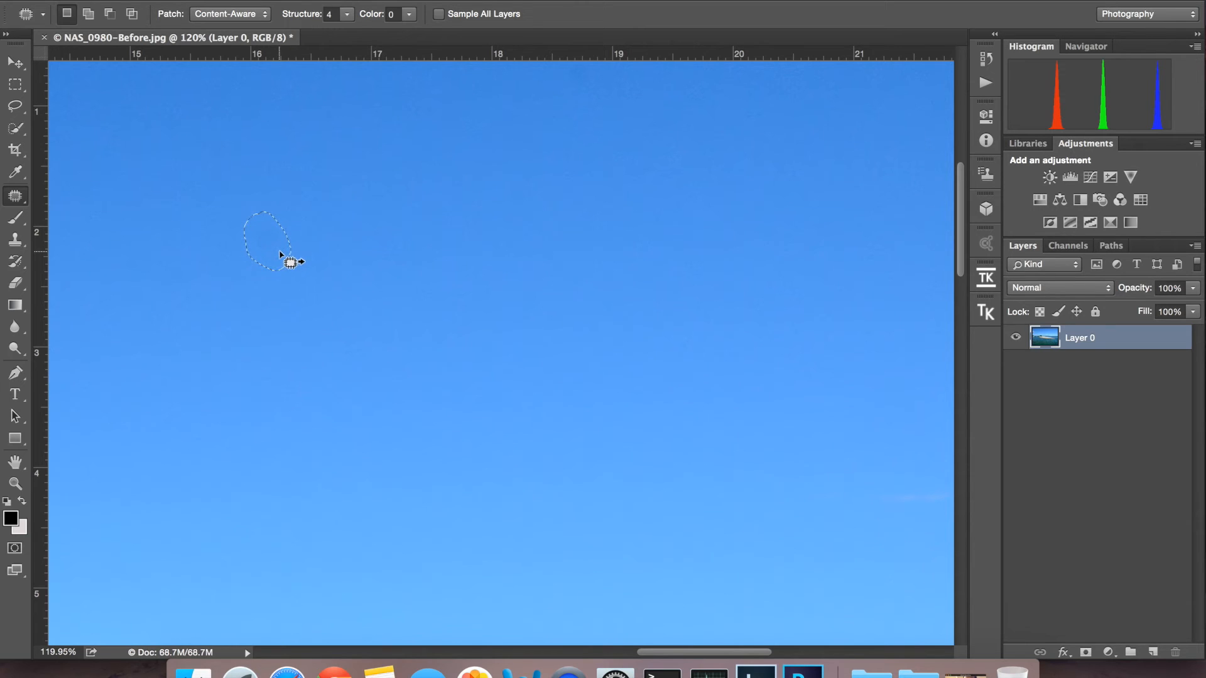
drag(281, 255, 365, 253)
Step: Patch the faint dust spot just above the small cloud over the island with clean sky and clear the selection
key(z)
drag(431, 261, 395, 282)
drag(285, 334, 258, 337)
drag(166, 391, 366, 271)
mouse_move(294, 298)
mouse_down()
mouse_move(425, 304)
mouse_move(311, 309)
mouse_up()
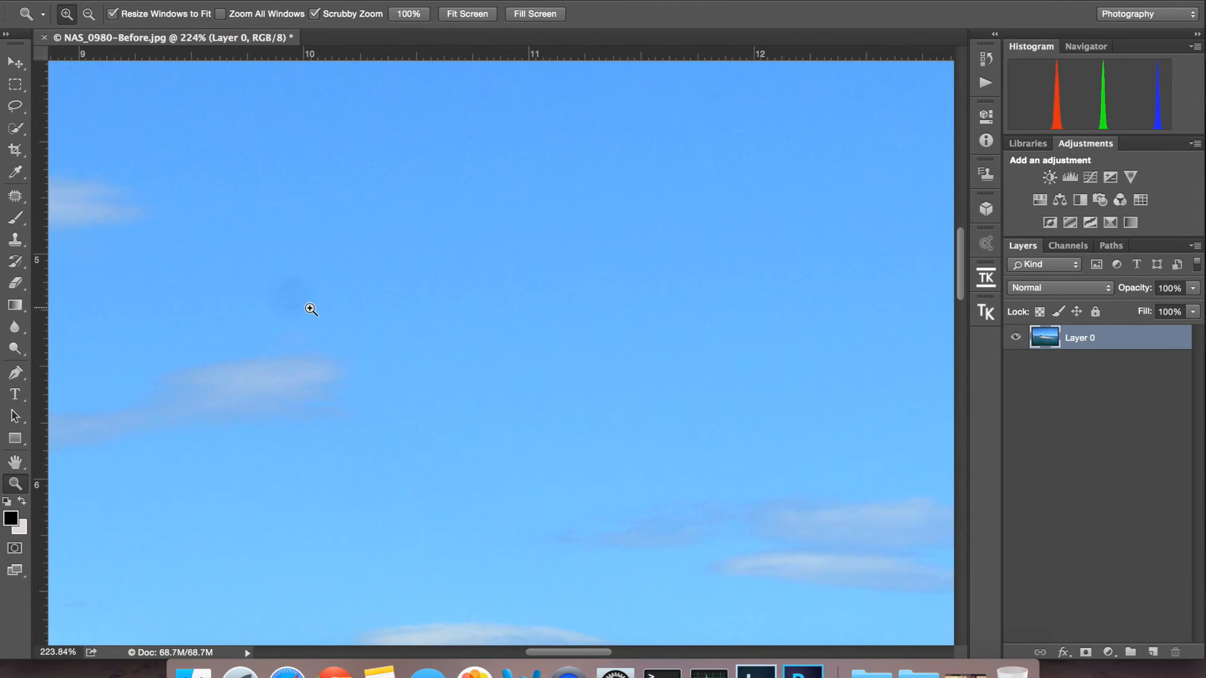
click(19, 198)
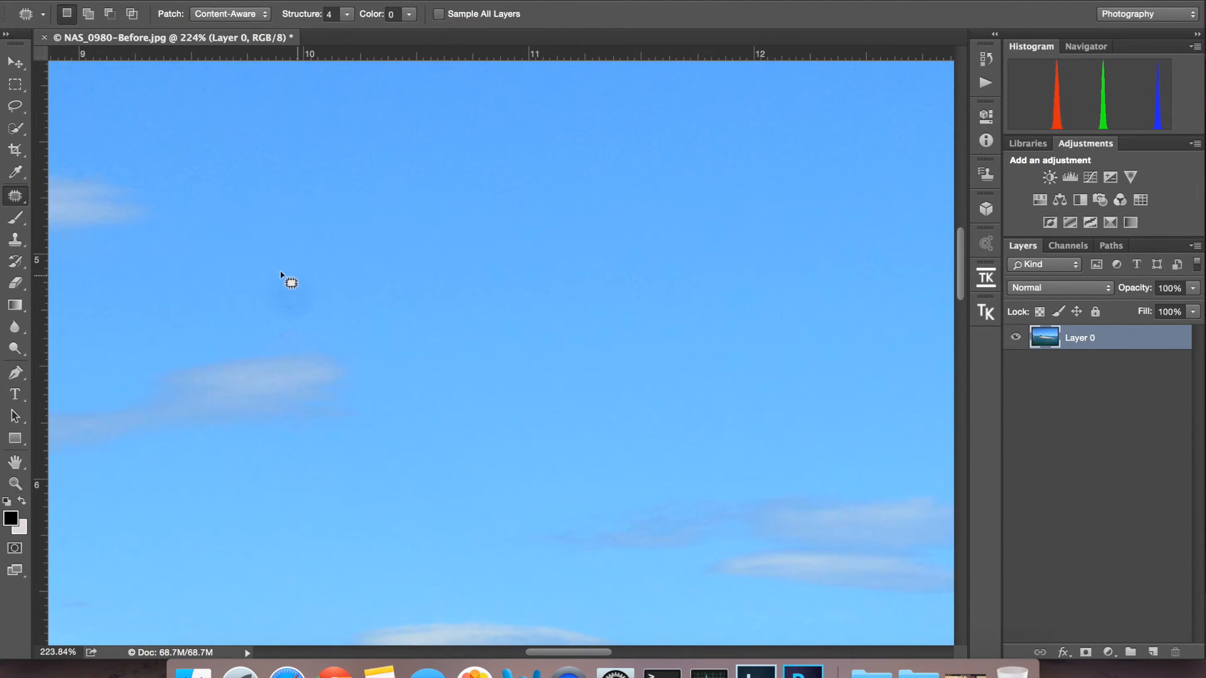
mouse_move(270, 266)
mouse_down()
mouse_move(266, 306)
mouse_move(280, 326)
mouse_move(299, 326)
mouse_move(318, 322)
mouse_move(334, 292)
mouse_move(297, 263)
mouse_up()
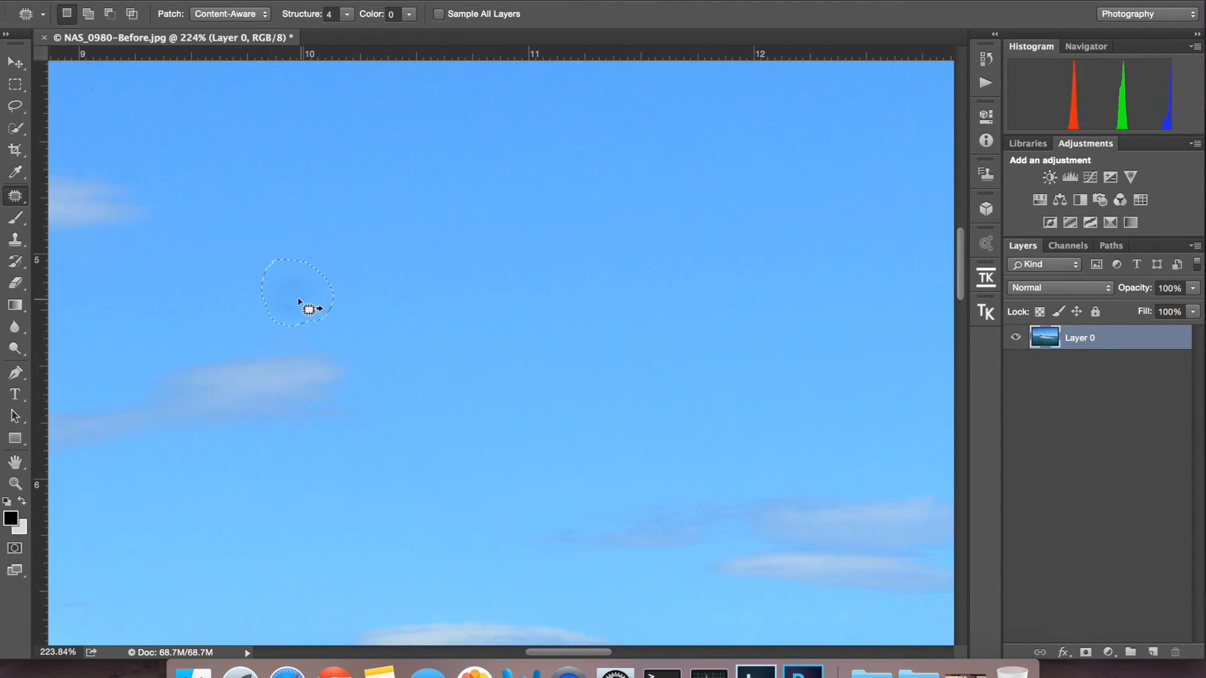
drag(334, 287, 442, 251)
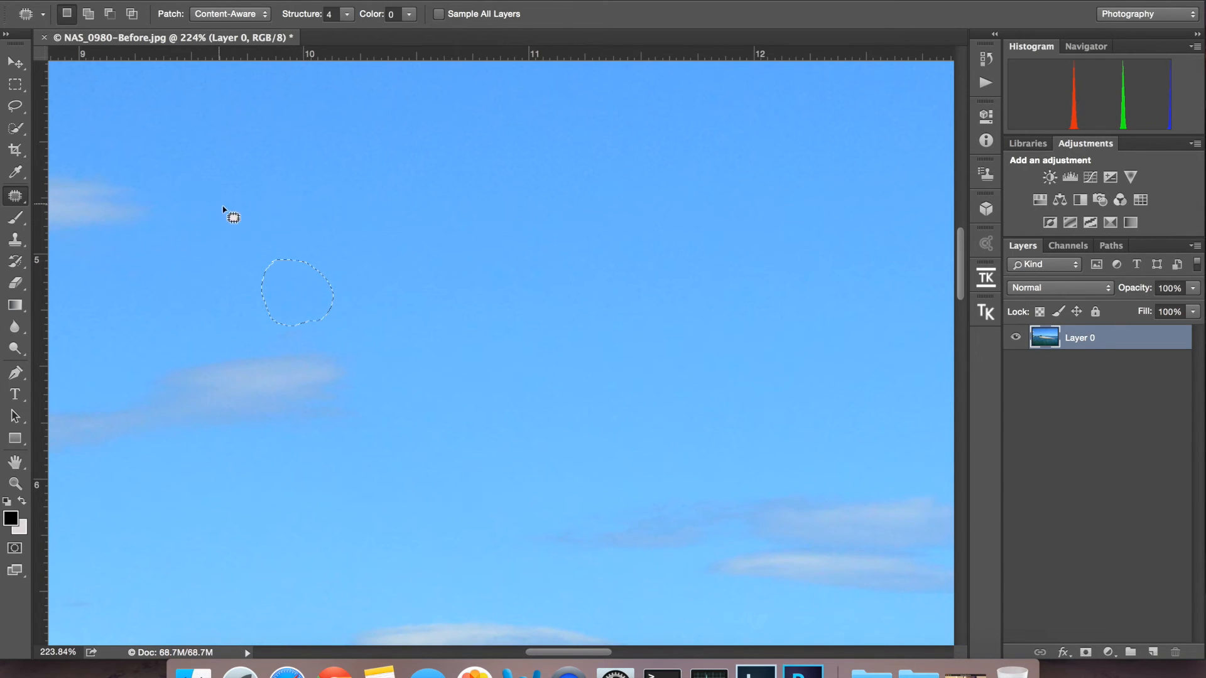
key(super+d)
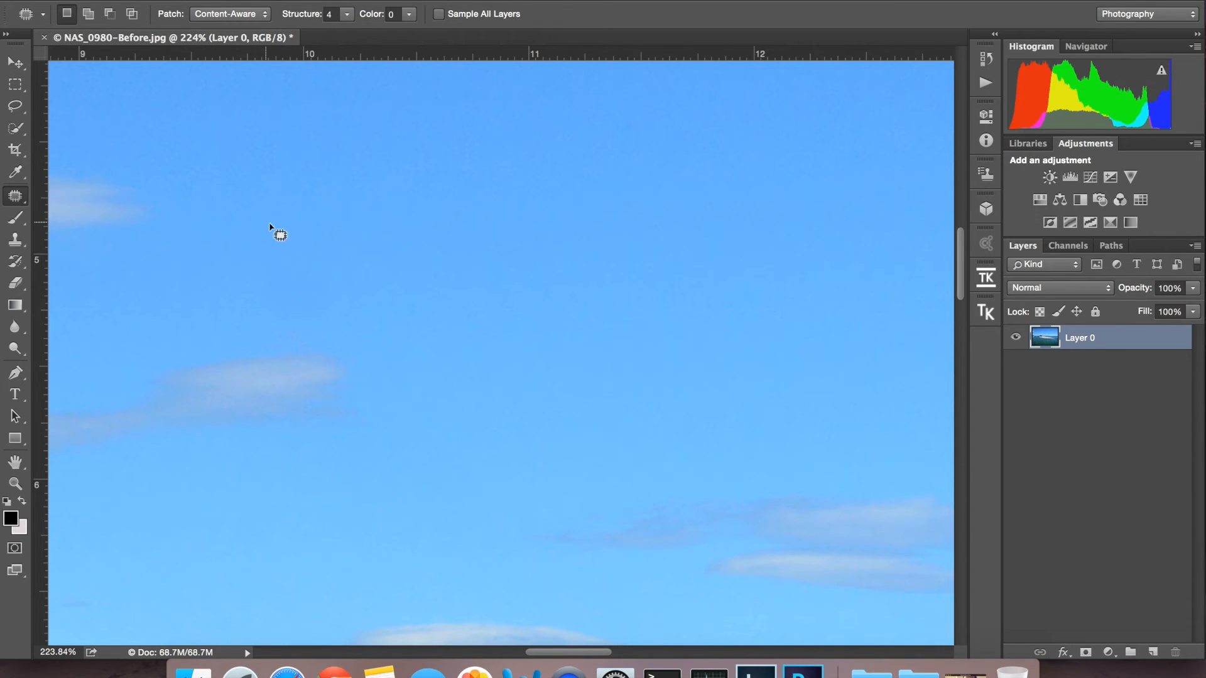
Step: Try the Clone Stamp at 90% opacity and 90% flow on the dust spot in the upper-left sky
key(z)
drag(315, 244, 320, 112)
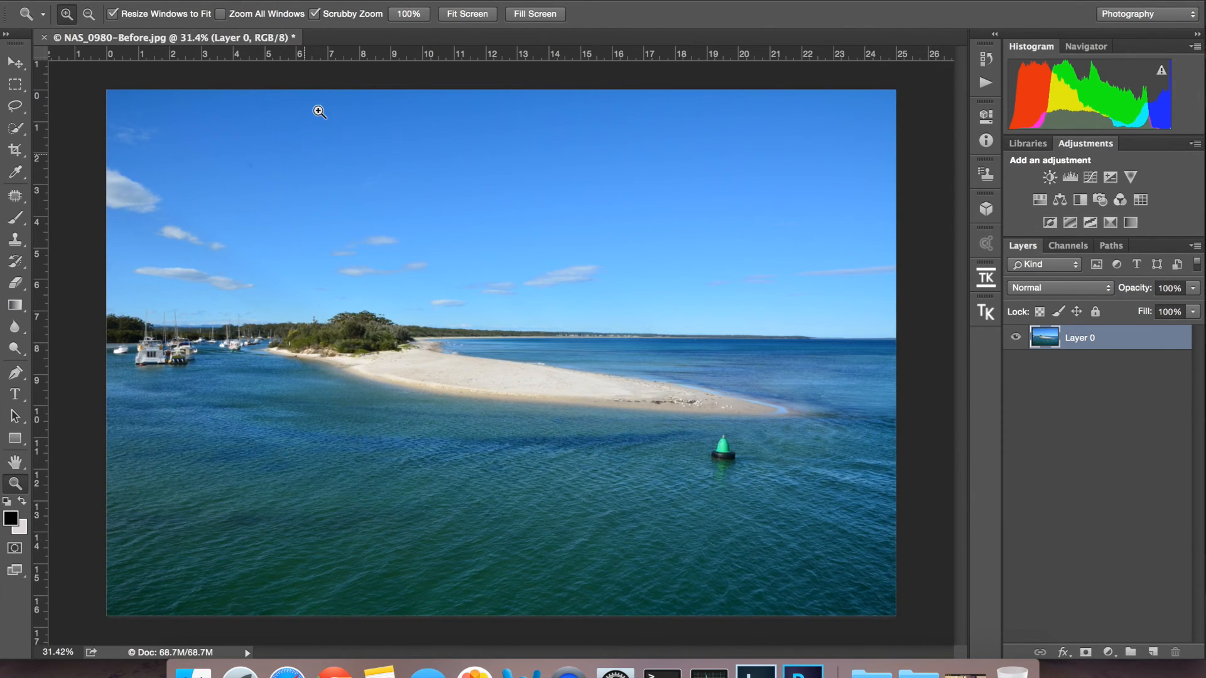
drag(252, 140, 249, 195)
drag(230, 210, 328, 288)
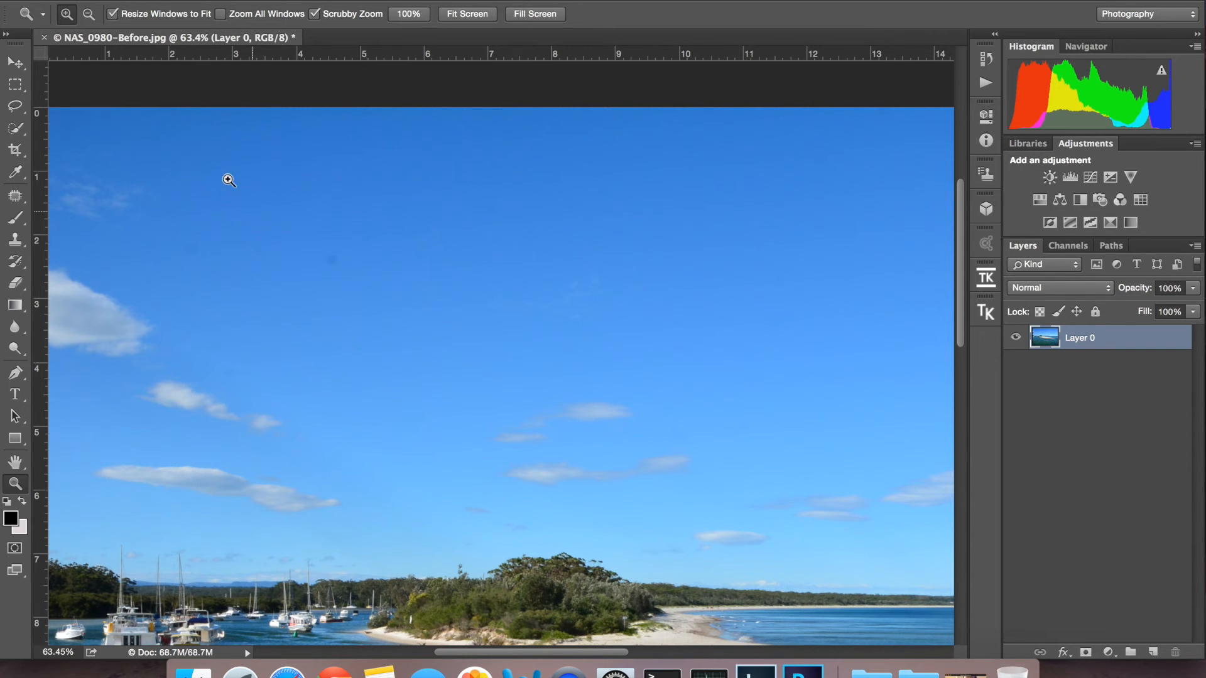
click(21, 242)
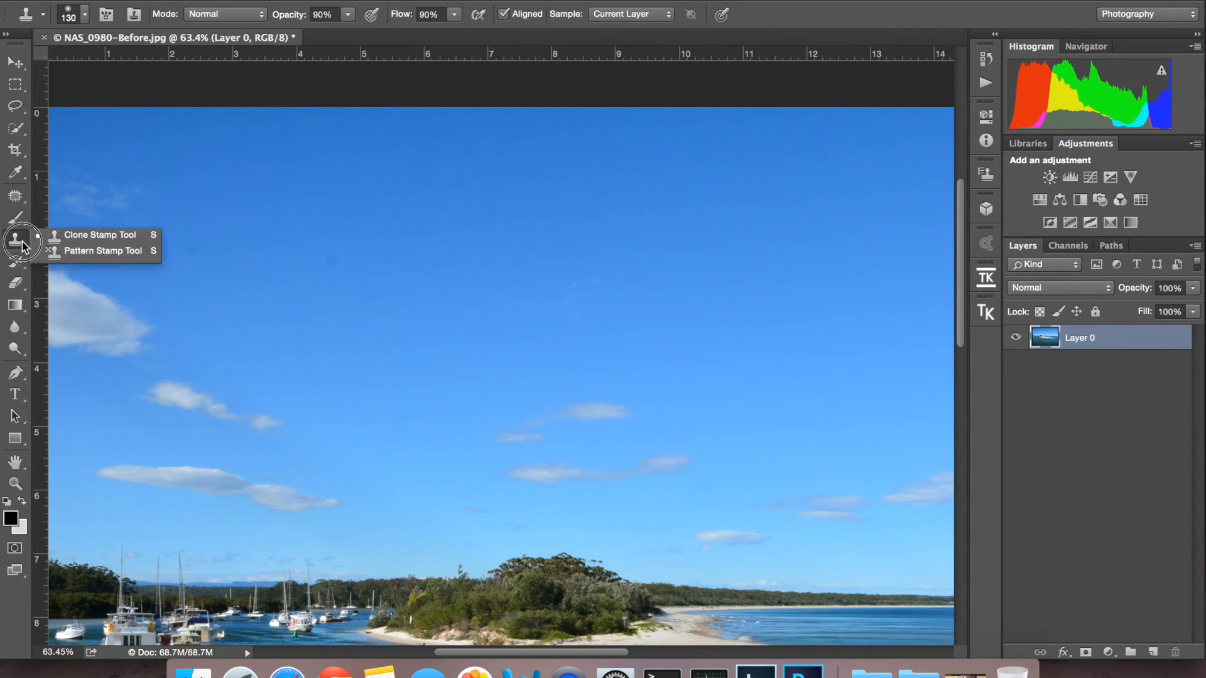
drag(21, 243, 54, 238)
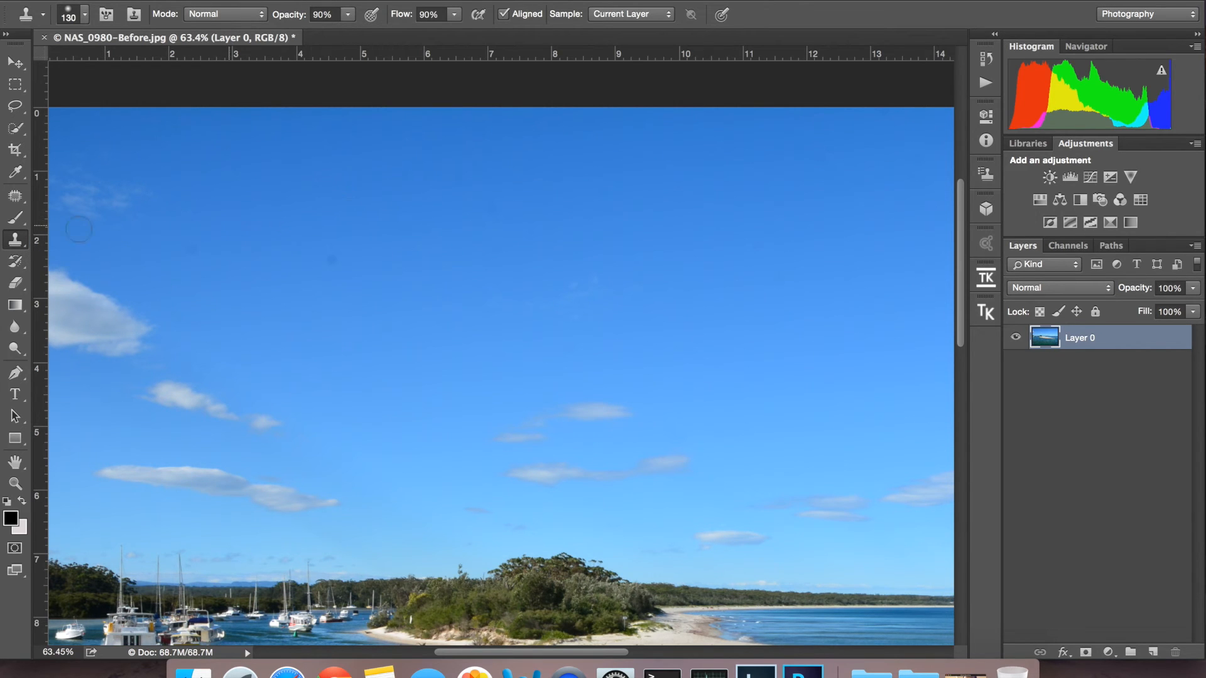
drag(19, 198, 74, 207)
click(17, 242)
drag(333, 261, 344, 261)
alt+click(330, 258)
Step: Heal the two remaining dust spots in the upper-left sky with the Healing Brush
click(15, 195)
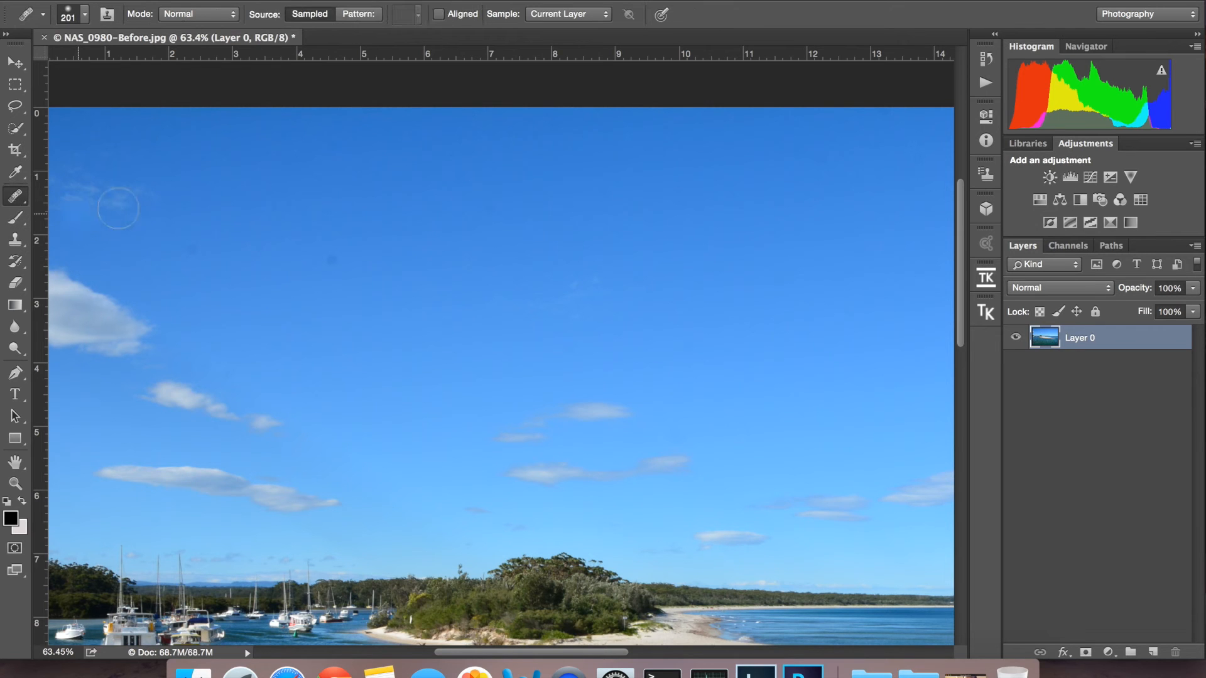
drag(195, 256, 241, 280)
drag(327, 270, 389, 253)
click(398, 350)
Step: Inspect the sky from the upper-left corner across to the horizon for remaining dust spots
drag(571, 401, 775, 455)
drag(305, 291, 447, 331)
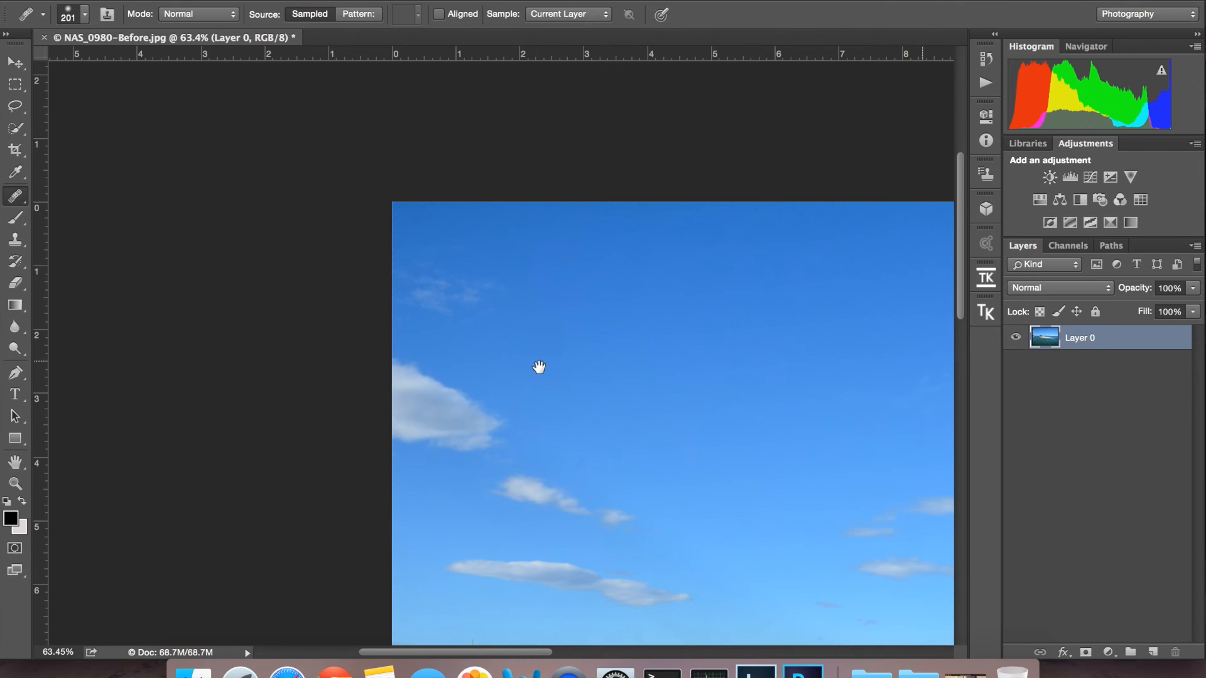
mouse_move(581, 370)
mouse_down()
mouse_move(419, 221)
mouse_move(262, 153)
mouse_up()
drag(427, 229, 365, 175)
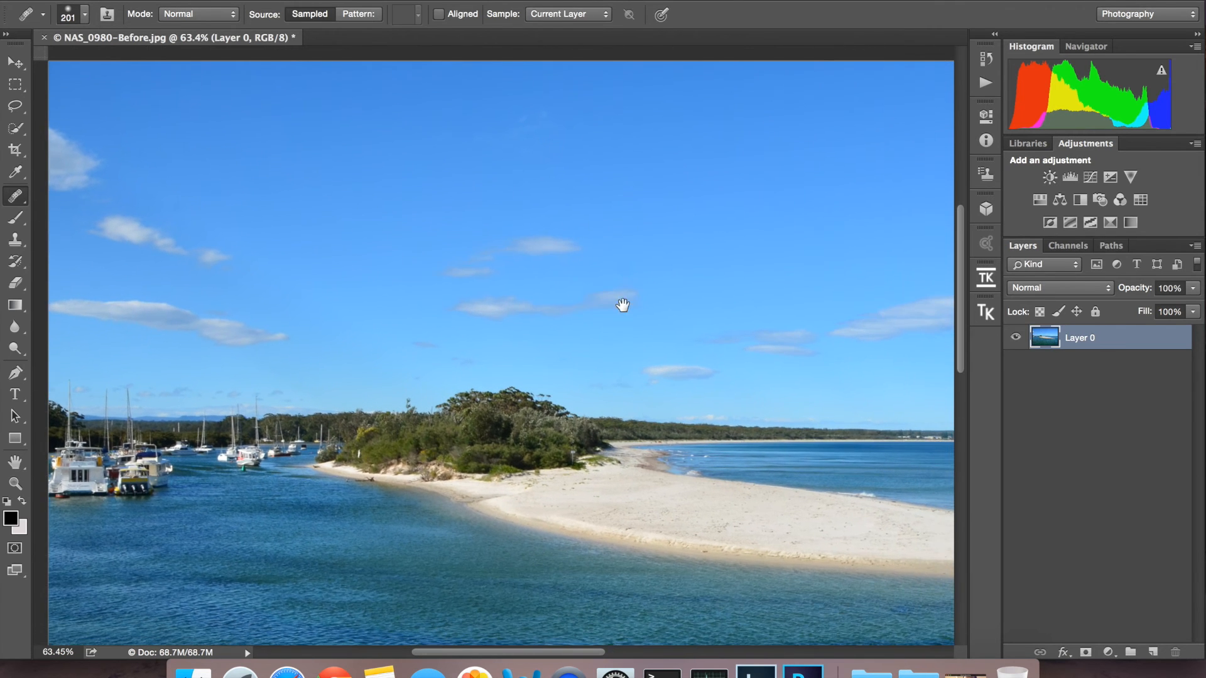
mouse_move(791, 326)
mouse_down()
mouse_move(484, 310)
mouse_move(403, 331)
mouse_up()
mouse_move(660, 283)
mouse_down()
mouse_move(512, 319)
mouse_move(288, 333)
mouse_up()
mouse_move(446, 318)
mouse_down()
mouse_move(350, 318)
mouse_move(457, 398)
mouse_move(554, 415)
mouse_move(732, 501)
mouse_move(497, 455)
mouse_move(358, 449)
mouse_move(719, 360)
mouse_move(506, 334)
mouse_up()
scroll(638, 344, down, 3)
scroll(637, 344, left, 5)
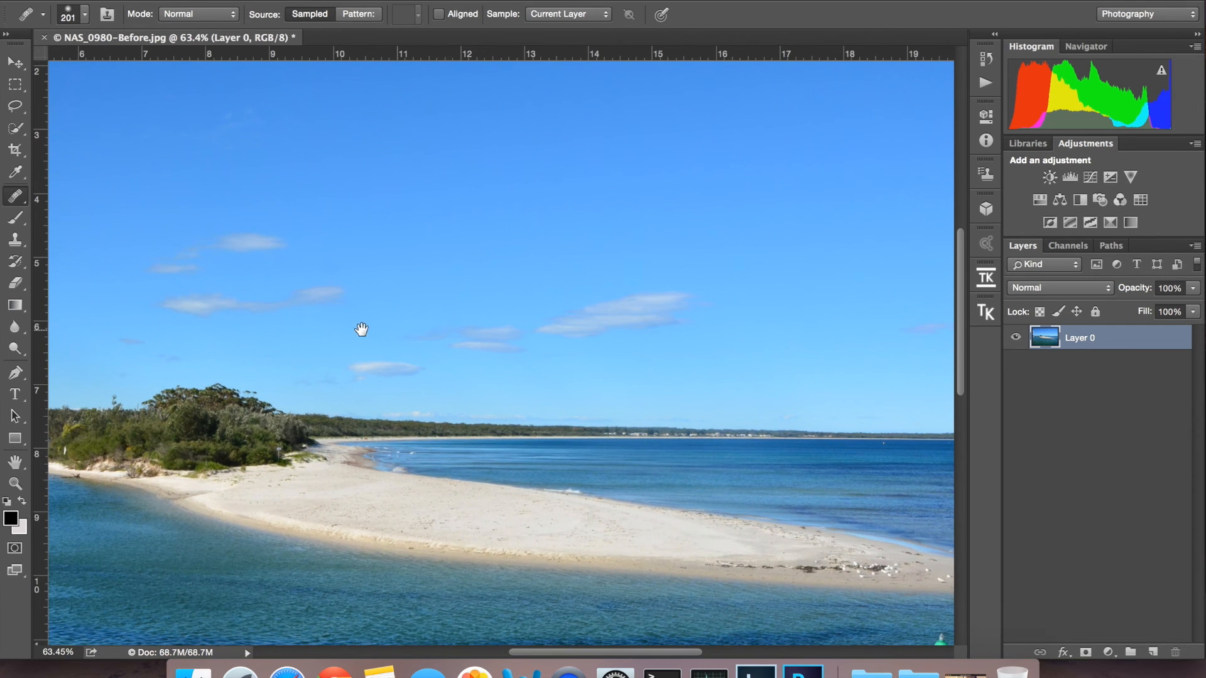
scroll(310, 337, left, 2)
scroll(59, 162, left, 5)
scroll(59, 162, left, 2)
key(super+r)
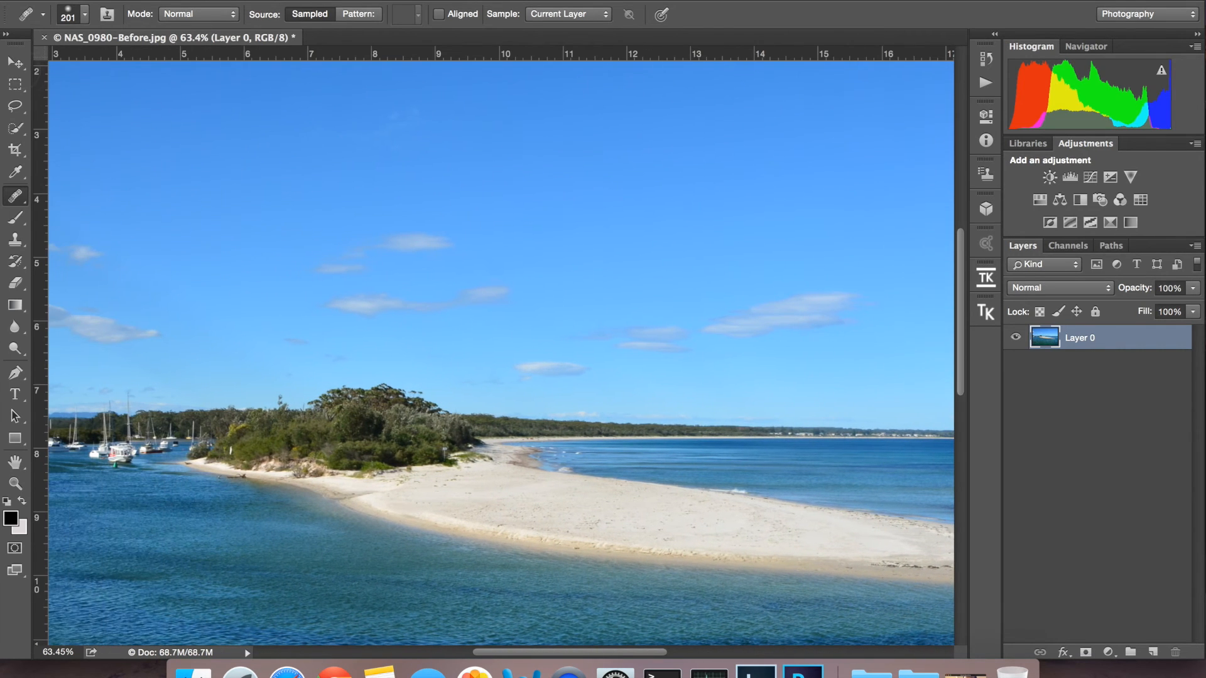
Step: Bring the whole sandbar photo back into view and activate the Move tool
click(16, 63)
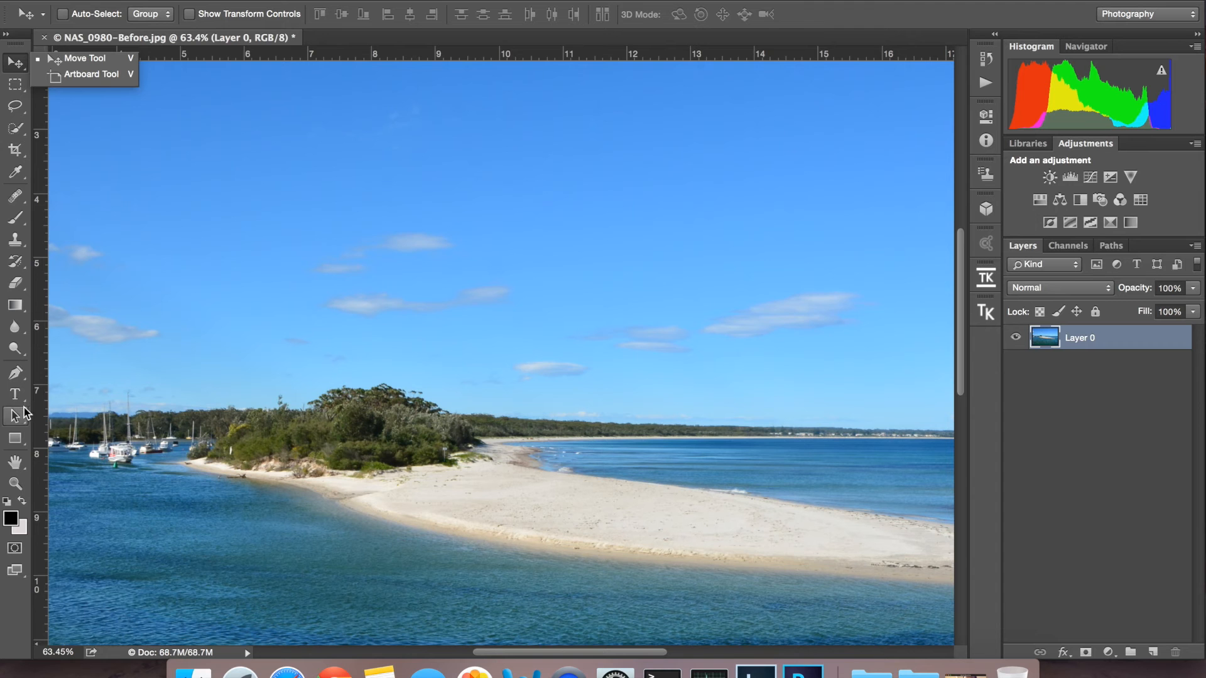
click(23, 488)
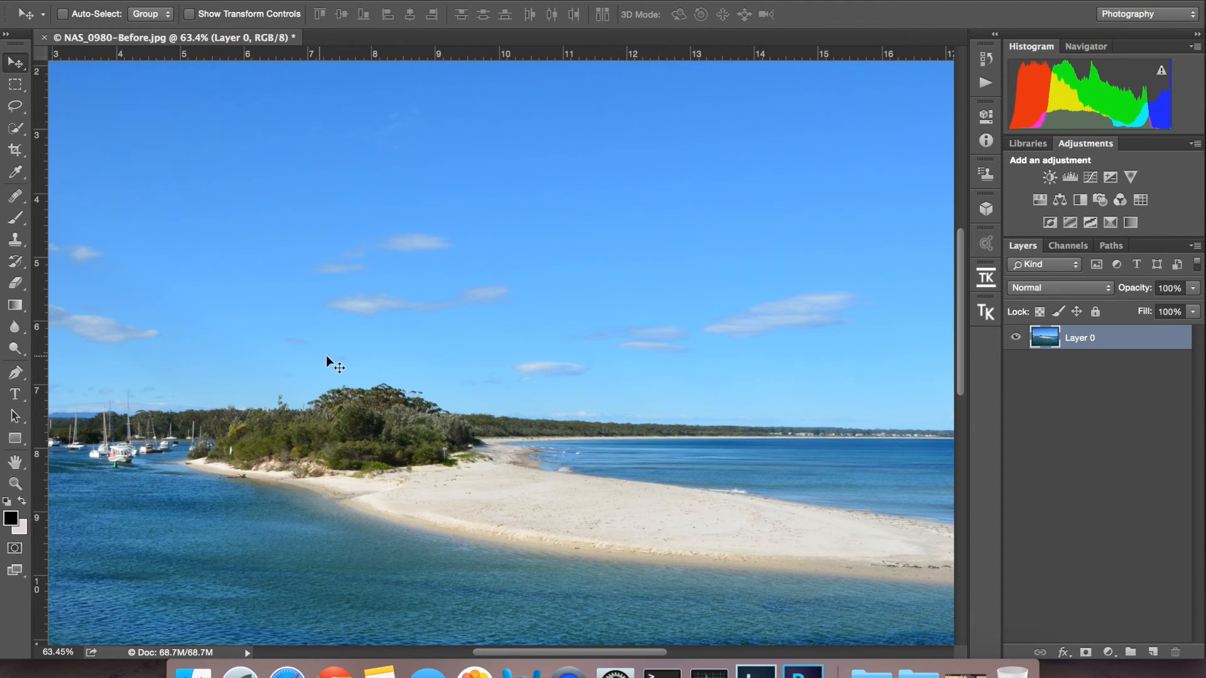
click(16, 483)
drag(324, 347, 261, 344)
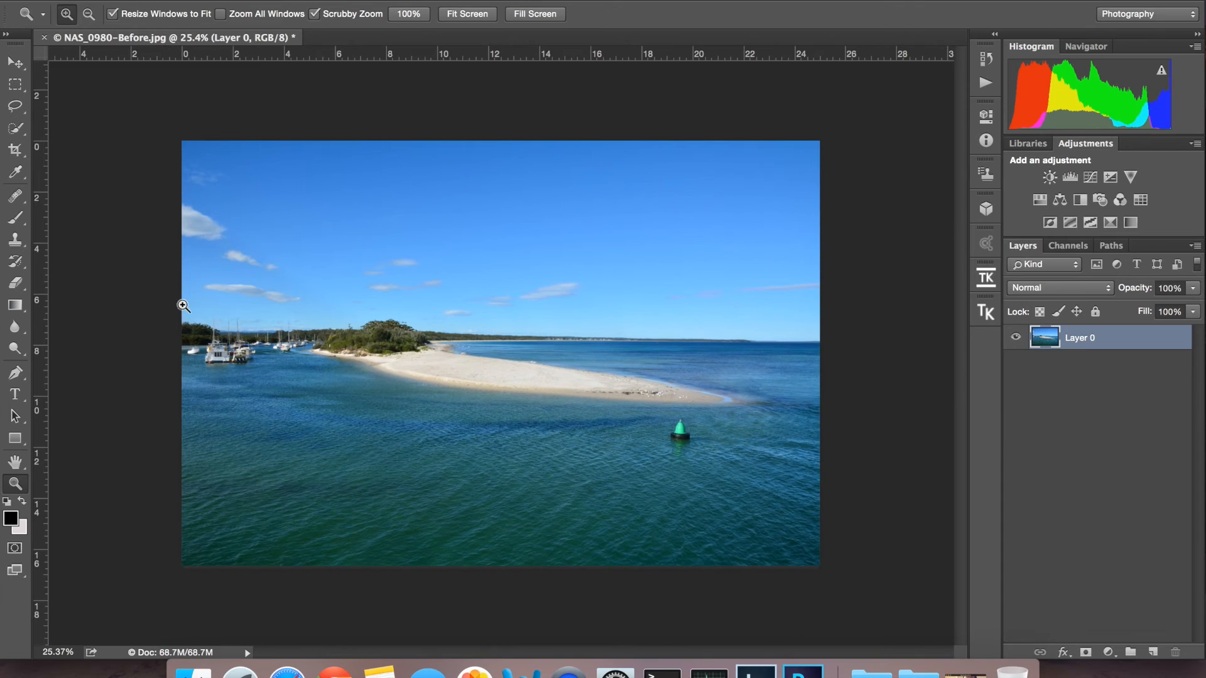
click(16, 63)
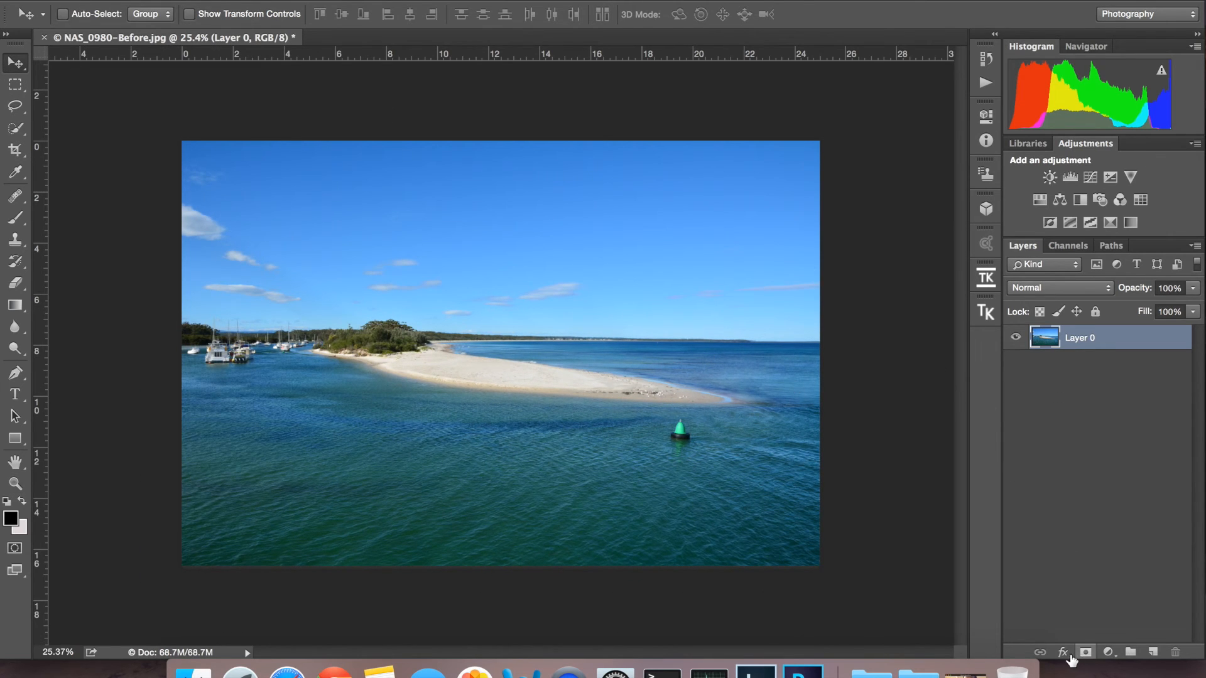
Step: Try a Brightness/Contrast adjustment layer with brightness at -112 and at 120, and delete the layer
click(1110, 653)
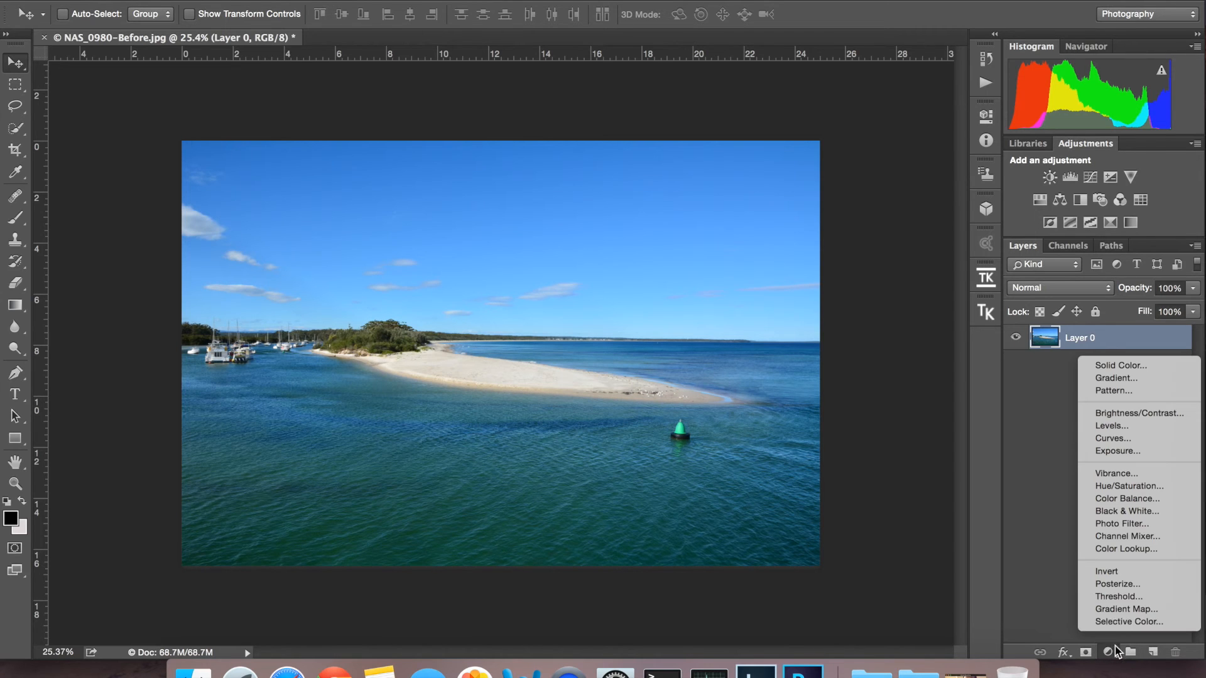
click(1143, 413)
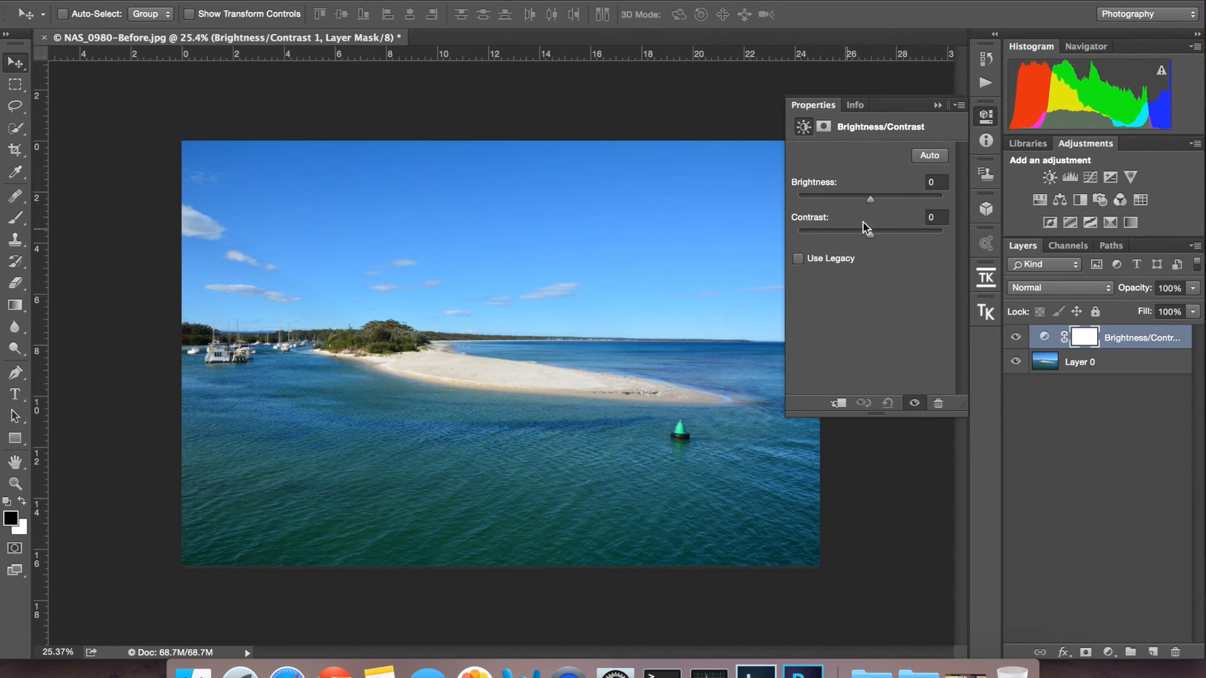
drag(871, 199, 817, 201)
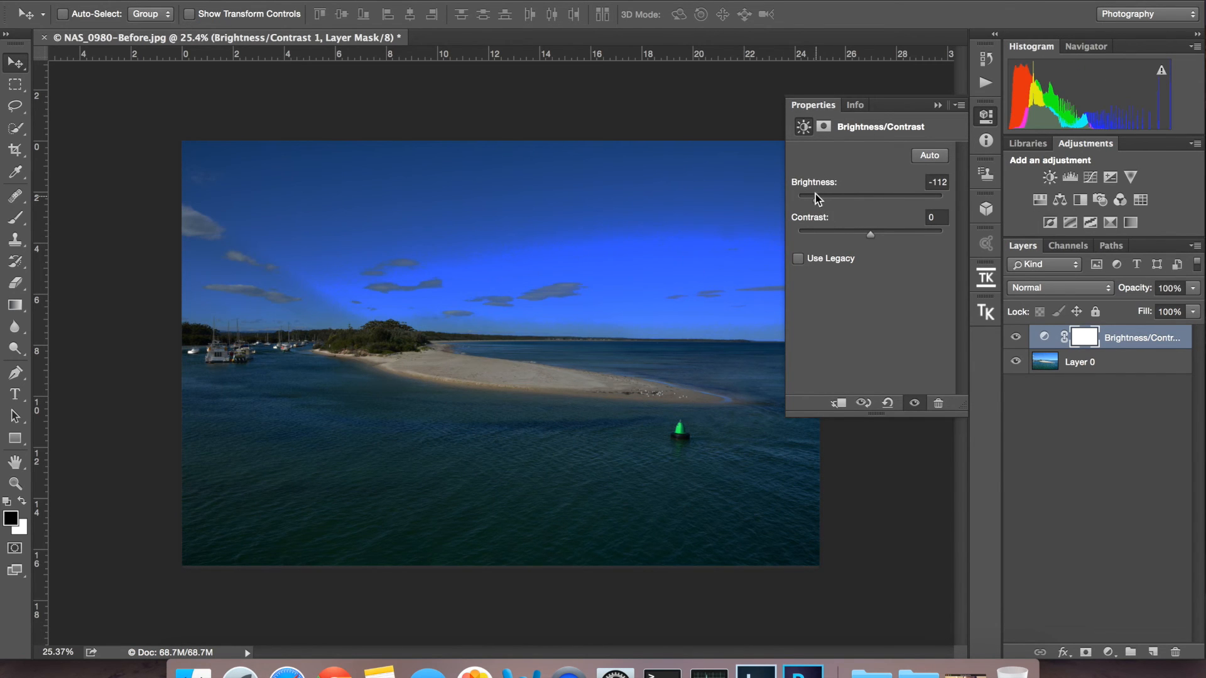
drag(820, 199, 928, 201)
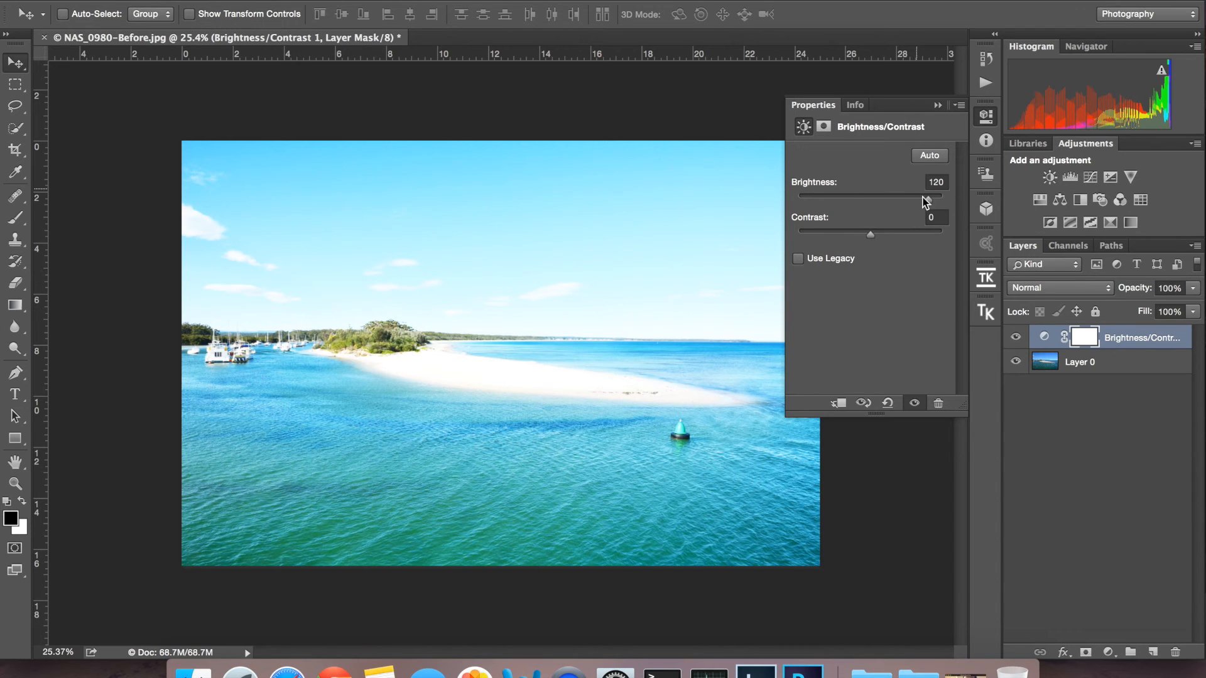
click(938, 106)
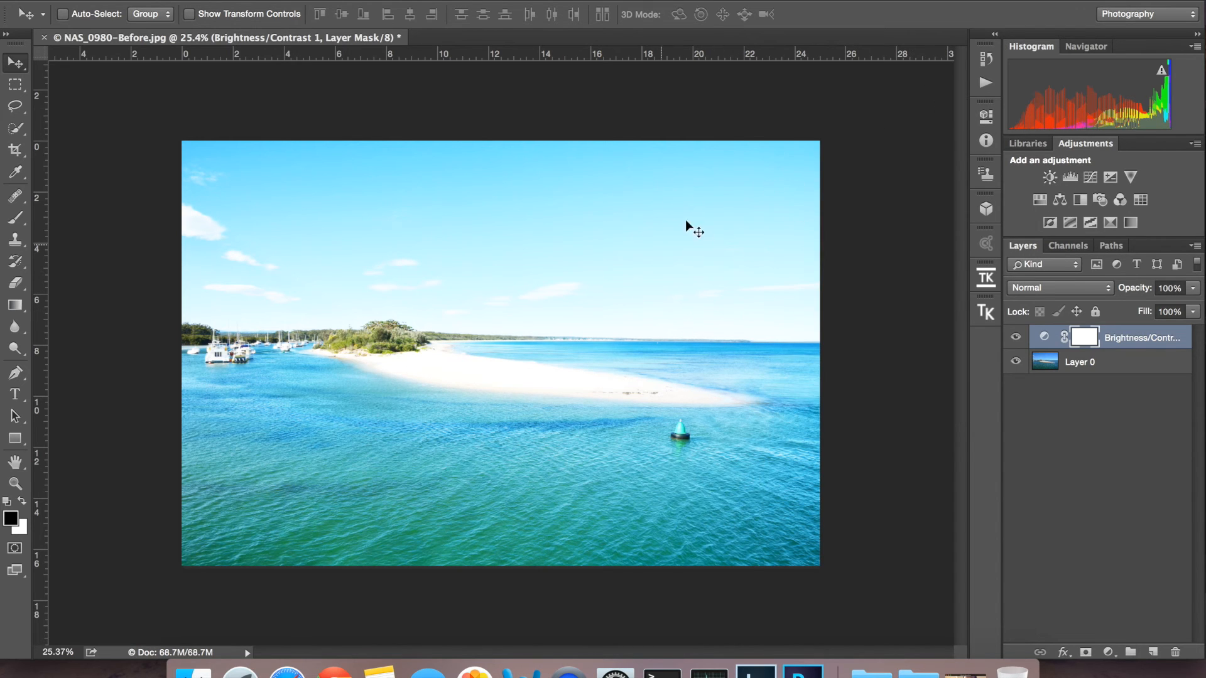
drag(1114, 342, 1176, 651)
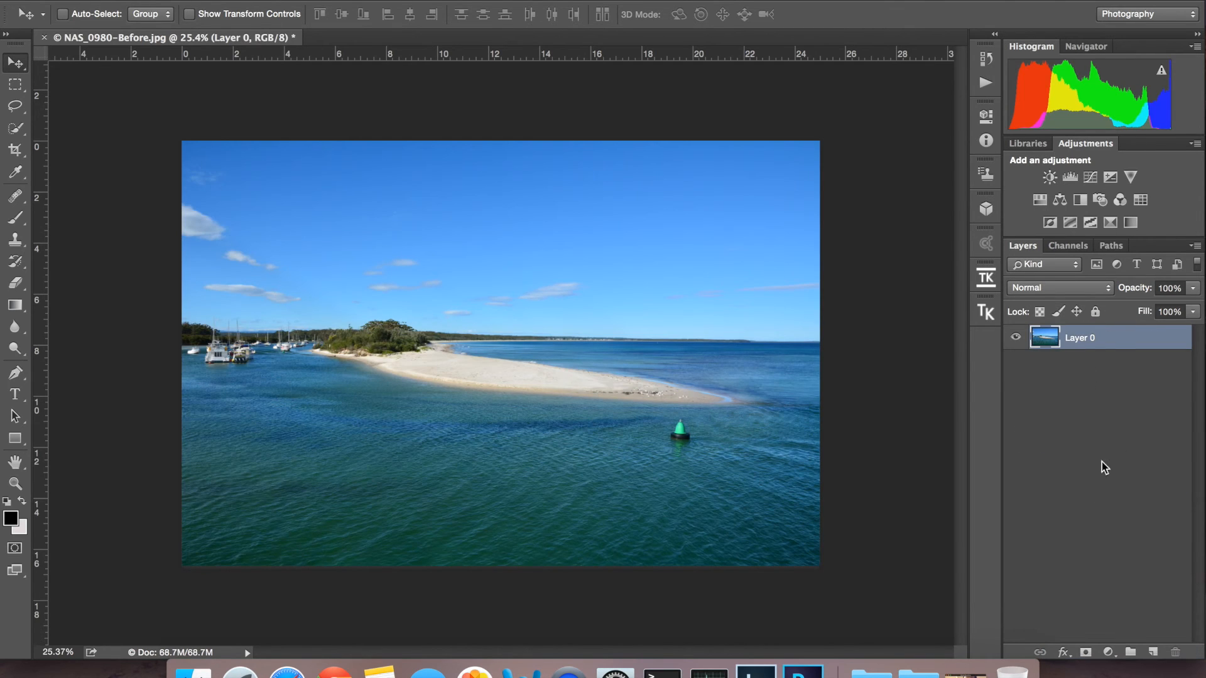
Step: Try a Curves adjustment layer with a steep S-curve, darkening shadows and lifting input 172 to output 206, and delete the layer
click(1108, 651)
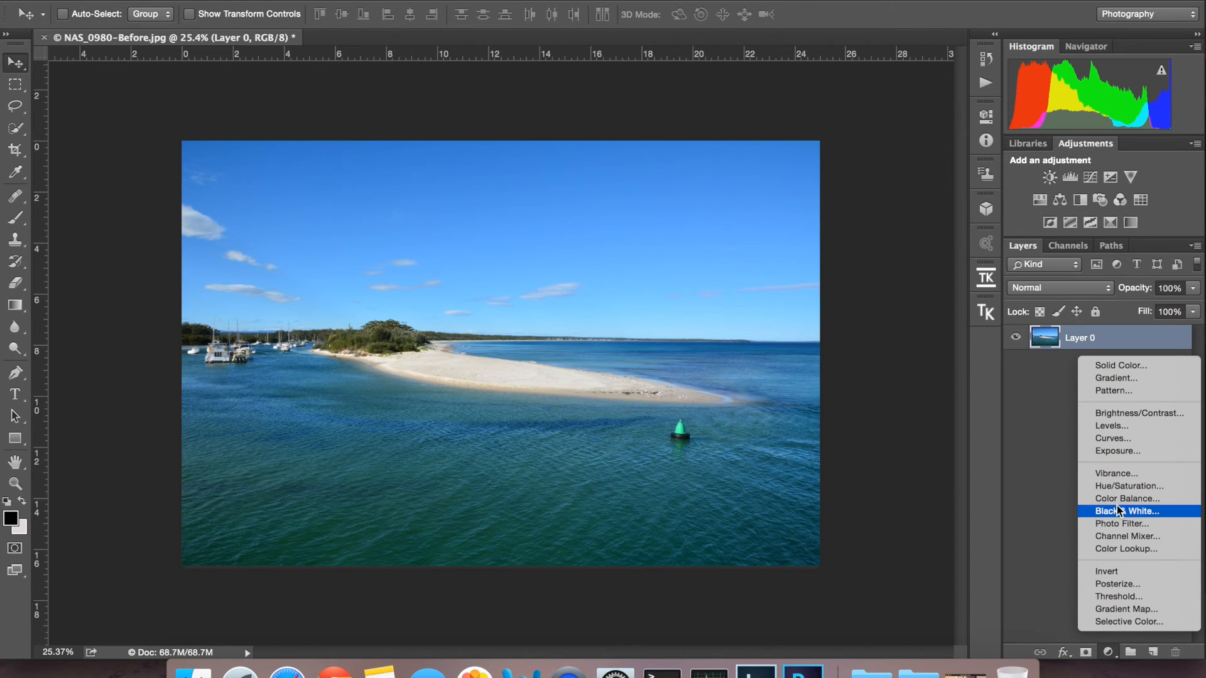
click(1124, 414)
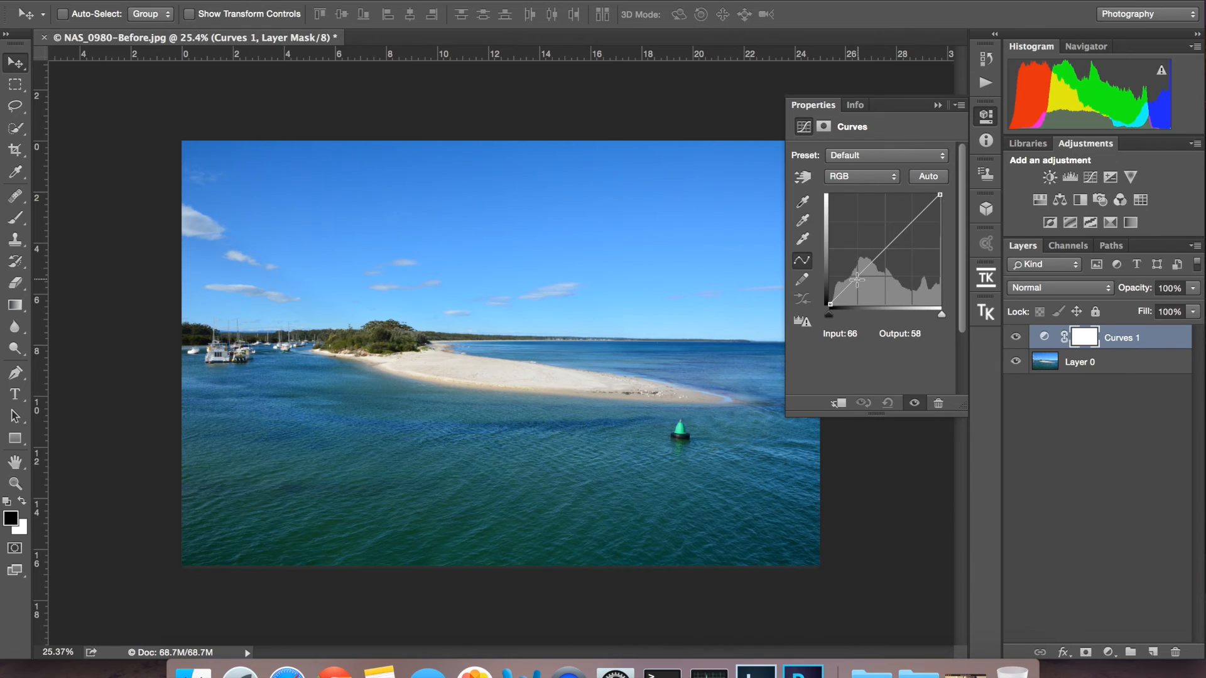
drag(853, 284, 871, 300)
drag(912, 243, 901, 218)
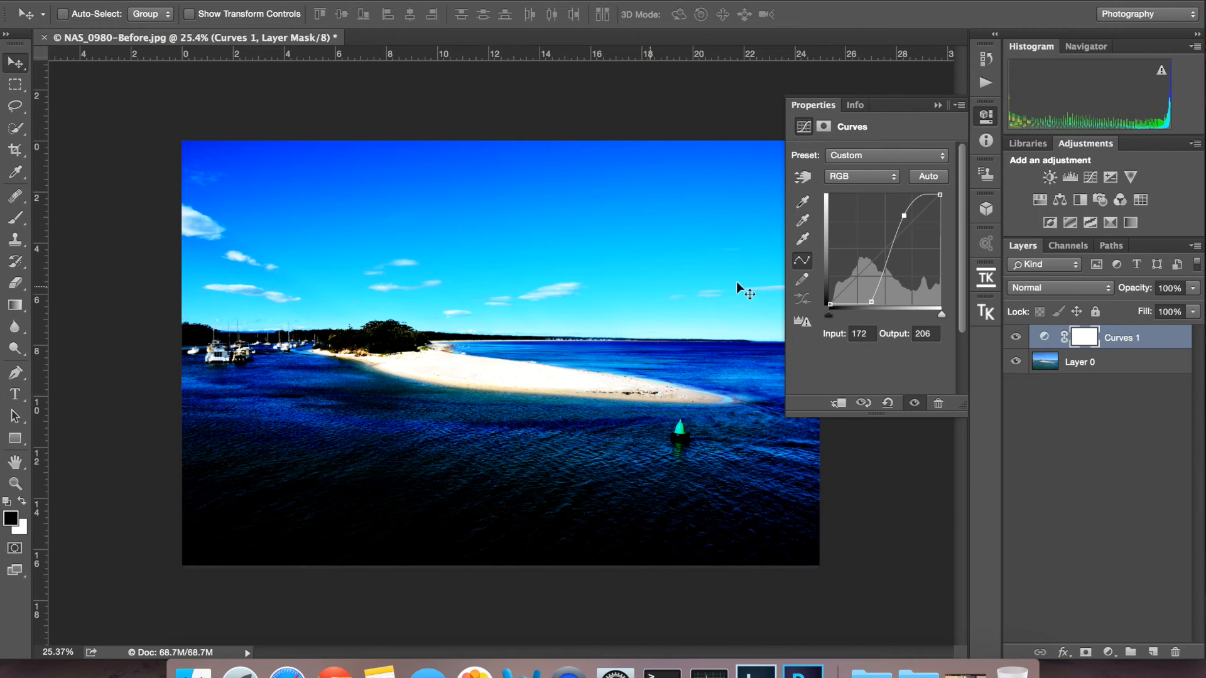
click(937, 105)
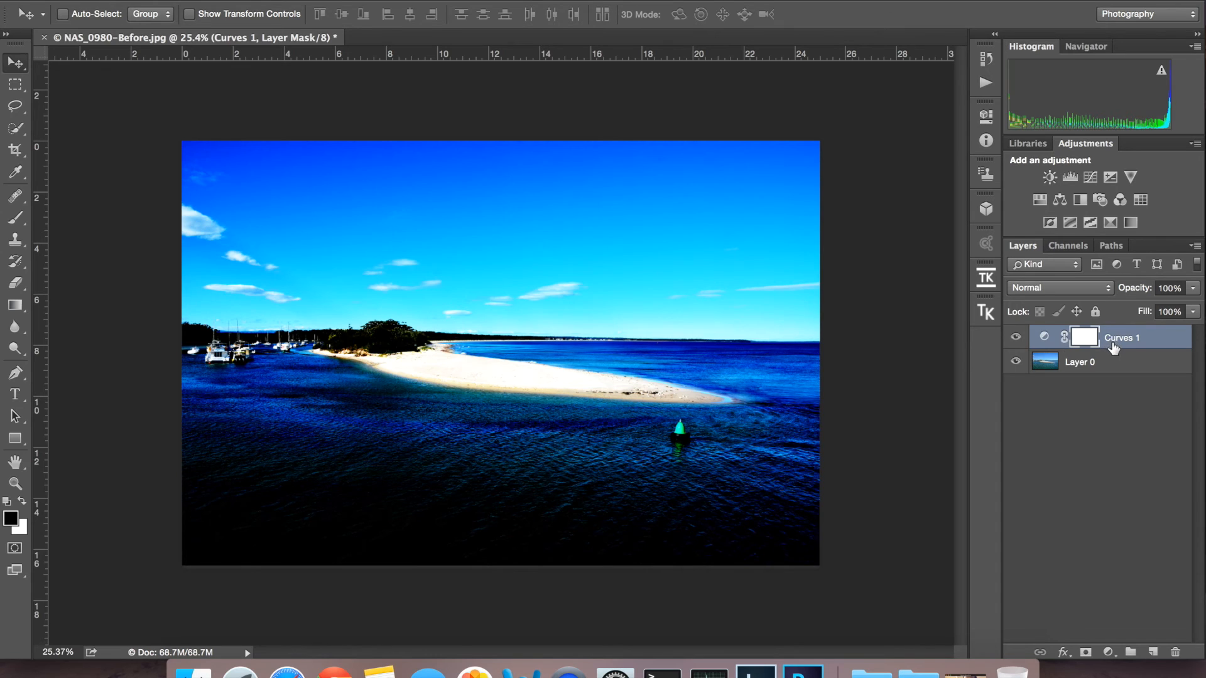
click(1109, 653)
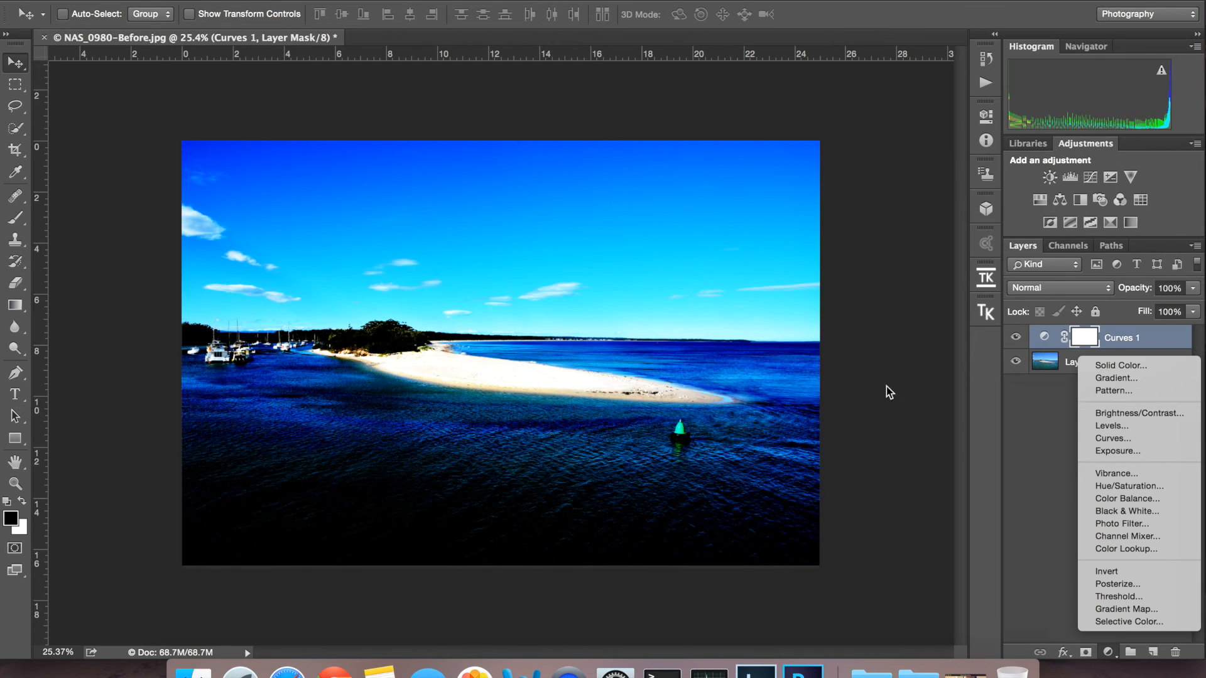
click(842, 314)
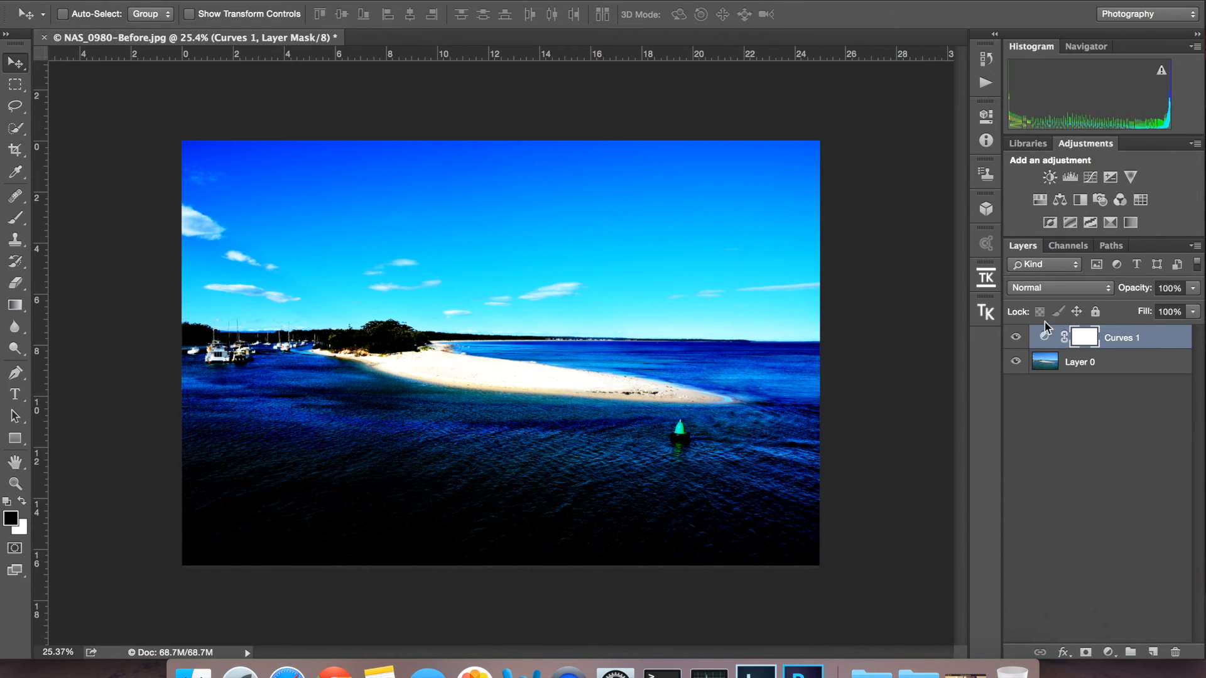
drag(1140, 342, 1175, 652)
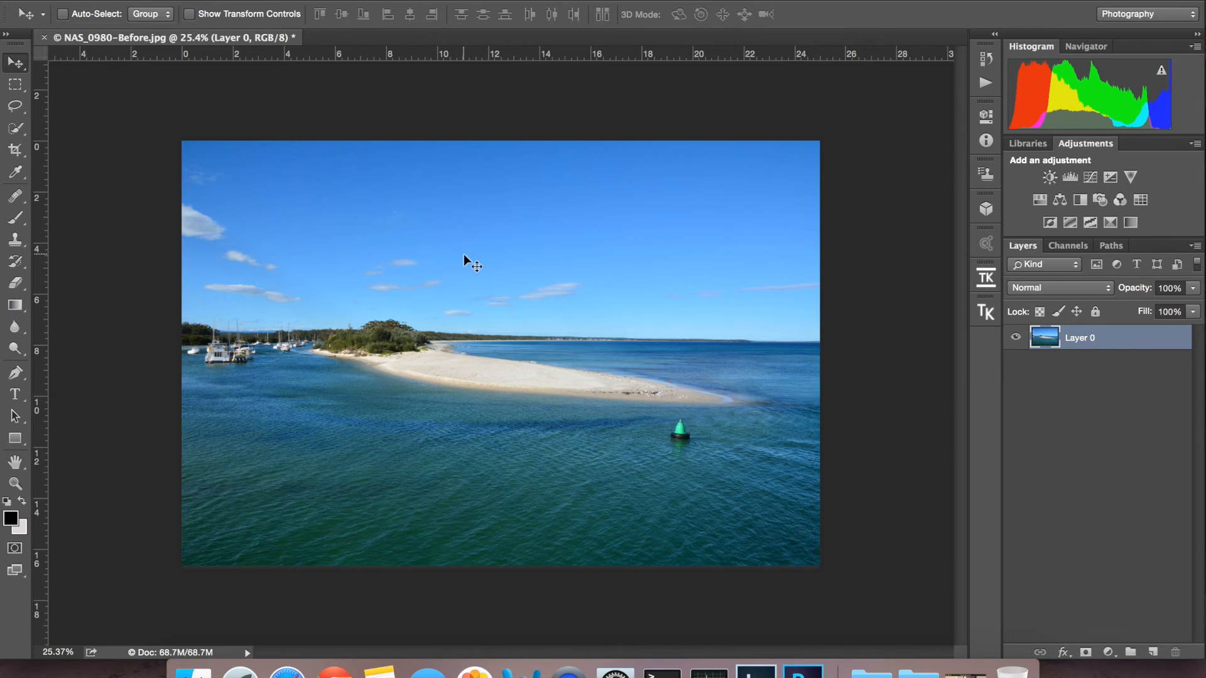
Step: Close the photo, saving it as NAS_0980-Before.psd in Photoshop format in the Ep 02 – Spot Removal folder with Maximize Compatibility on
key(super)
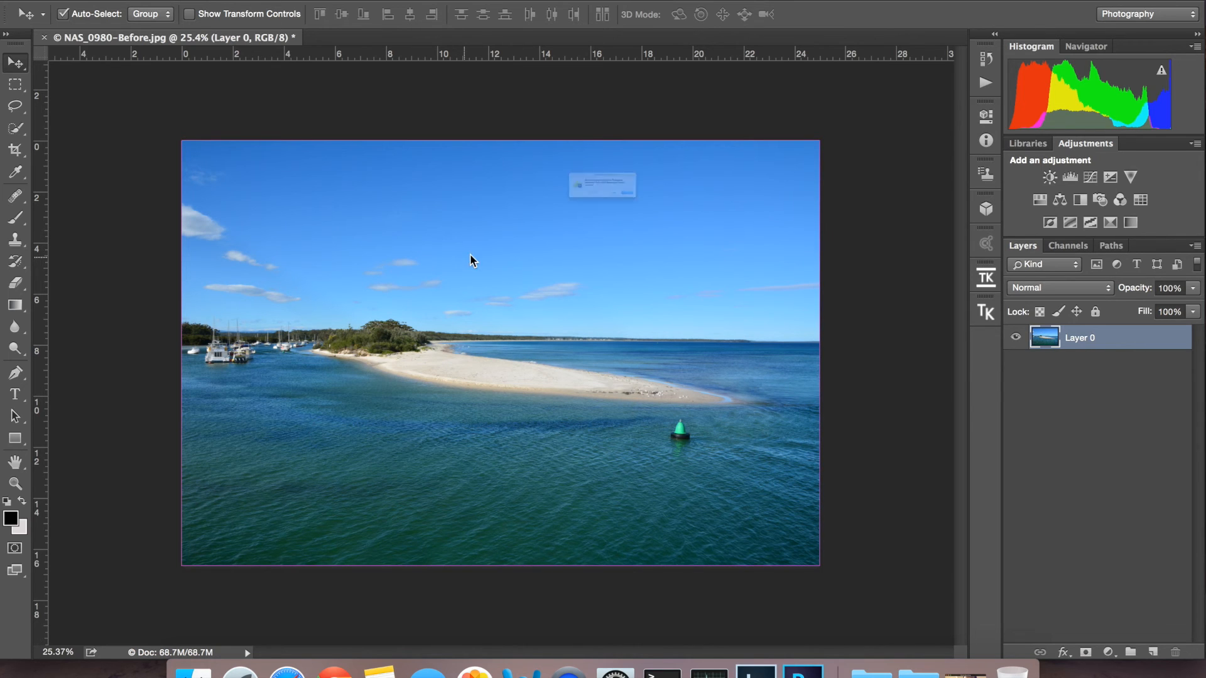
key(super+w)
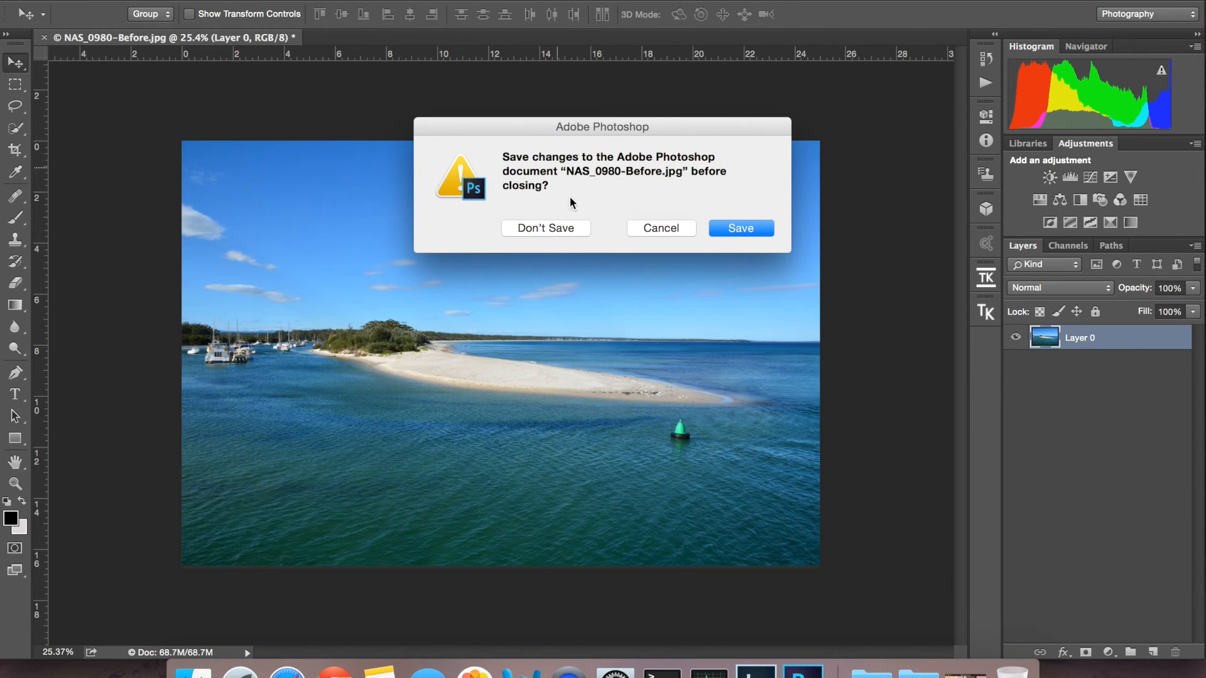
click(742, 230)
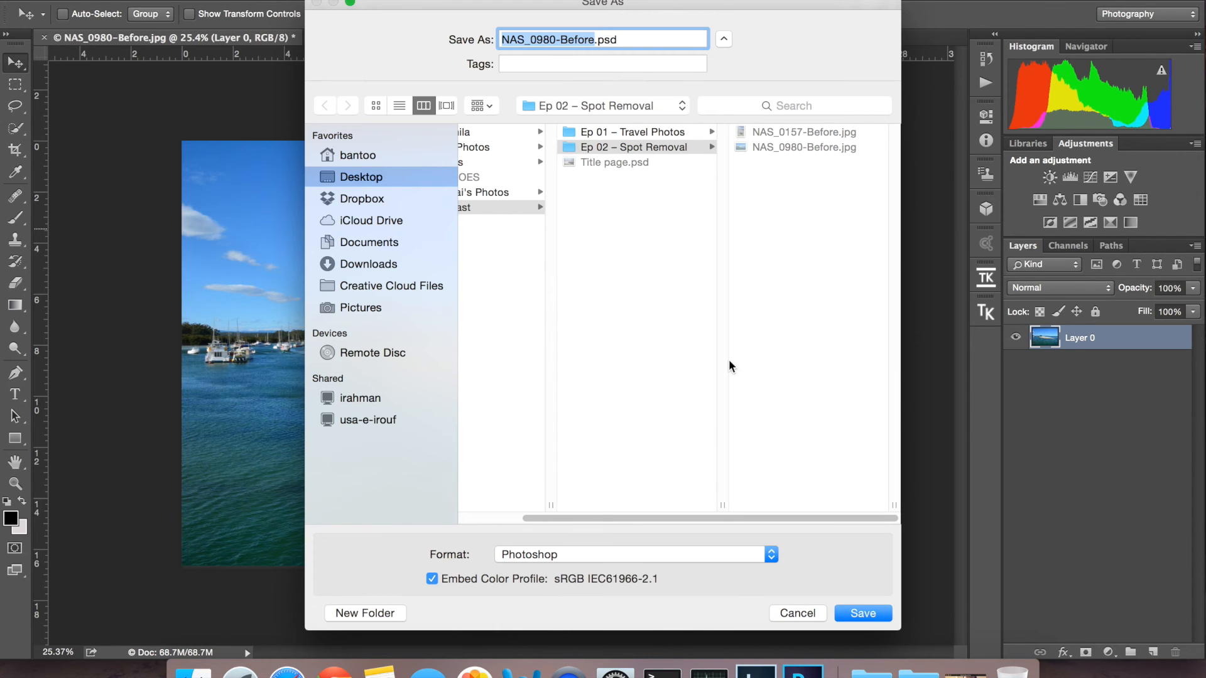
click(855, 613)
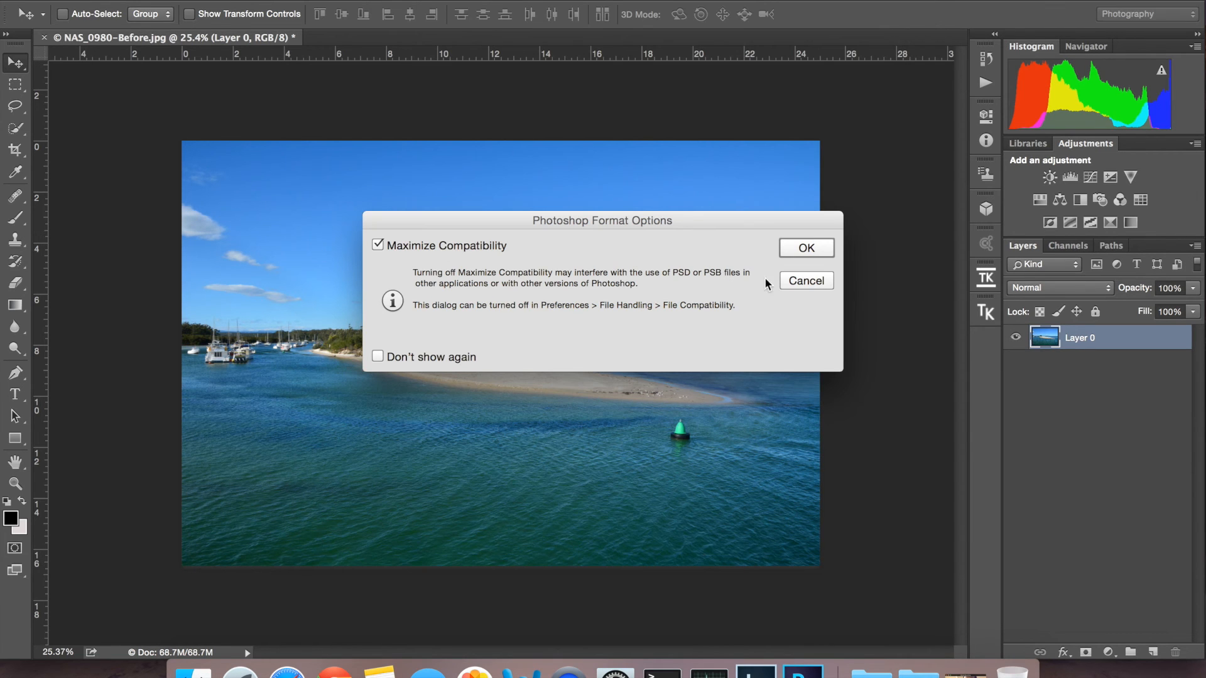
click(809, 250)
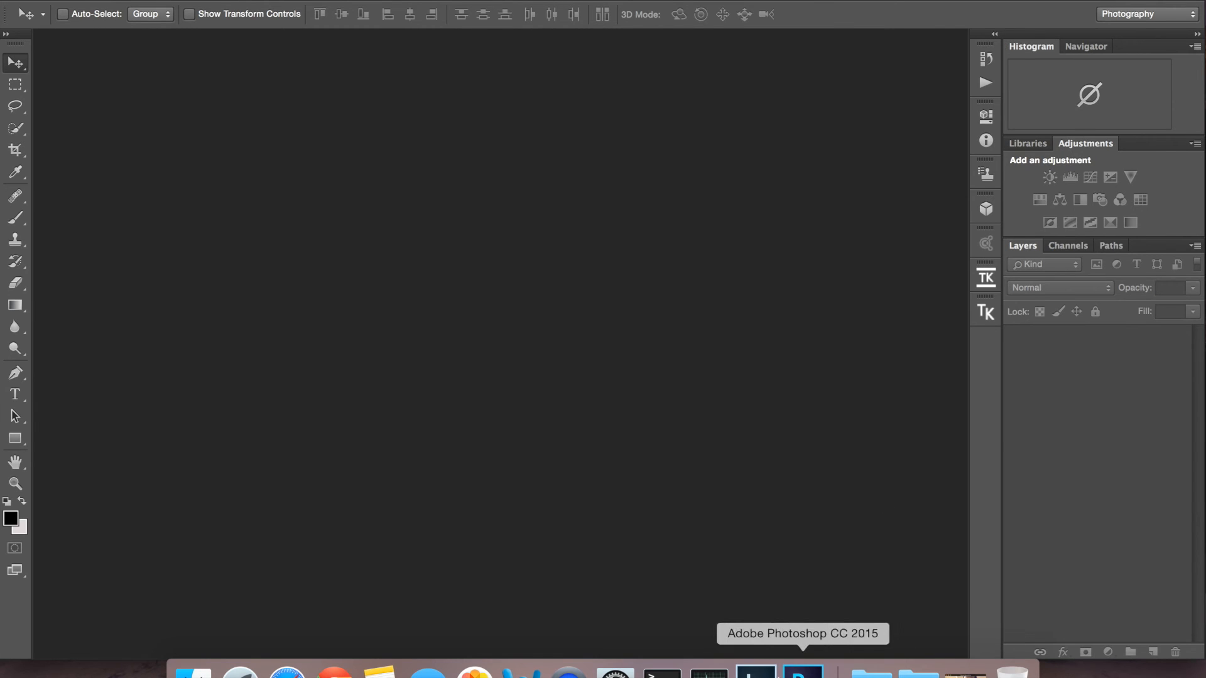
Step: Switch to Lightroom to check the sandbar photo in Develop, and return to Photoshop
click(755, 671)
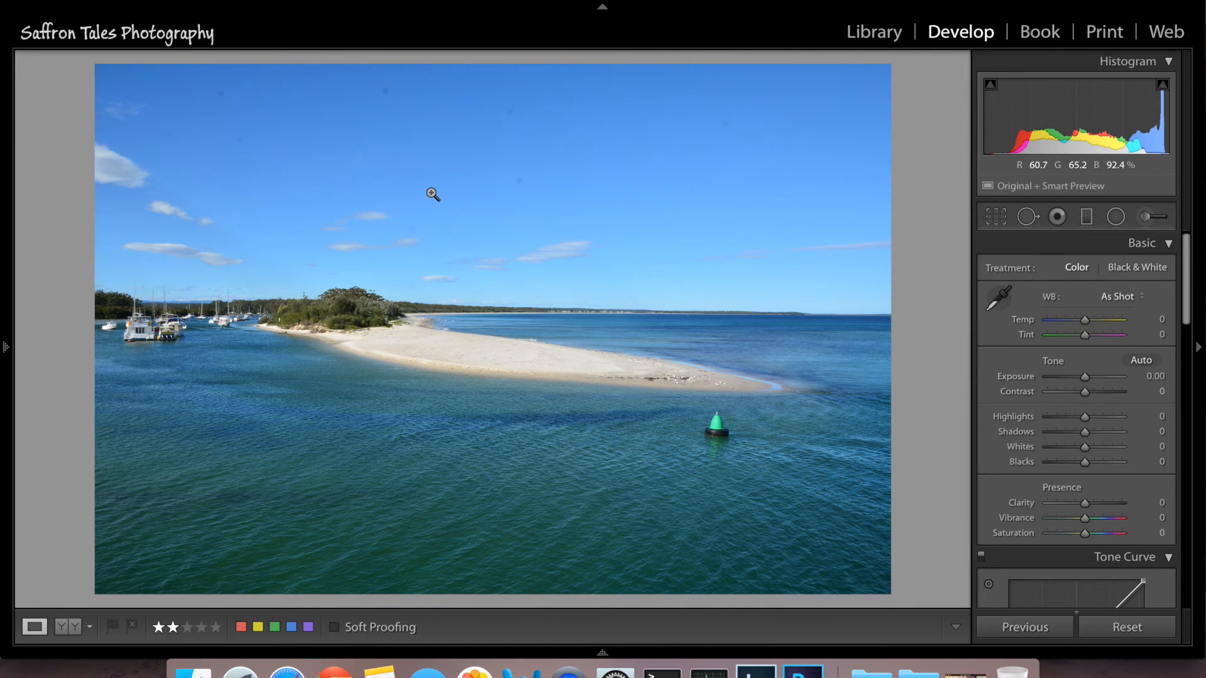
mouse_move(546, 654)
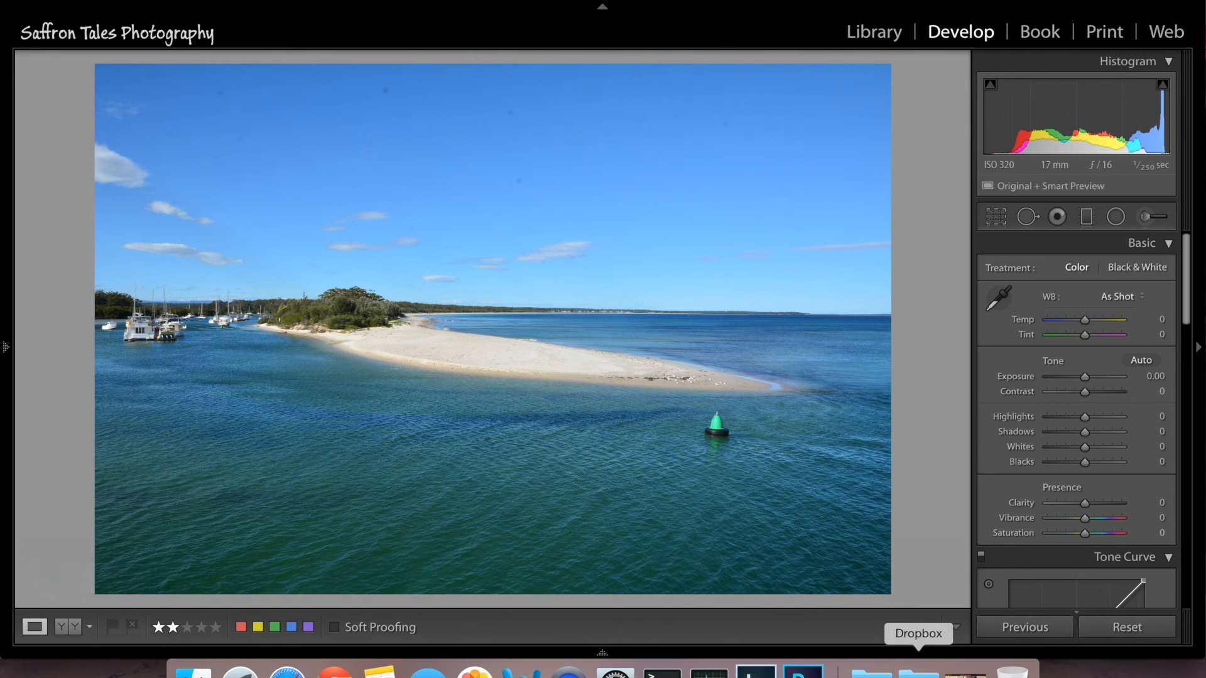
click(802, 671)
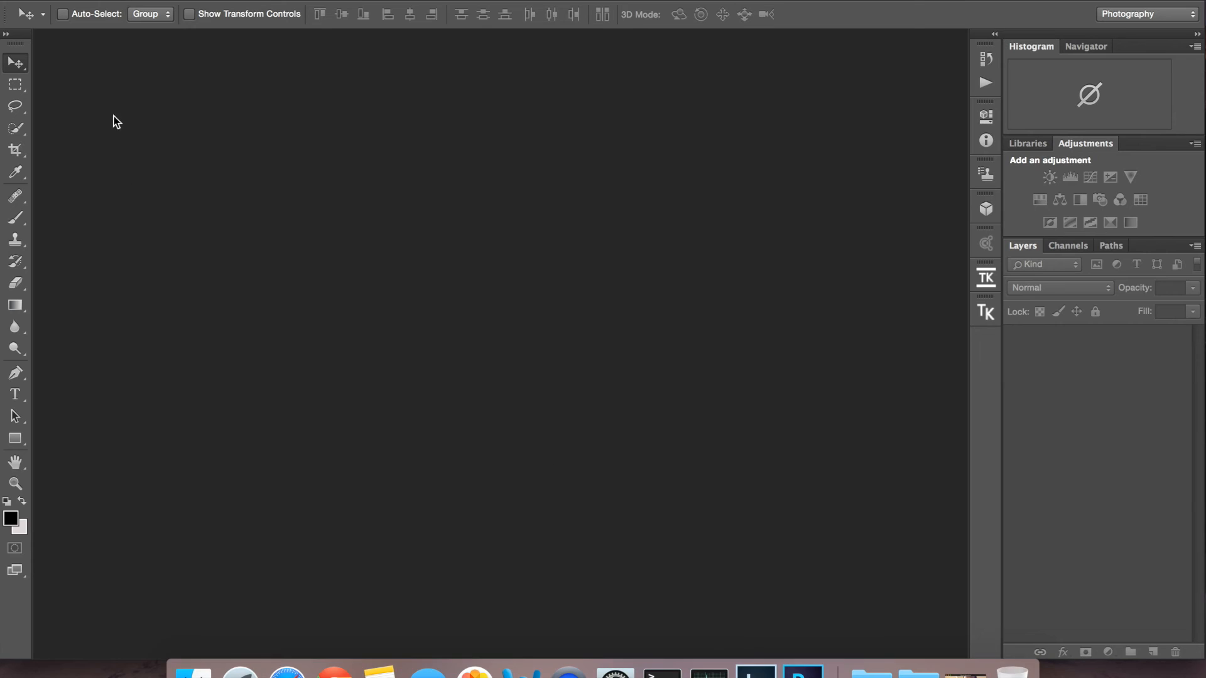
Step: Reopen the recent file NAS_0980-Before.psd and flatten the image
click(152, 0)
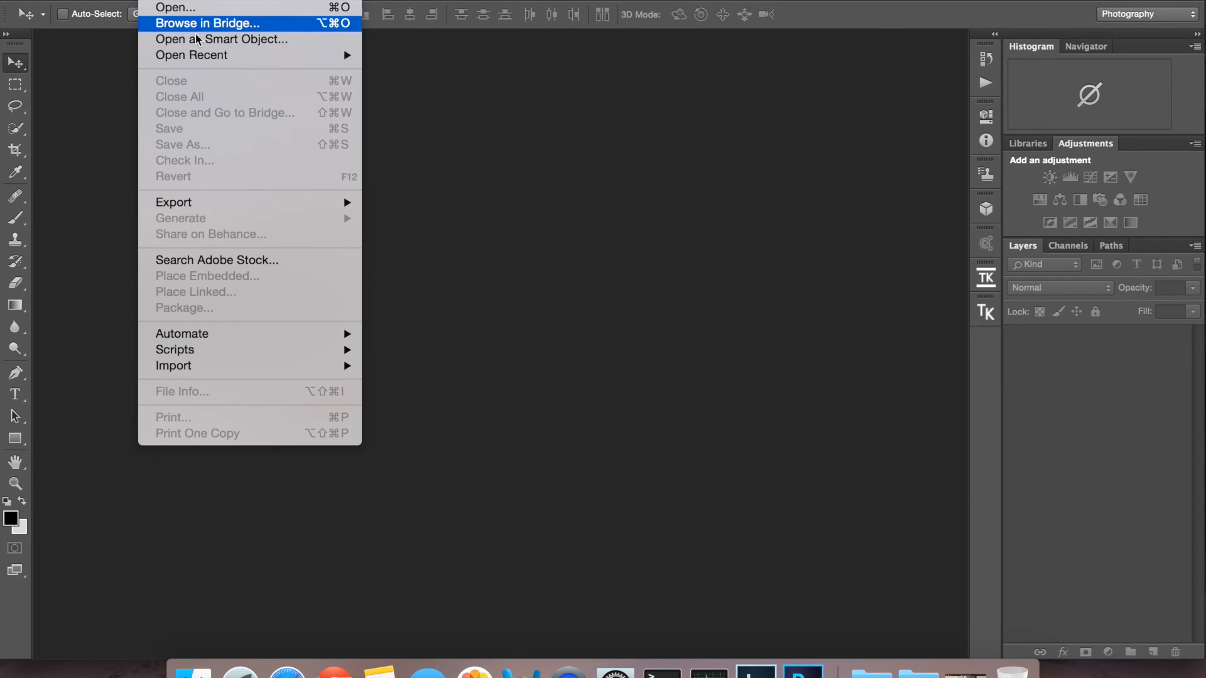
mouse_move(215, 56)
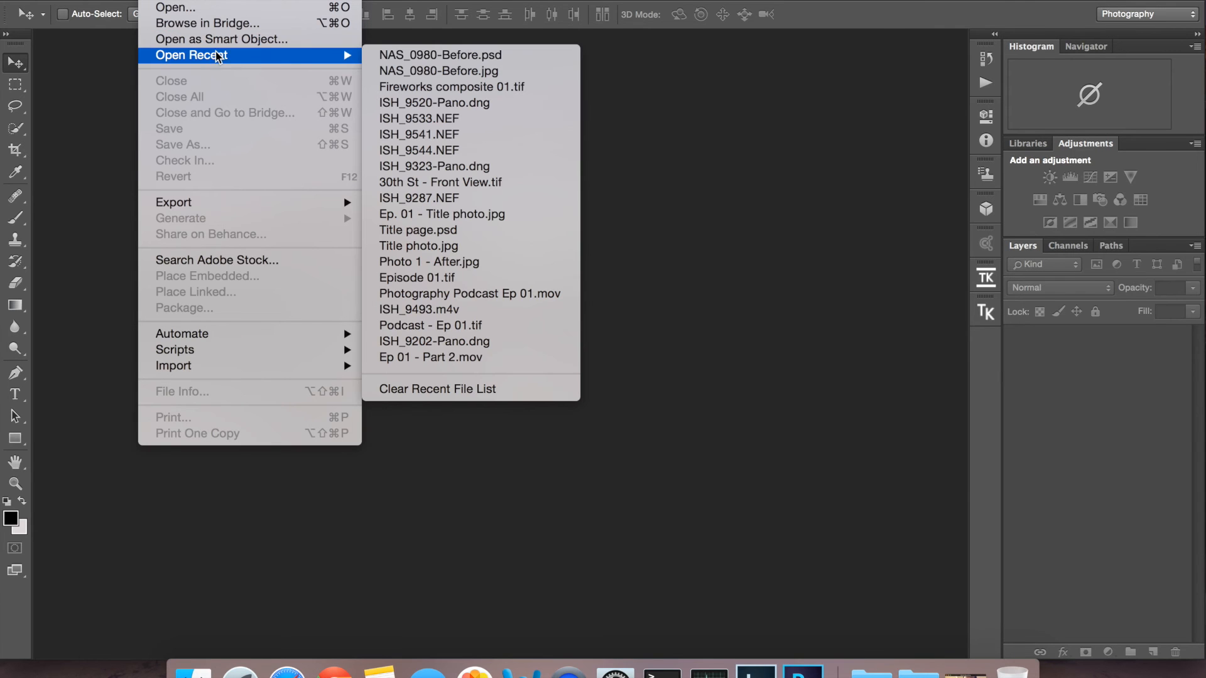
click(441, 56)
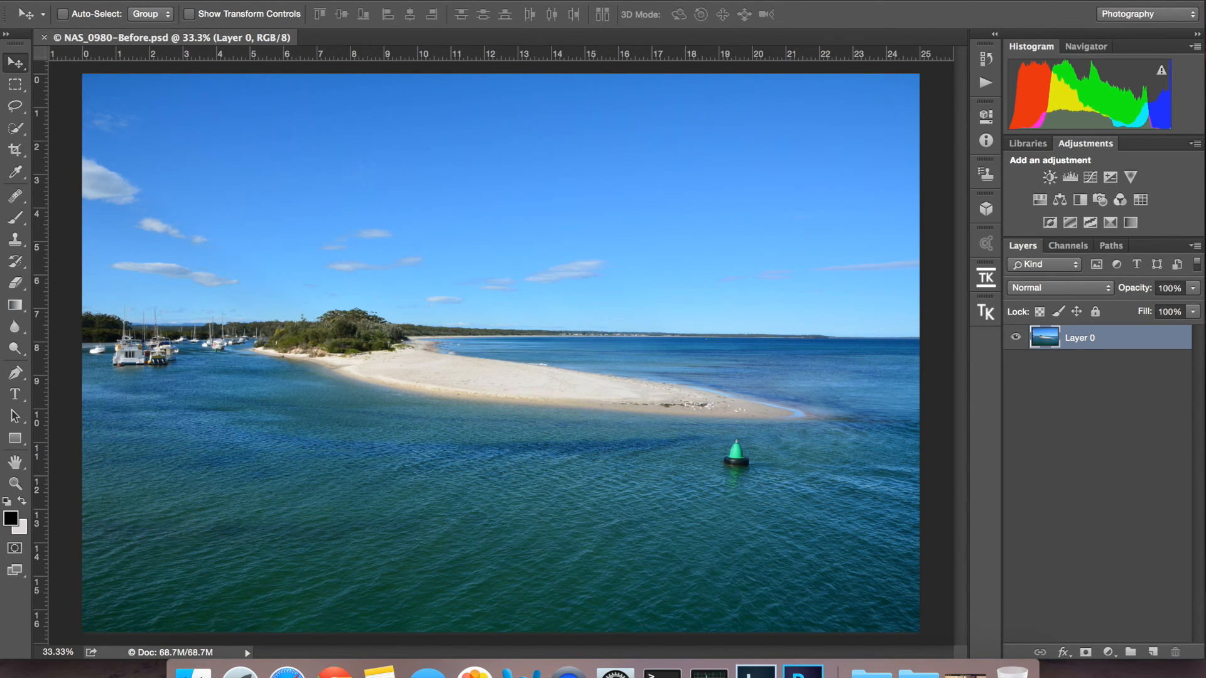
click(223, 2)
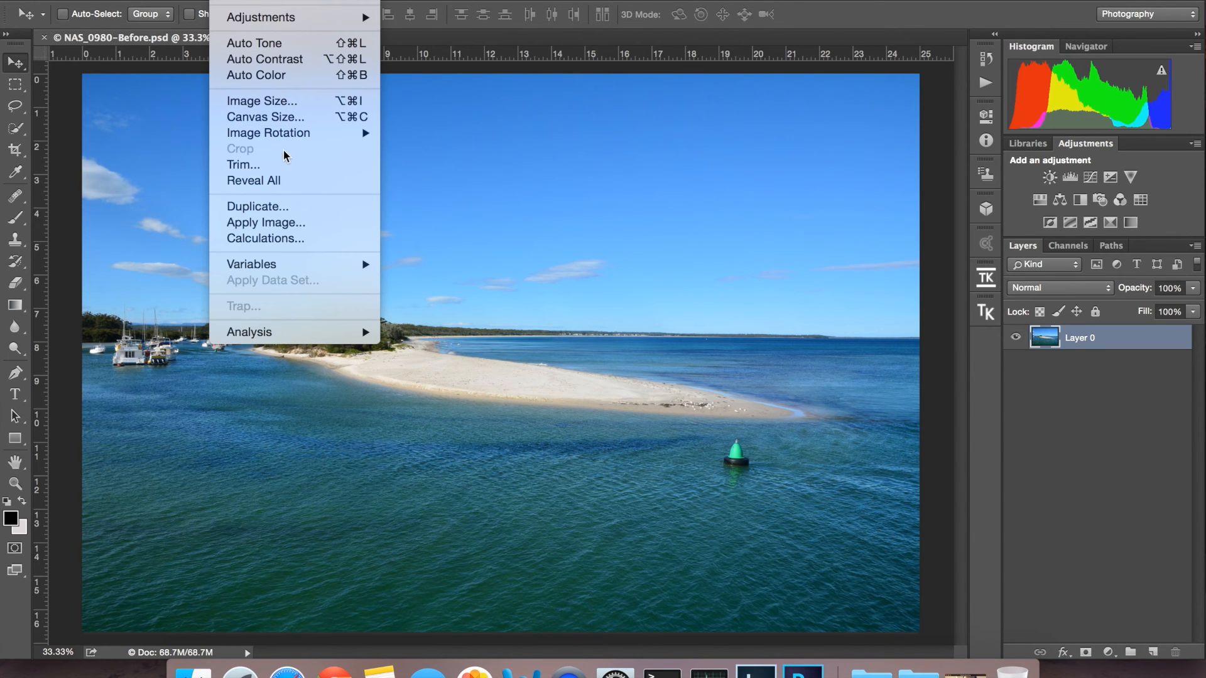
mouse_move(279, 2)
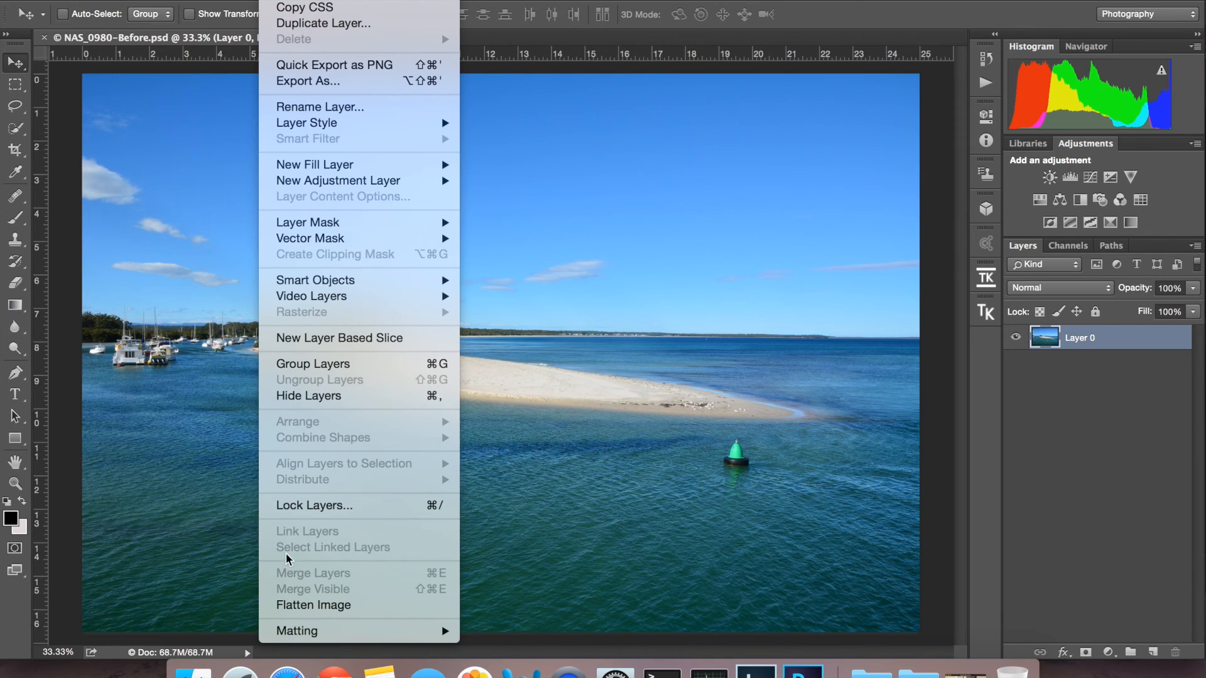
click(290, 603)
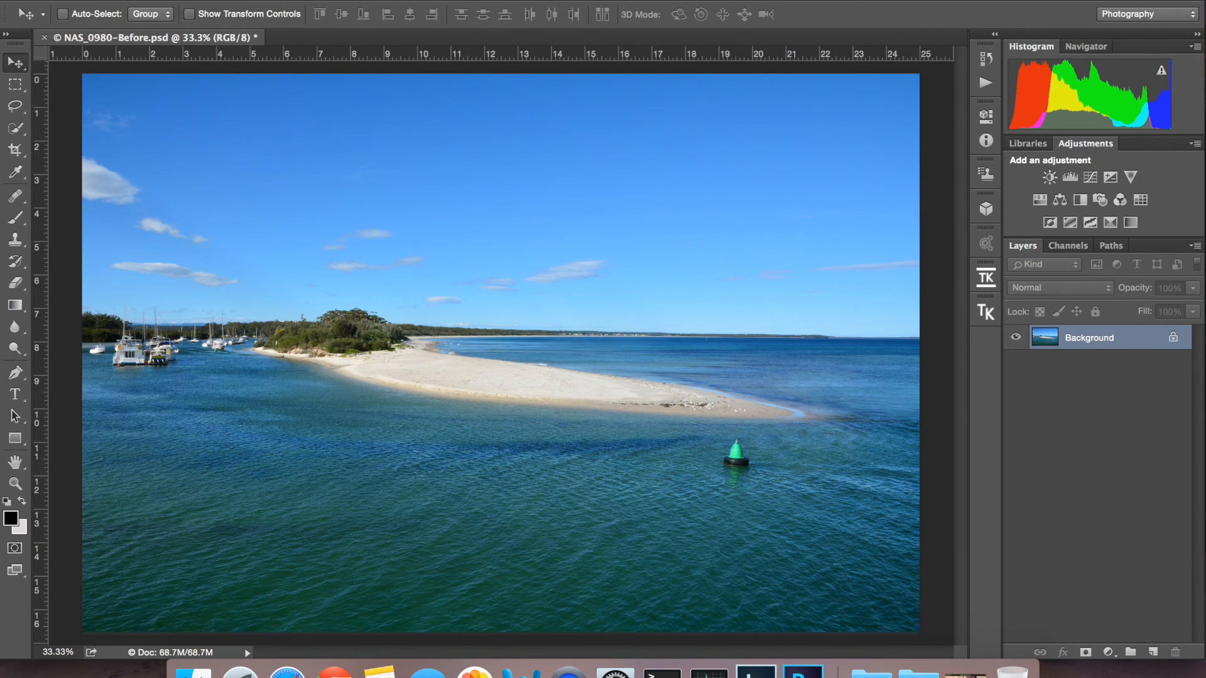
Step: Save the flattened image as a JPEG over NAS_0980-Before.jpg, with quality 10 and the Progressive format at 3 scans
click(175, 142)
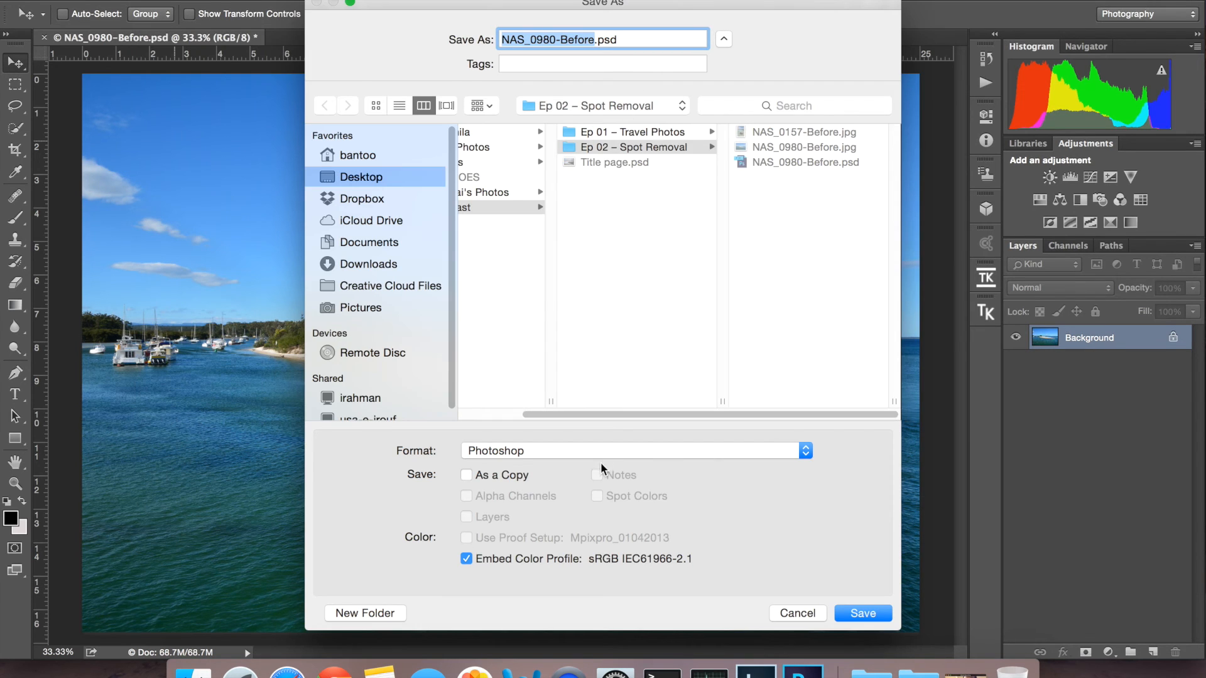
click(604, 452)
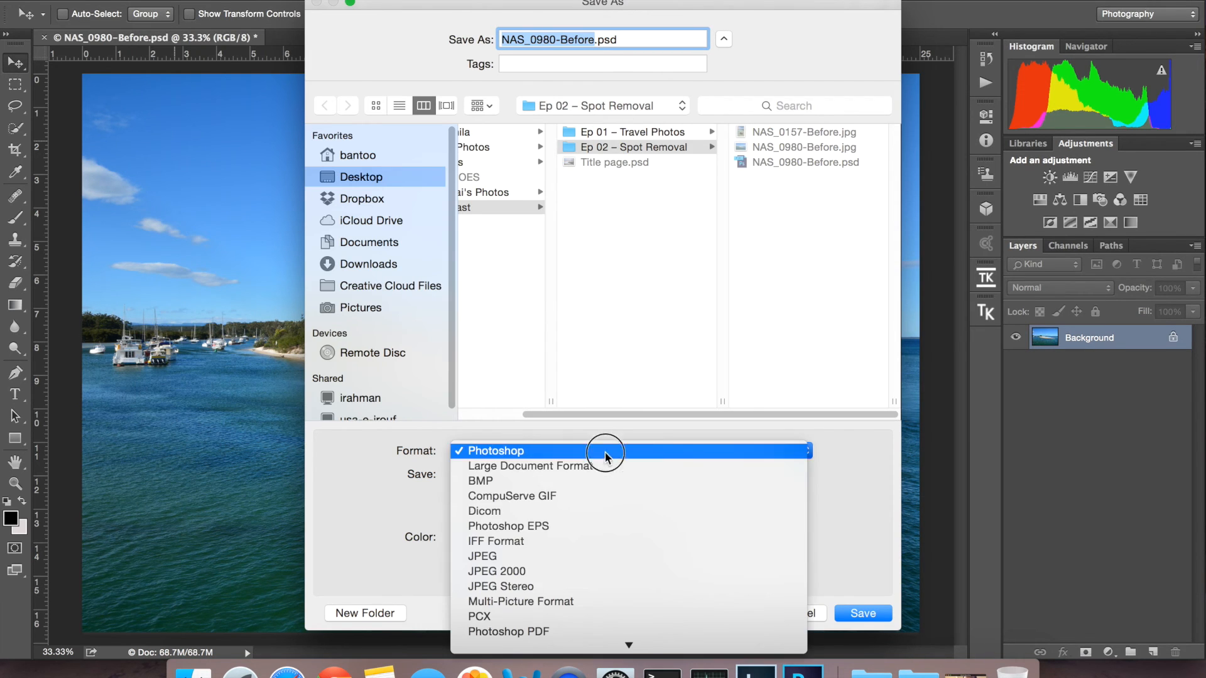
click(565, 556)
click(864, 619)
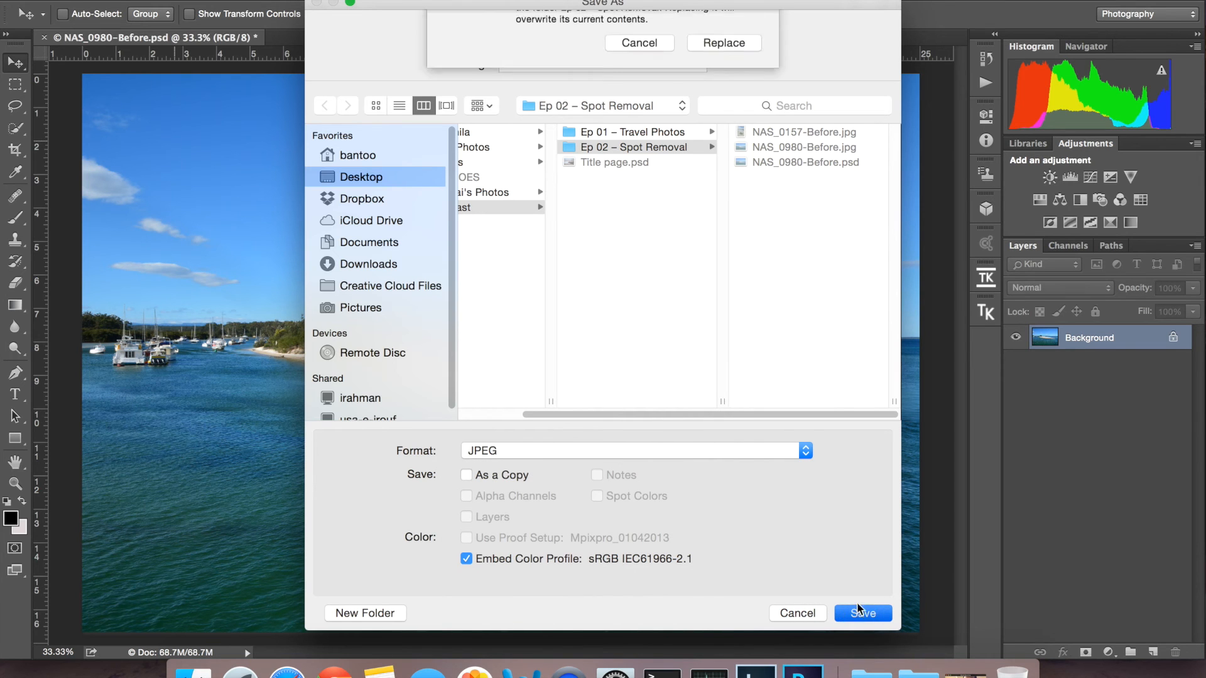
click(714, 113)
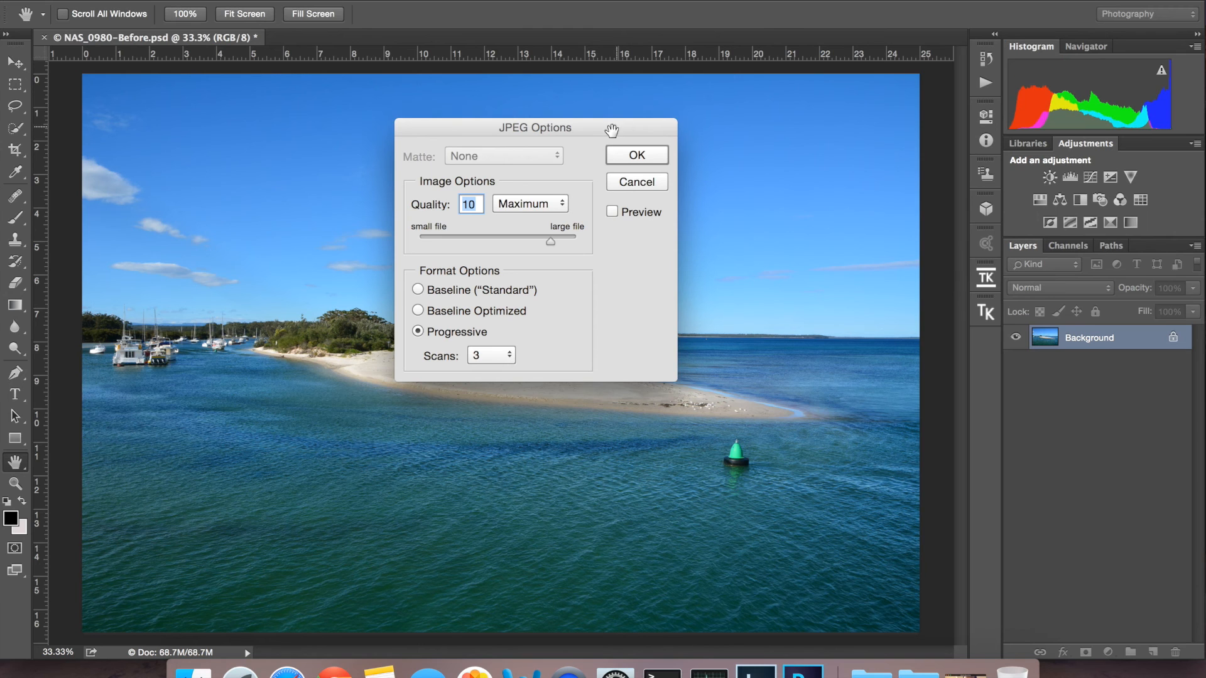
click(636, 155)
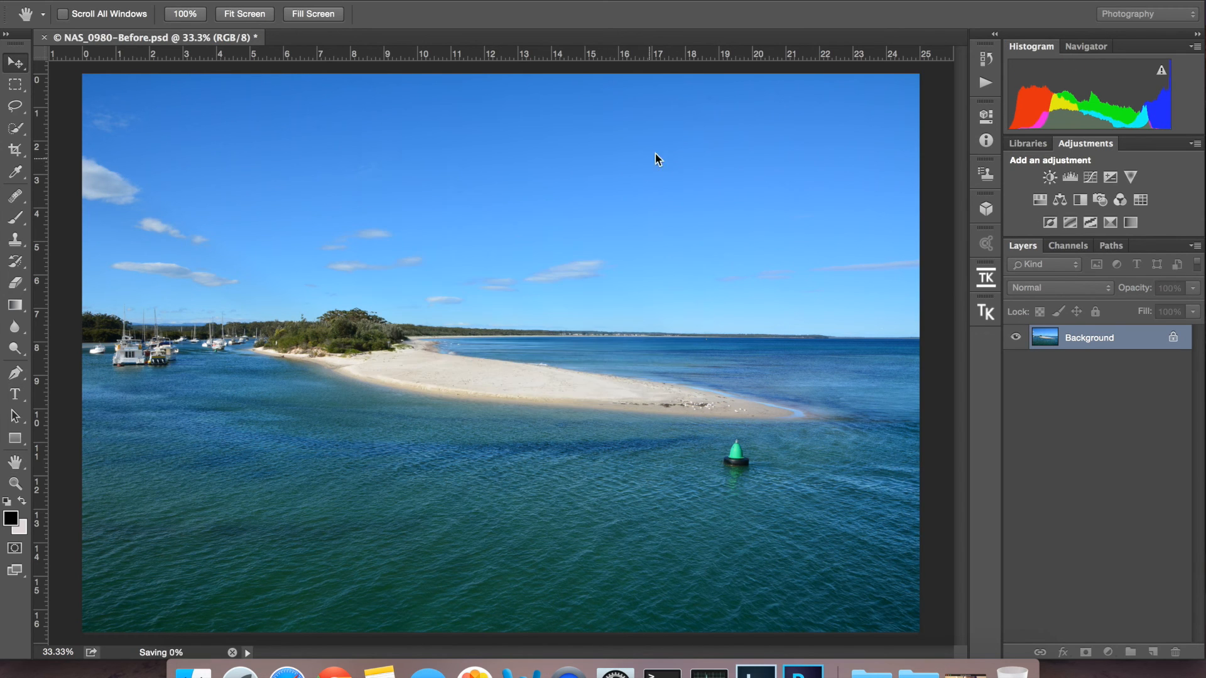
key(v)
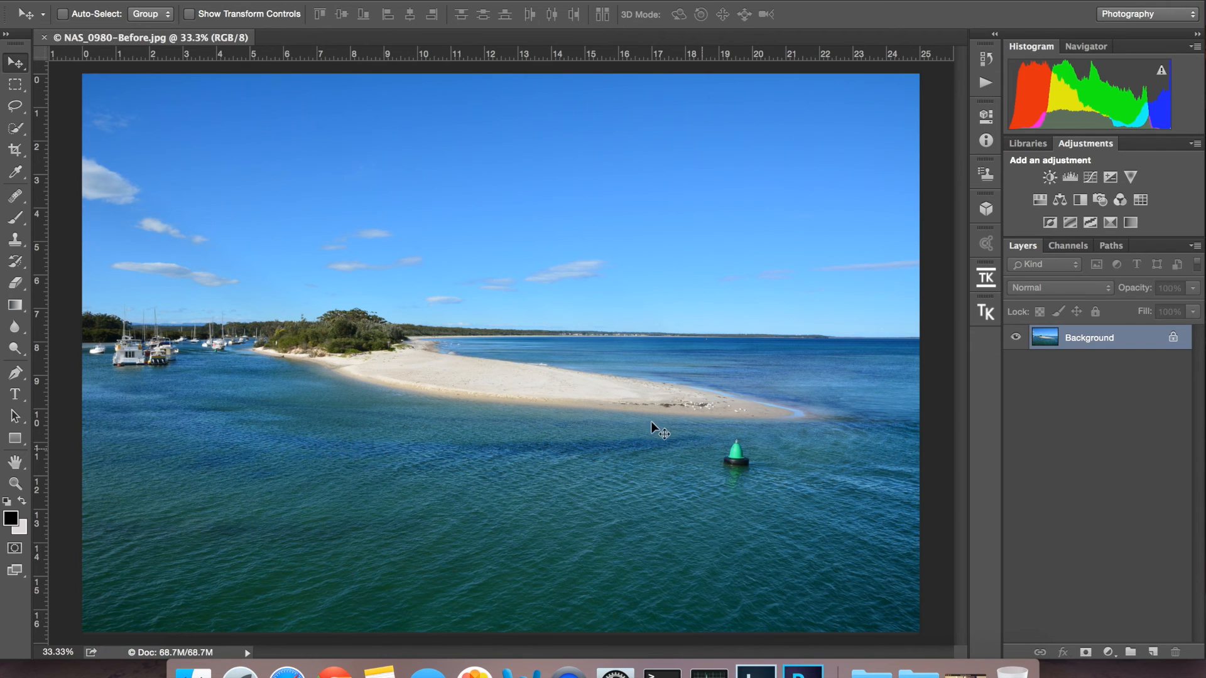
Step: Close the saved JPEG and switch to Lightroom
click(44, 37)
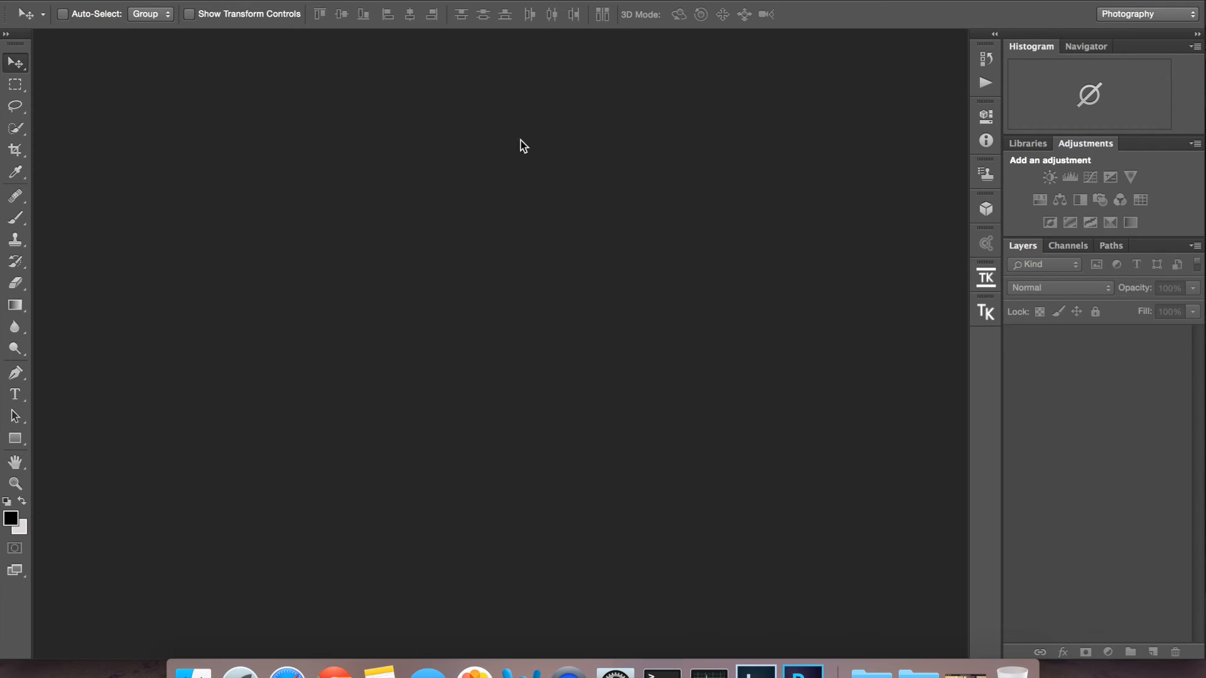
click(755, 671)
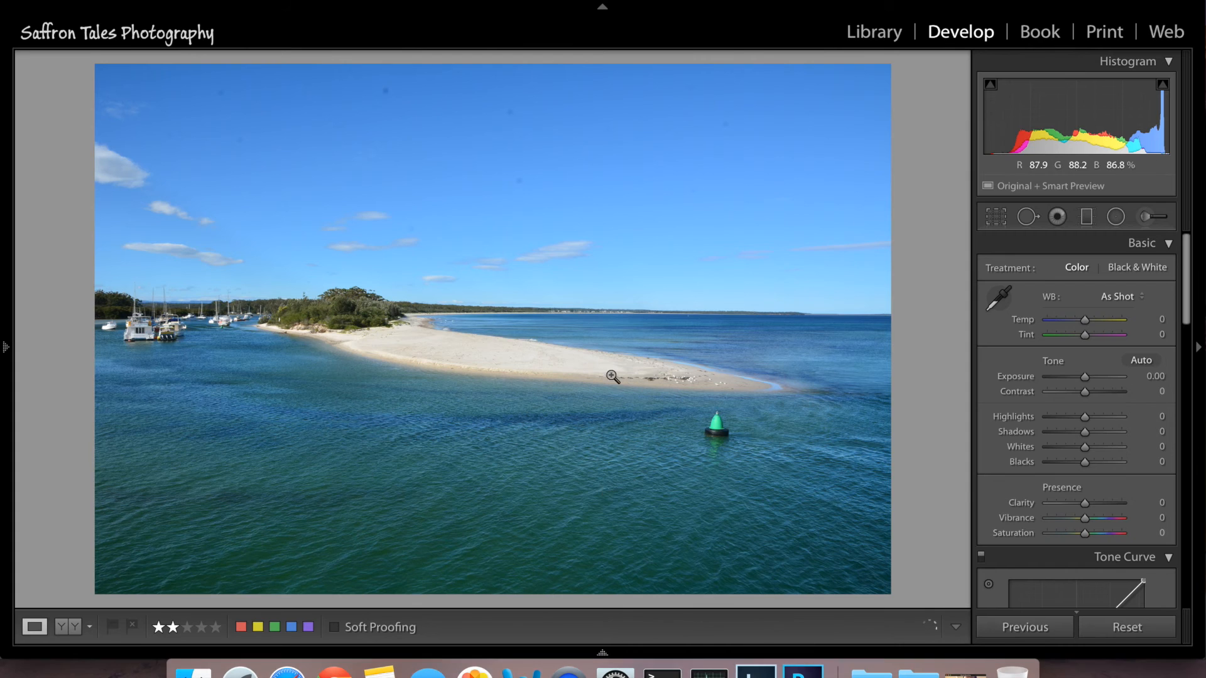
Step: Synchronize the "Ep 02 – Spot Removal" folder in the Library and import its new photo into the catalog
mouse_move(444, 651)
key(g)
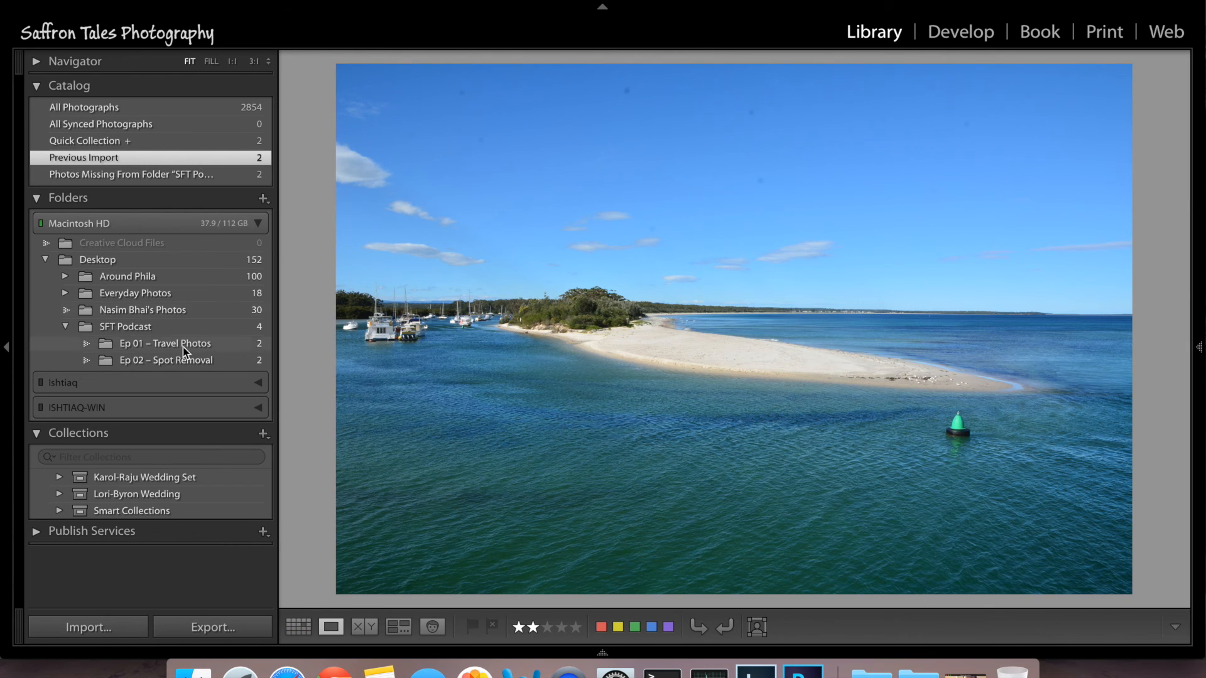
click(200, 359)
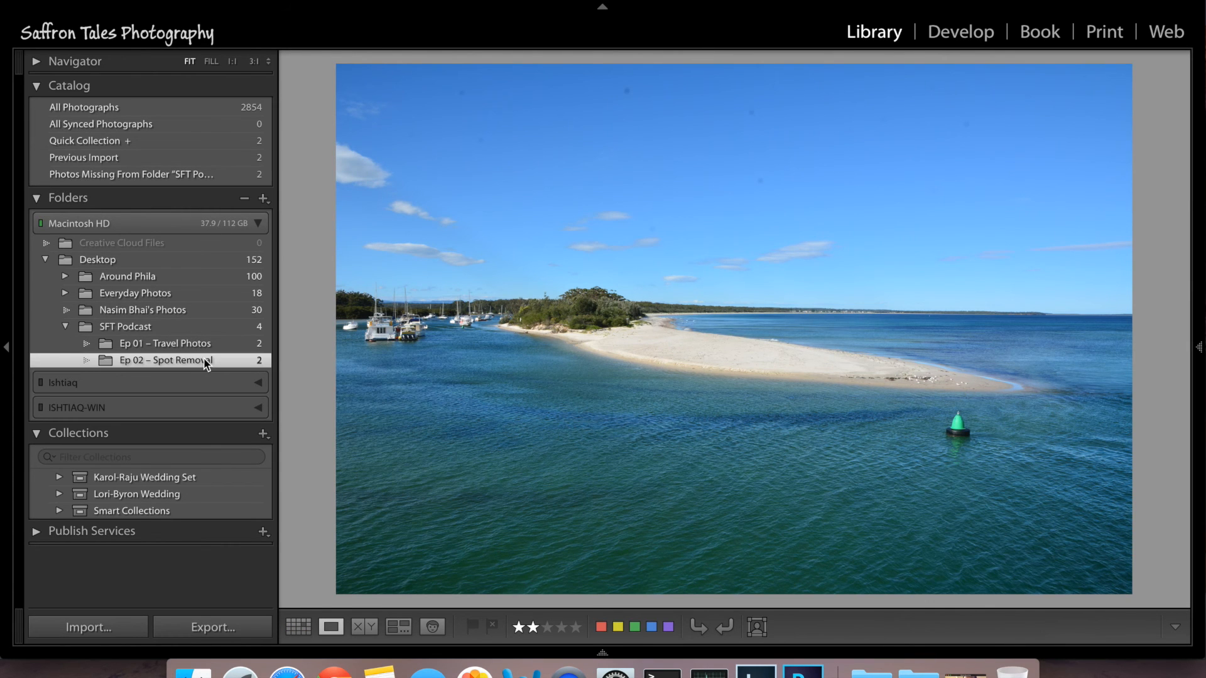
right_click(207, 360)
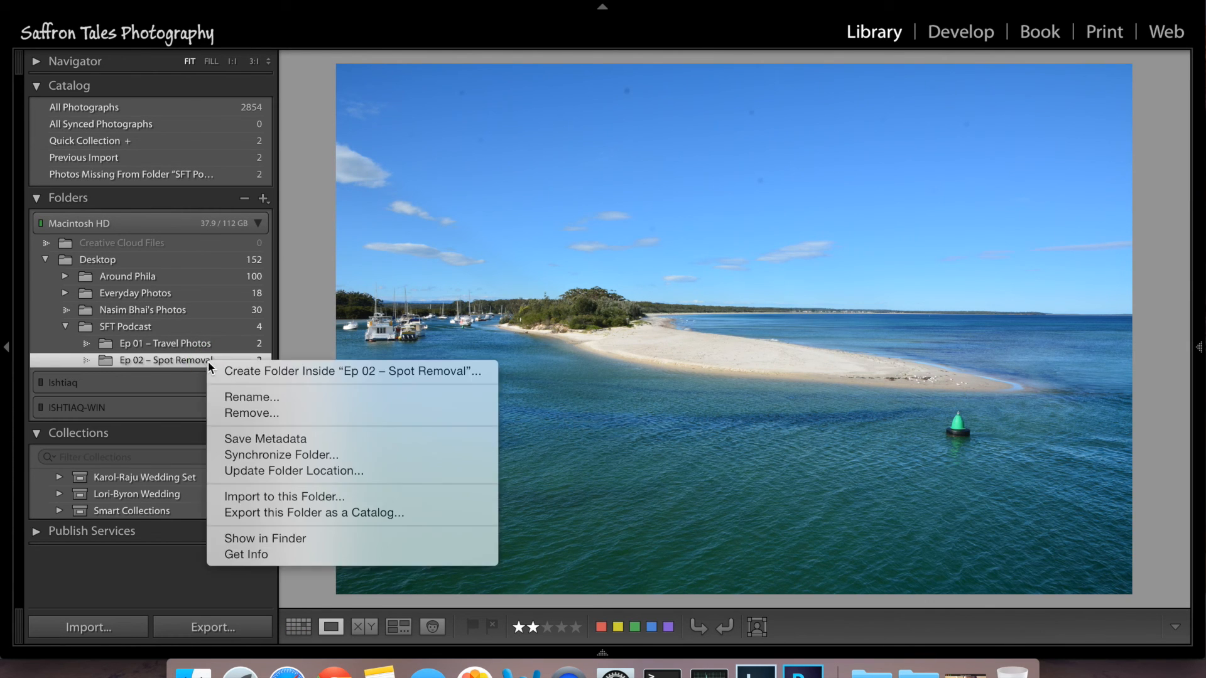
click(252, 458)
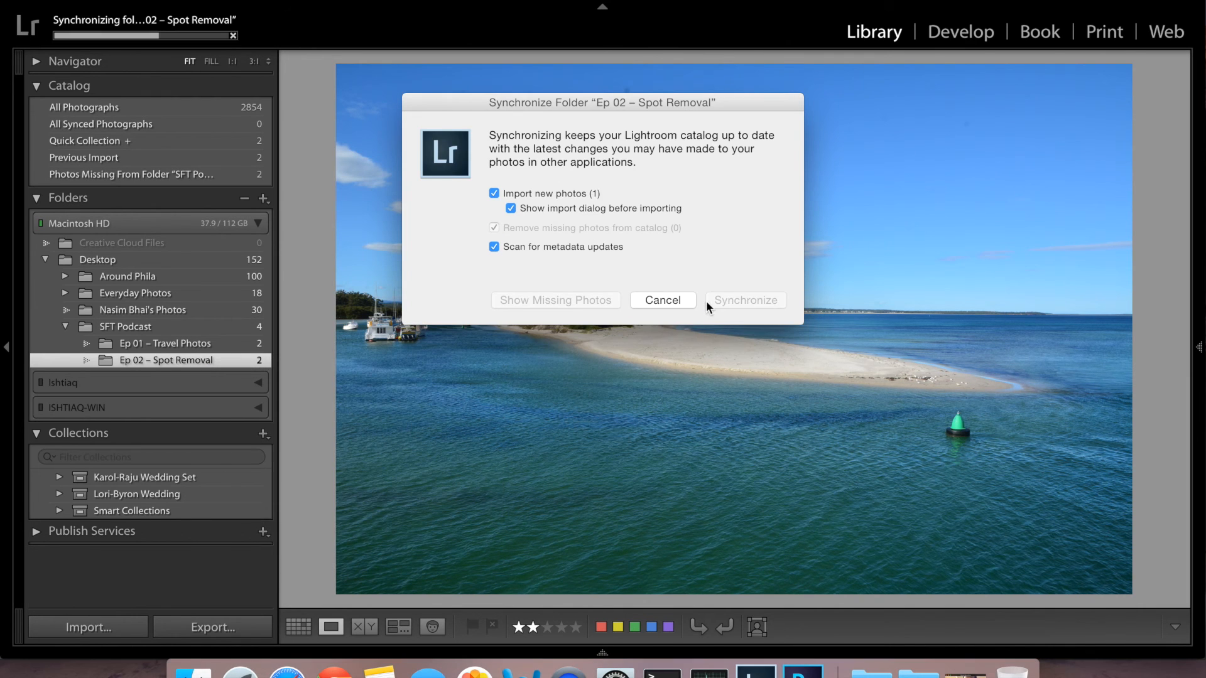
click(725, 303)
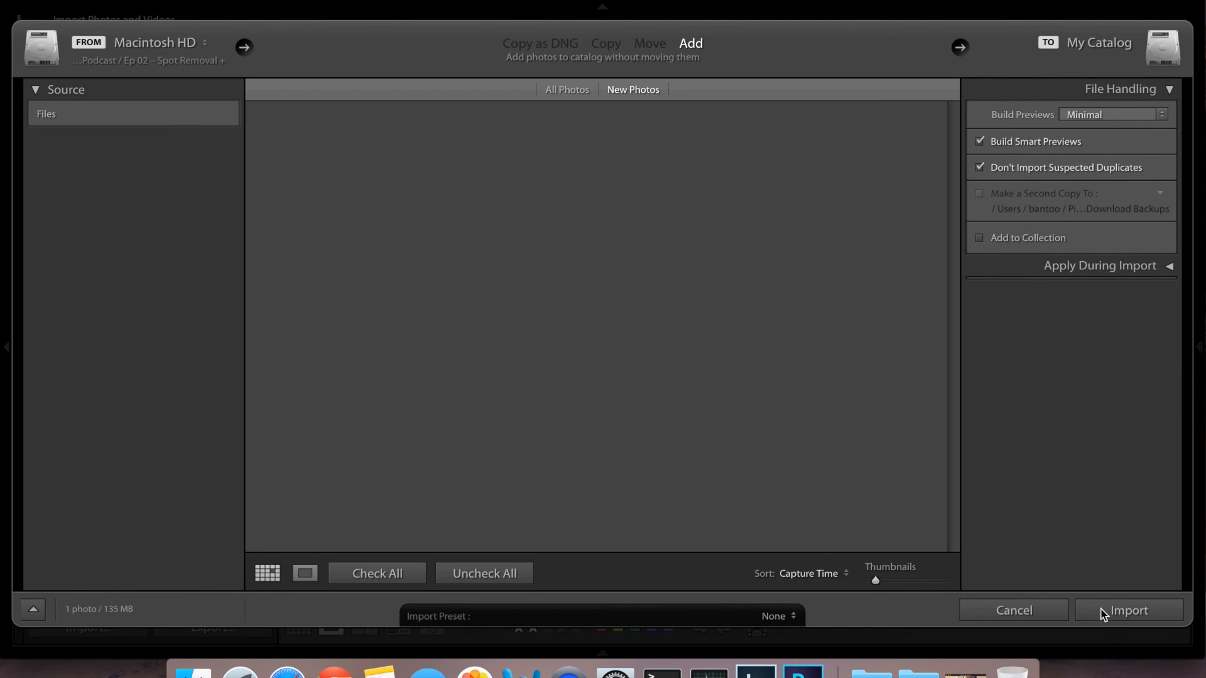
click(1102, 612)
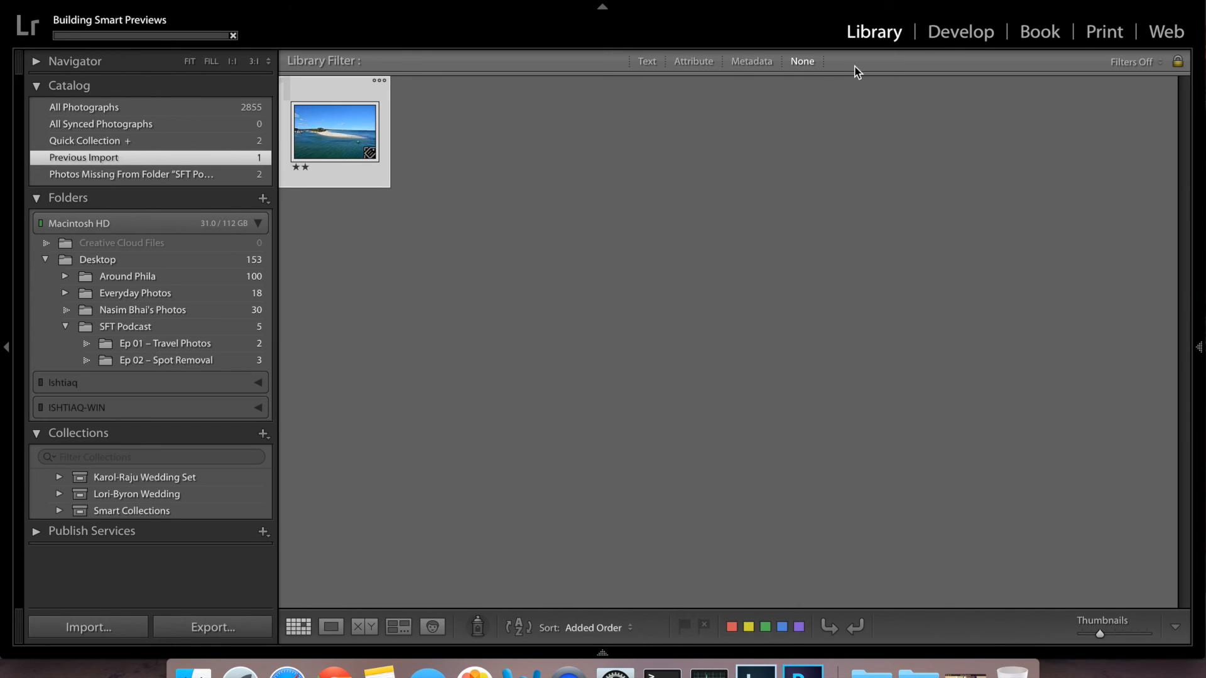
Step: Check the imported sandbar photo in Develop, and reopen it for developing from the "Ep 02 – Spot Removal" folder
click(941, 50)
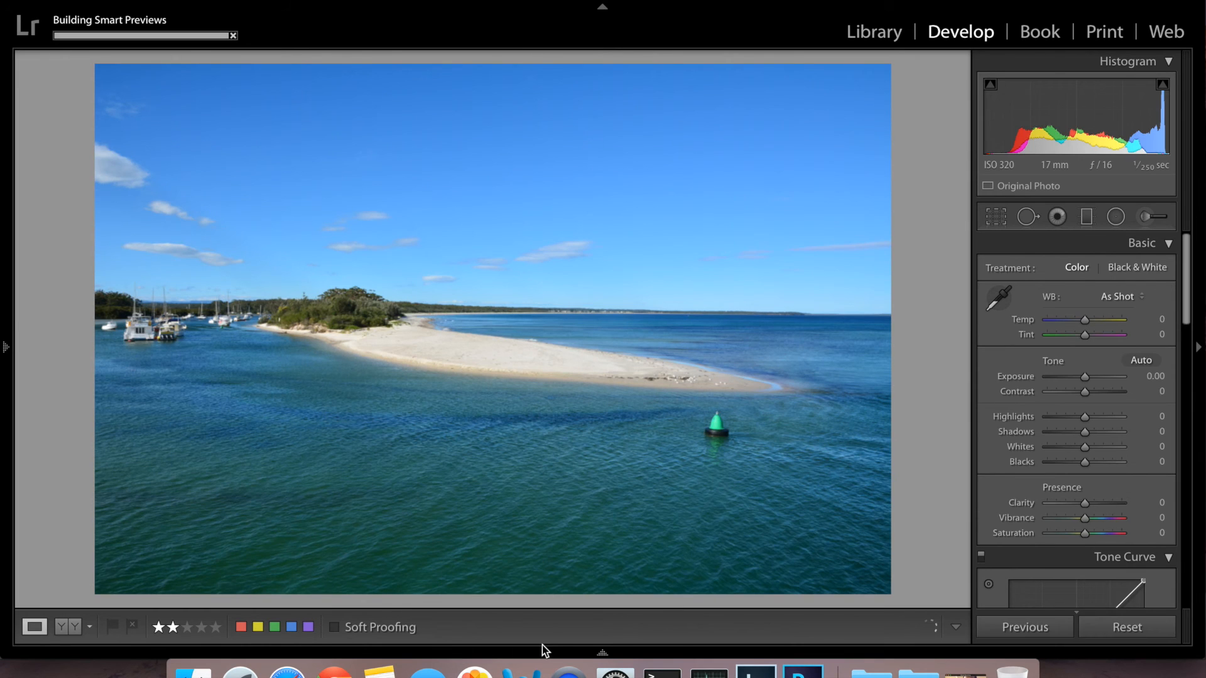
mouse_move(540, 658)
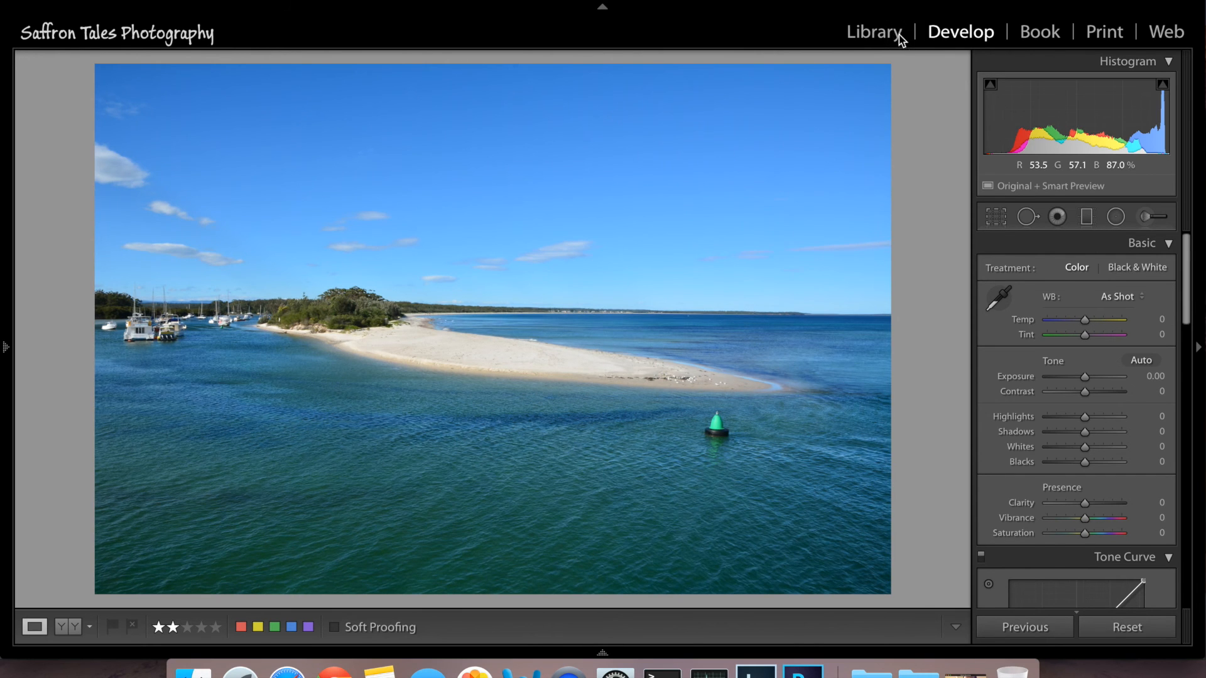
click(889, 38)
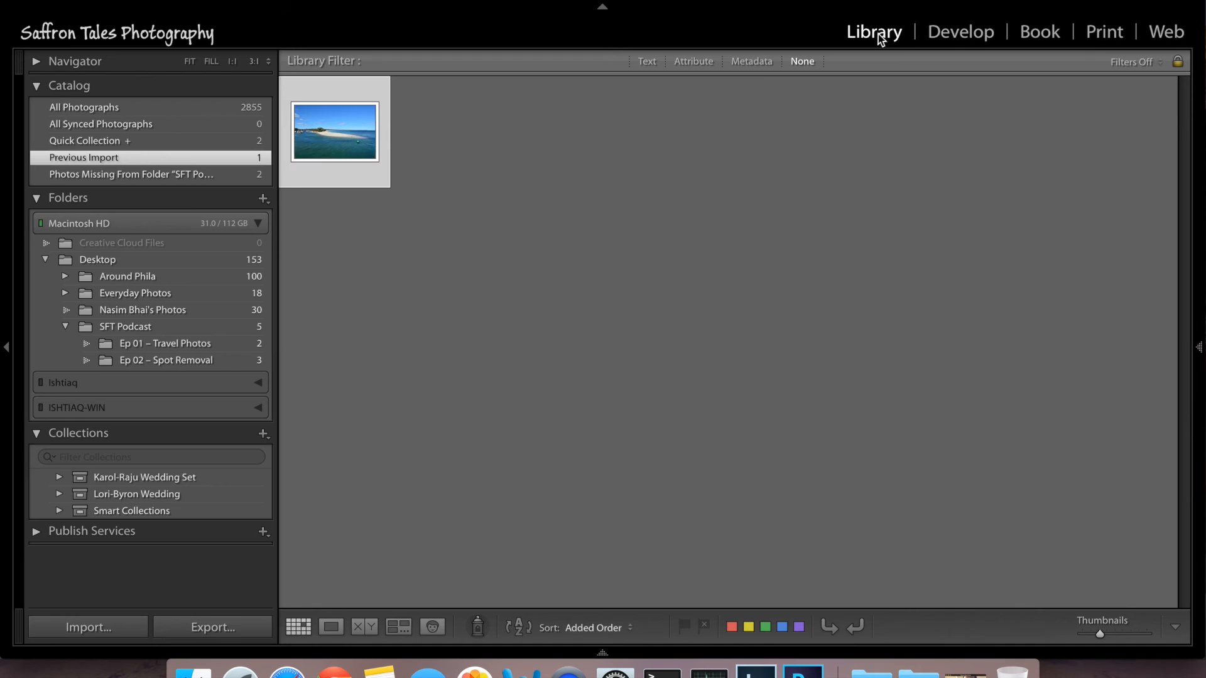
click(152, 362)
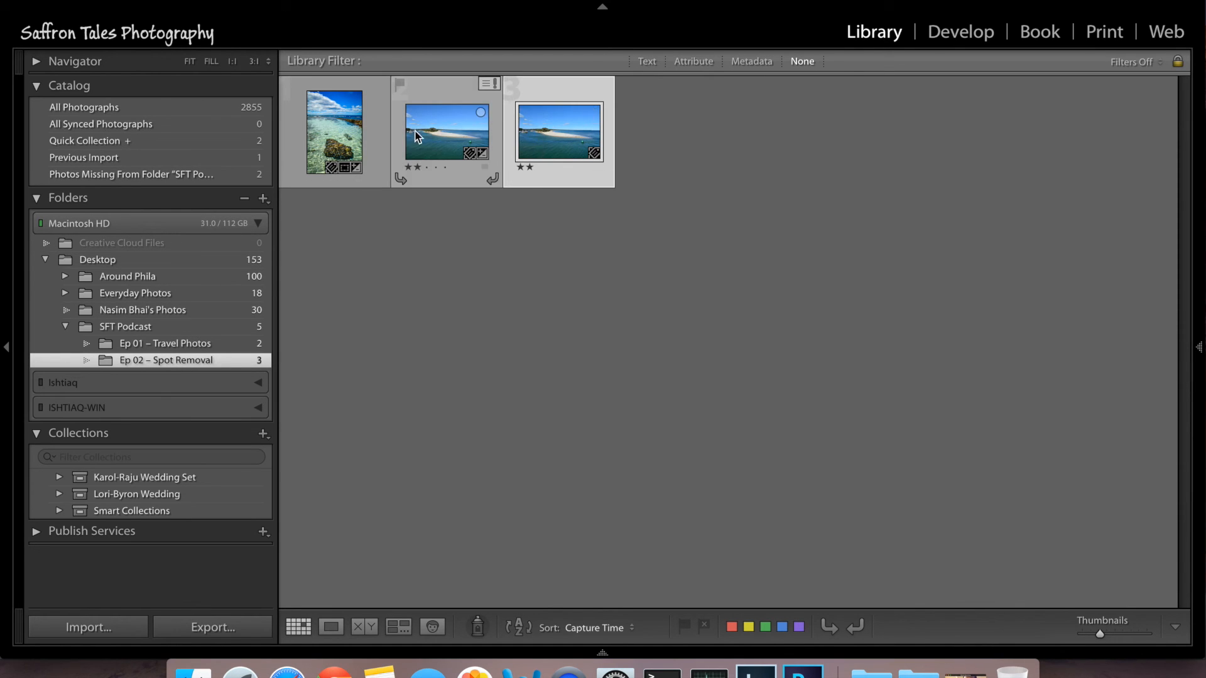
double_click(541, 130)
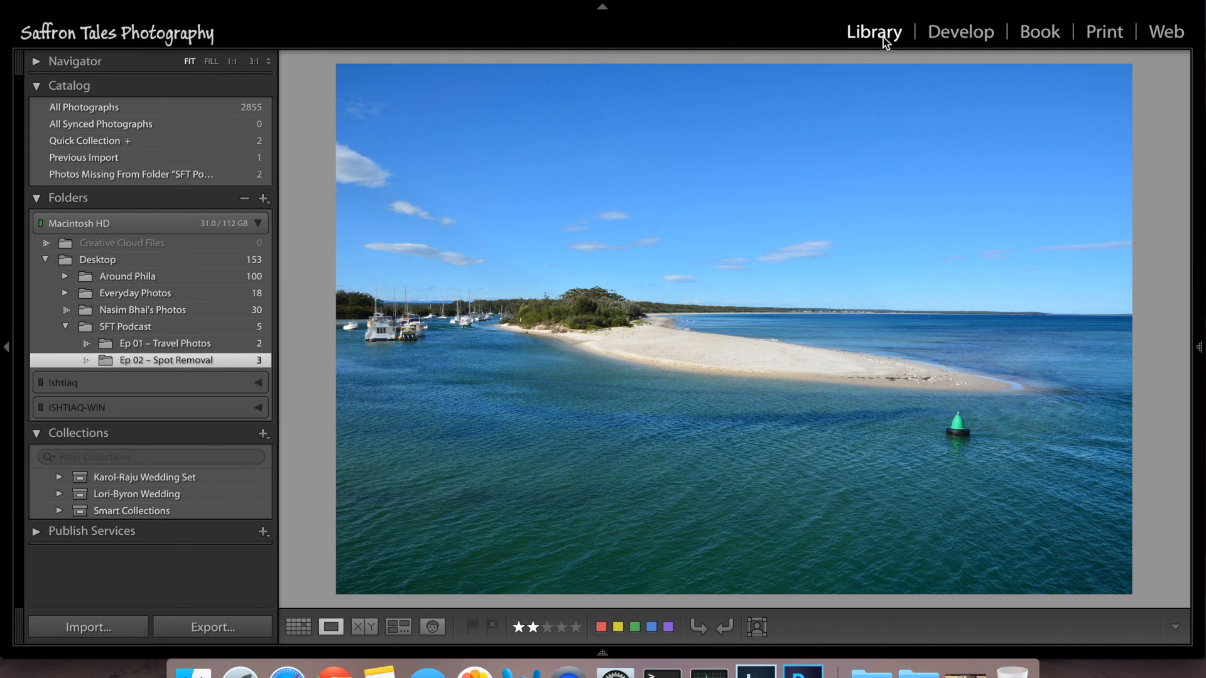
click(953, 35)
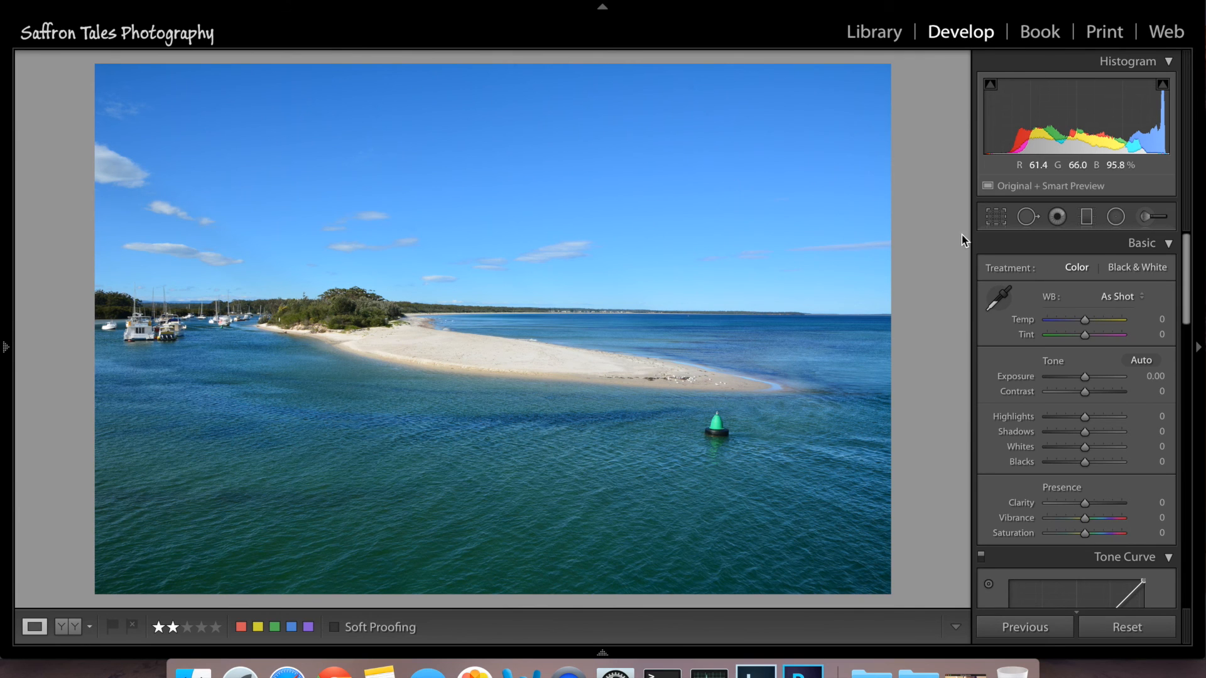
Step: Set the sandbar photo's Highlights to −71, Shadows to +100, Whites to +29 and Blacks to −59
mouse_move(1189, 309)
mouse_down()
mouse_move(1179, 445)
mouse_move(1188, 304)
mouse_up()
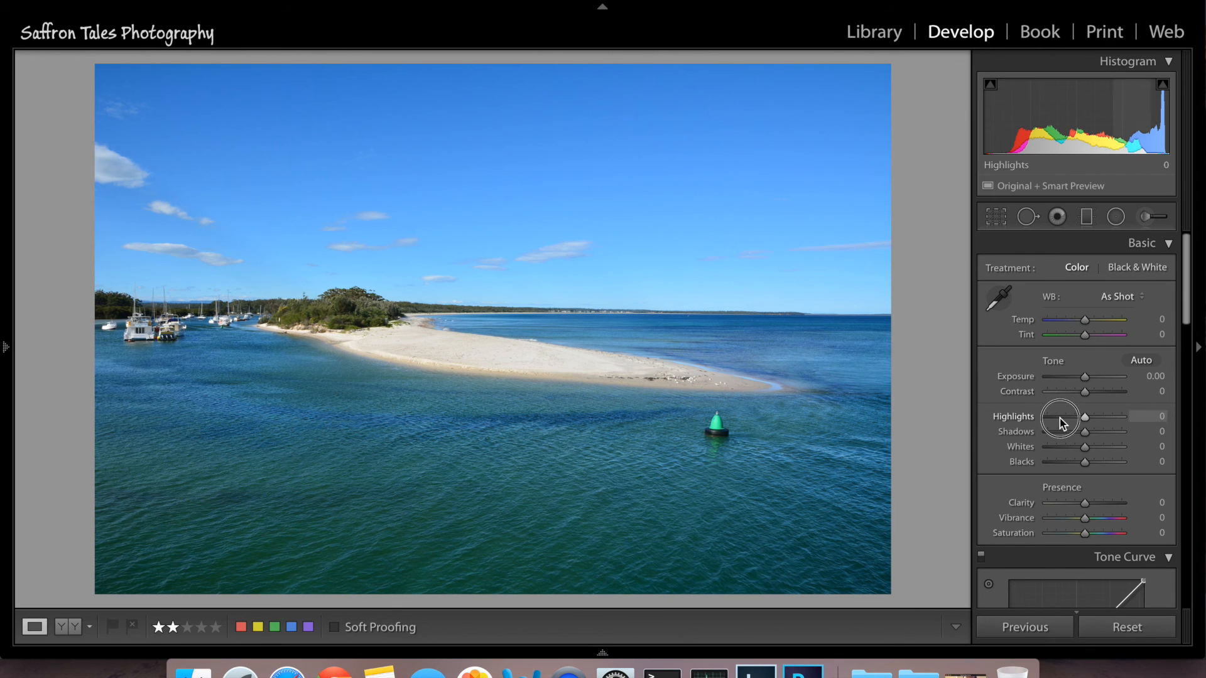
drag(1060, 418, 1057, 419)
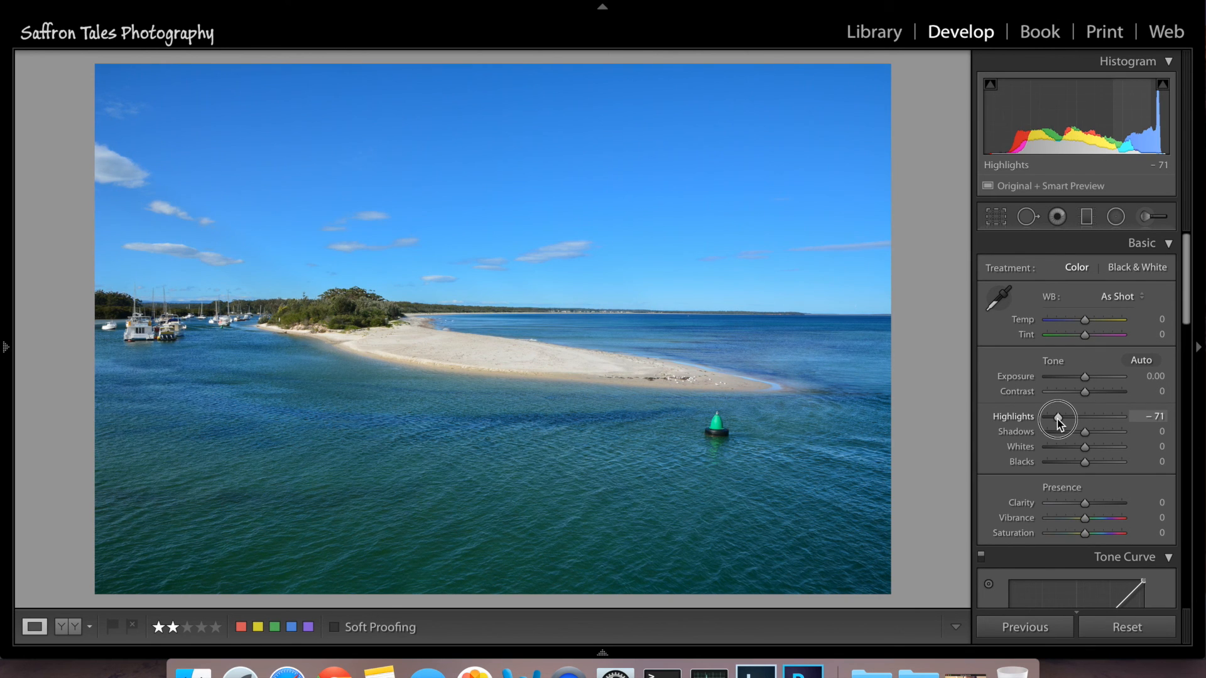
drag(1085, 433, 1122, 438)
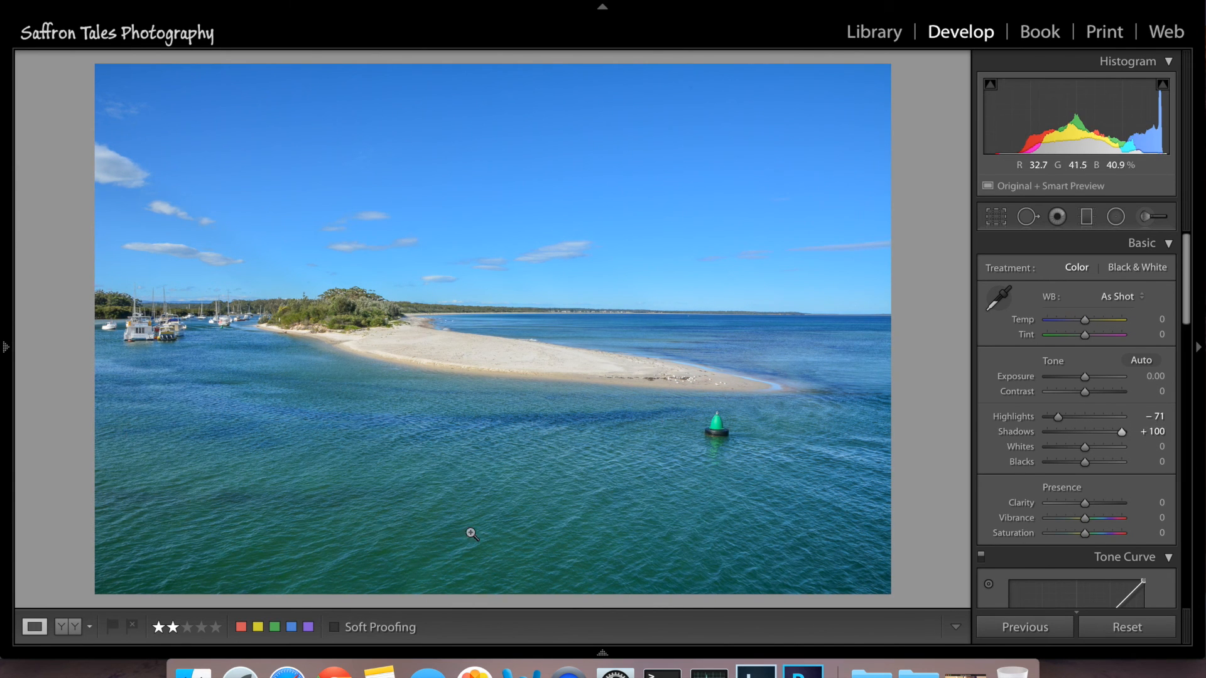
mouse_move(1087, 456)
mouse_down()
mouse_move(1099, 451)
mouse_move(1062, 465)
mouse_move(1096, 452)
mouse_up()
key(alt)
Step: Try the Medium Contrast point curve on the photo, and settle on Strong Contrast
drag(1186, 317, 1189, 407)
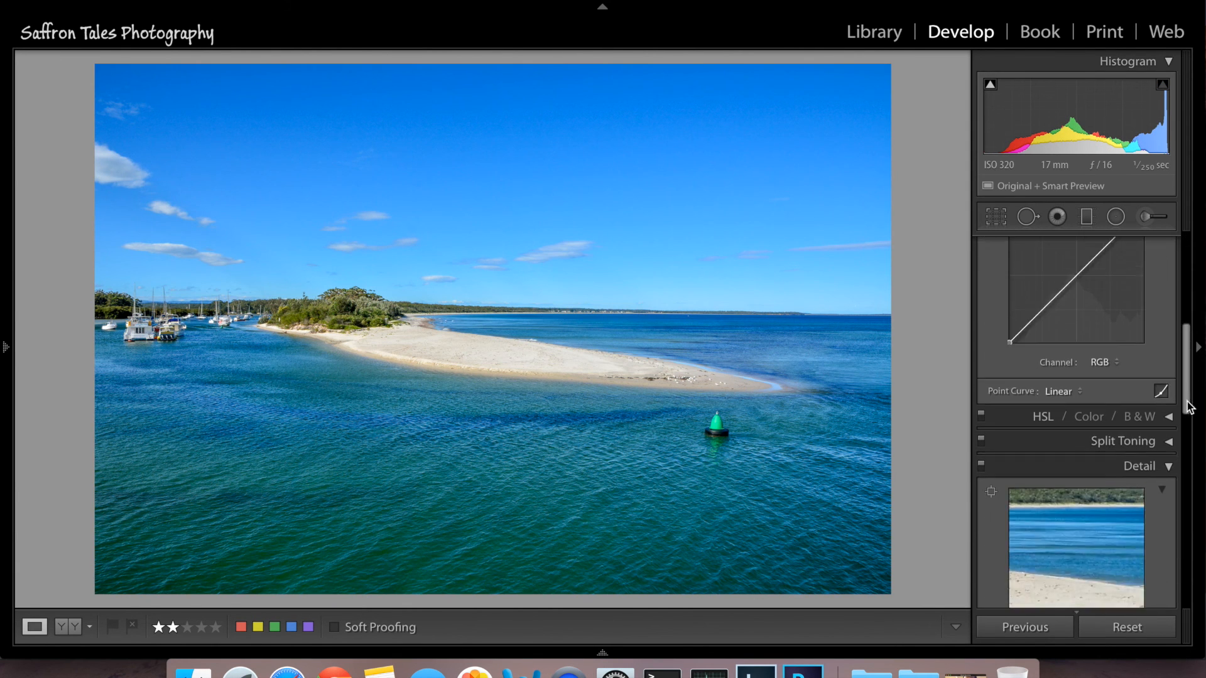
click(1080, 391)
click(1076, 401)
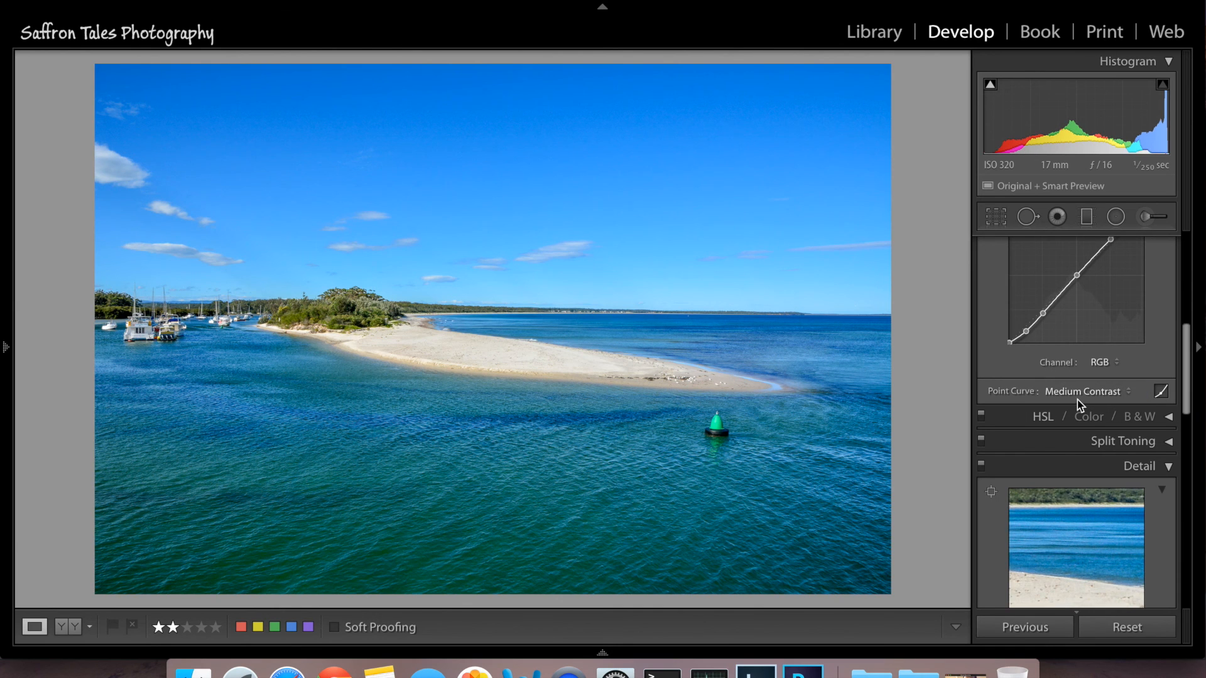
click(1079, 388)
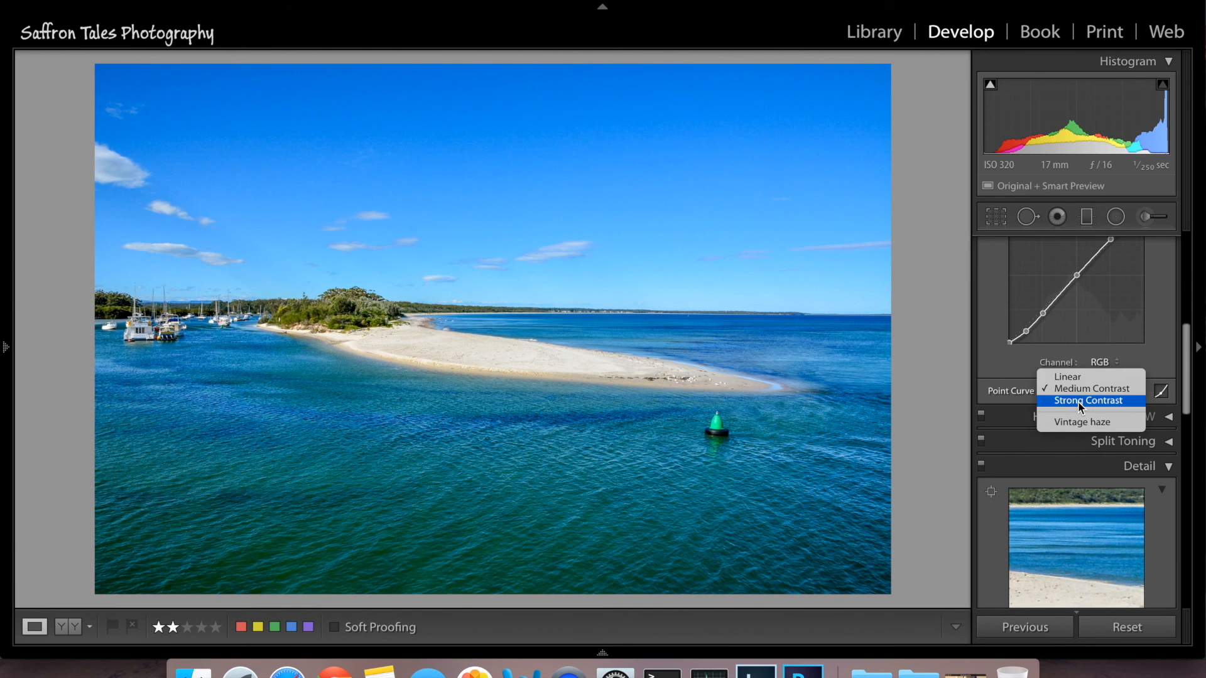
click(1079, 405)
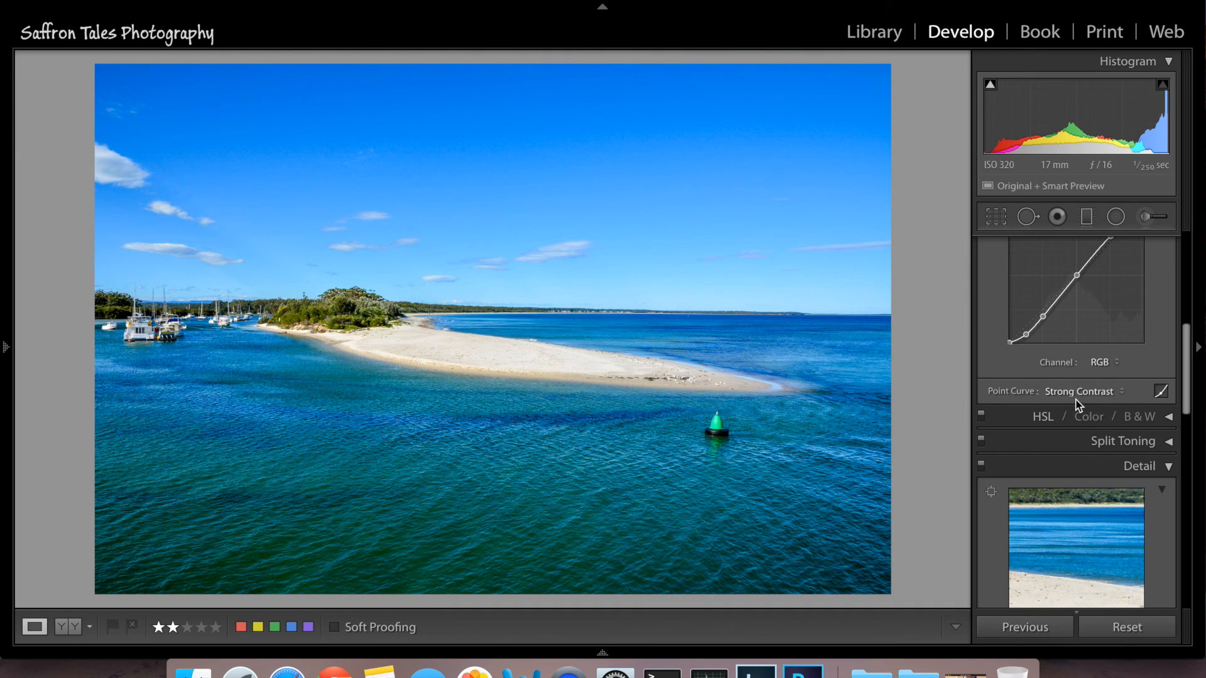
Step: Set the sharpening Amount to 74 and adjust the Luminance noise reduction
drag(1186, 396, 1187, 474)
drag(1054, 353, 1084, 355)
drag(1046, 438, 1065, 443)
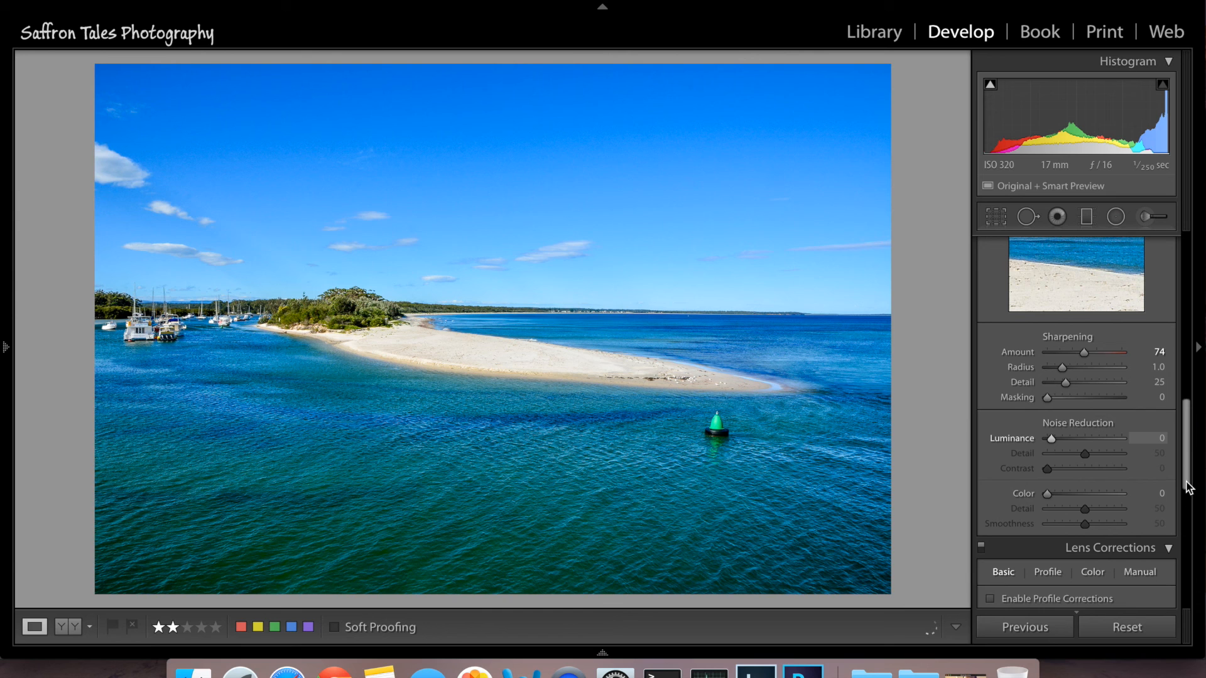
Step: Darken the edges of the photo slightly with post-crop vignetting
scroll(1132, 513, down, 5)
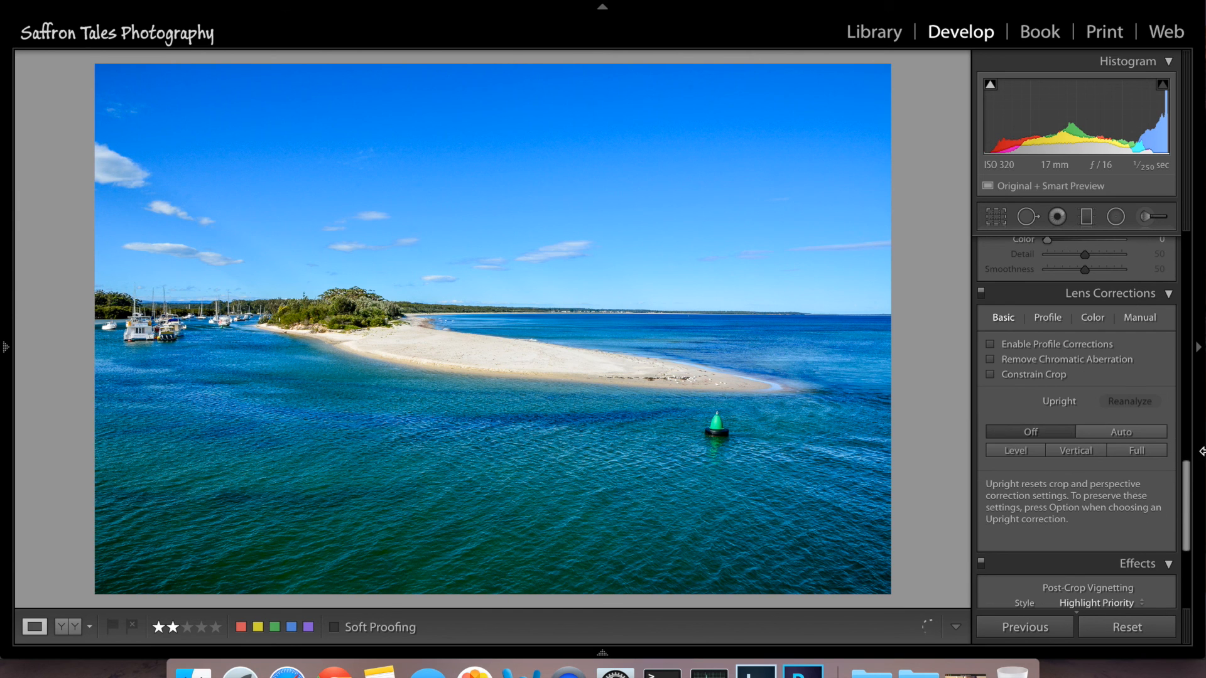
drag(1187, 503, 1186, 581)
drag(1084, 393, 1081, 393)
Step: Add a wide radial filter with Exposure 0.29 over the sandbar and horizon, using the inverted mask, and finish it
drag(1190, 545, 1196, 269)
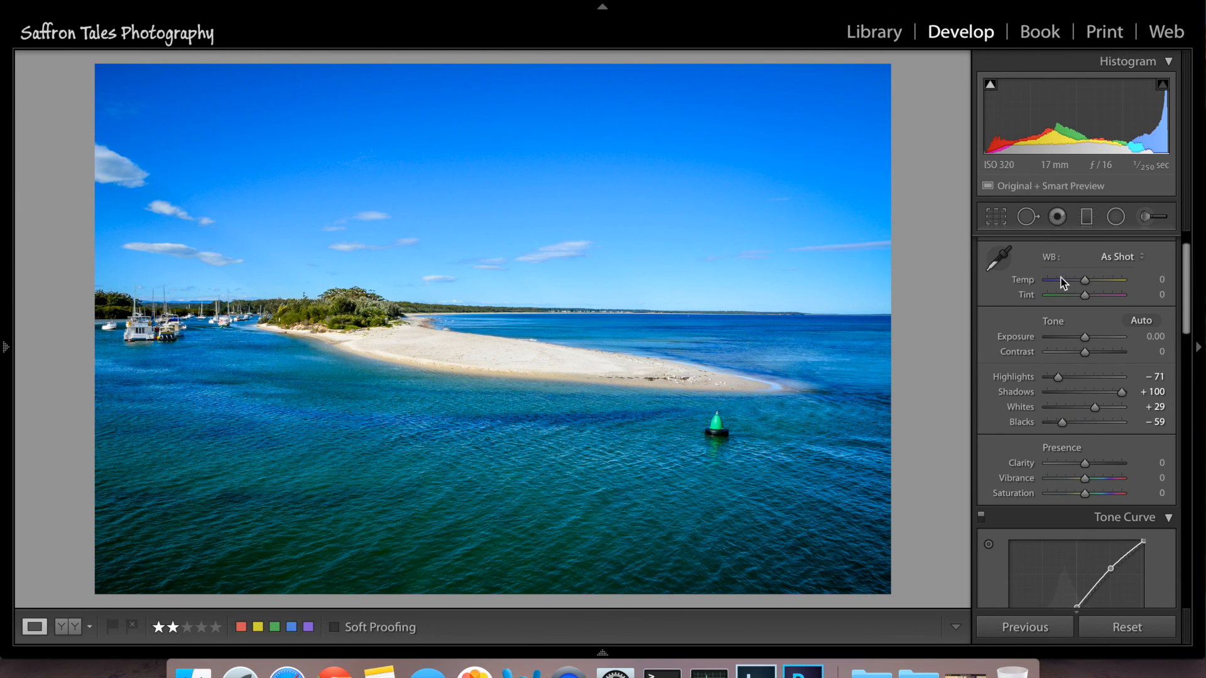
click(1117, 221)
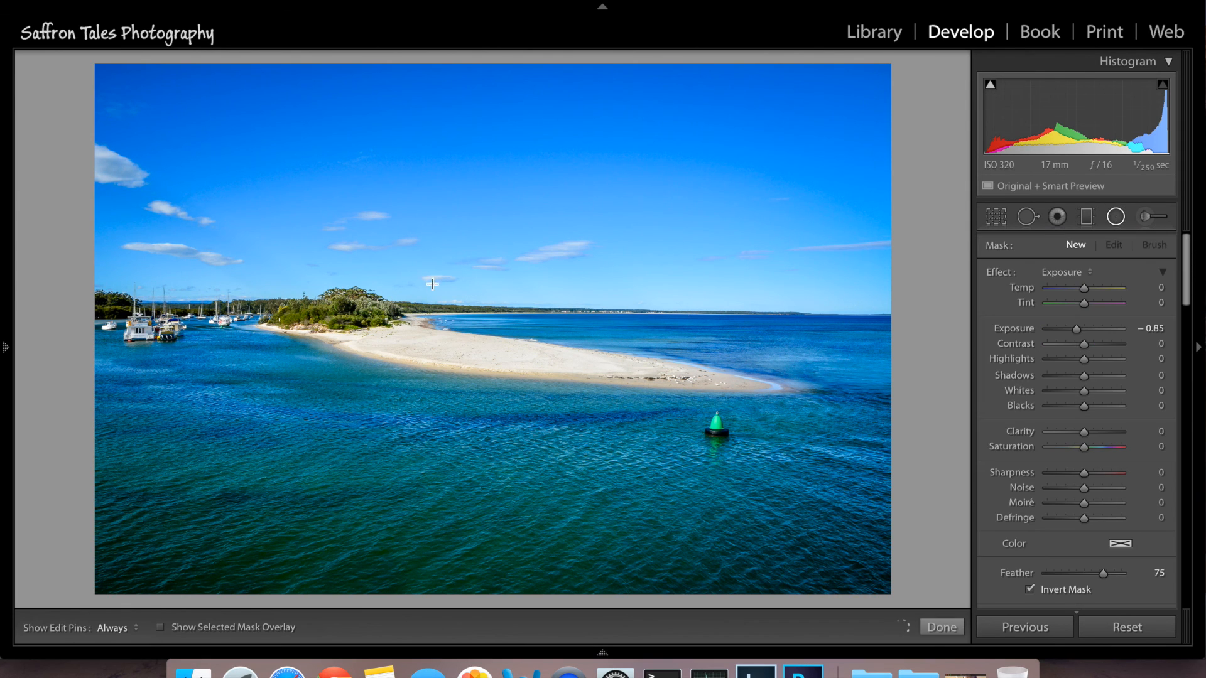
drag(1079, 331, 1090, 335)
drag(367, 289, 879, 385)
drag(347, 295, 528, 322)
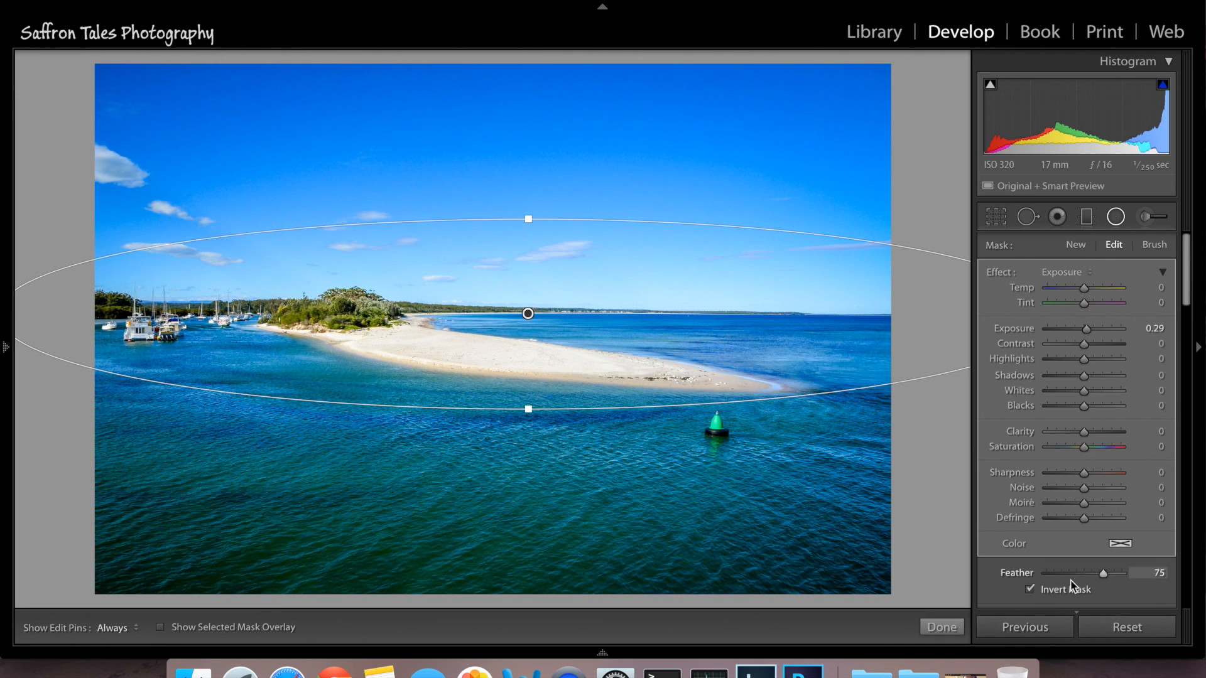
click(942, 628)
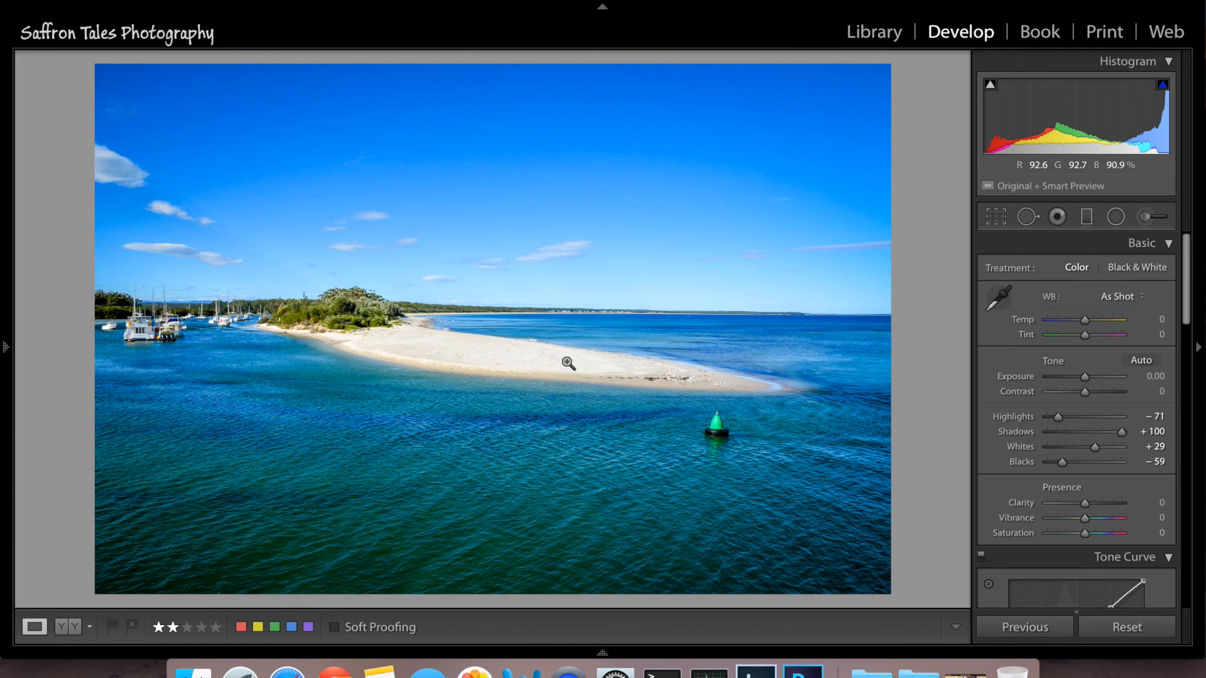
Step: Expand the HSL Luminance adjustments and switch the targeted adjustment tool on and off
drag(1187, 320, 1187, 427)
click(1017, 344)
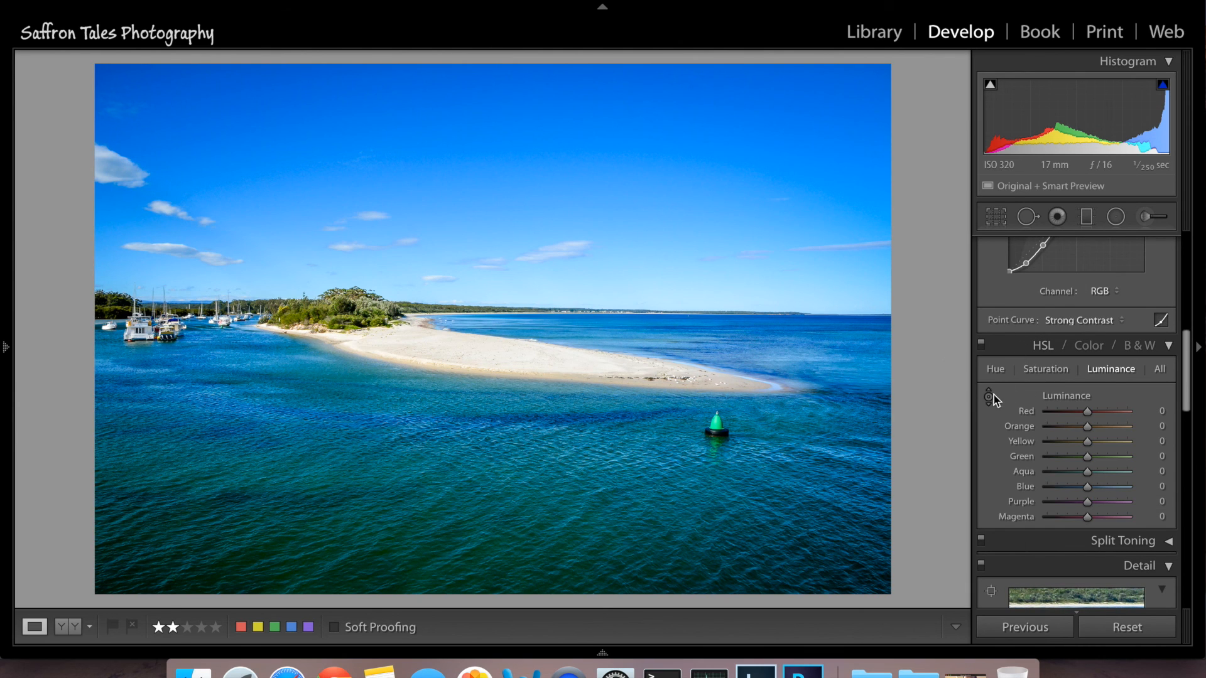
click(989, 398)
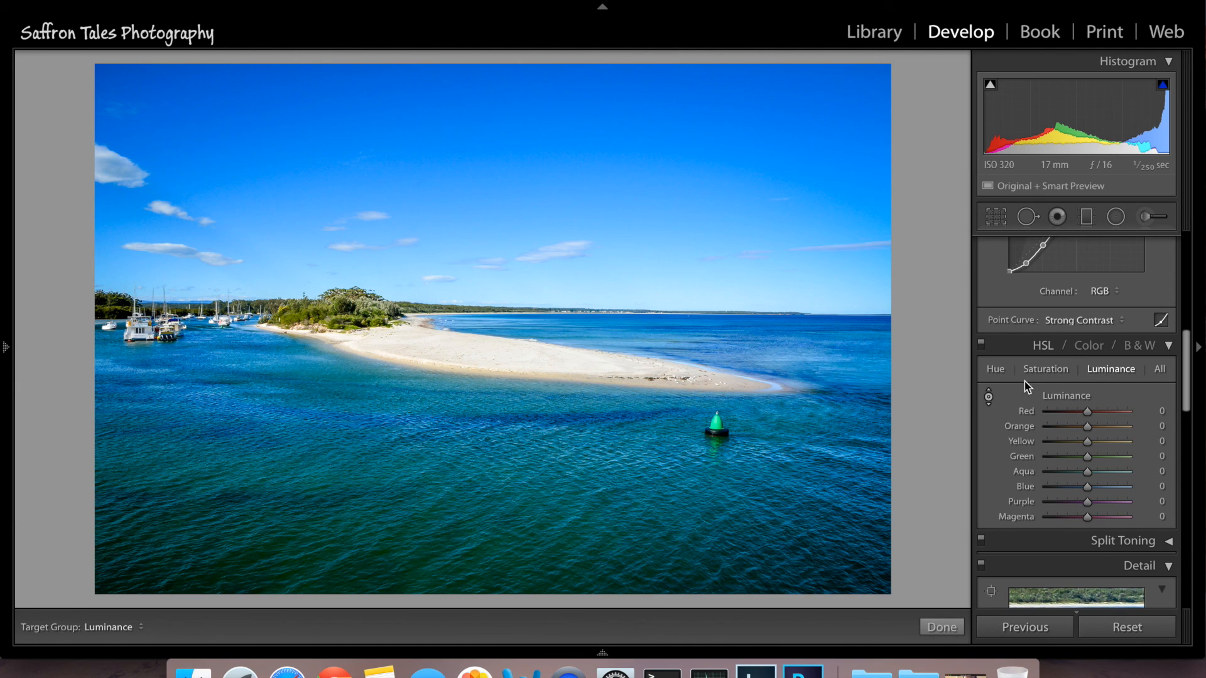
click(989, 397)
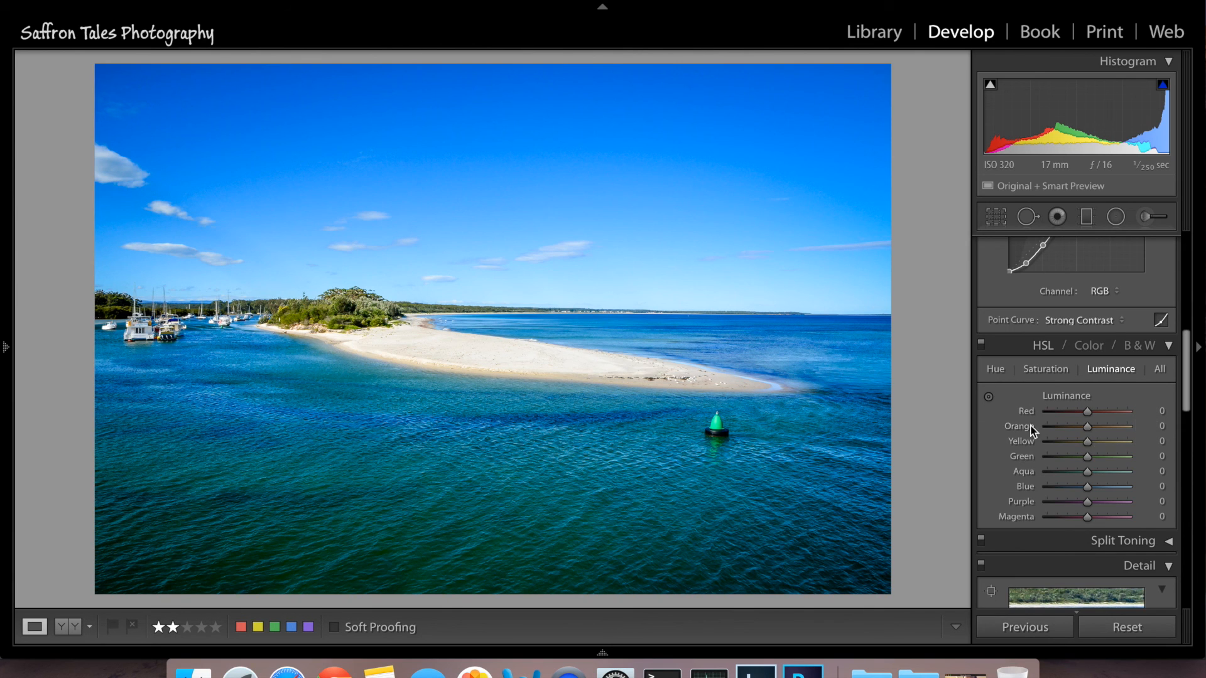
Step: Try an Aqua luminance of +66 and an Orange luminance of −100, and undo both changes
click(1088, 477)
drag(1089, 477, 1115, 485)
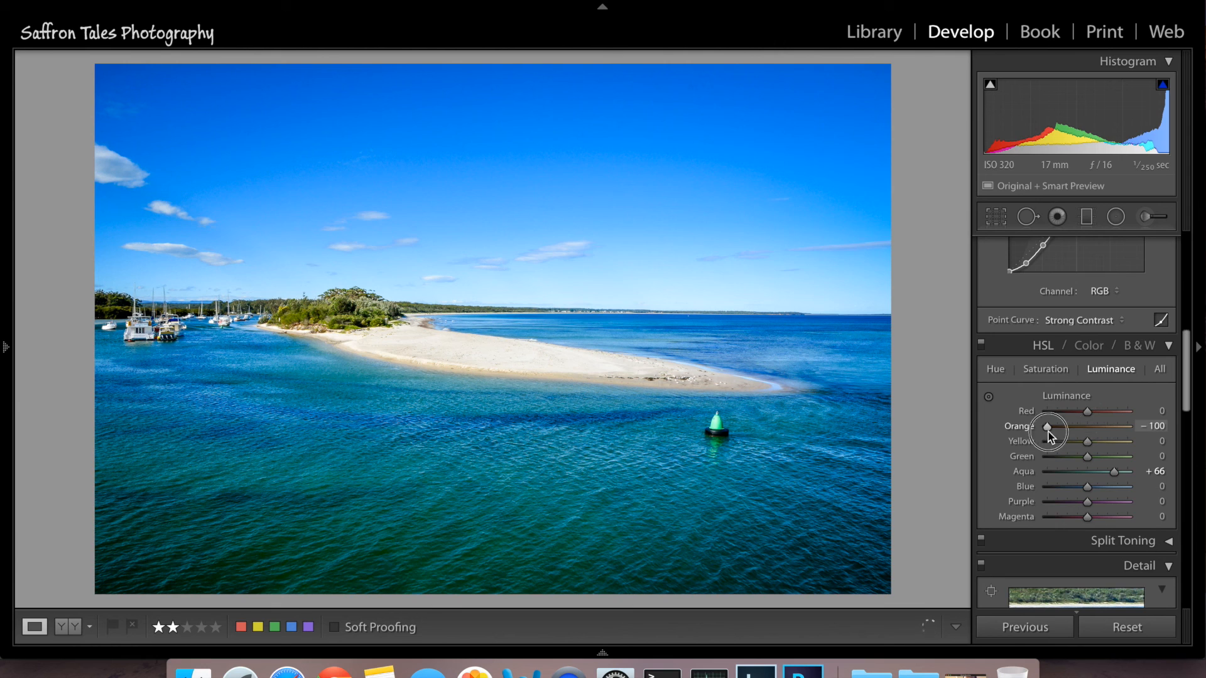
drag(1088, 427, 427, 332)
key(super+z)
key(super+z)
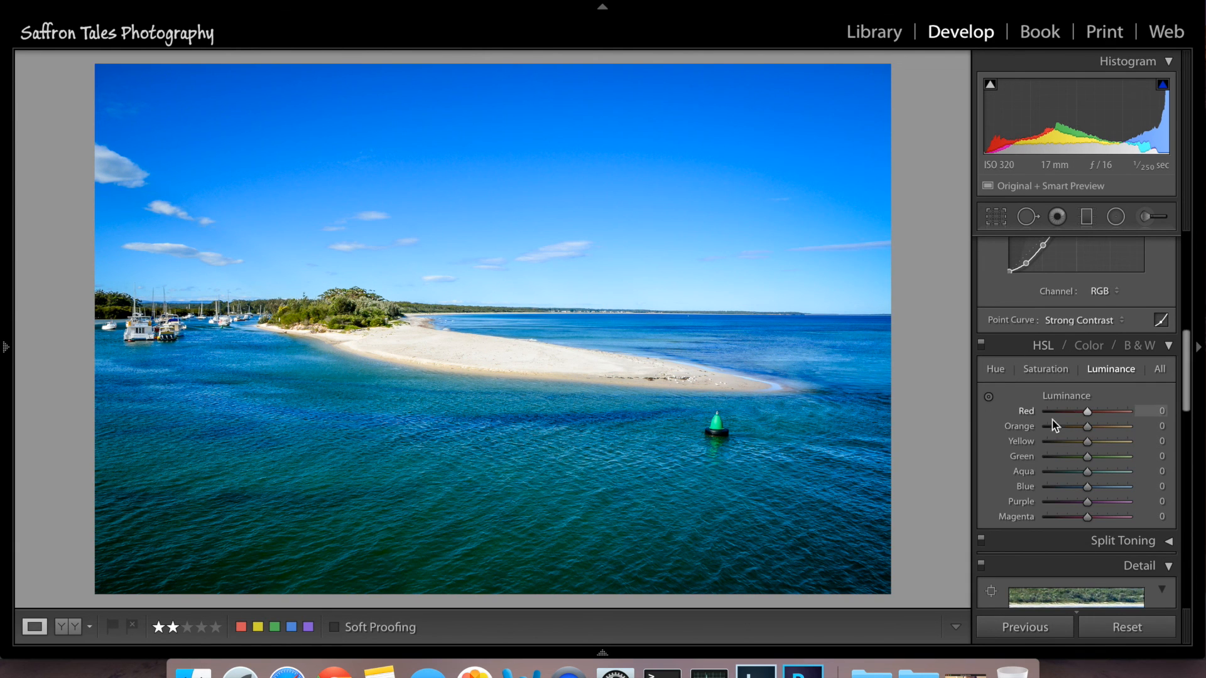
Step: Darken the sand with targeted luminance adjustment, bringing Yellow to −69 and Green to −27, and turn the tool off
click(988, 398)
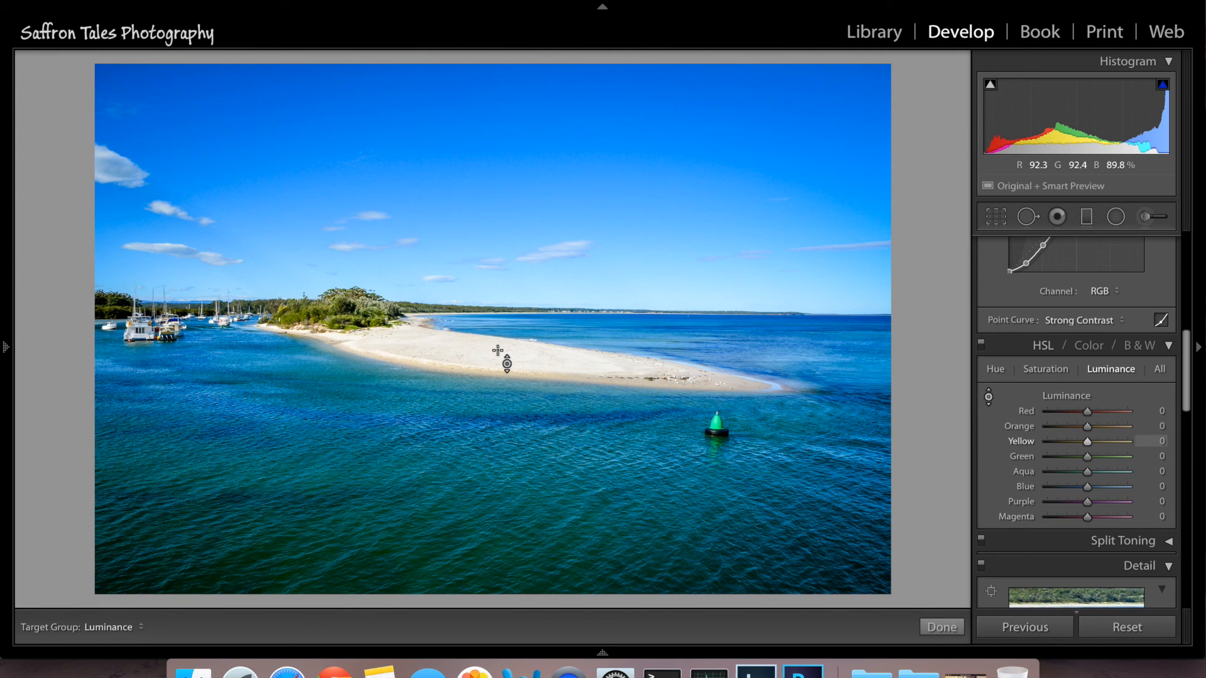
drag(508, 363, 507, 397)
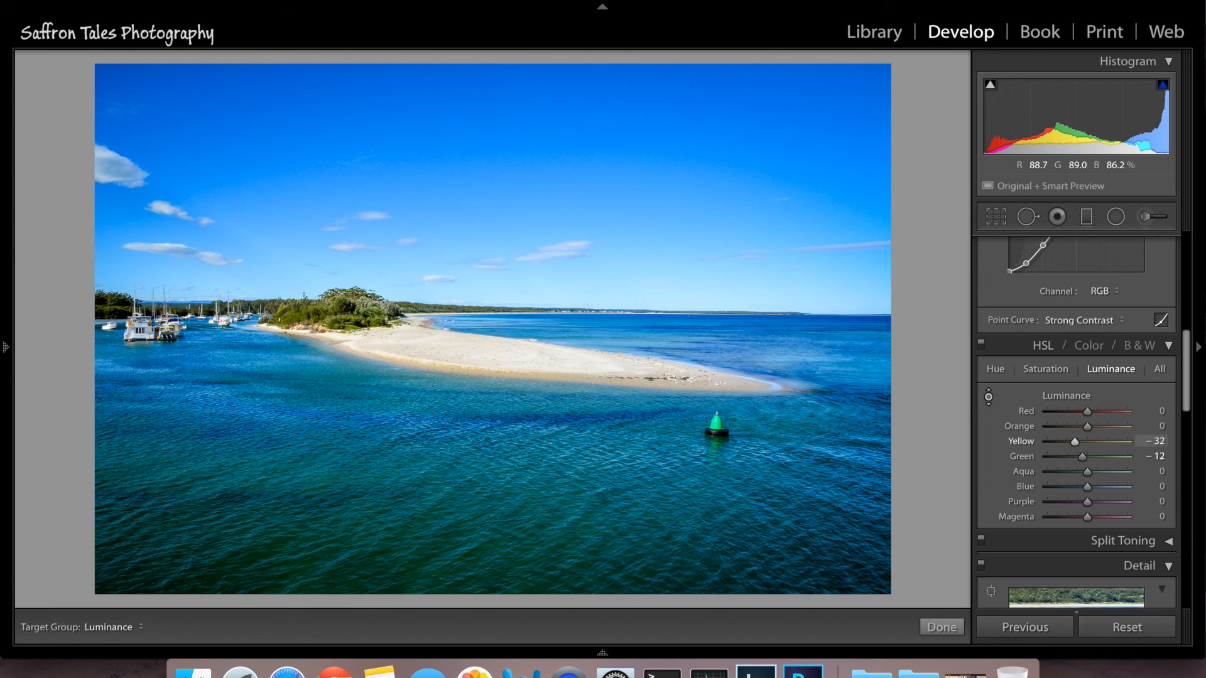
drag(507, 397, 507, 403)
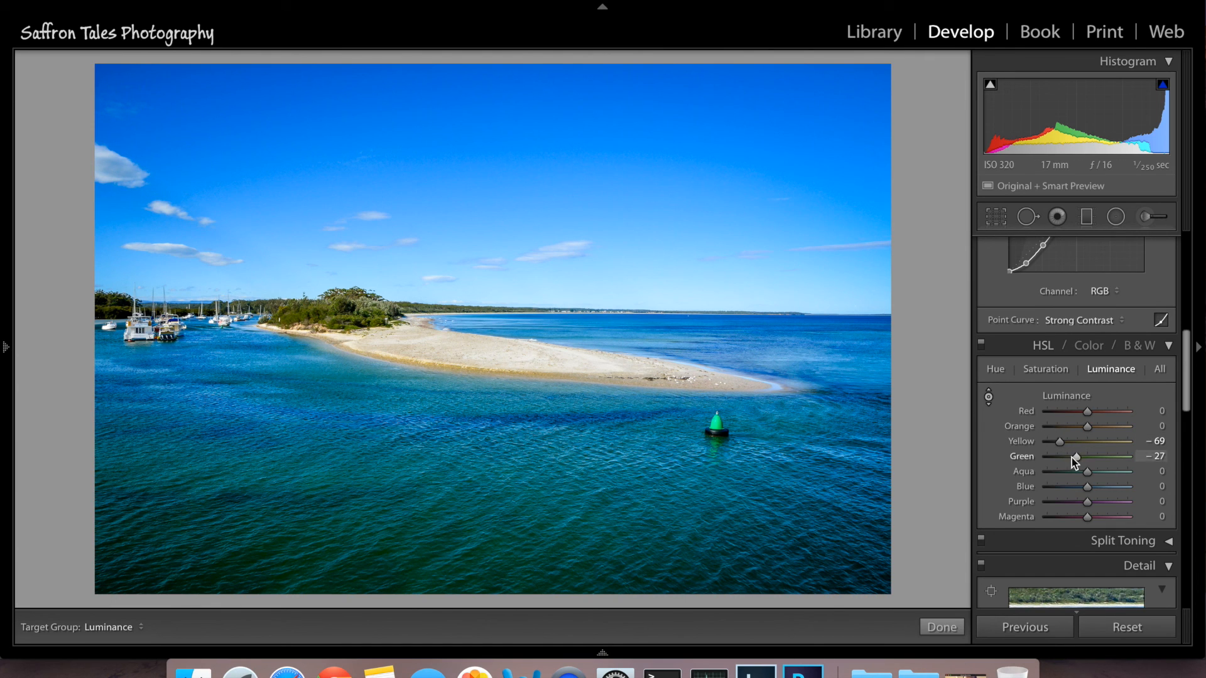
click(989, 398)
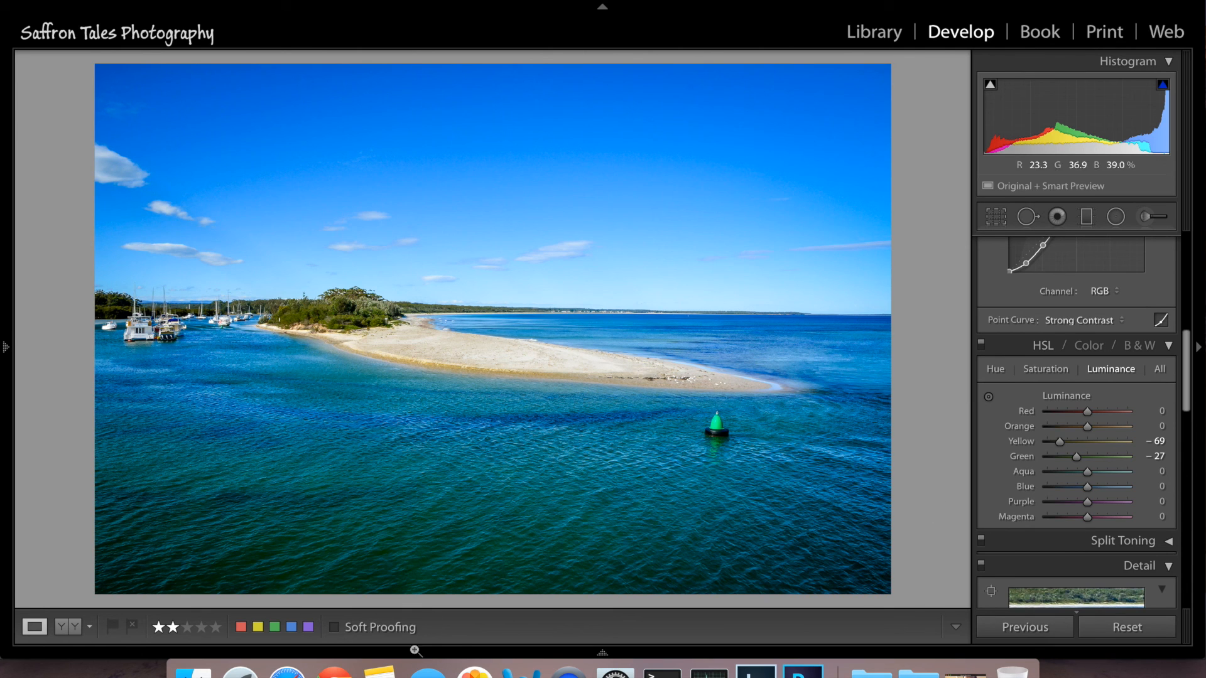
Step: Compare the unedited sandbar photo with the cleaned and developed version in the filmstrip
click(110, 593)
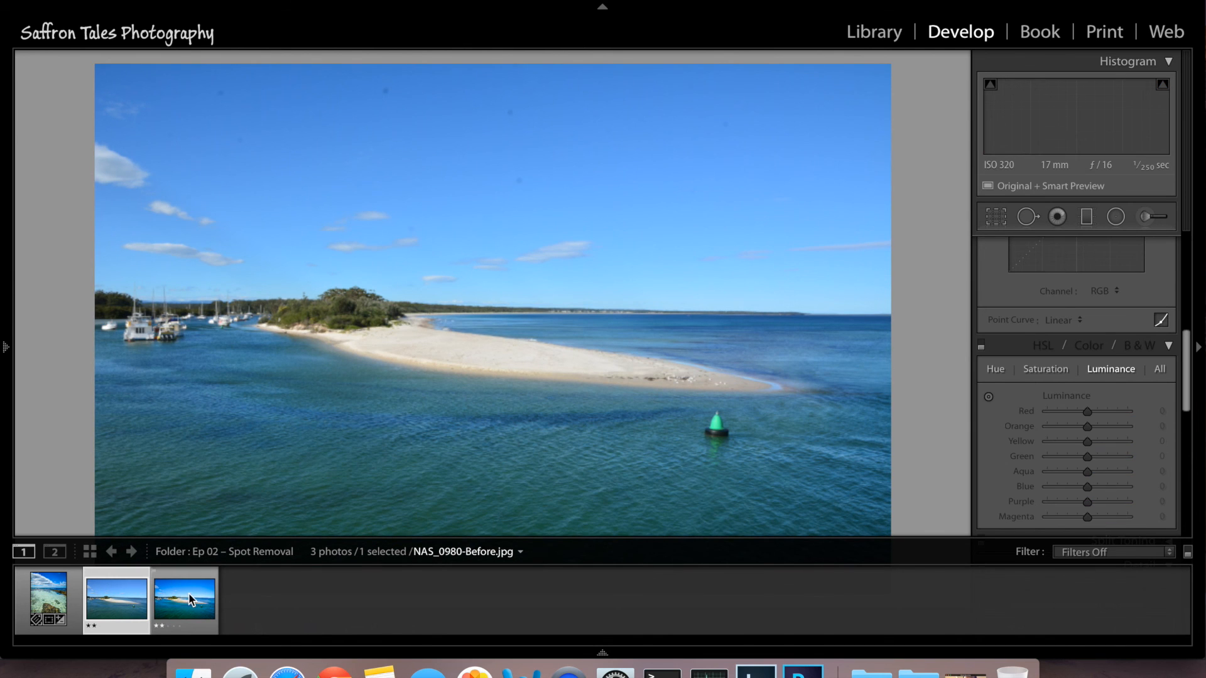
click(190, 594)
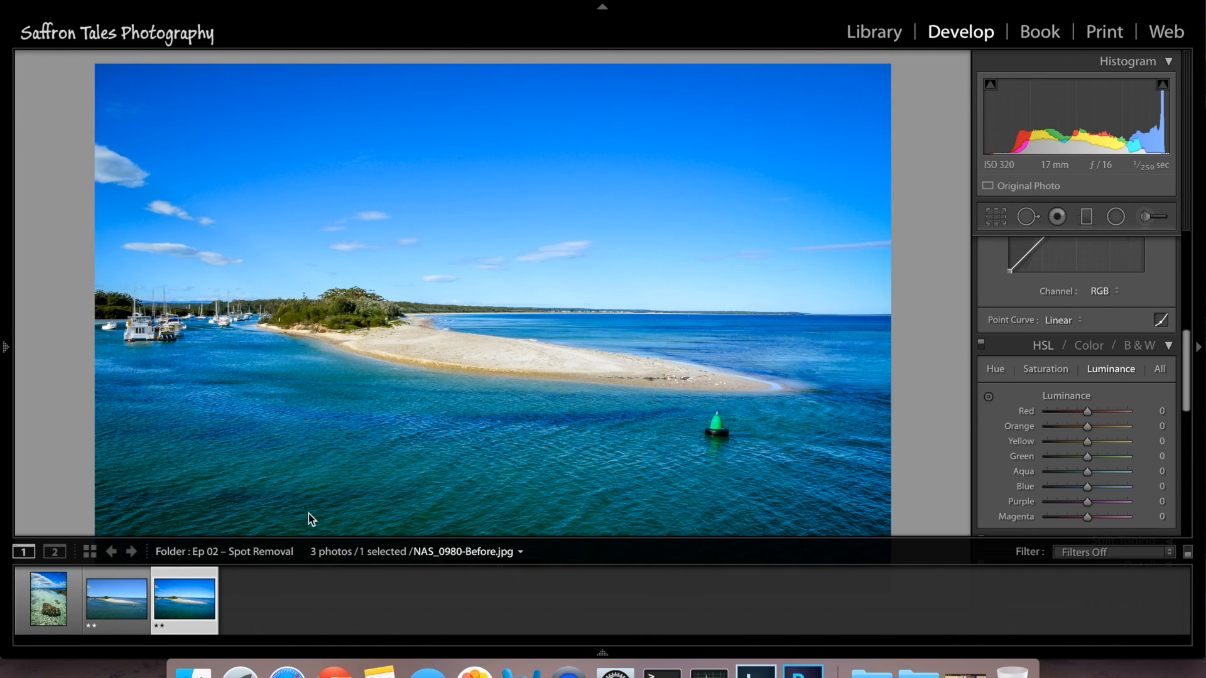